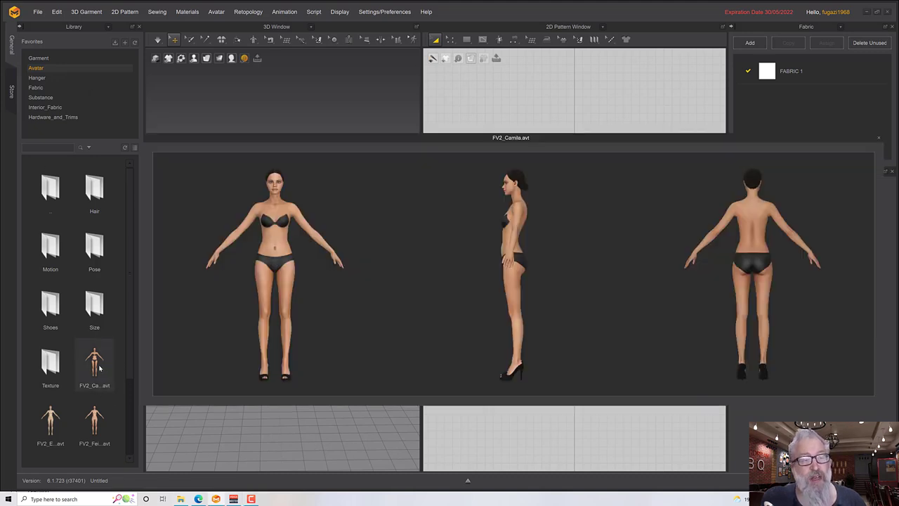
Step: Load the FV2_Camila avatar into the 3D scene
double_click(99, 367)
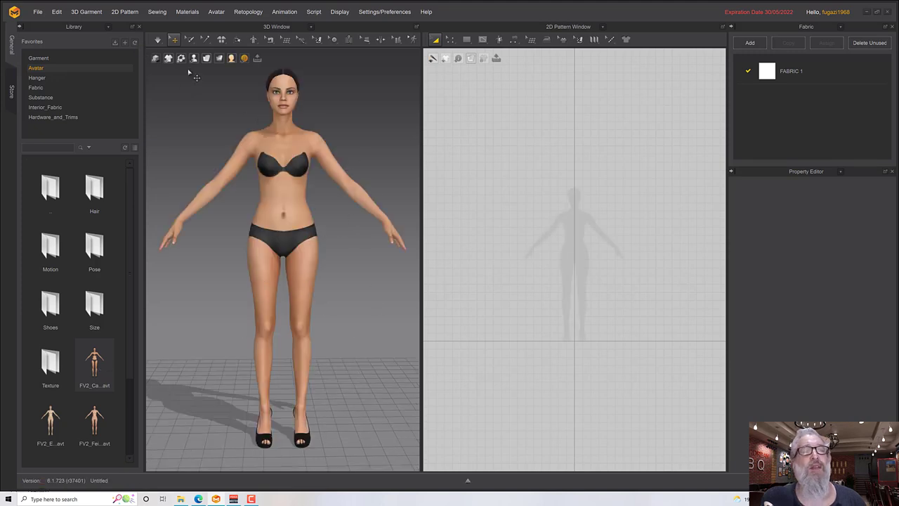
mouse_move(310, 250)
right_down()
mouse_move(307, 231)
mouse_move(309, 253)
right_up()
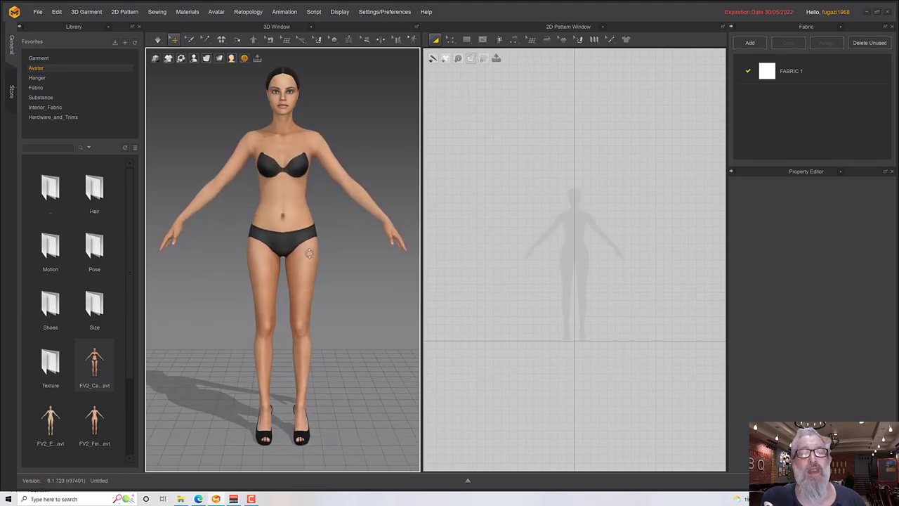
scroll(292, 264, up, 5)
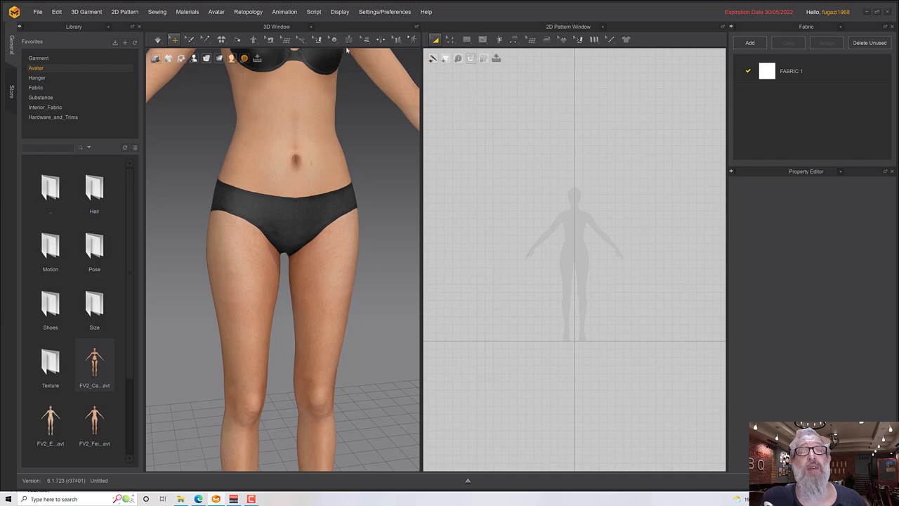
Step: Create a basic circumference measure around the avatar's low waist, just above the briefs
click(396, 40)
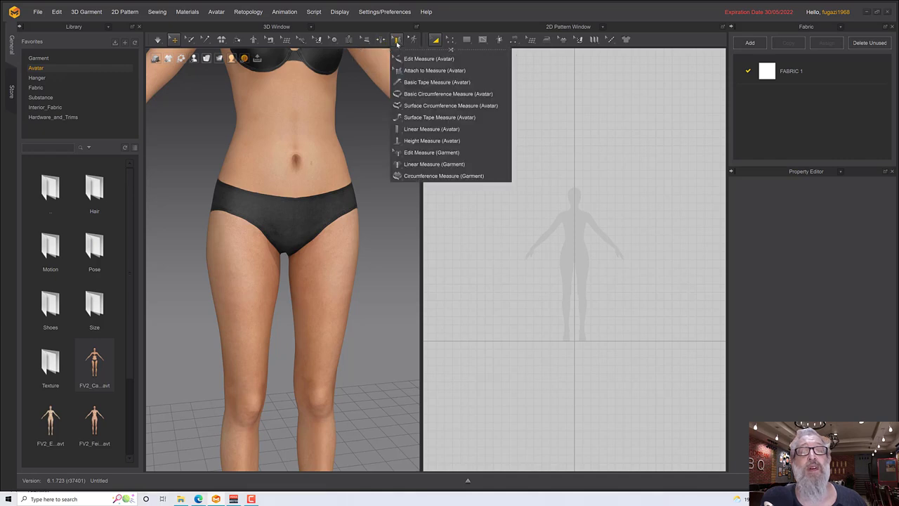
click(414, 95)
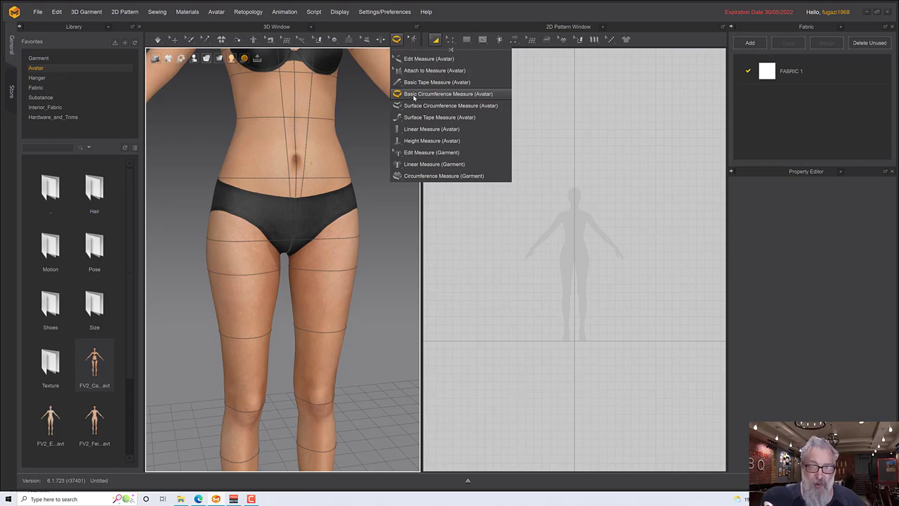
click(356, 237)
right_drag(357, 237, 346, 229)
scroll(316, 207, up, 5)
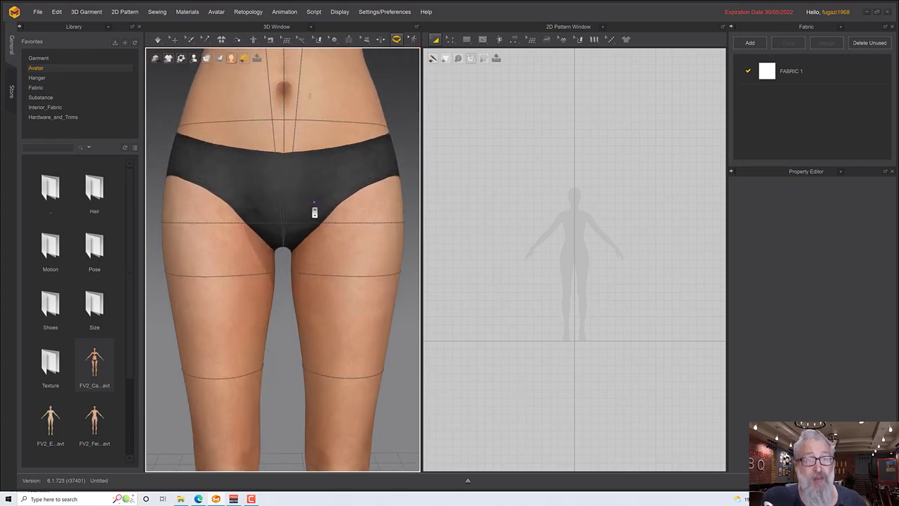
middle_drag(335, 266, 339, 275)
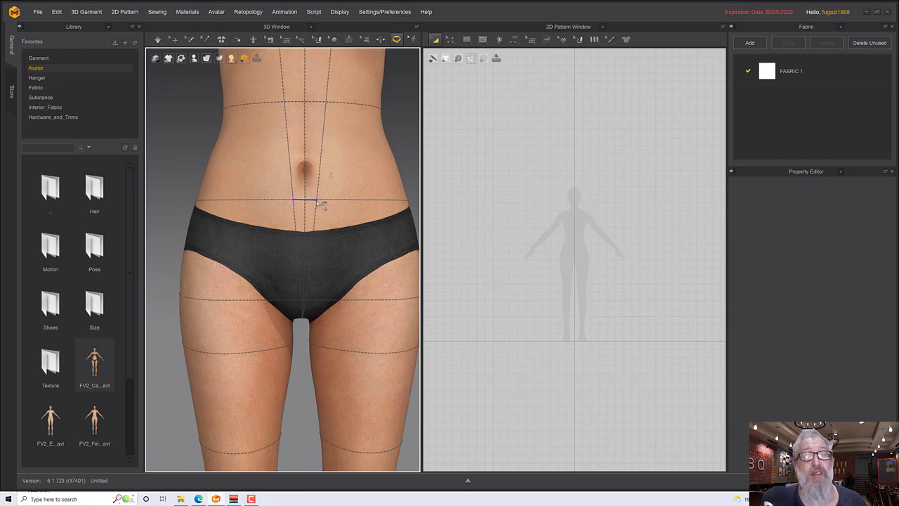
click(319, 203)
right_drag(320, 204, 303, 214)
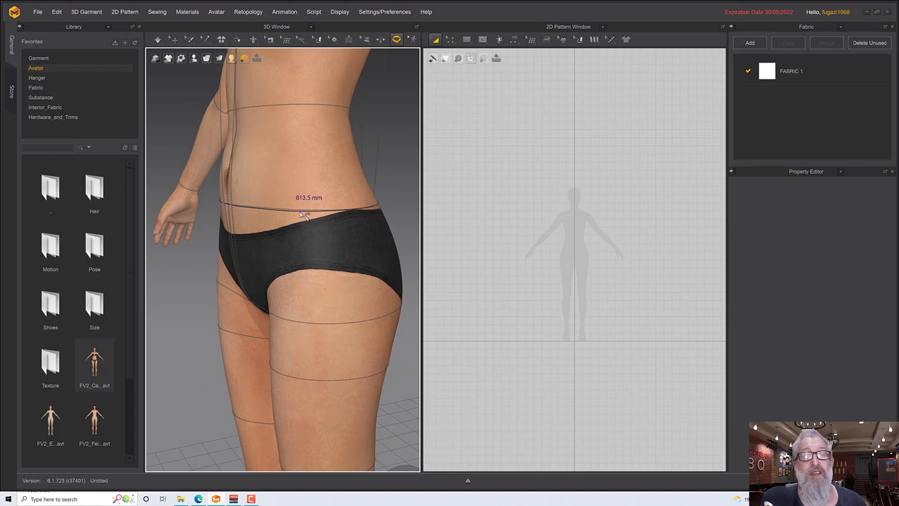
right_drag(304, 214, 342, 211)
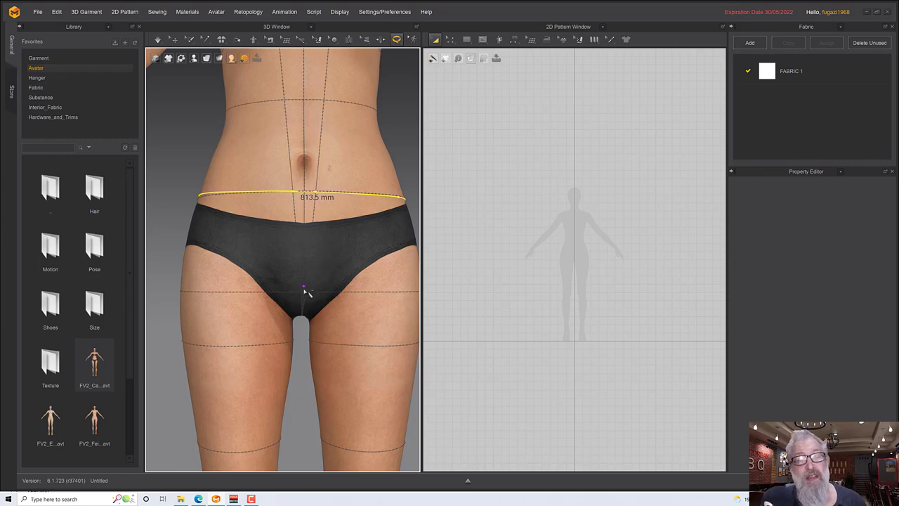
Step: Create a second basic circumference measure around the avatar's hips, just above the crotch
right_drag(260, 272, 262, 274)
scroll(262, 275, down, 2)
click(261, 276)
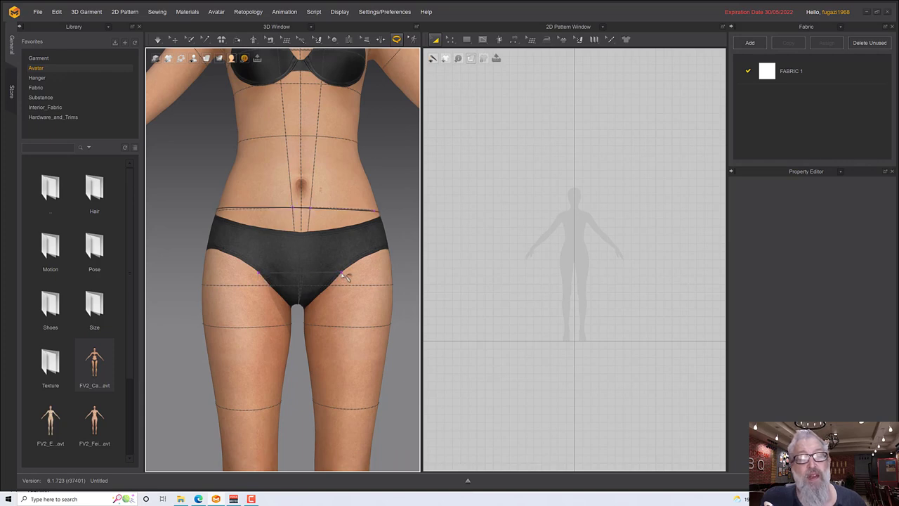
right_drag(345, 277, 341, 252)
click(318, 277)
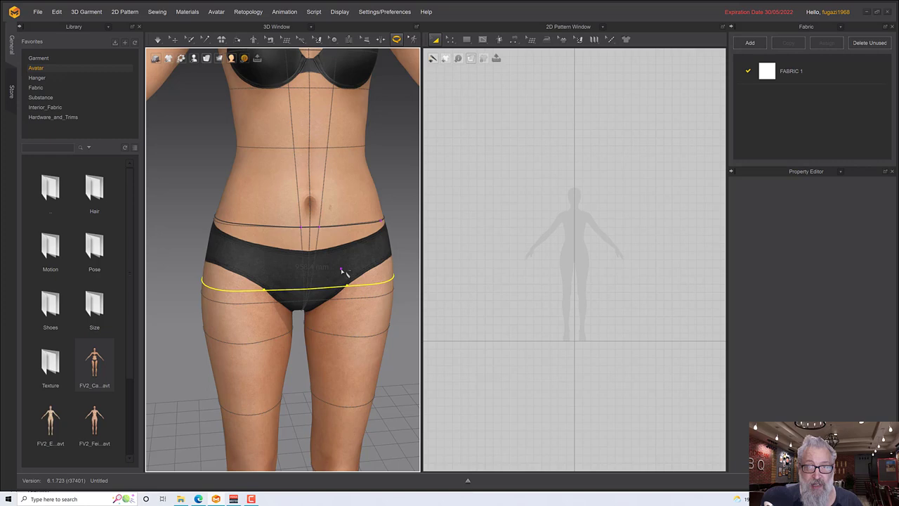
right_drag(369, 249, 394, 231)
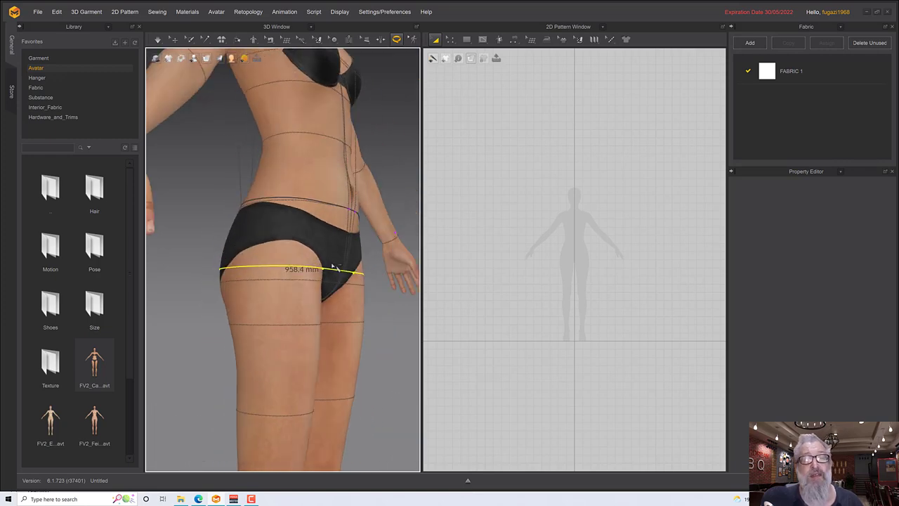
Step: Create a rectangle pattern 800 mm wide and 100 mm high beside the avatar silhouette
click(470, 40)
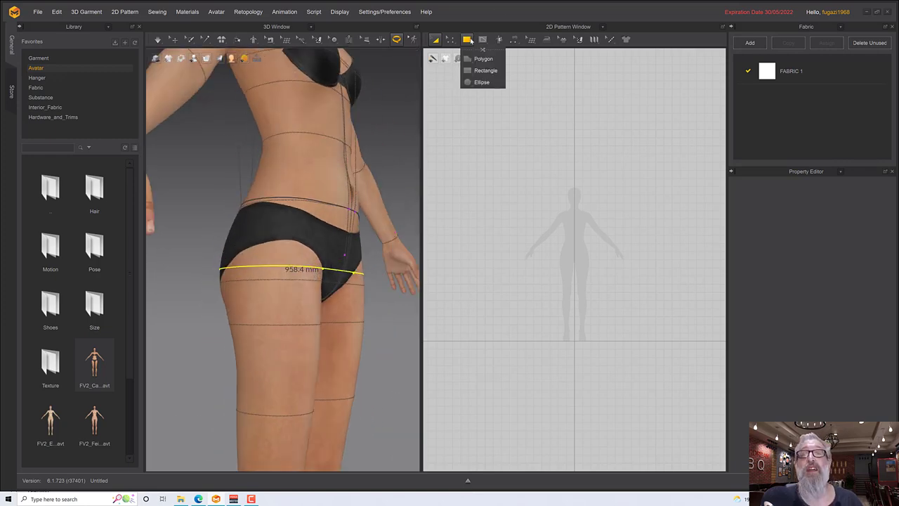
click(485, 70)
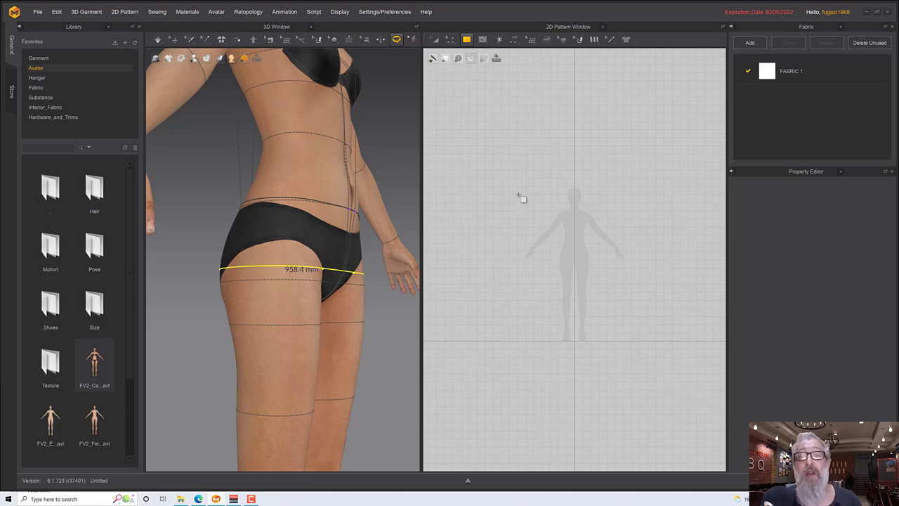
click(533, 235)
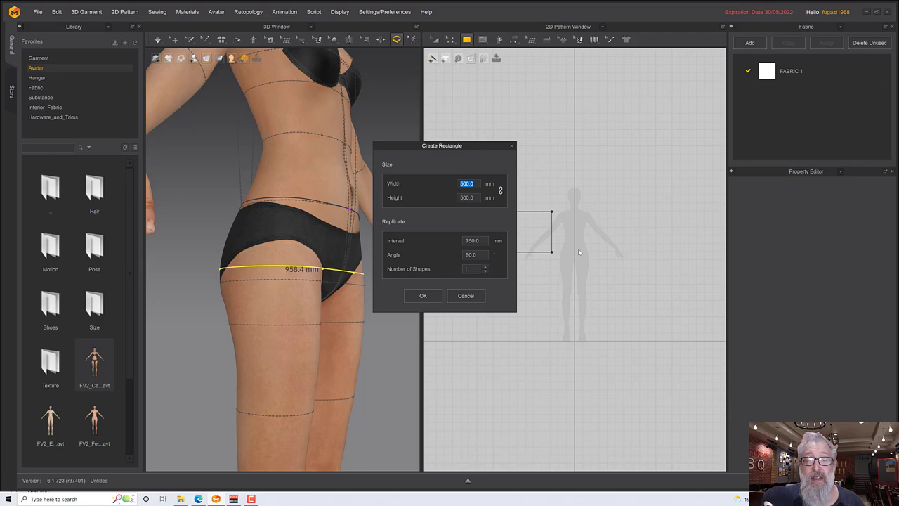
text(600)
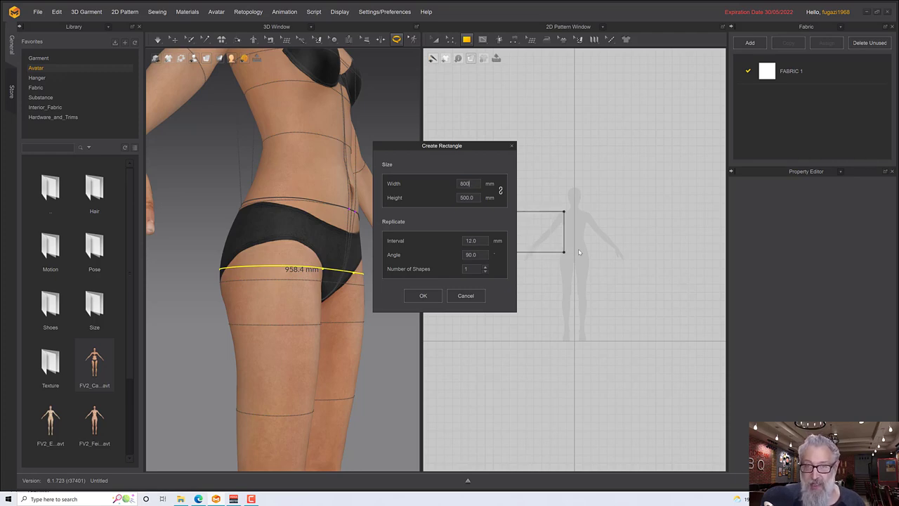
key(Tab)
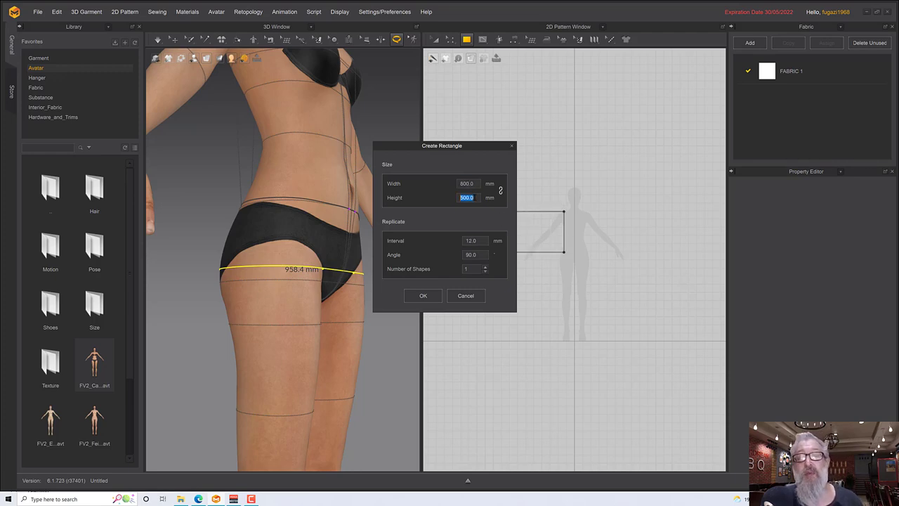
text(150)
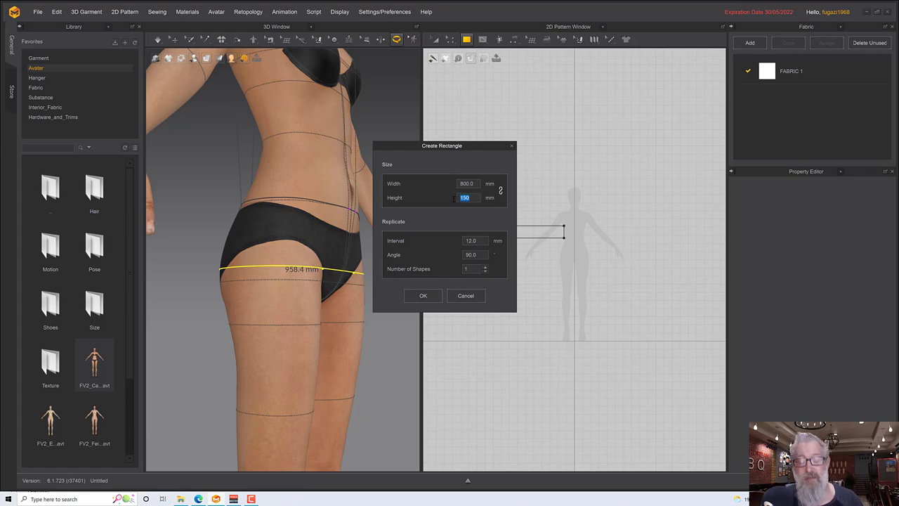
text(00)
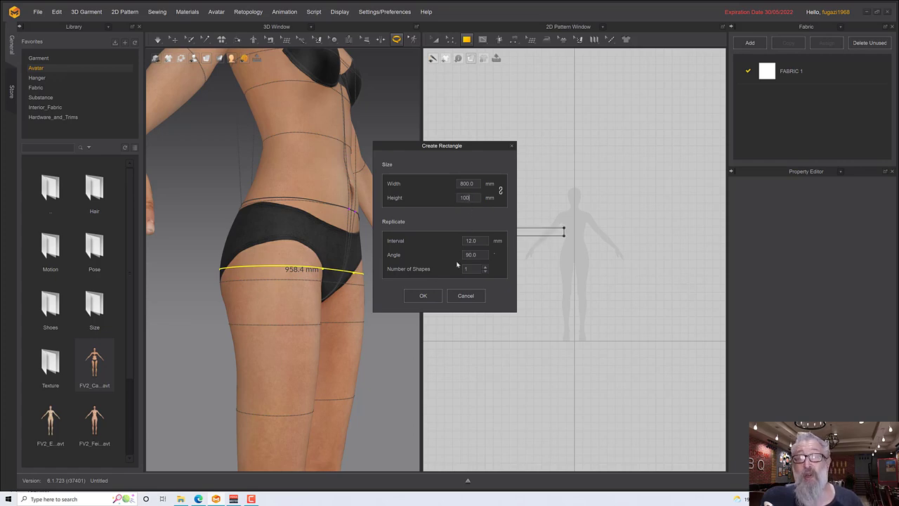
click(422, 296)
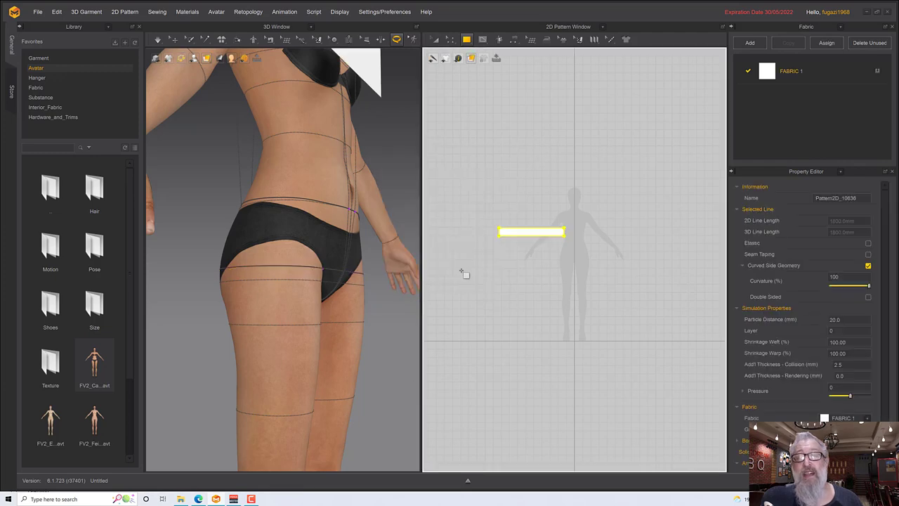
Step: Move the rectangle pattern in 3D so it sits in front of the avatar's hips
key(2)
click(215, 213)
click(174, 40)
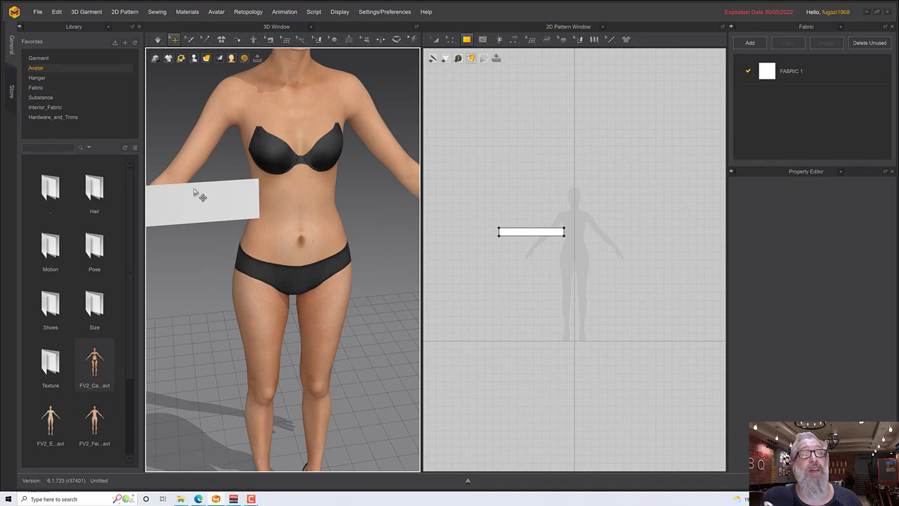
click(194, 188)
key(2)
drag(206, 172, 432, 291)
right_drag(311, 261, 389, 191)
Step: Attach the rectangle's upper edge to the low-waist measure and its lower edge to the hip measure with Attach to Measure
click(397, 40)
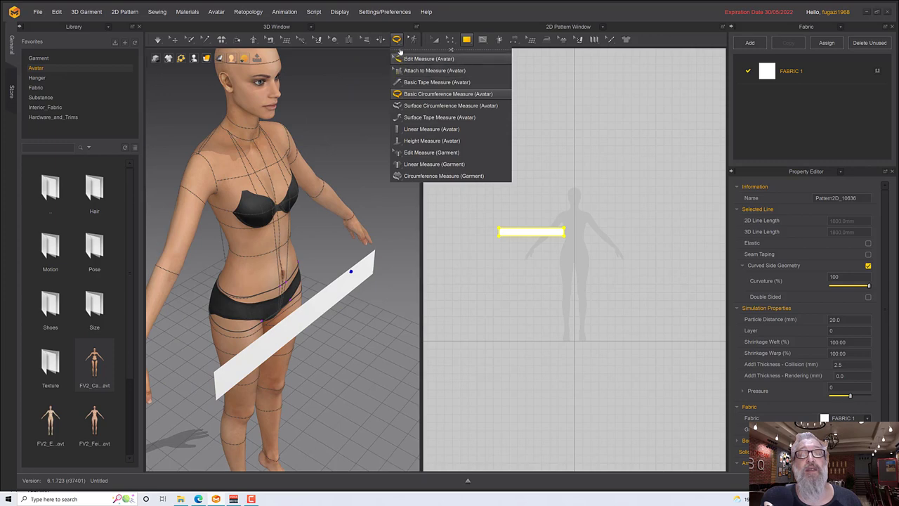
click(416, 71)
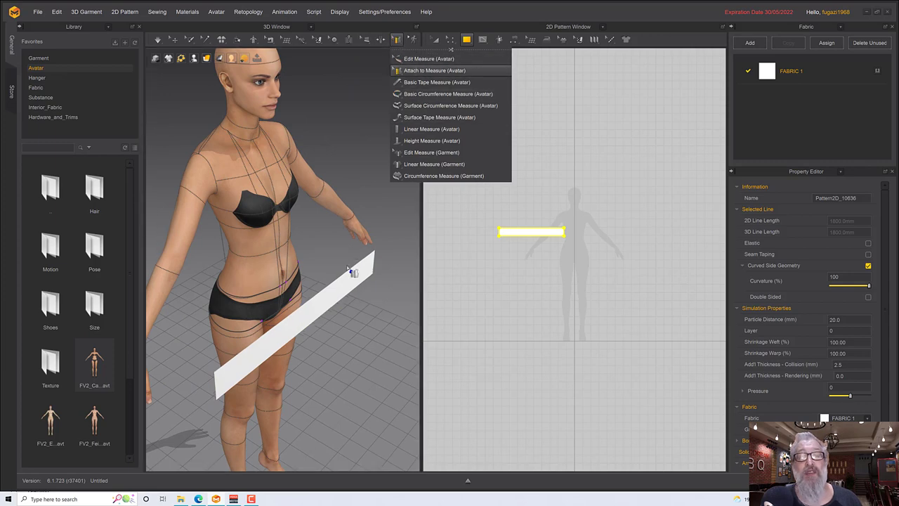
click(294, 278)
right_drag(300, 281, 322, 300)
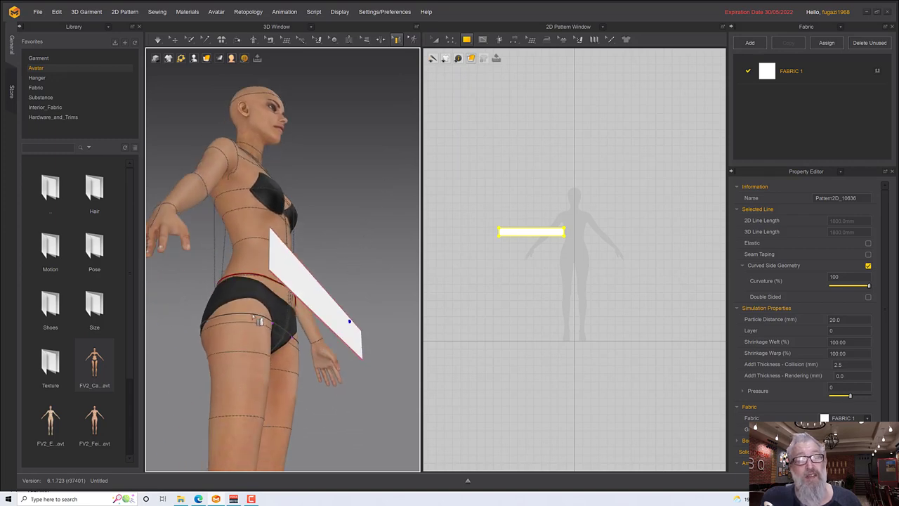
right_drag(347, 309, 324, 229)
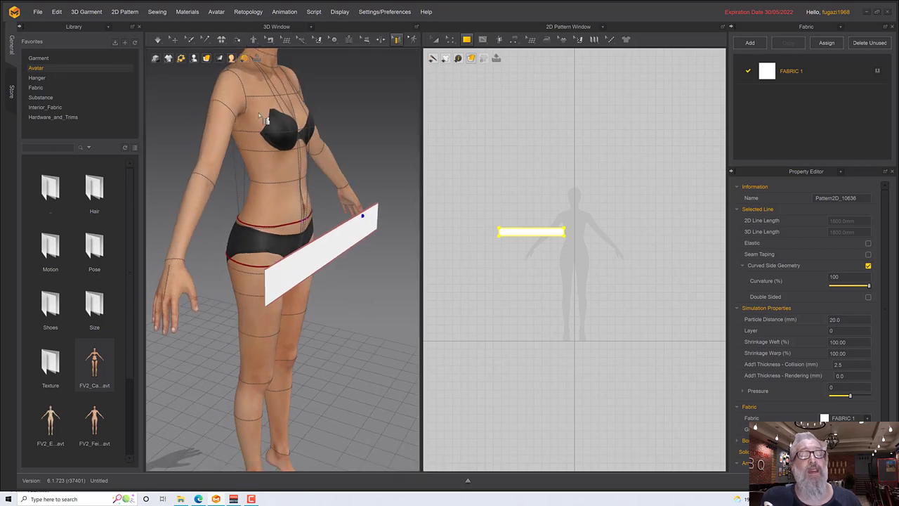
Step: Wrap the rectangle around the avatar's hips using the Body_Front_Center_5 arrangement point, and hide the points again
click(175, 39)
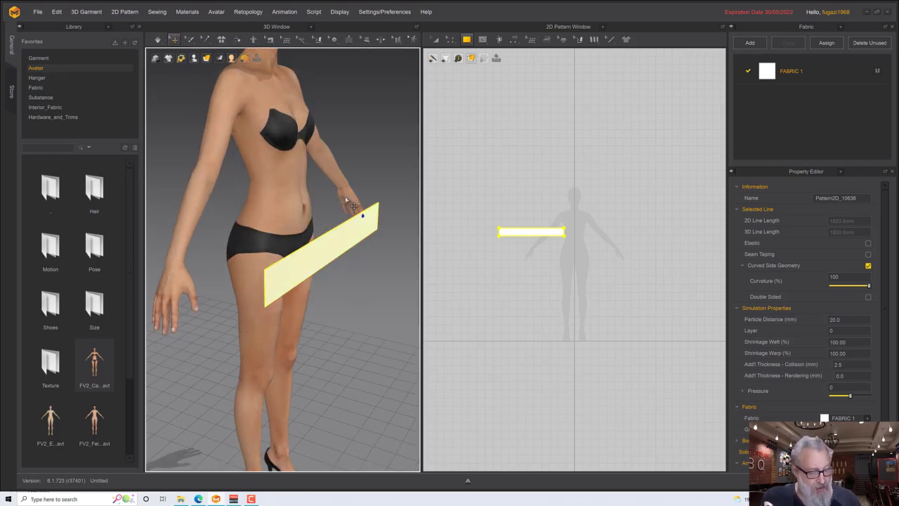
key(shift+f)
right_drag(408, 227, 397, 236)
right_drag(327, 245, 400, 254)
click(324, 254)
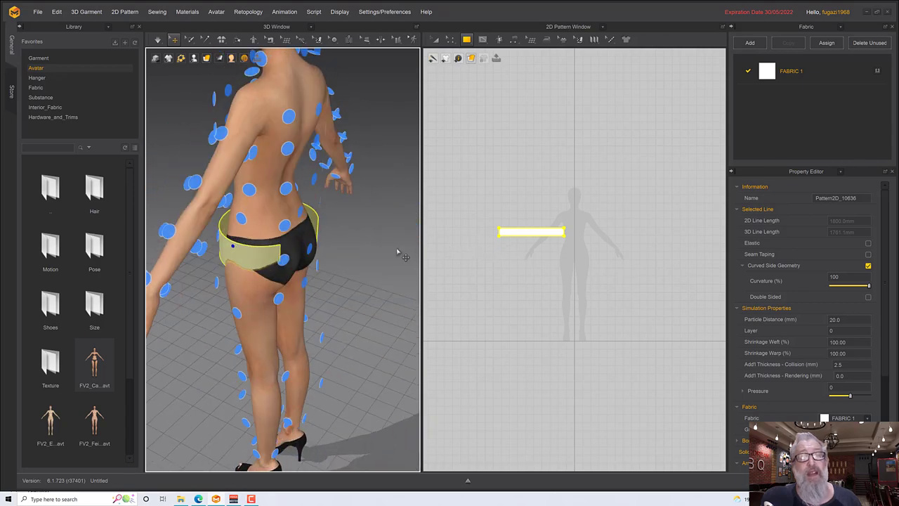
key(shift+f)
Step: Set the wrapped rectangle's arrangement offset to 62
right_drag(349, 243, 305, 254)
scroll(320, 269, up, 3)
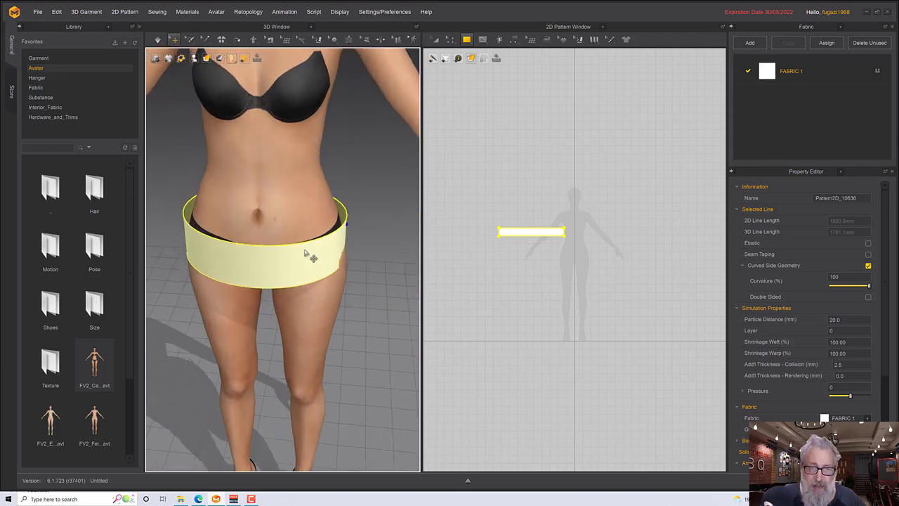
click(312, 256)
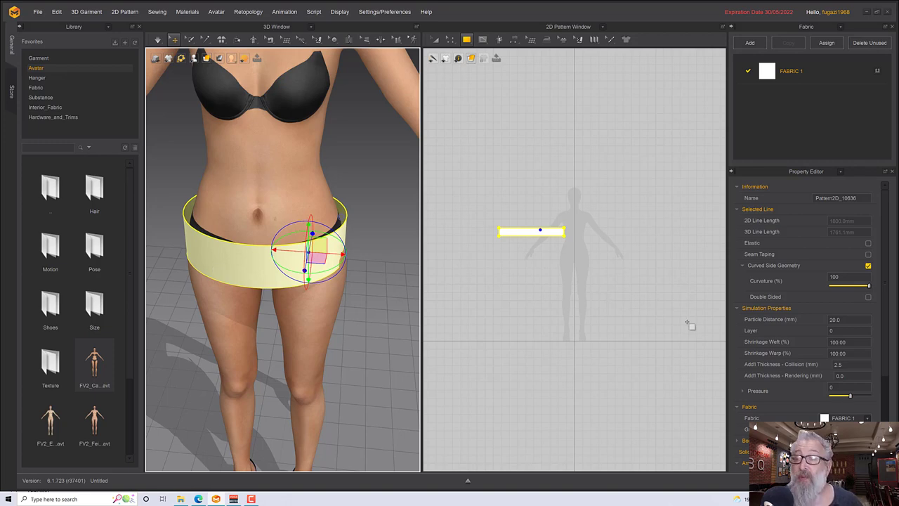
scroll(776, 363, down, 5)
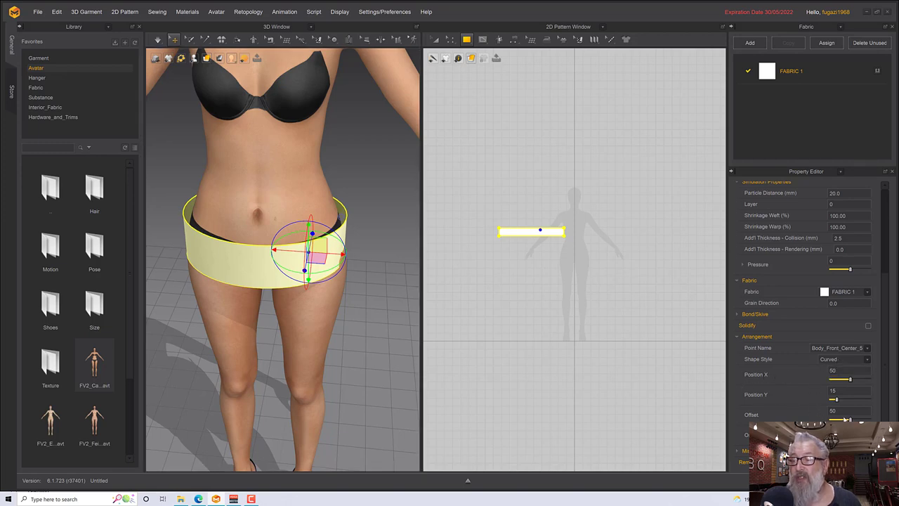
drag(850, 419, 855, 419)
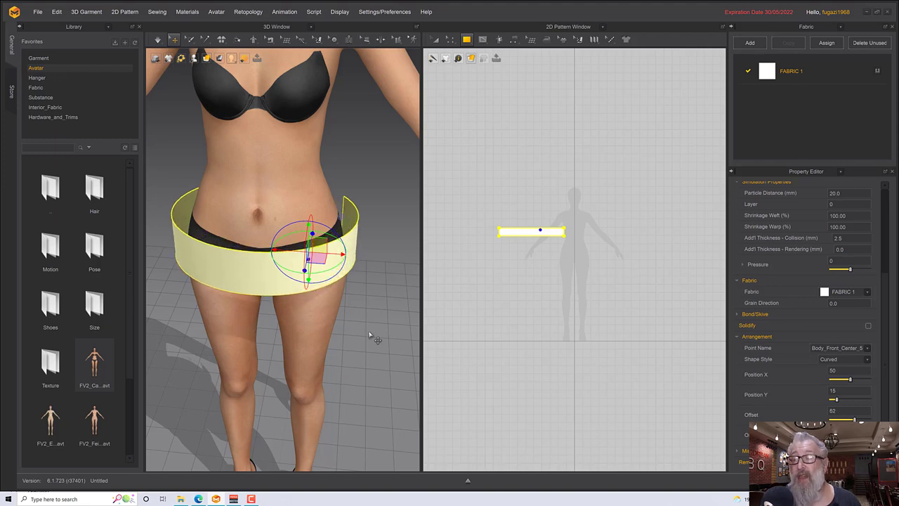
Step: Sew the rectangle's two short ends together at the back and start the simulation
right_drag(330, 337, 410, 323)
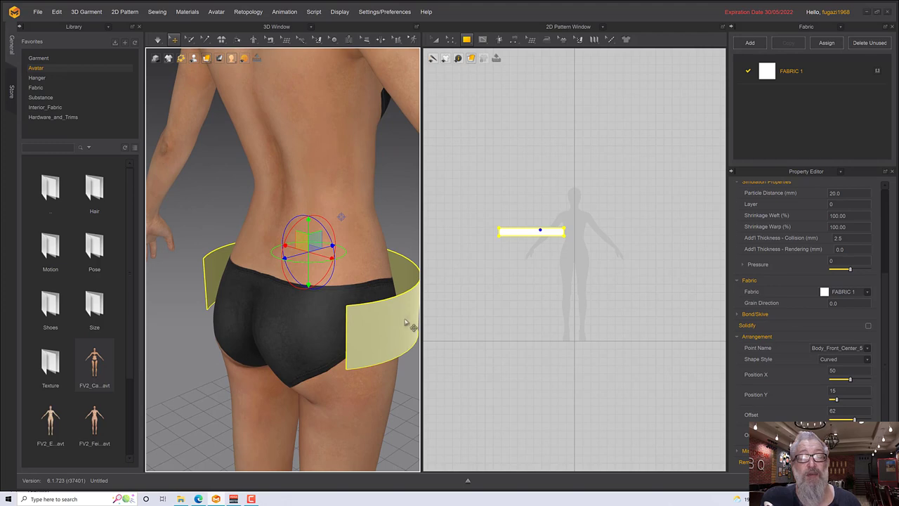
click(515, 40)
click(537, 71)
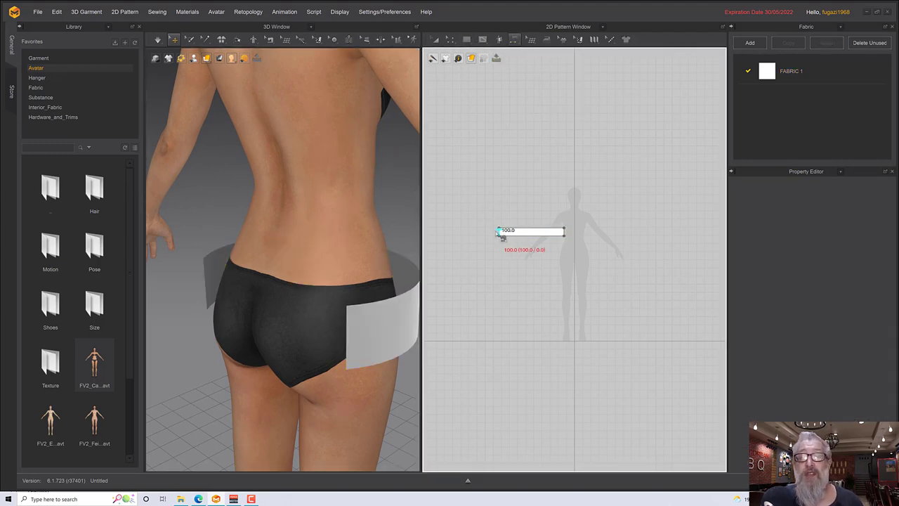
click(566, 233)
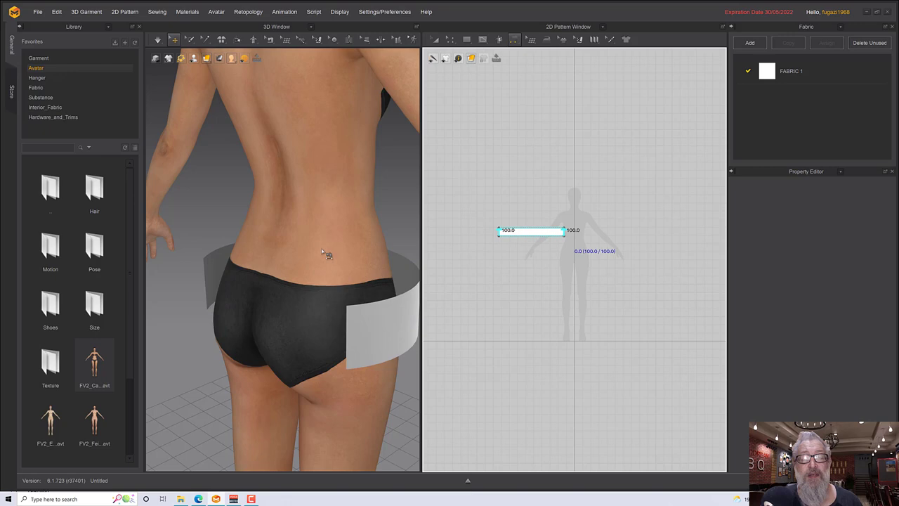
key(space)
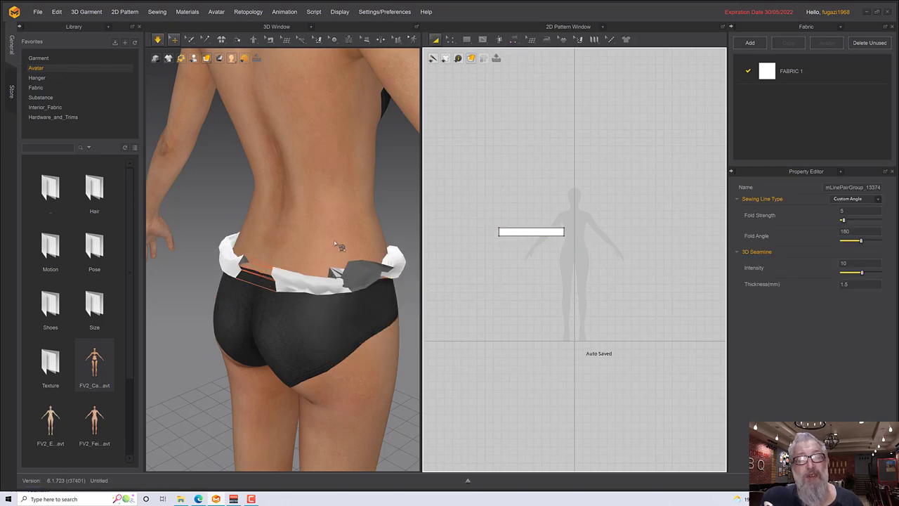
Step: Stop the simulation and return the rectangle to its unsimulated wrapped position around the avatar's hips
right_drag(336, 246, 311, 238)
key(space)
right_drag(279, 241, 258, 248)
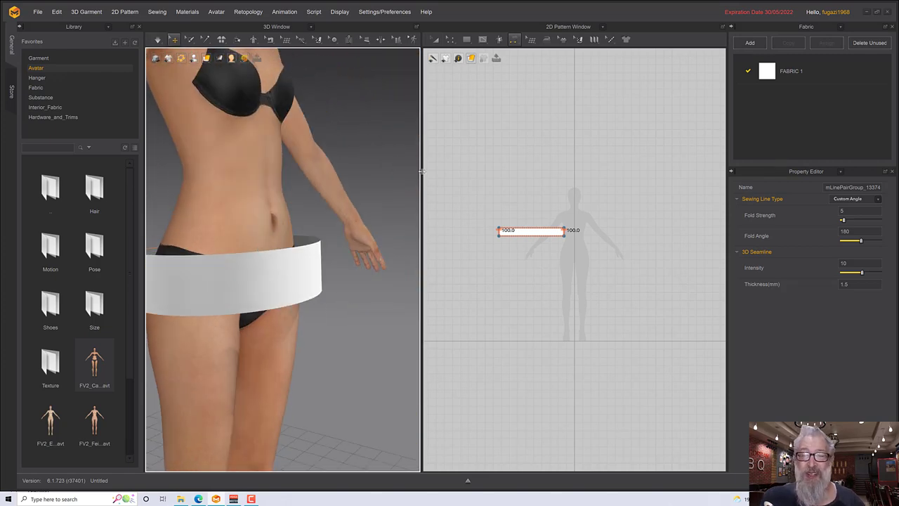
right_drag(354, 142, 394, 79)
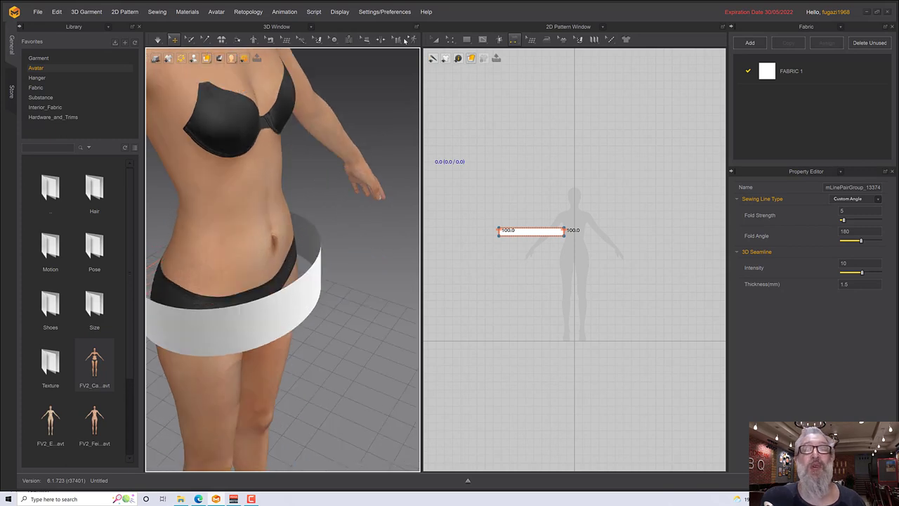
Step: Reattach the rectangle's lower edge to the hip measure with Attach to Measure and restart the simulation
click(405, 40)
right_drag(309, 281, 361, 257)
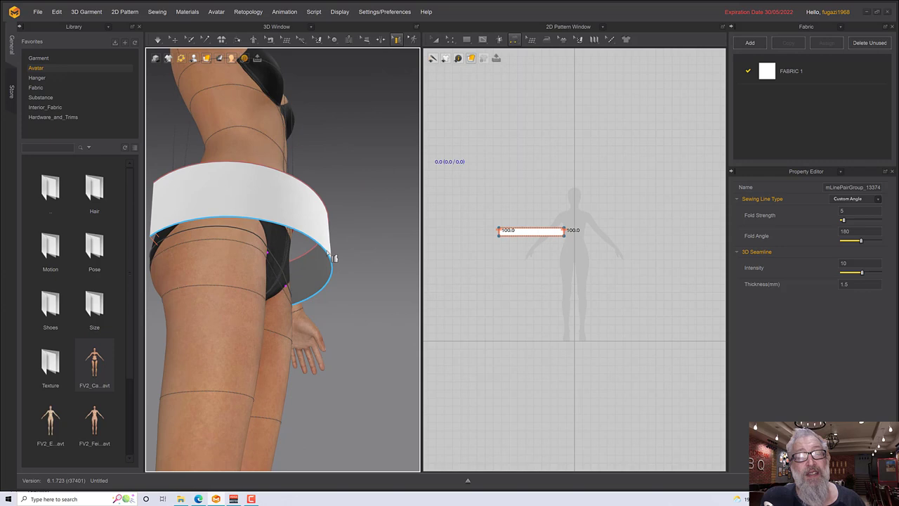
click(333, 257)
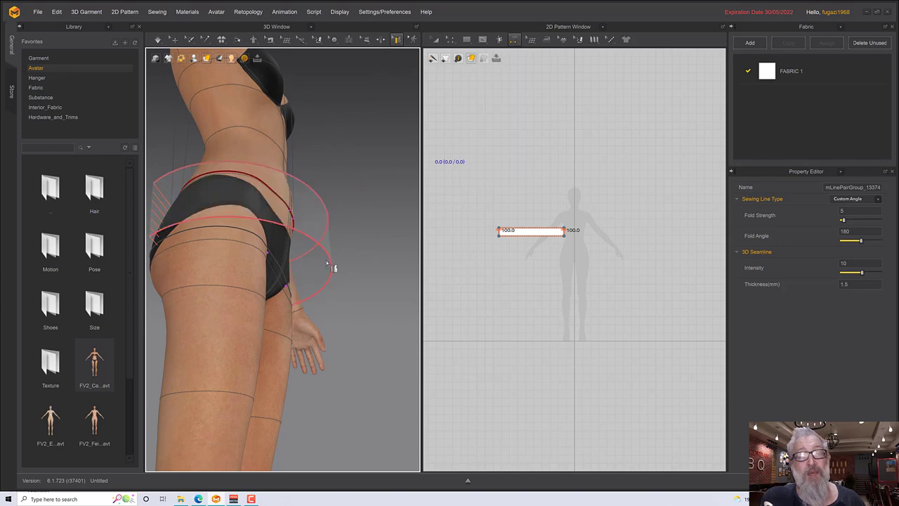
key(Escape)
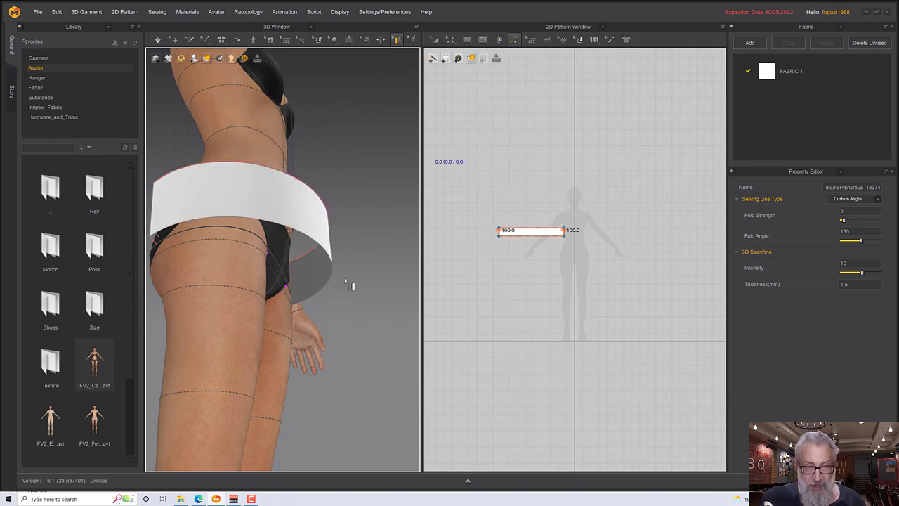
click(317, 245)
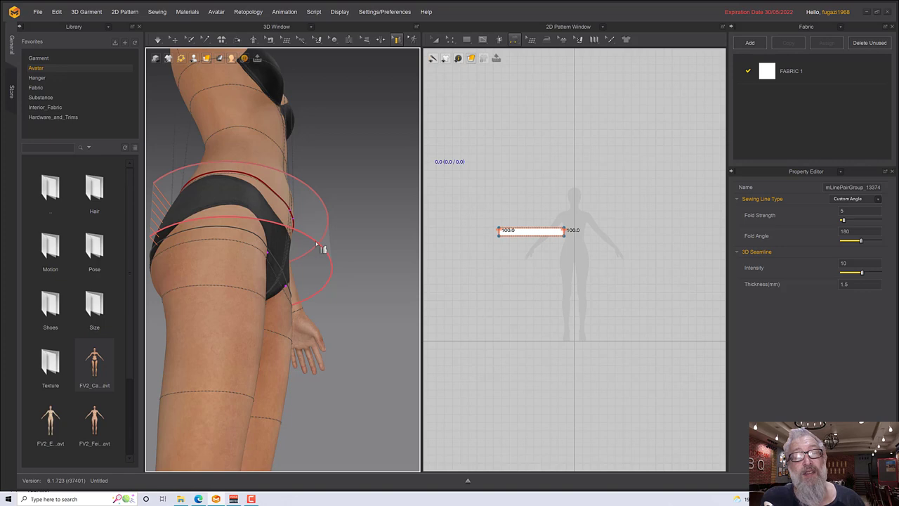
click(256, 238)
right_drag(335, 274, 347, 291)
Step: Inspect how the simulated band fits the avatar's hips from the back, side and front
click(211, 302)
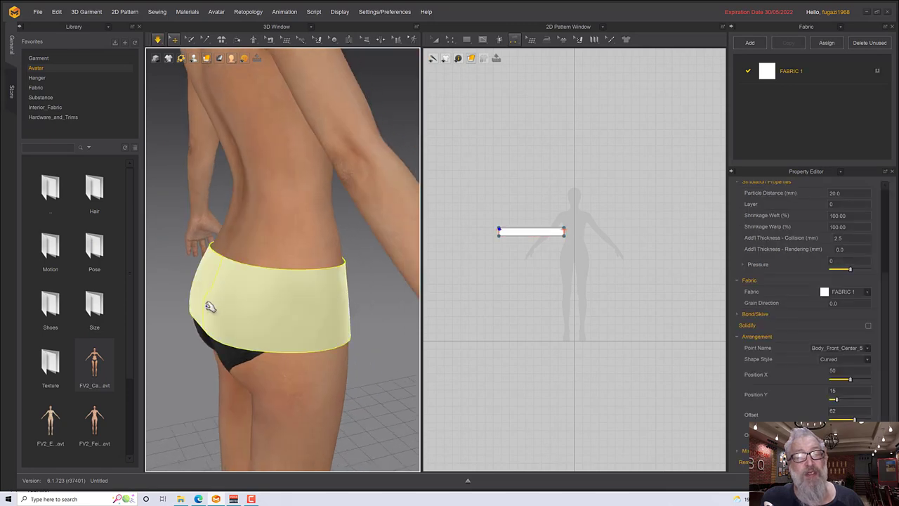
right_drag(262, 322, 296, 321)
middle_drag(298, 322, 301, 265)
right_drag(302, 264, 302, 310)
scroll(293, 268, down, 3)
scroll(294, 271, up, 4)
scroll(294, 272, down, 3)
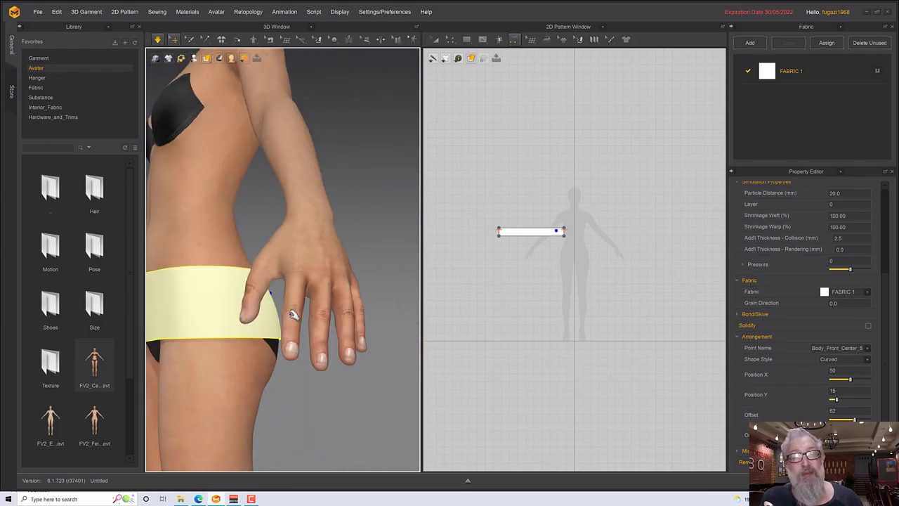
right_drag(215, 350, 244, 355)
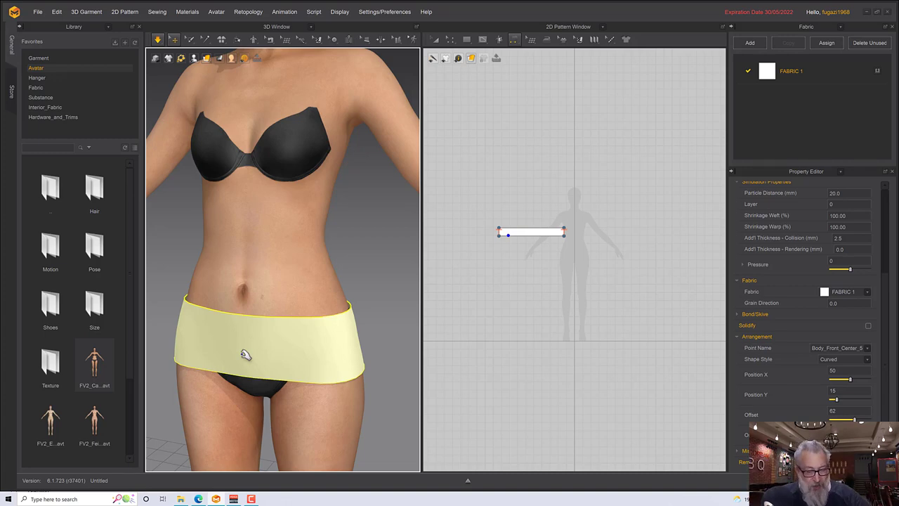
Step: Set the avatar's skin offset to 1.0 mm so the band sits closer to the body, and stop the simulation
click(255, 261)
right_drag(254, 257, 339, 214)
click(836, 233)
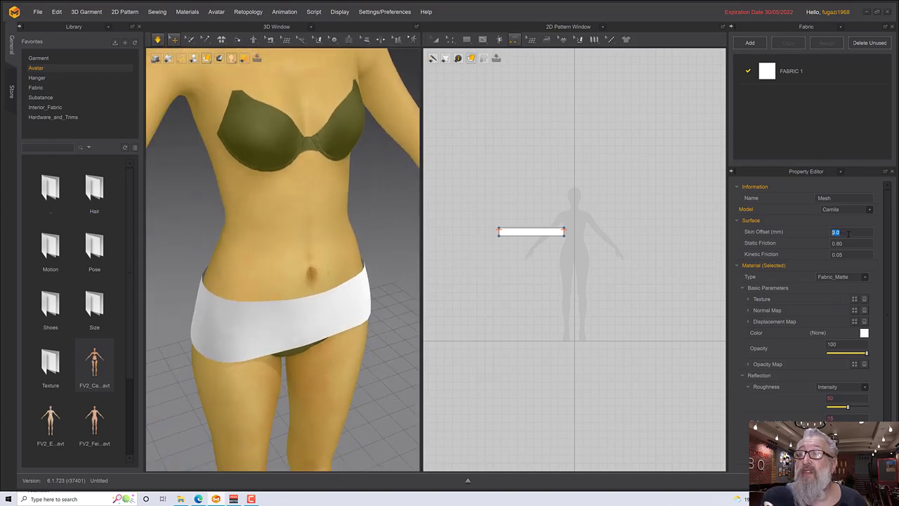
text(1)
key(Return)
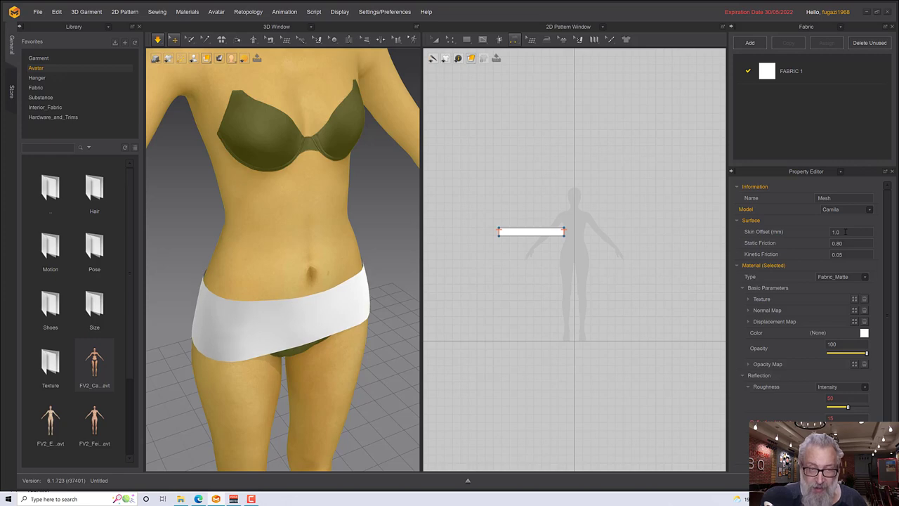
right_drag(414, 265, 372, 241)
key(space)
click(174, 40)
right_drag(343, 201, 355, 196)
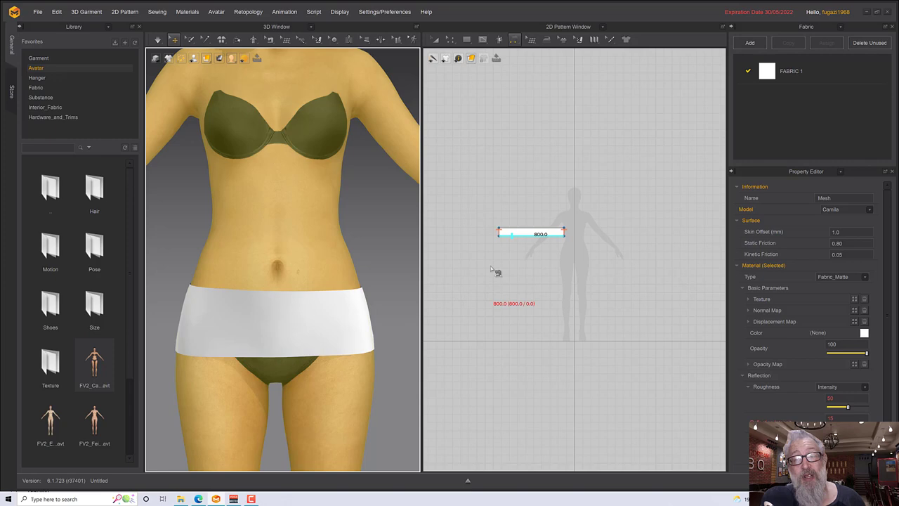
Step: Add four straight internal lines 20 mm apart between the band's two long edges with Offset as Internal Line along Curved
click(451, 40)
click(457, 57)
click(545, 291)
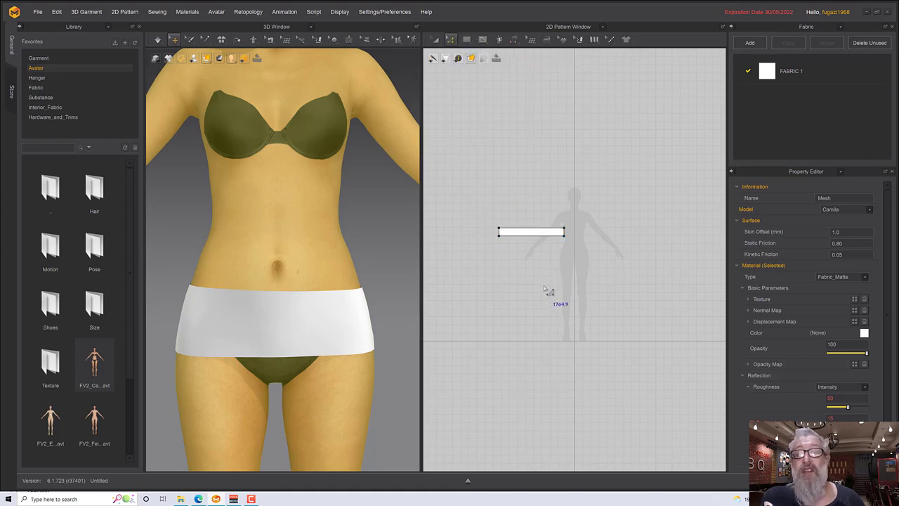
scroll(546, 291, up, 2)
click(549, 261)
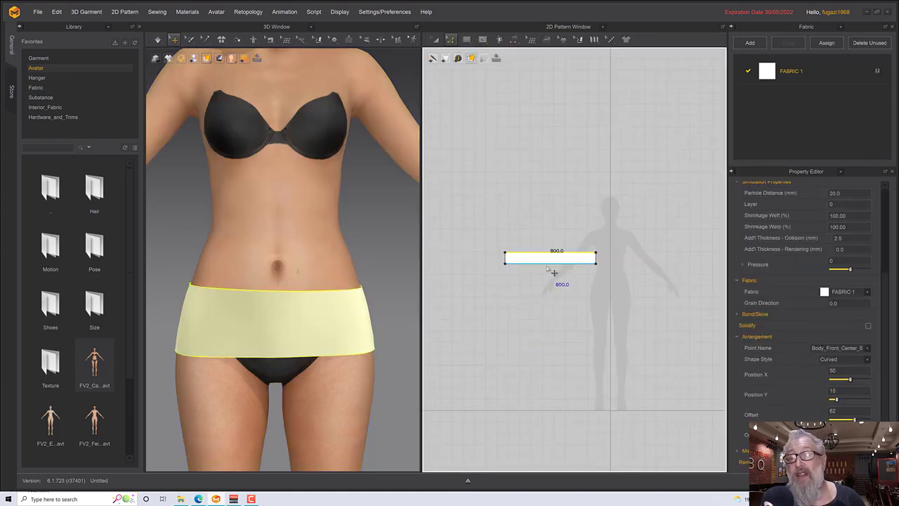
shift+click(546, 264)
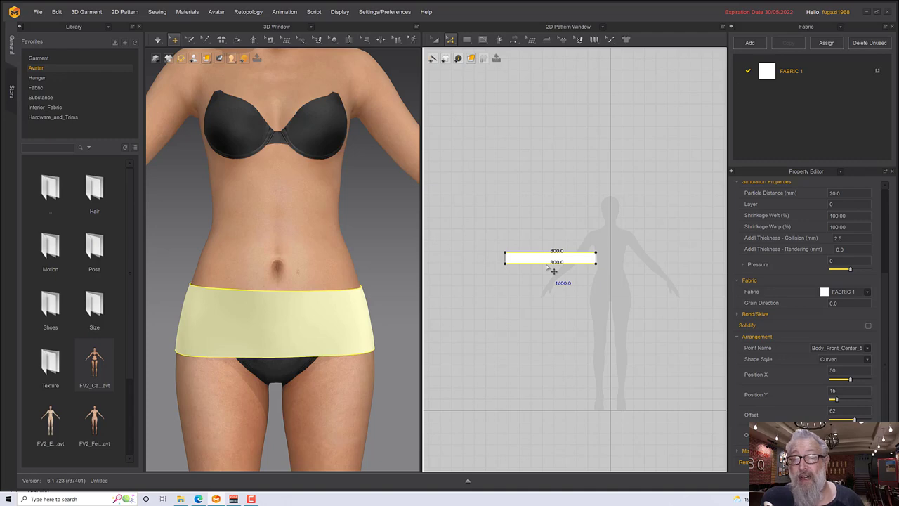
right_click(547, 265)
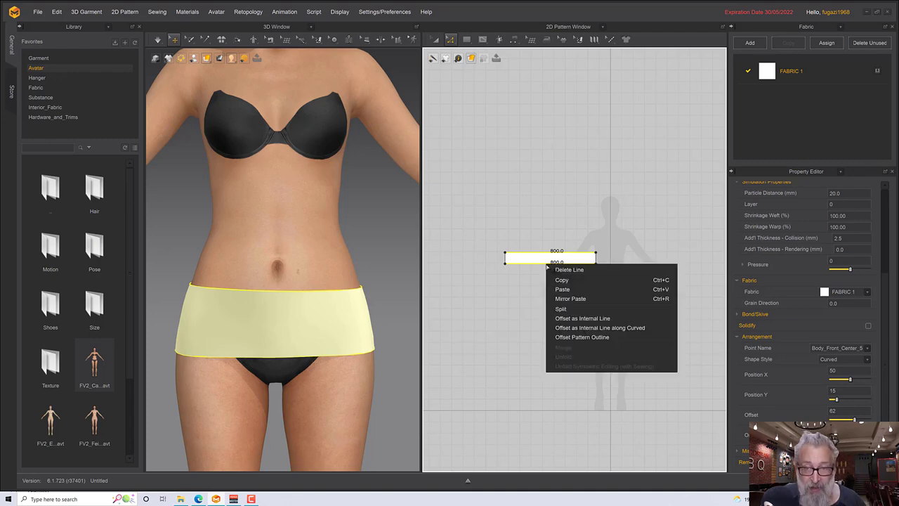
click(590, 328)
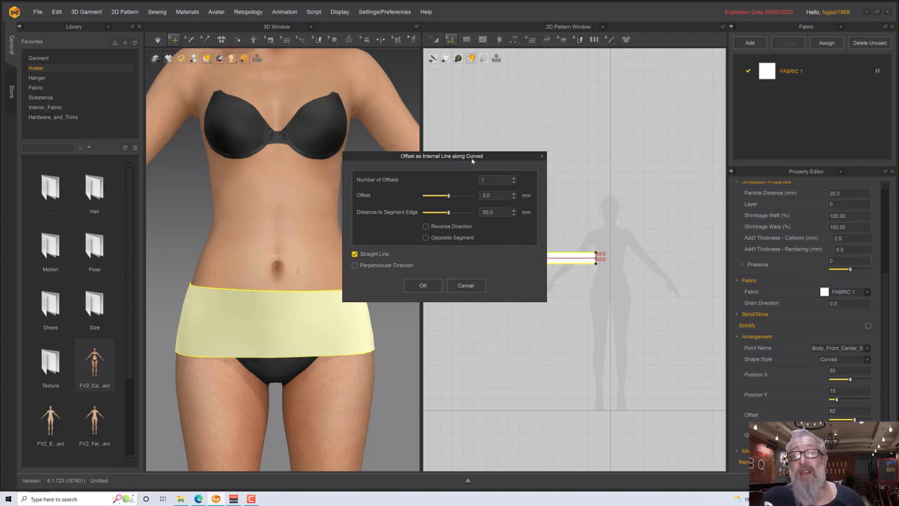
drag(476, 160, 387, 167)
click(425, 187)
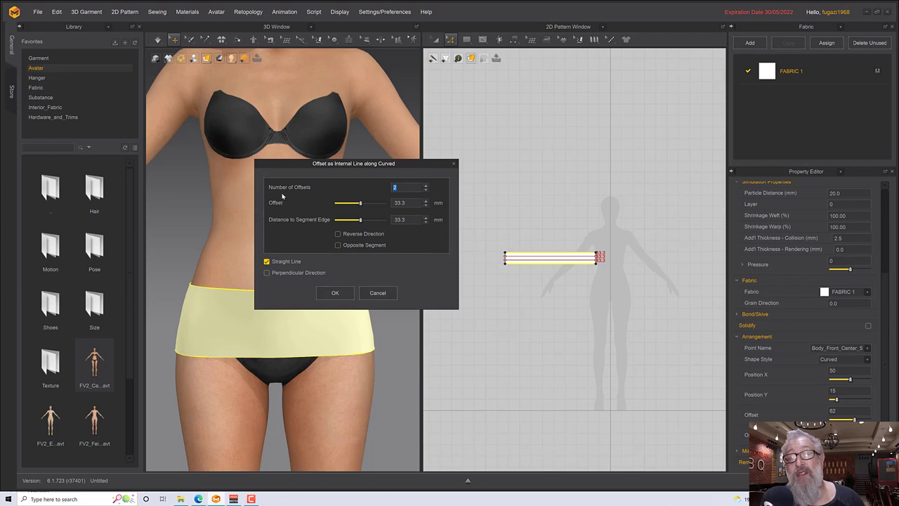
click(425, 186)
click(426, 187)
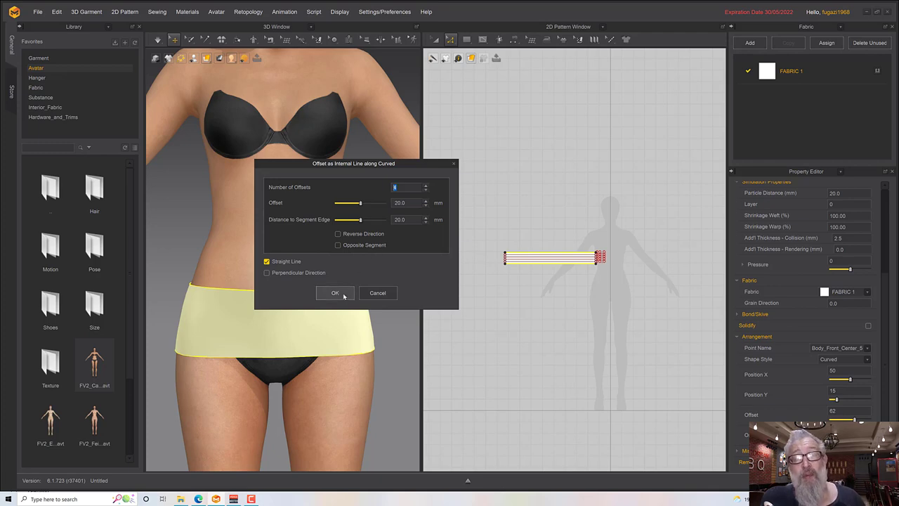
click(337, 293)
Step: Draw a long rectangle pattern about 1849 mm by 194 mm below the band in the 2D pattern area
mouse_move(366, 257)
right_down()
mouse_move(430, 248)
mouse_move(380, 256)
right_up()
click(466, 39)
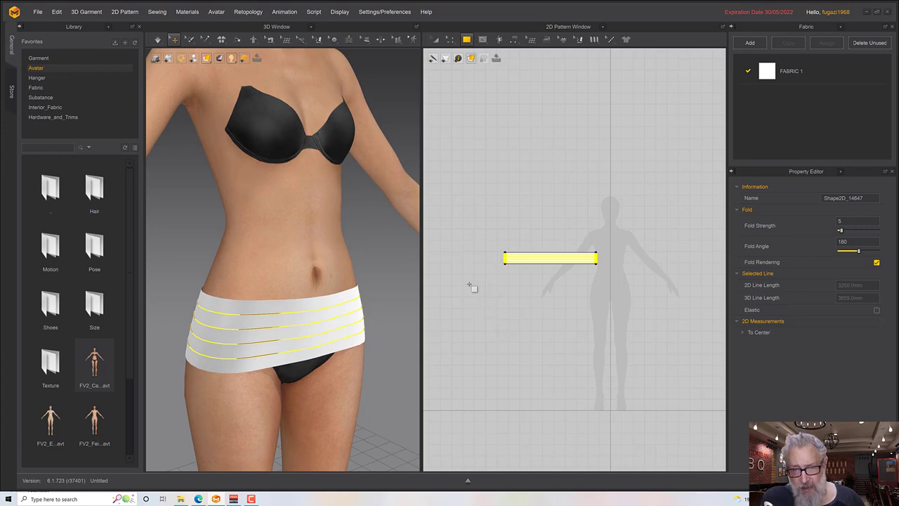
drag(441, 281, 652, 302)
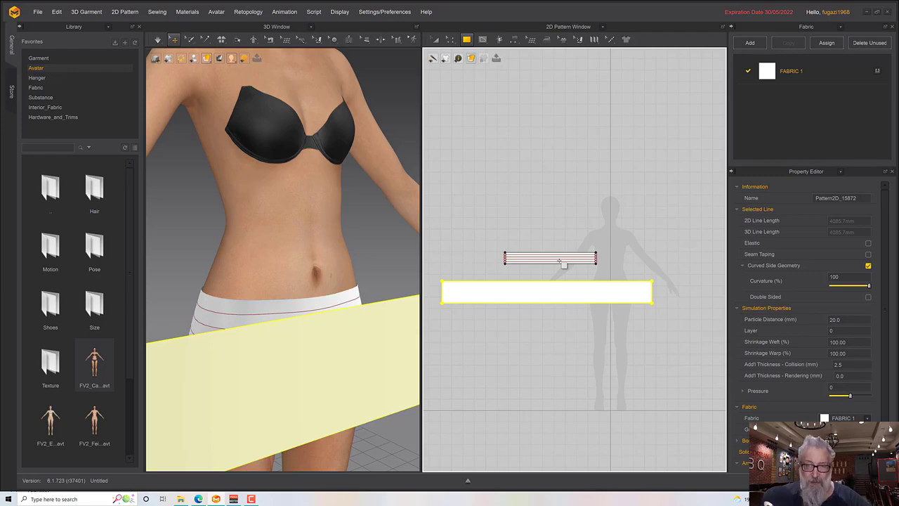
Step: Sew the long rectangle's upper edge to the band's lowest internal line with Segment Sewing
click(513, 40)
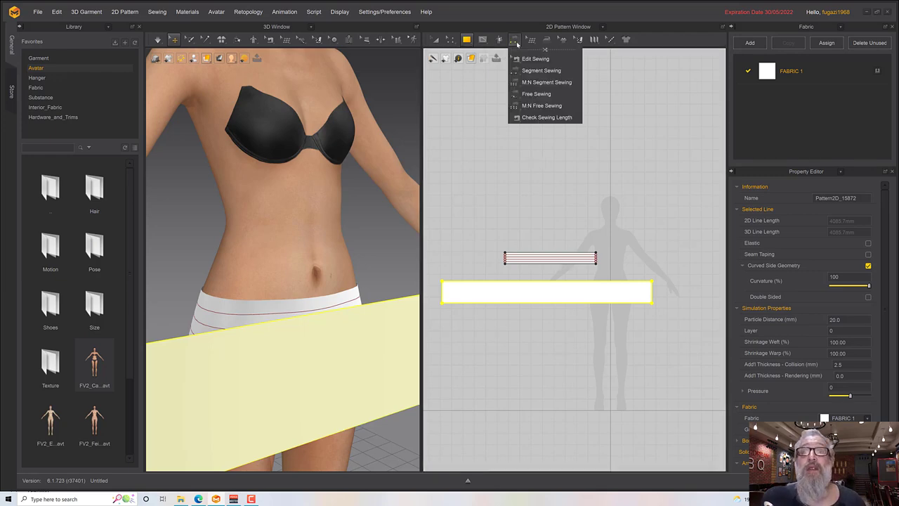
click(534, 56)
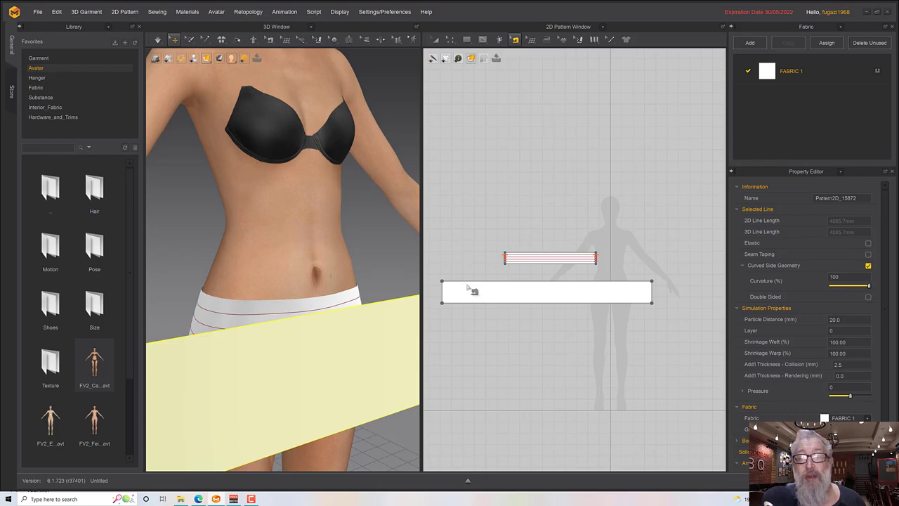
click(515, 40)
click(537, 70)
click(463, 287)
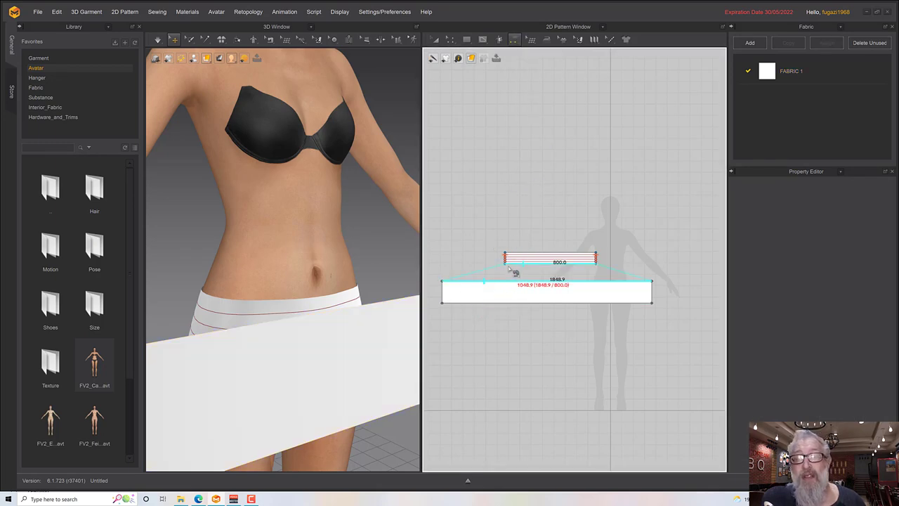
scroll(510, 269, up, 3)
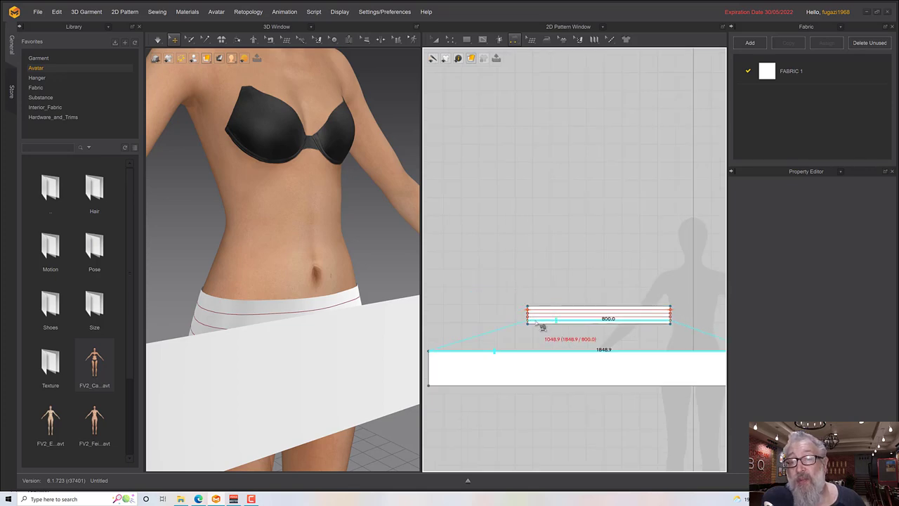
click(541, 325)
scroll(509, 271, down, 3)
Step: Wrap the long rectangle around the avatar below the band using the Leg_Skirt_Front arrangement point
right_drag(370, 284, 327, 326)
scroll(380, 290, down, 5)
click(362, 272)
key(shift+f)
click(315, 265)
click(325, 275)
click(324, 321)
scroll(328, 329, up, 2)
scroll(325, 328, down, 4)
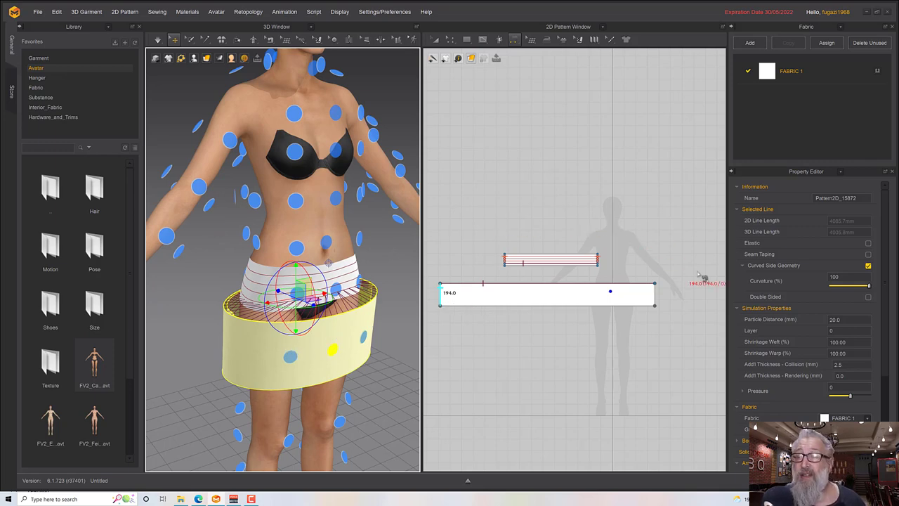
Step: Set the long rectangle's arrangement offset to 100 and hide the arrangement points
scroll(806, 358, down, 4)
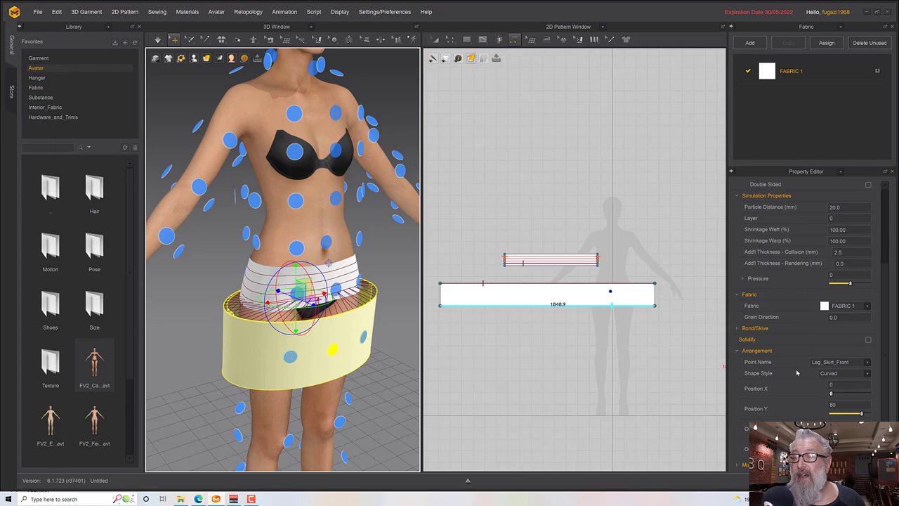
drag(850, 420, 869, 419)
right_drag(414, 337, 335, 320)
right_drag(288, 277, 304, 291)
right_drag(333, 349, 370, 336)
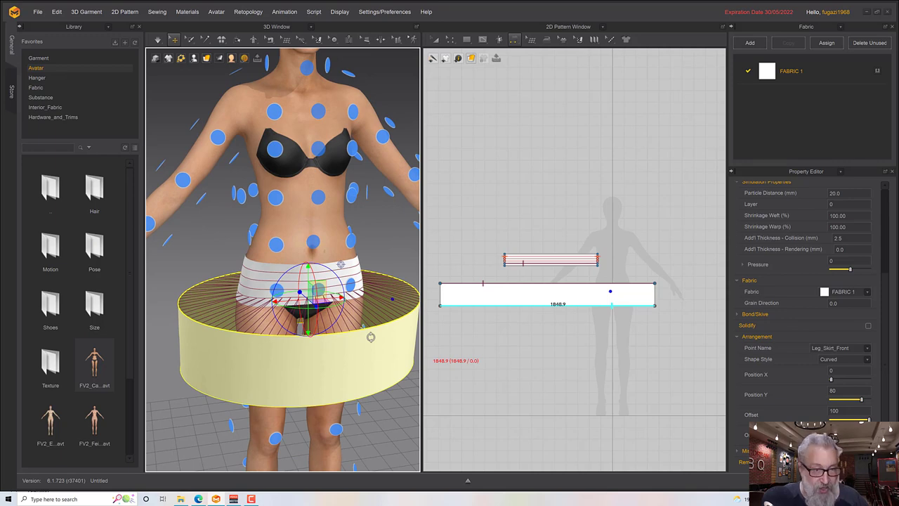
key(shift+f)
Step: Simulate the garment to drape the gathered skirt from the band and check it around the hips
right_drag(339, 331, 326, 322)
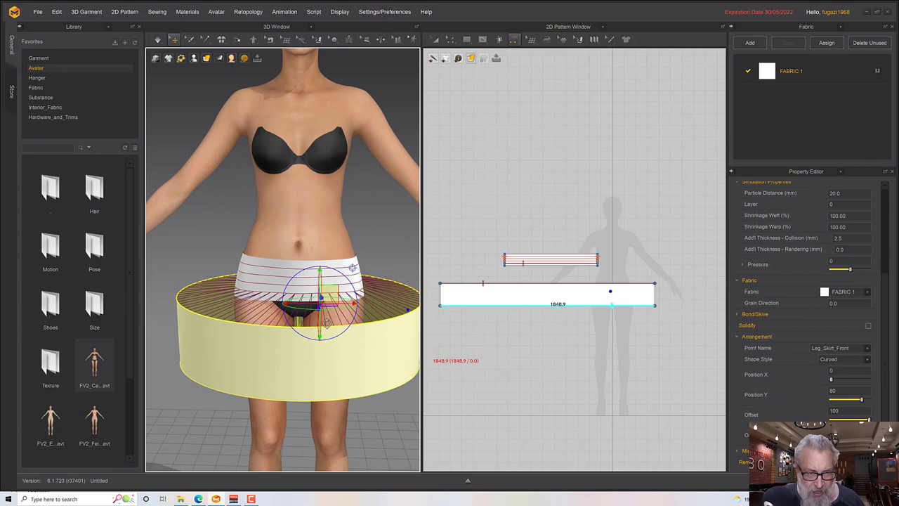
key(space)
right_drag(332, 326, 264, 335)
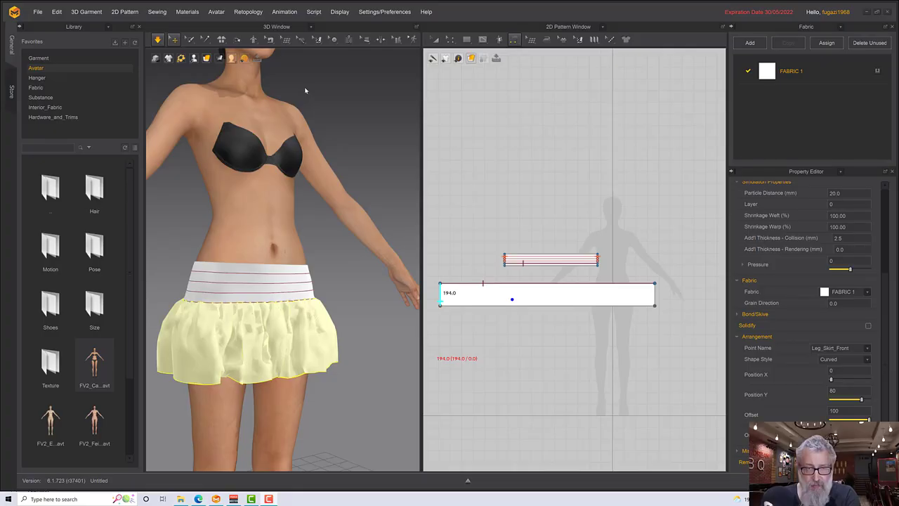
right_drag(295, 338, 259, 343)
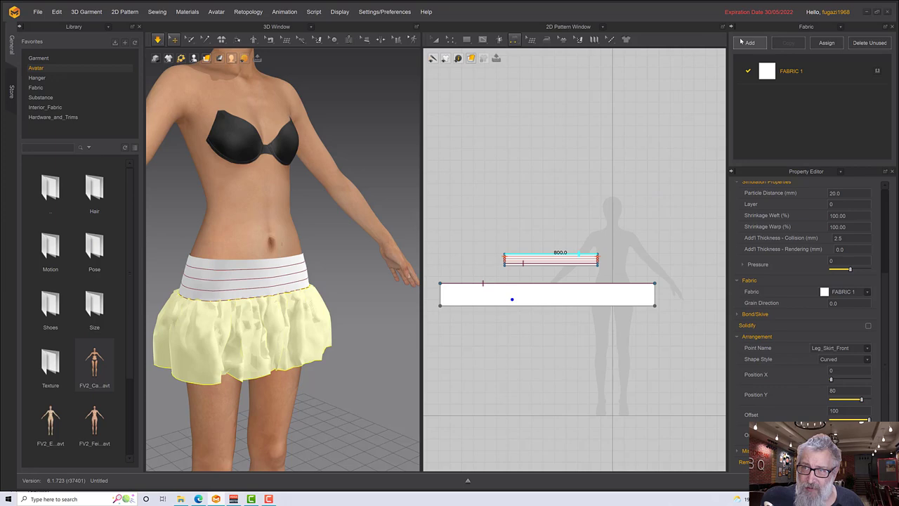
Step: Add a second fabric and load the Silk_Organza preset from the fabric library into it
click(741, 42)
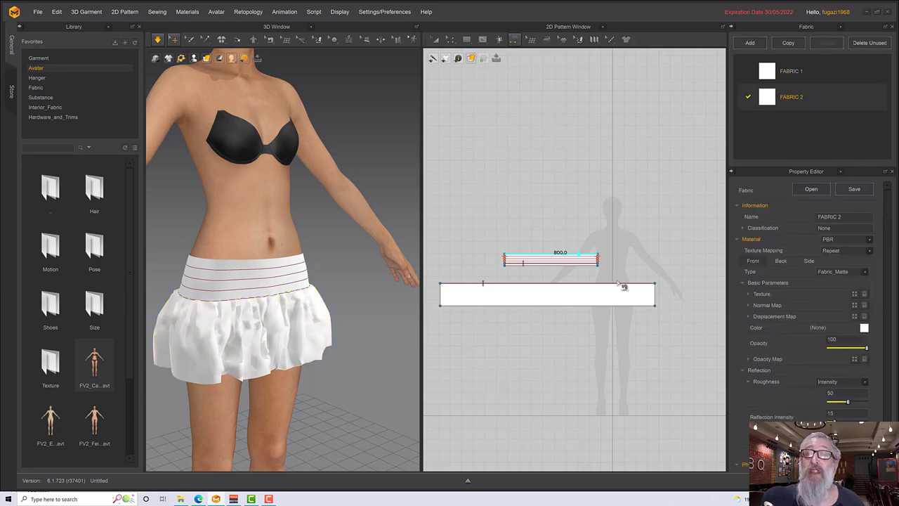
click(36, 89)
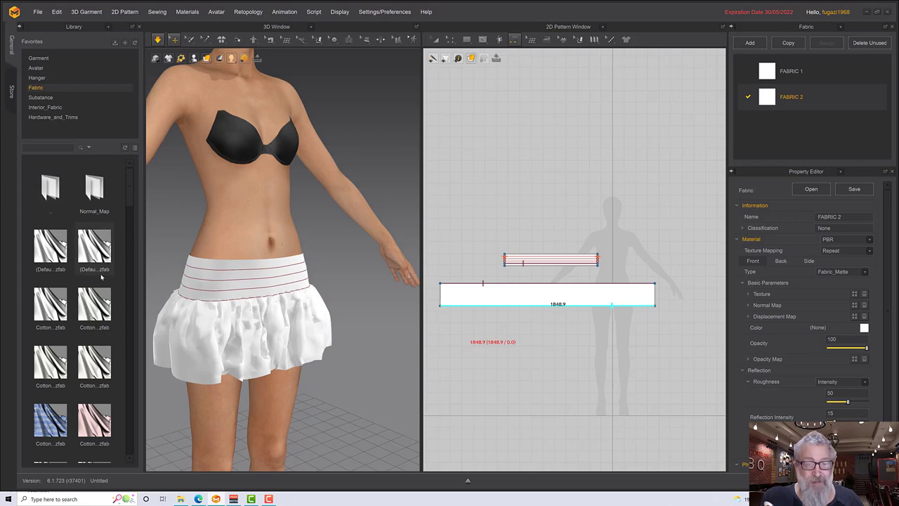
mouse_move(100, 277)
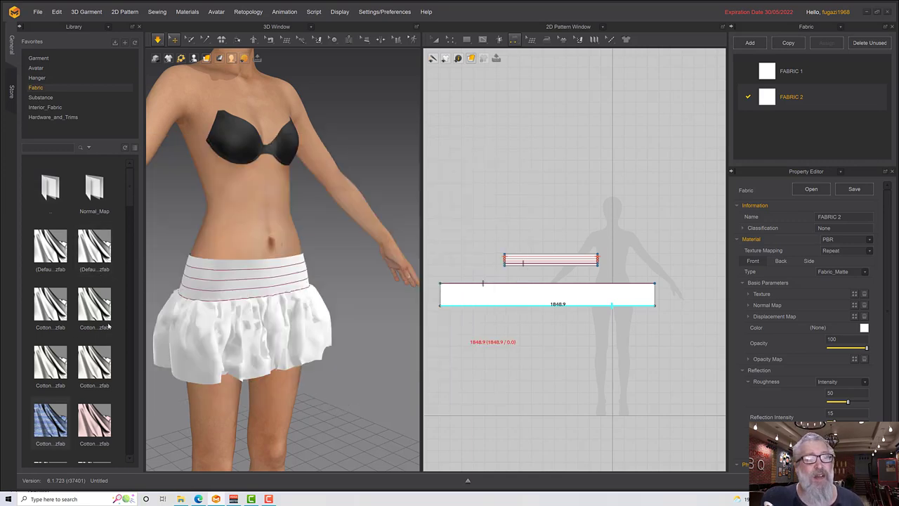
drag(128, 199, 117, 431)
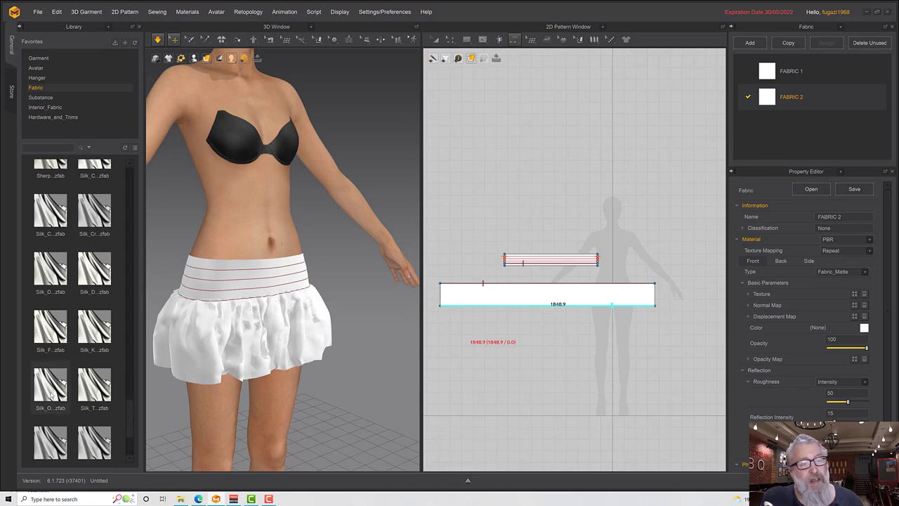
mouse_move(52, 395)
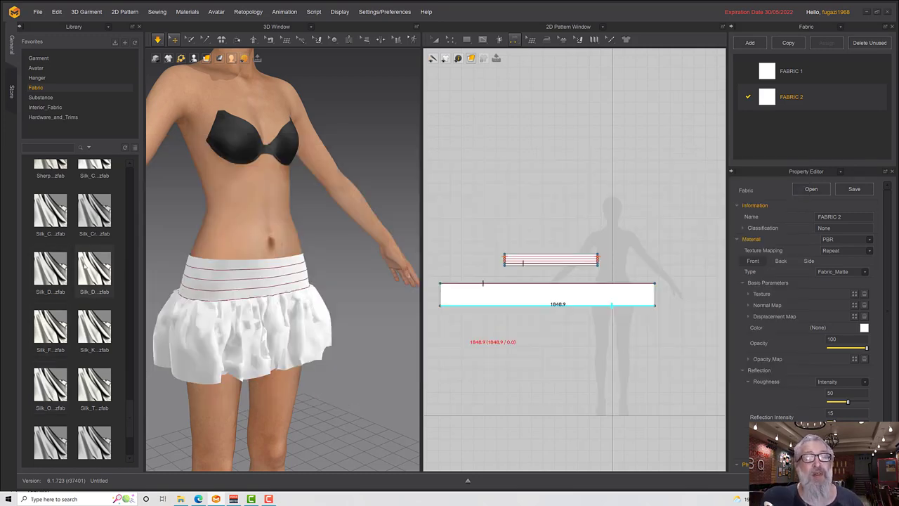
mouse_move(85, 264)
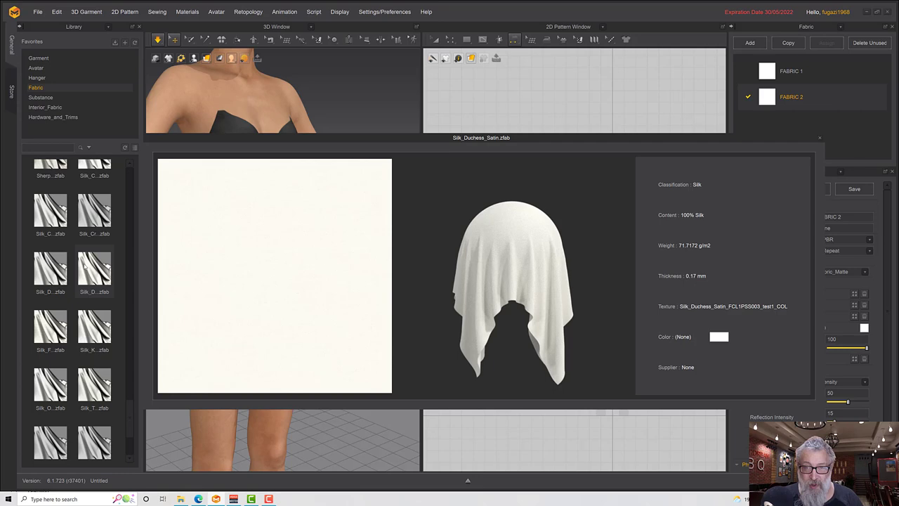
scroll(88, 304, down, 2)
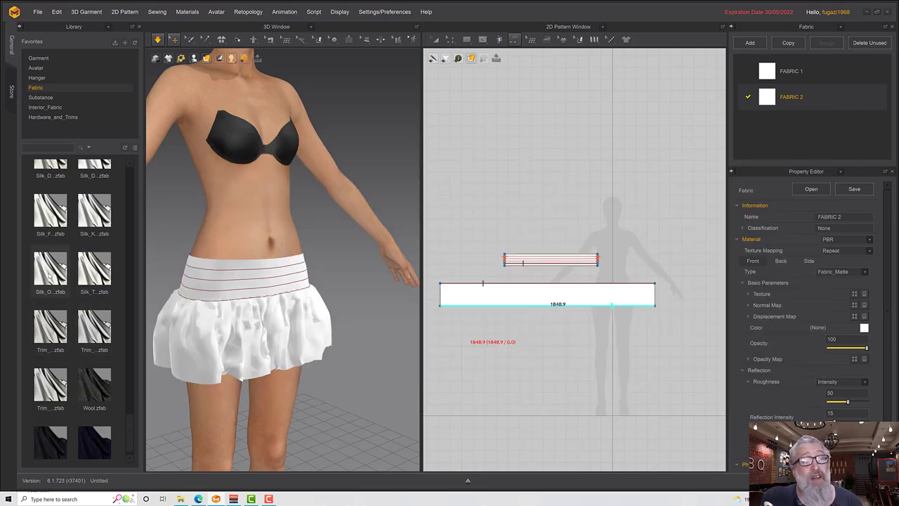
mouse_move(51, 272)
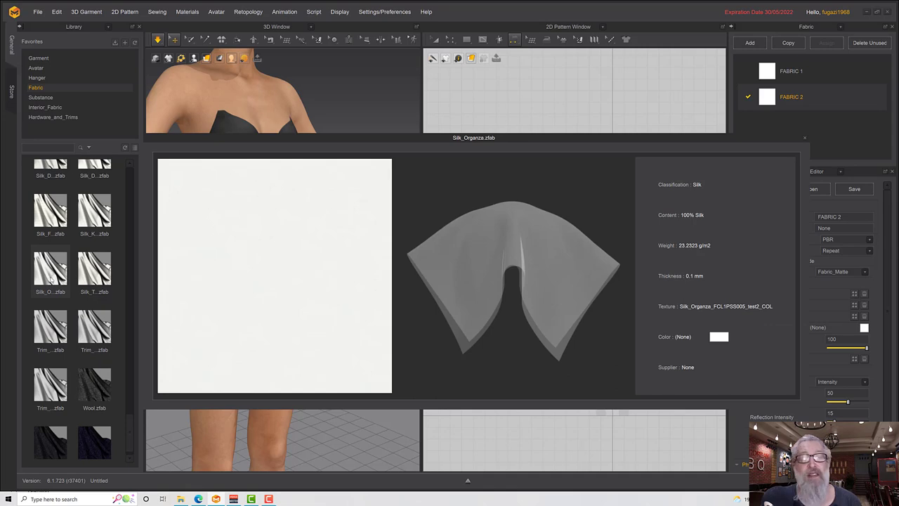
drag(51, 272, 806, 106)
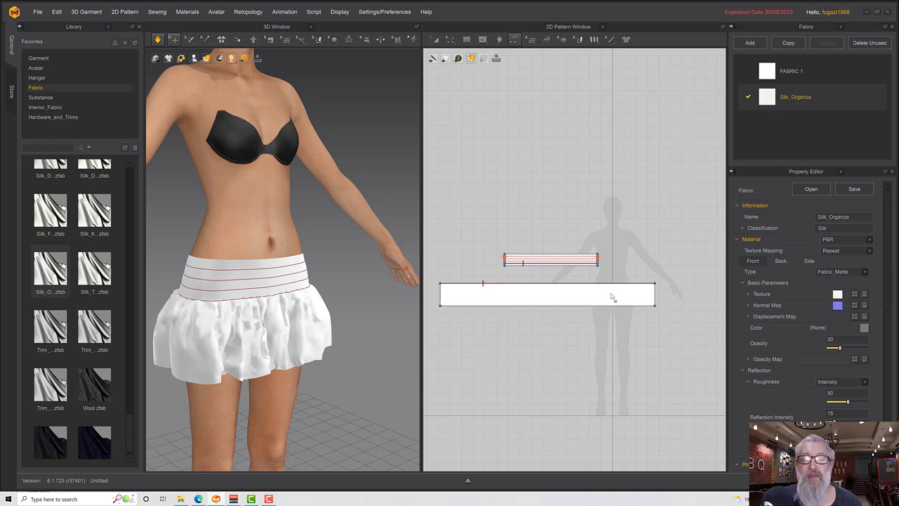
Step: Assign Silk_Organza to the long skirt rectangle and simulate it, checking the drape from the side and front
drag(611, 296, 612, 297)
key(space)
right_drag(329, 367, 349, 366)
scroll(323, 365, down, 3)
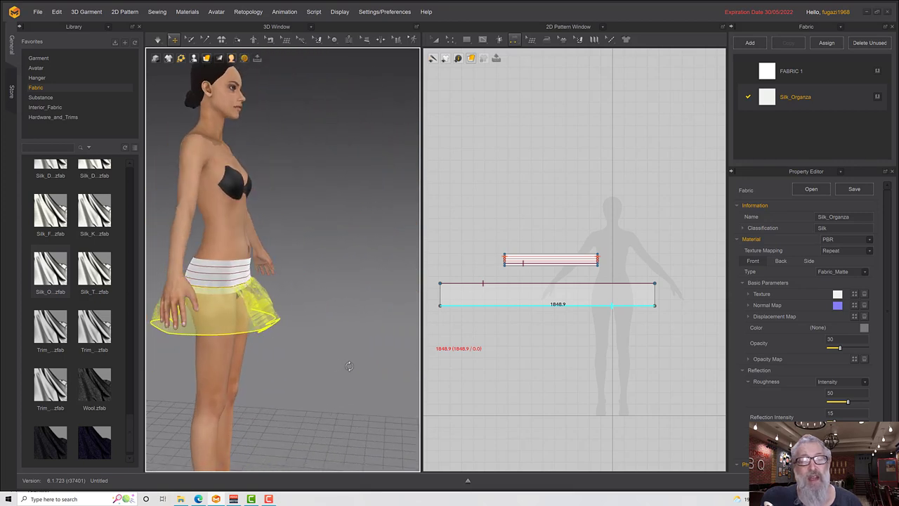
click(288, 358)
right_drag(288, 359, 266, 357)
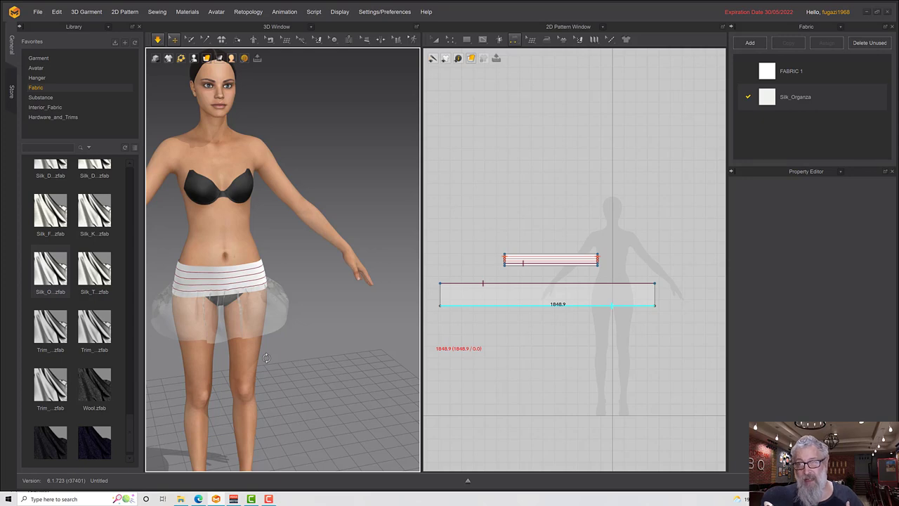
Step: Raise the Silk_Organza fabric's opacity to 62 and set its color to dark grey 292929
click(787, 107)
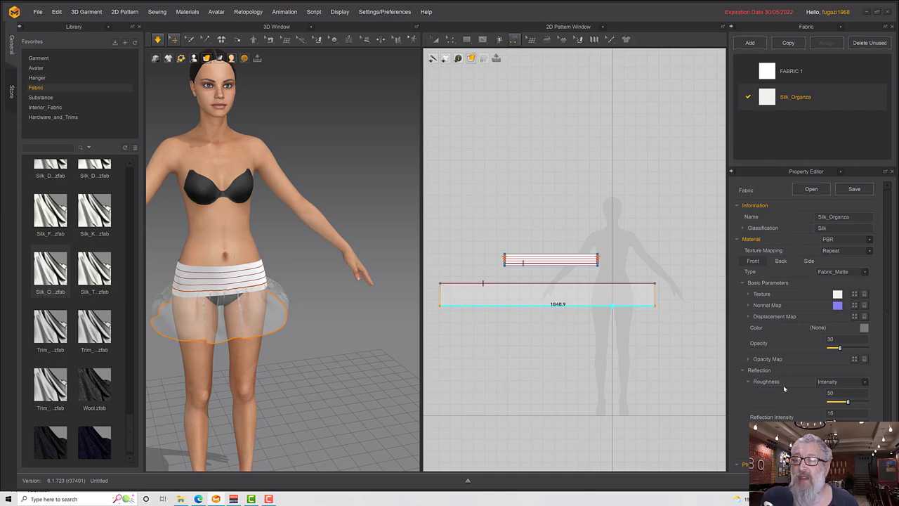
mouse_move(839, 349)
mouse_down()
mouse_move(822, 353)
mouse_move(876, 353)
mouse_move(855, 355)
mouse_up()
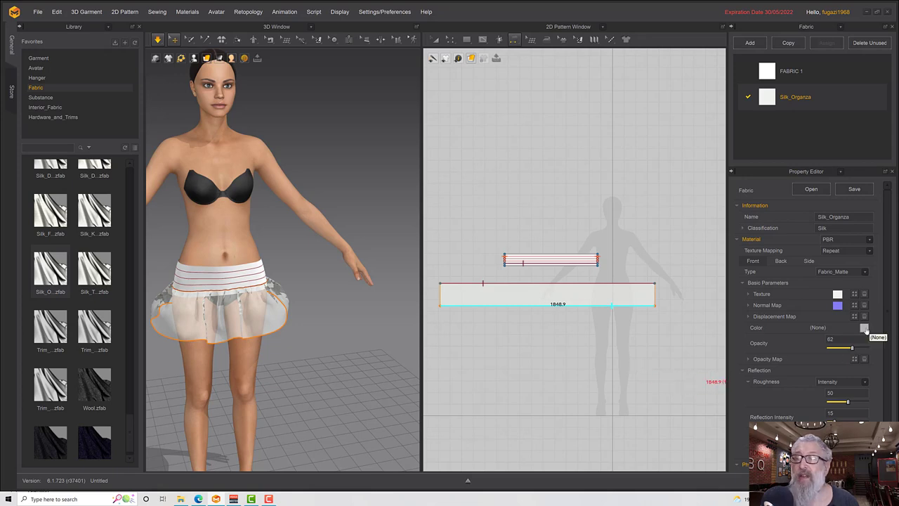
click(865, 328)
click(569, 180)
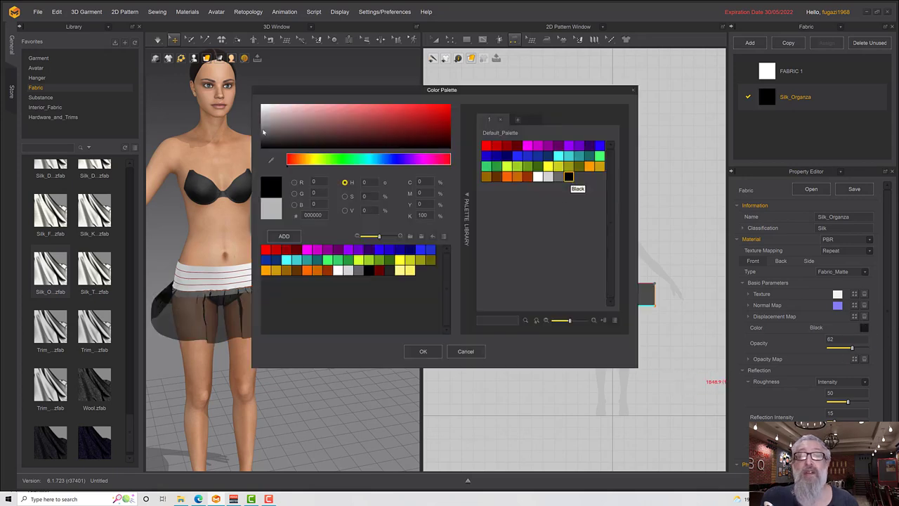
drag(261, 136, 260, 142)
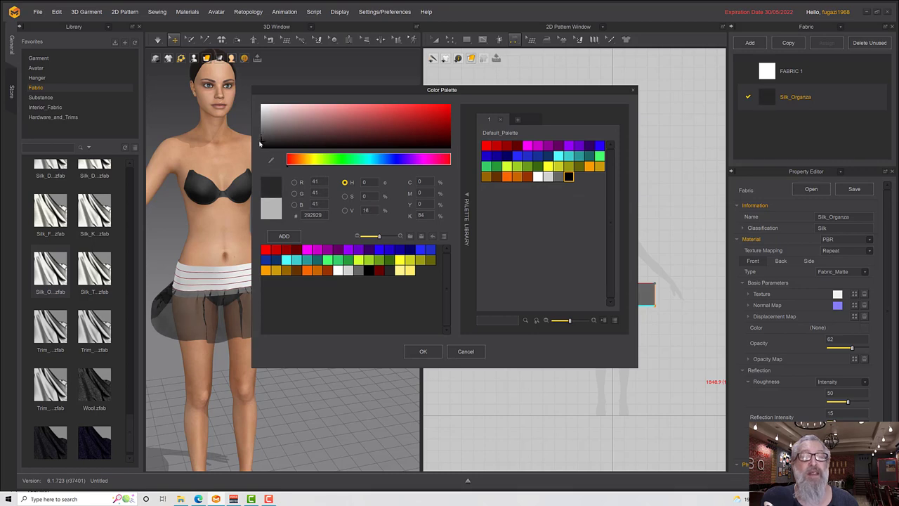
click(414, 351)
Step: Simulate the skirt and tug its back to inspect the opening between the two short ends
right_drag(273, 363, 313, 345)
key(space)
scroll(260, 349, up, 2)
scroll(259, 351, down, 4)
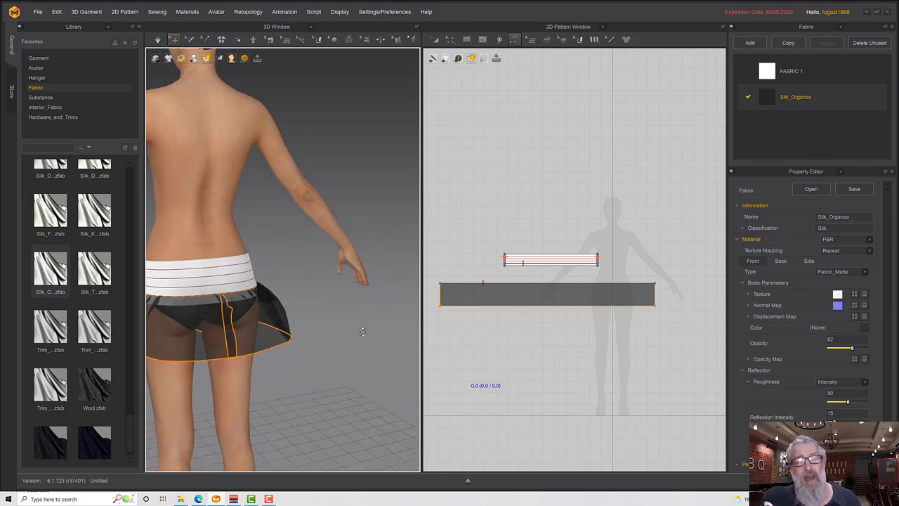
click(277, 338)
drag(278, 338, 189, 357)
Step: Sew the long skirt rectangle's two short ends together with Segment Sewing to close the back
click(513, 42)
click(541, 70)
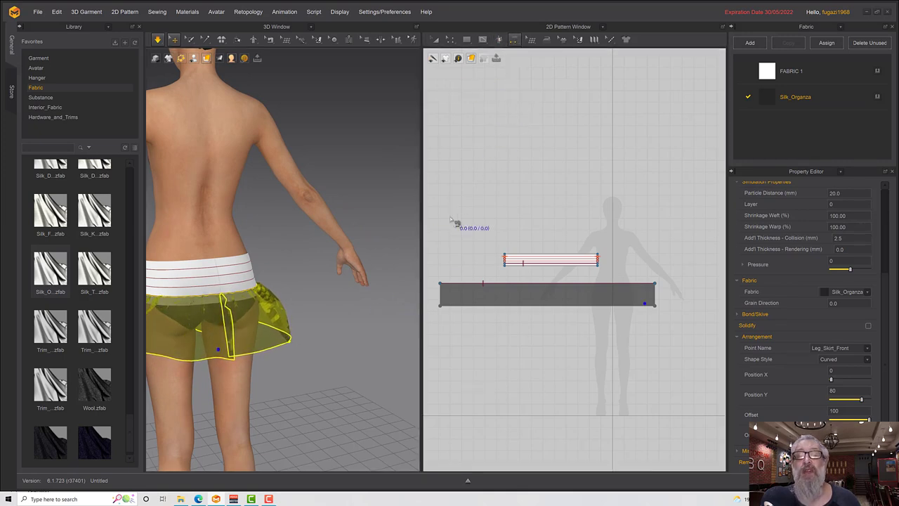
click(441, 295)
click(632, 301)
click(492, 283)
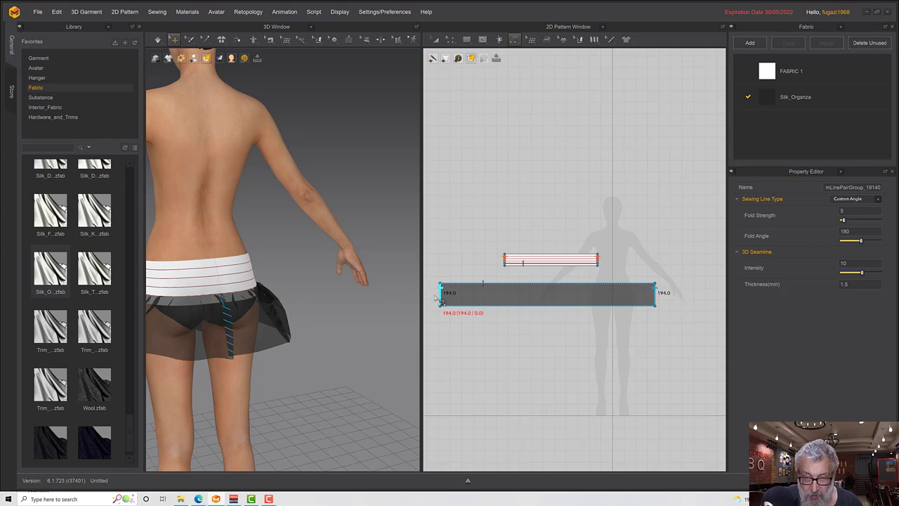
click(558, 255)
Step: Widen the long skirt rectangle on both sides to about 1970 mm
click(435, 40)
click(493, 292)
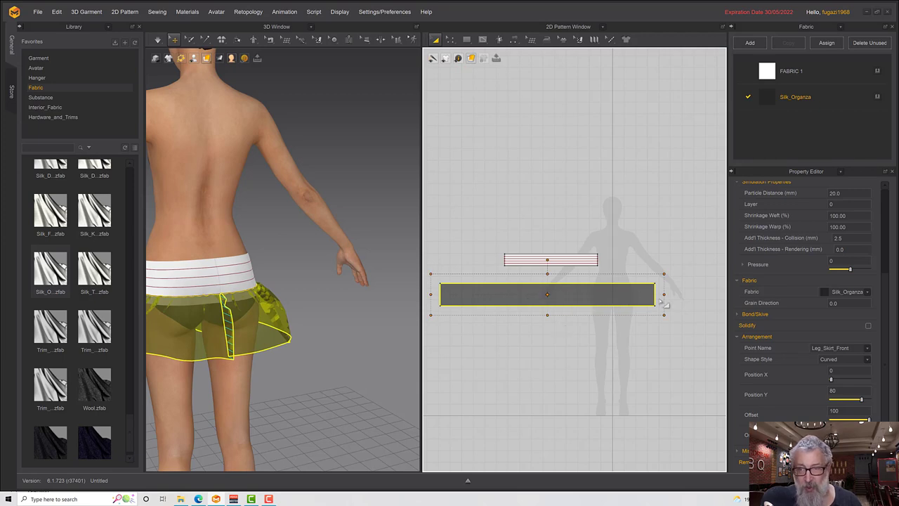
mouse_move(661, 294)
mouse_down()
mouse_move(676, 295)
mouse_move(667, 306)
mouse_up()
Step: Simulate the widened skirt and pull the bunched fabric at the back seam into place
right_drag(347, 357, 311, 374)
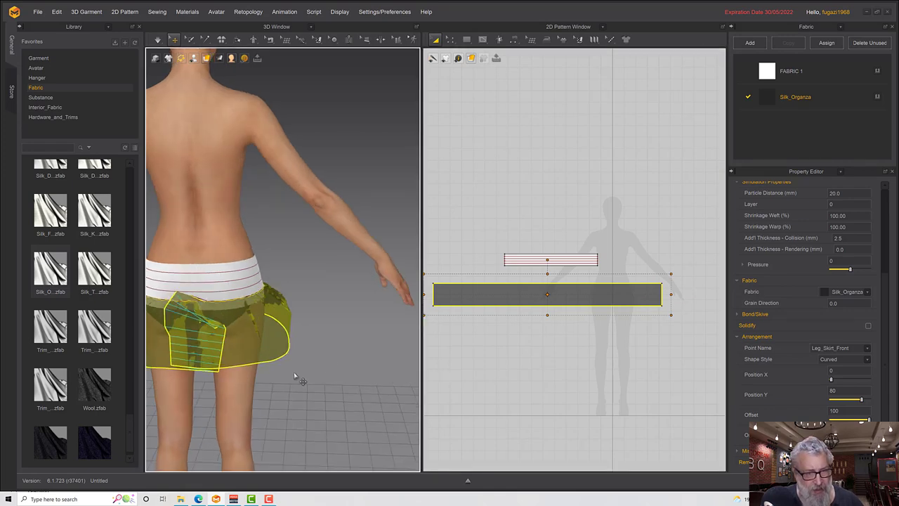
middle_drag(359, 335, 379, 328)
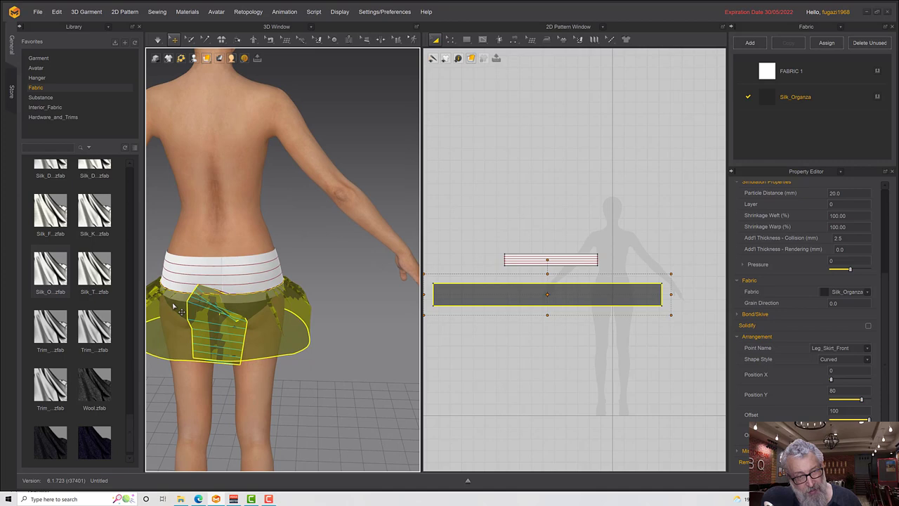
key(space)
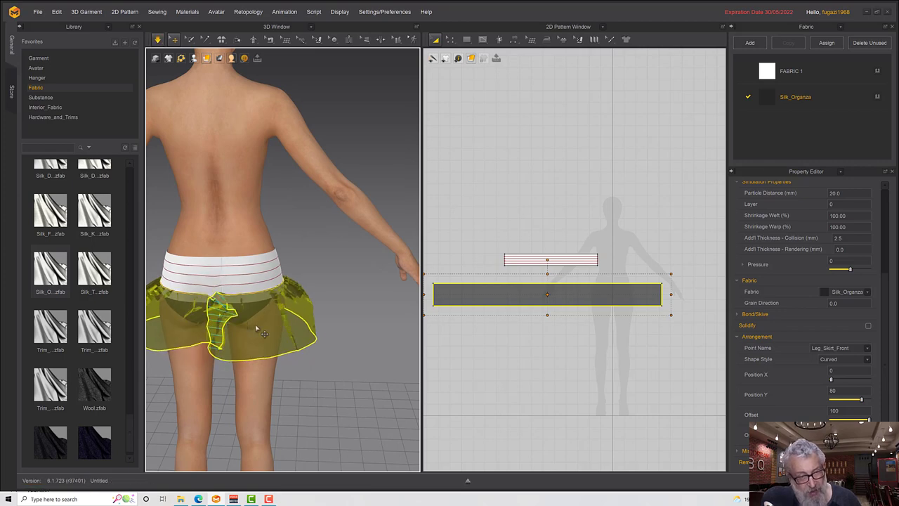
drag(259, 325, 191, 374)
right_drag(190, 374, 396, 297)
Step: Tug the skirt's folds into shape around the hips and check the drape from the side and front
middle_drag(316, 308, 379, 316)
right_drag(227, 342, 338, 329)
right_drag(240, 343, 276, 344)
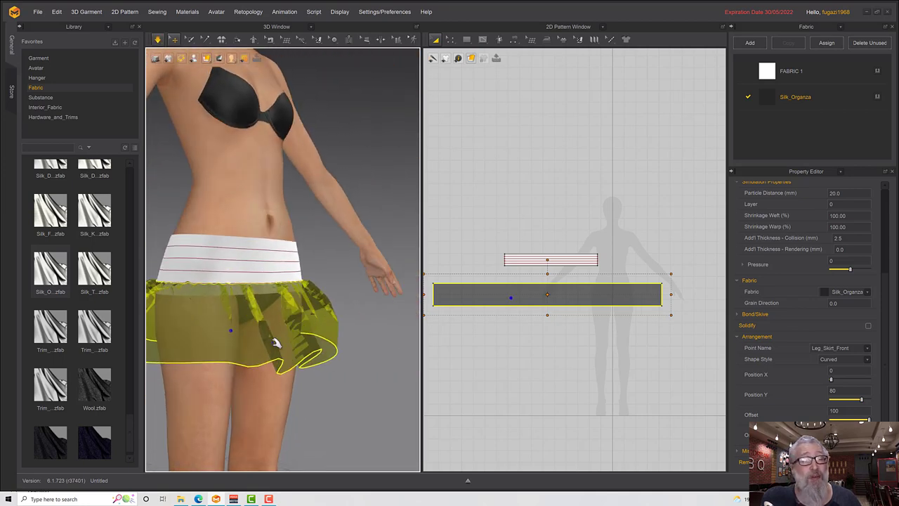
middle_drag(219, 343, 325, 343)
drag(243, 349, 210, 349)
right_drag(210, 349, 336, 351)
drag(247, 354, 296, 357)
key(2)
mouse_move(276, 330)
right_down()
mouse_move(216, 326)
mouse_move(286, 326)
right_up()
click(243, 251)
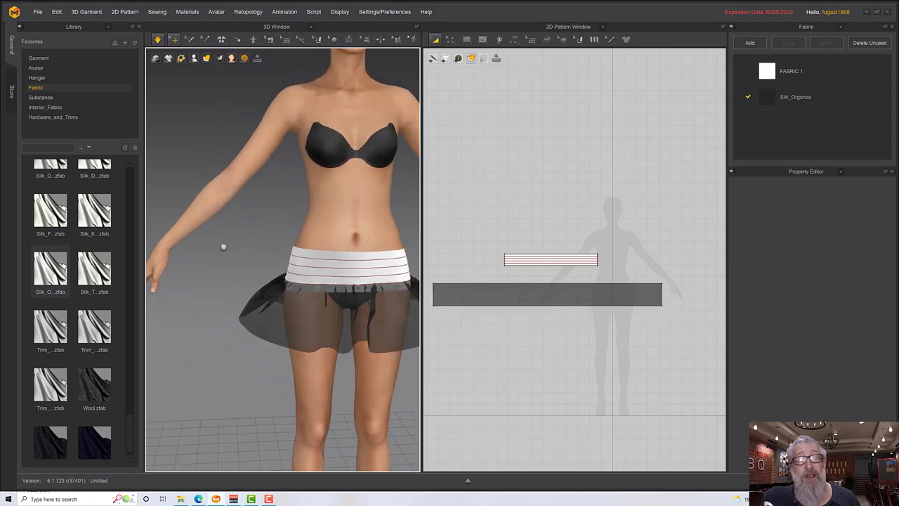
right_drag(237, 247, 181, 255)
Step: Move the skirt rectangle down in the 2D pattern and paste a copy of it aligned slightly above
click(438, 40)
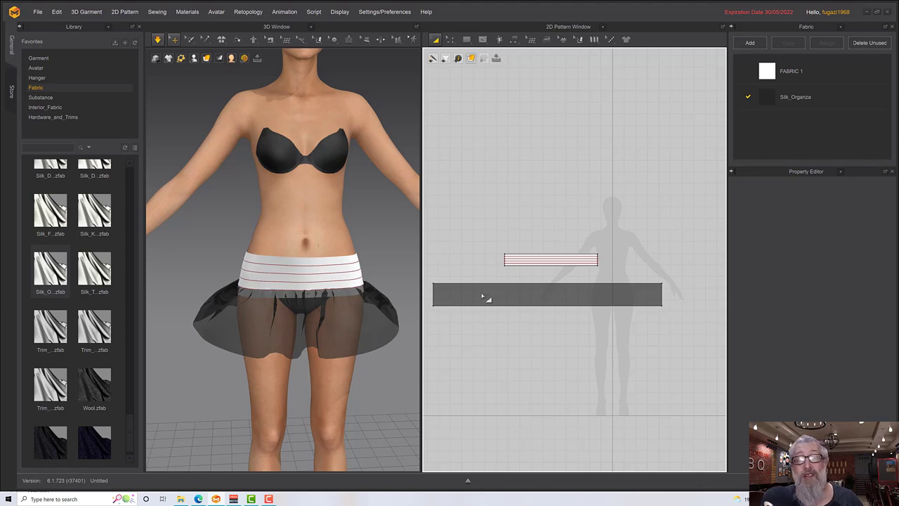
click(482, 294)
drag(482, 301, 483, 362)
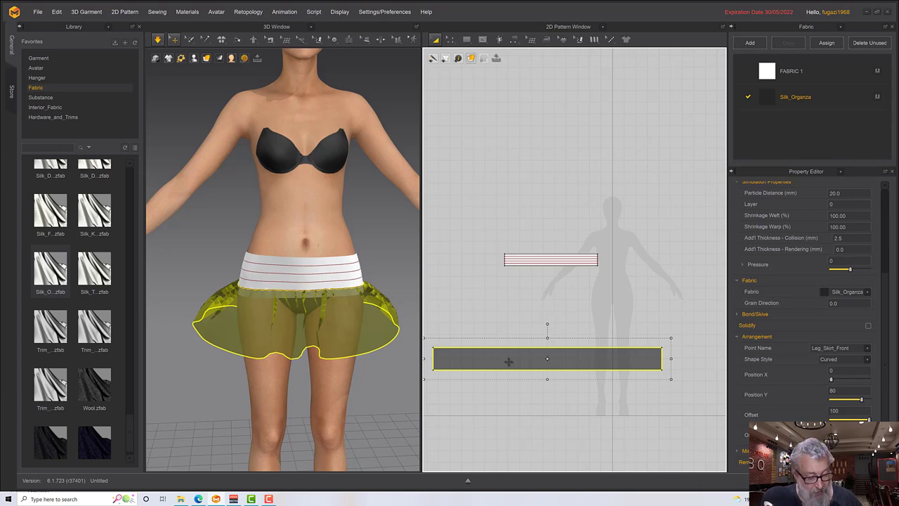
key(ctrl+v)
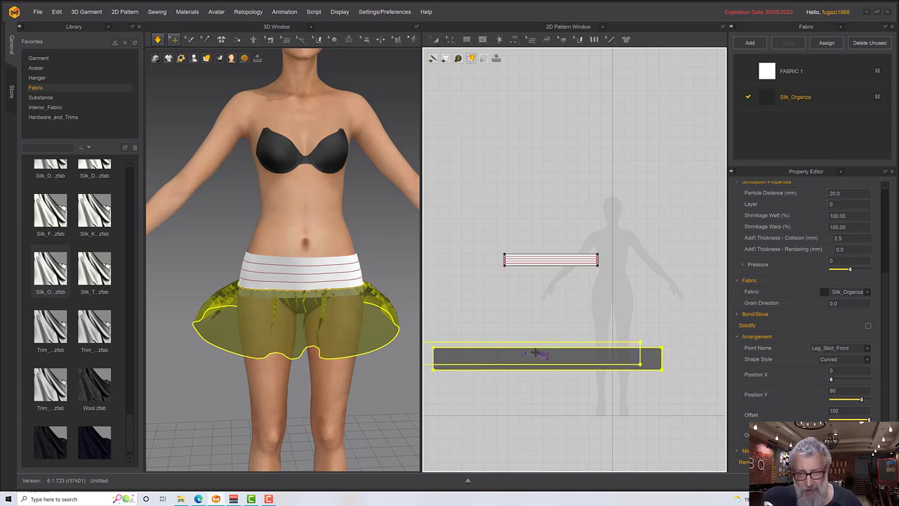
click(552, 355)
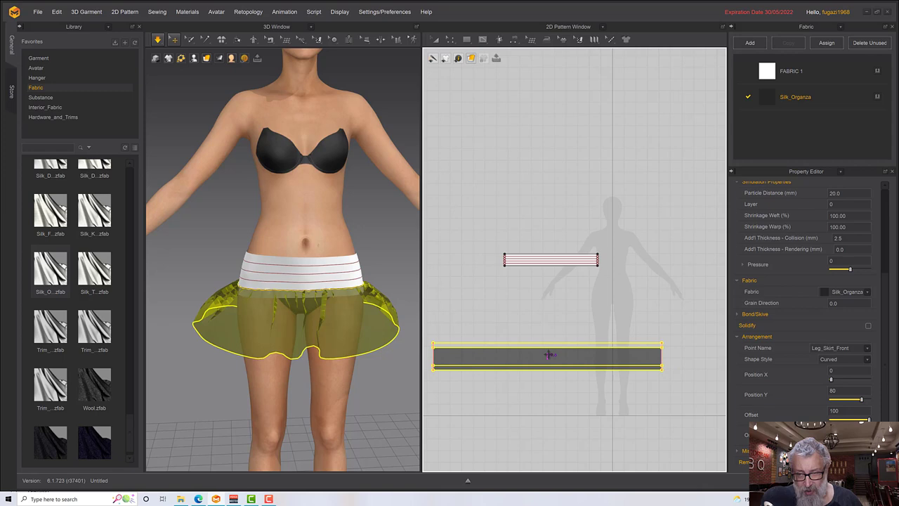
key(a)
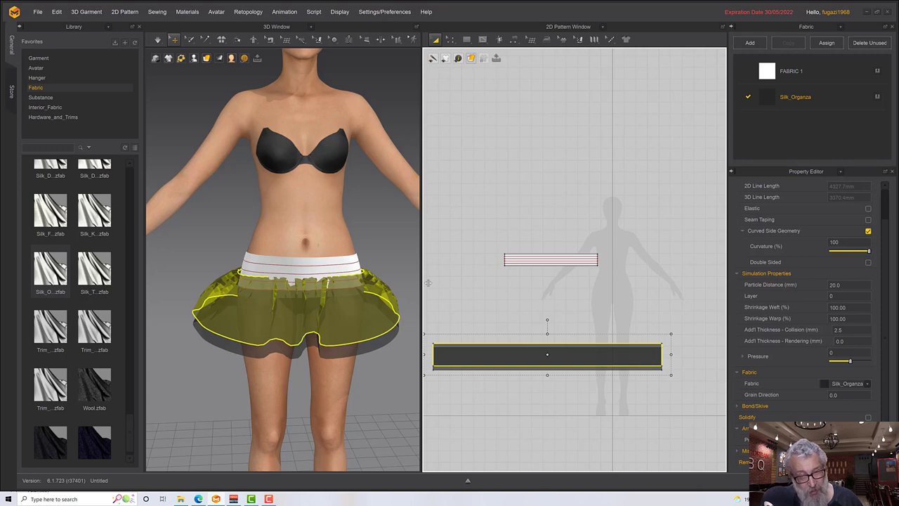
Step: Segment-sew the copied rectangle's upper edge to the waistband's internal line just above the first skirt's seam
click(513, 39)
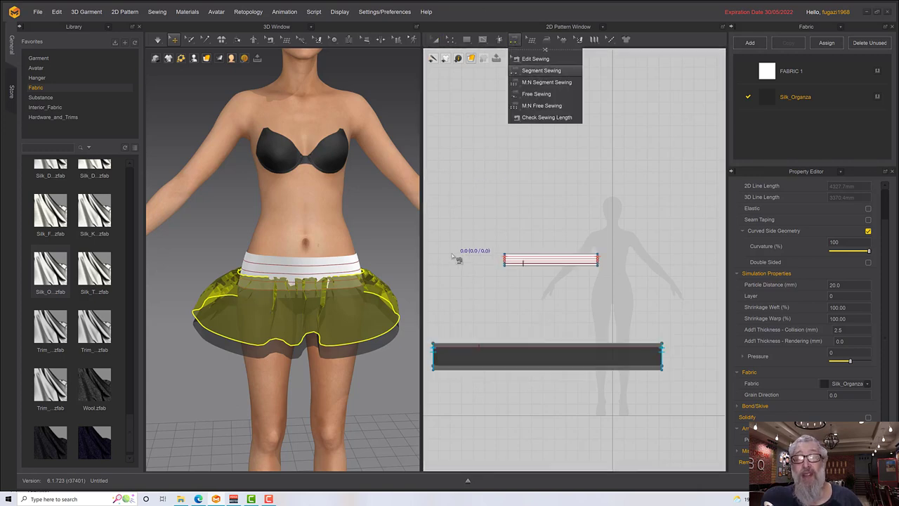
click(461, 341)
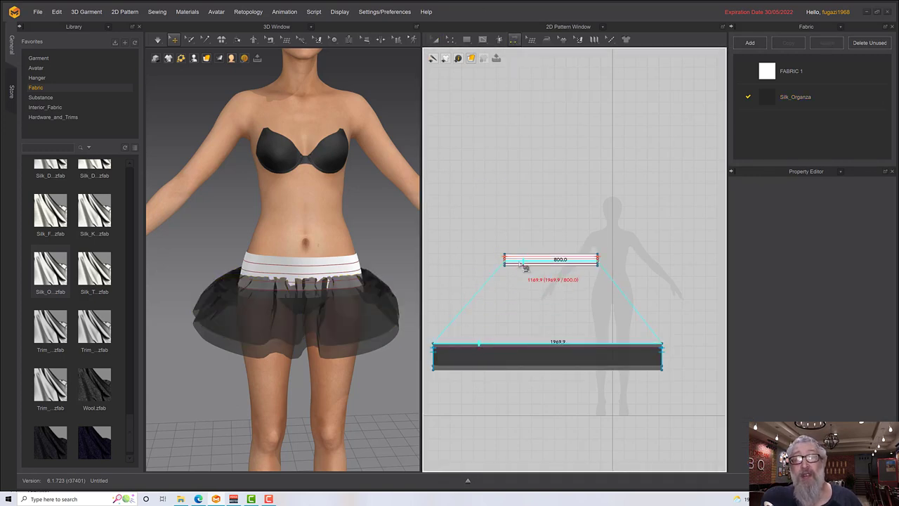
click(524, 267)
Step: Set the simulation layer of the copied skirt rectangle to 1
click(435, 40)
click(580, 344)
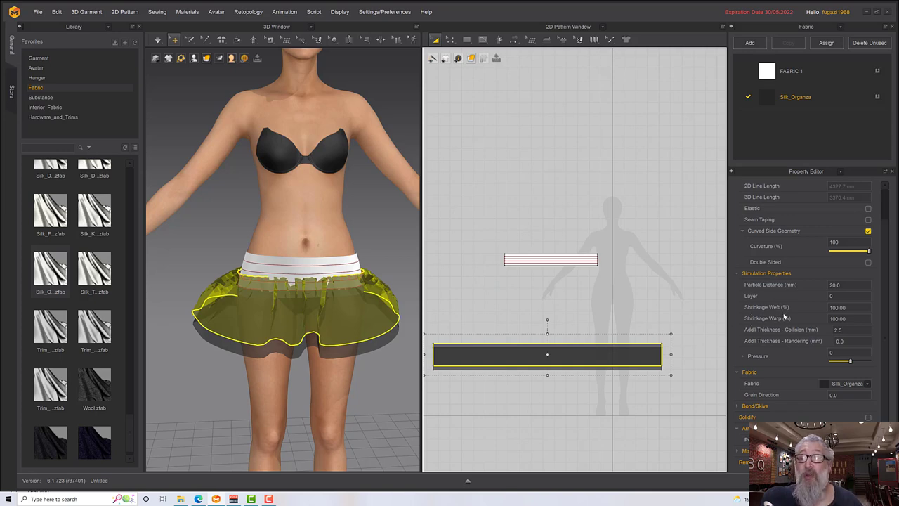
click(844, 296)
text(1)
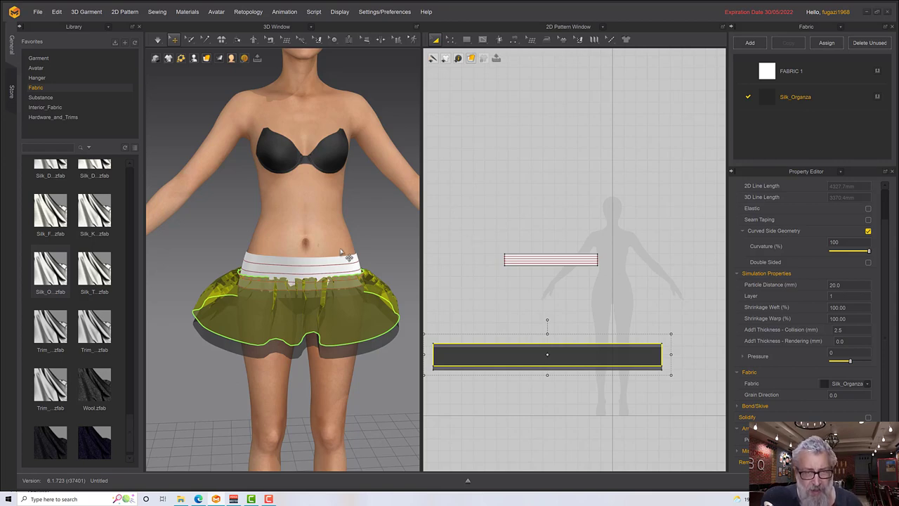
click(368, 236)
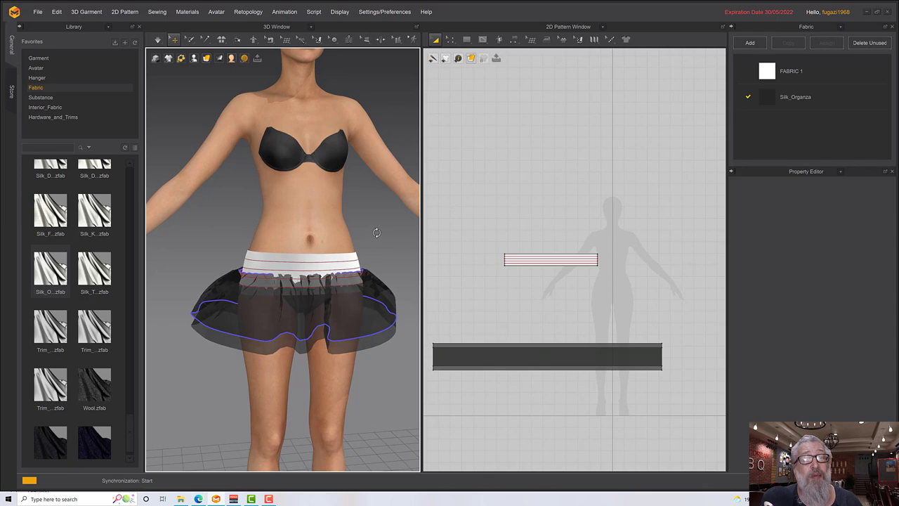
Step: Simulate both skirt layers and lift the side of the outer layer to settle its folds
mouse_move(377, 232)
right_down()
mouse_move(357, 227)
mouse_move(367, 245)
right_up()
key(space)
drag(395, 303, 401, 247)
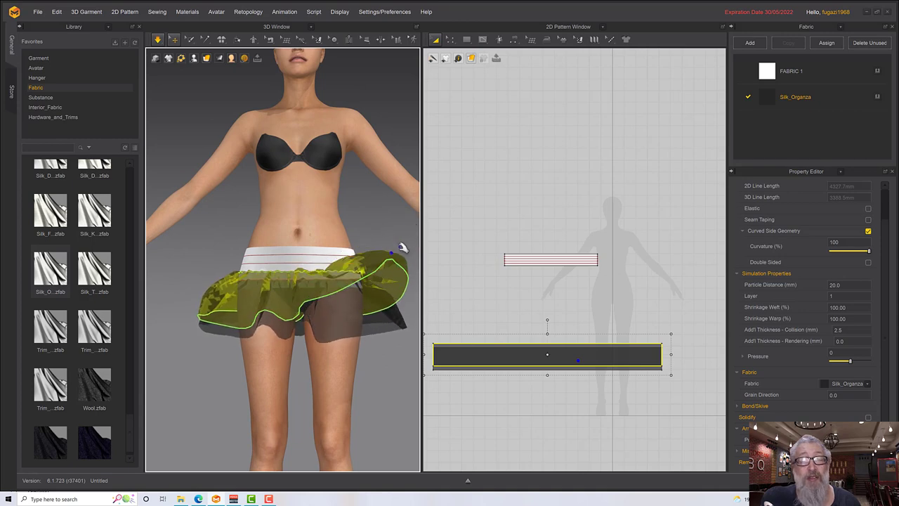
Step: Pull the second skirt layer's sides from several angles while simulating to settle its folds over the layer beneath
right_drag(401, 247, 327, 276)
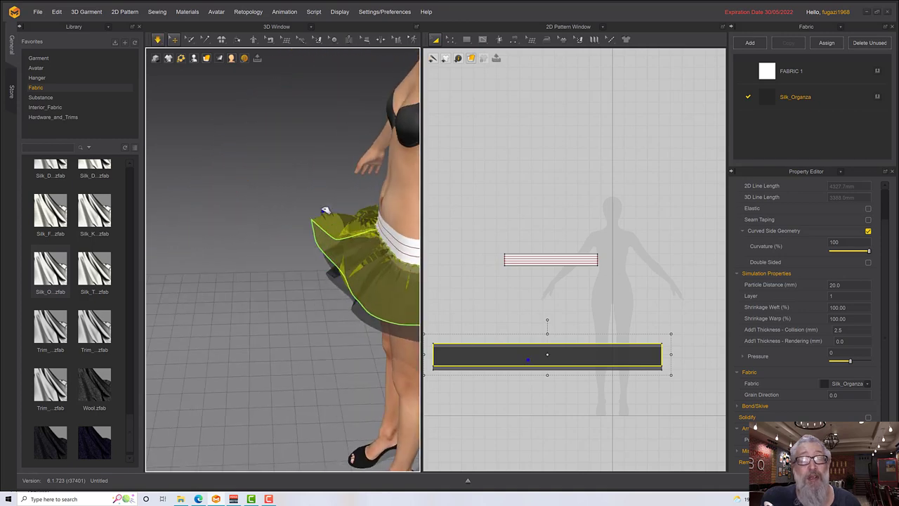
right_drag(326, 213, 257, 200)
key(space)
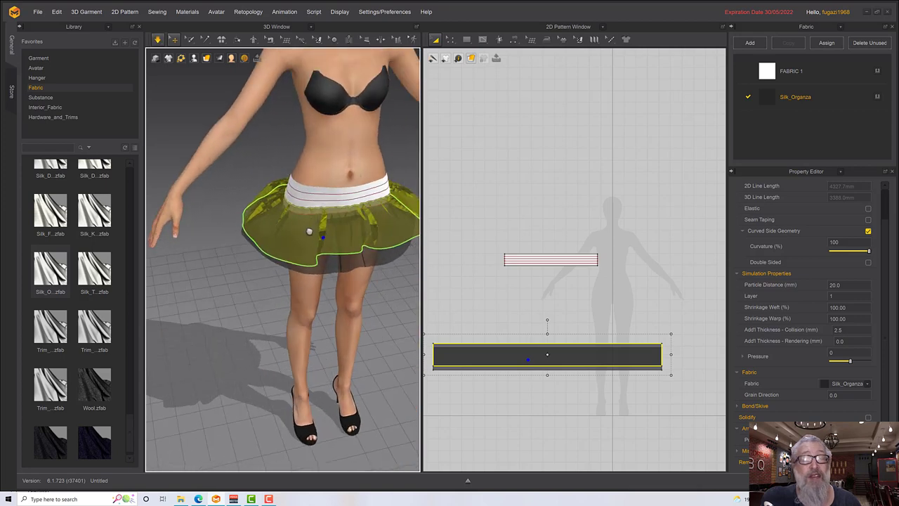
middle_drag(304, 229, 345, 225)
right_drag(345, 225, 336, 201)
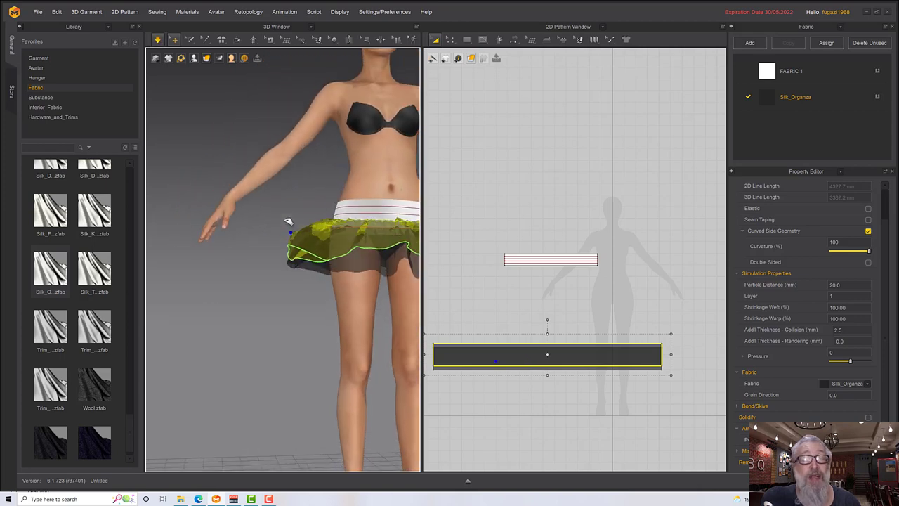
right_drag(231, 210, 320, 236)
key(space)
scroll(324, 244, down, 3)
right_drag(327, 245, 342, 244)
scroll(358, 262, up, 5)
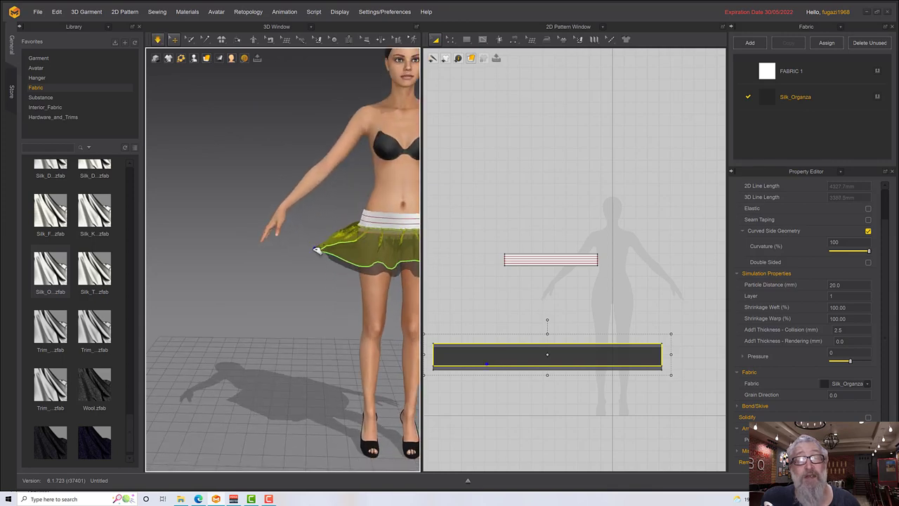
mouse_move(361, 273)
right_down()
mouse_move(328, 281)
mouse_move(359, 276)
right_up()
key(2)
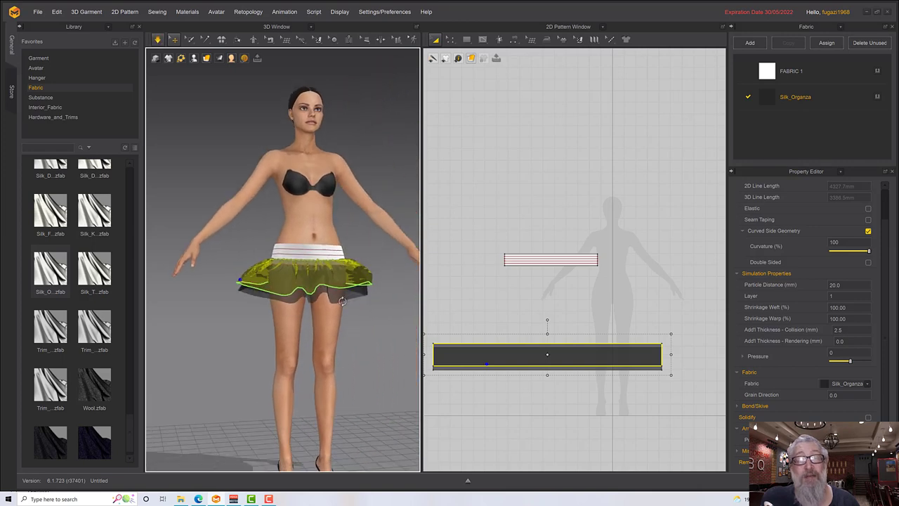
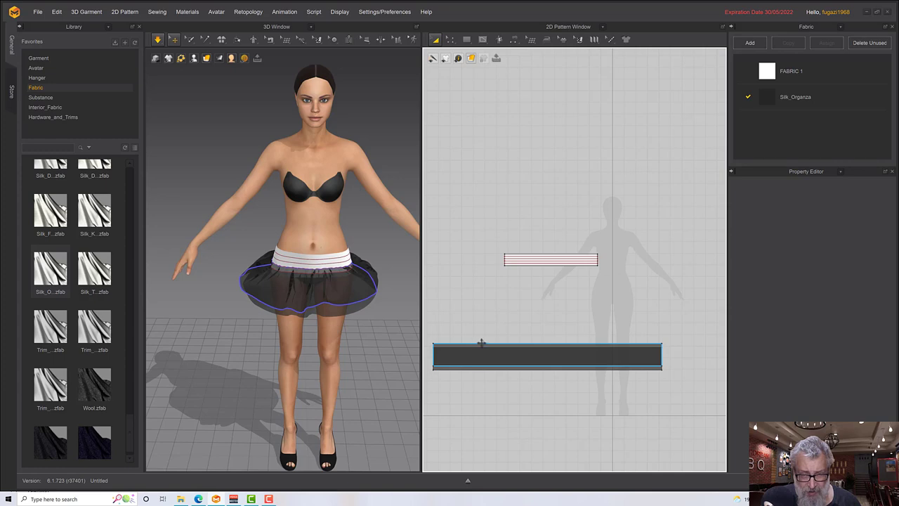
Step: Paste a third skirt rectangle slightly above the second and segment-sew its upper edge to the waistband's next internal line up
key(ctrl+v)
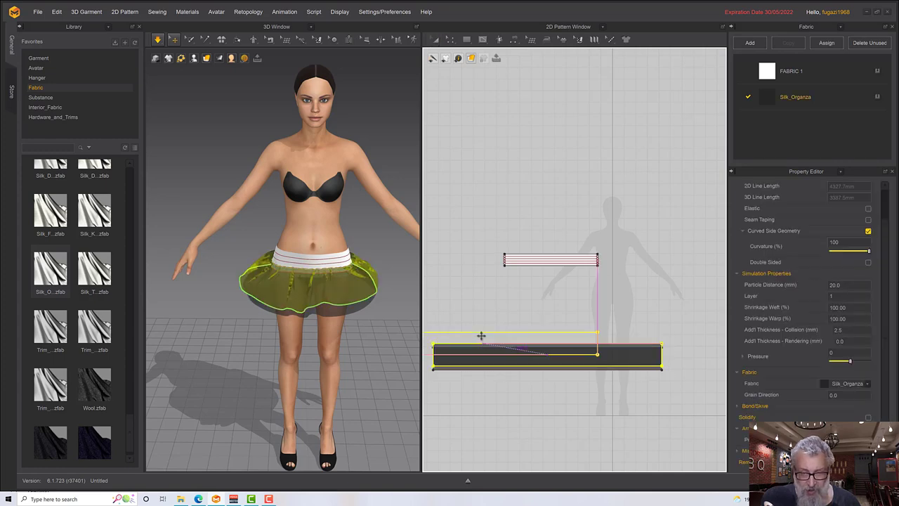
click(549, 355)
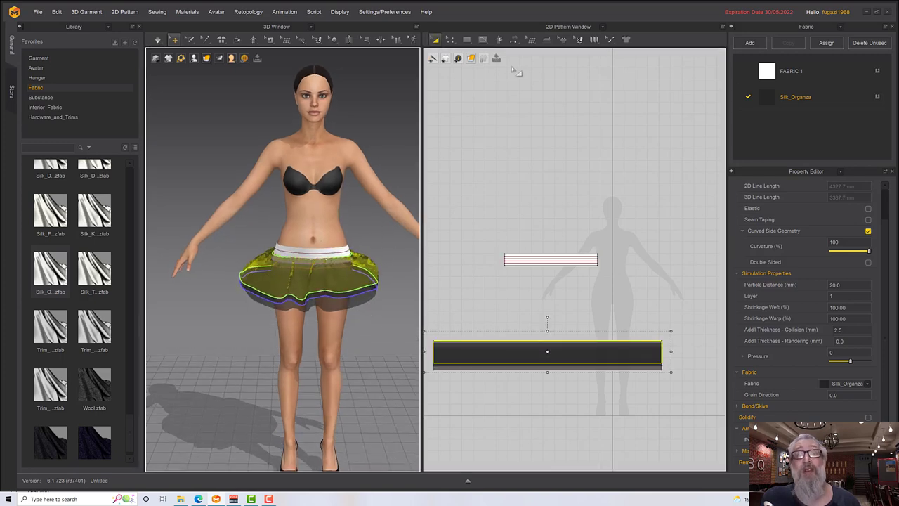
click(515, 40)
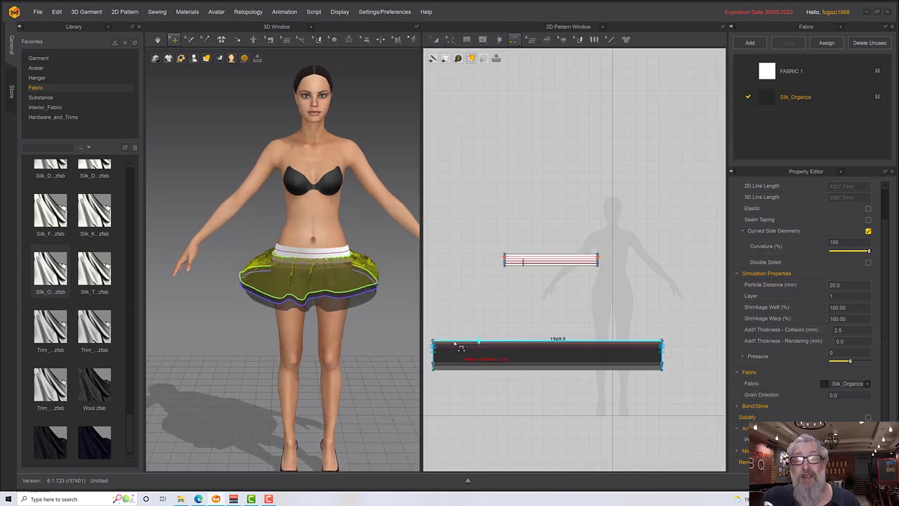
click(461, 344)
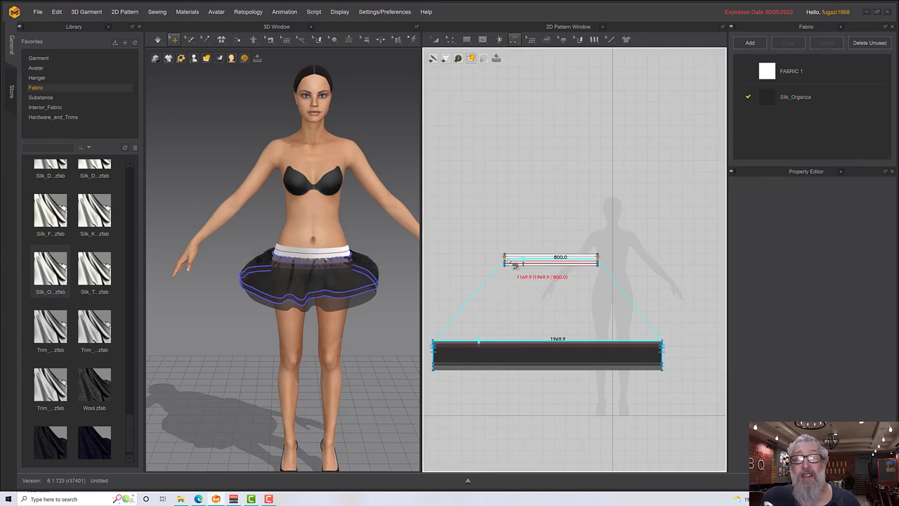
click(515, 263)
click(550, 254)
click(435, 39)
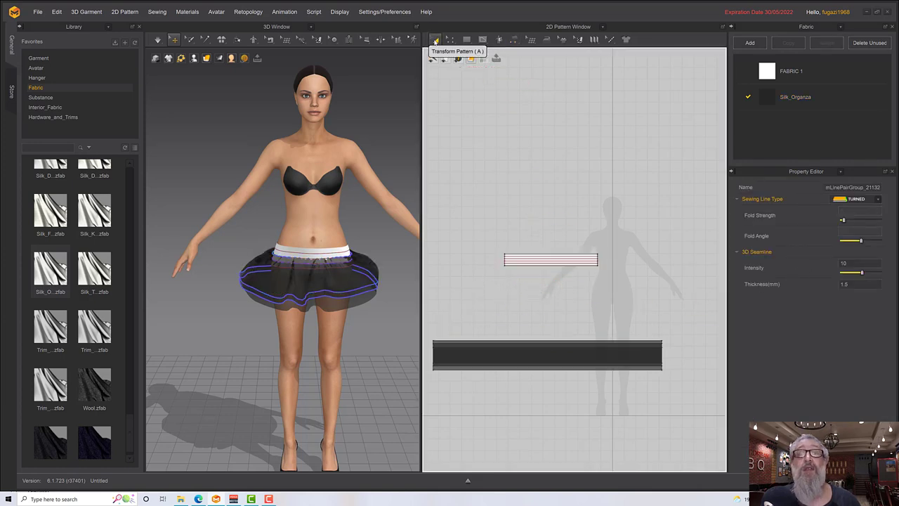
Step: Set the third skirt rectangle's simulation layer to 2 and simulate the garment
click(460, 340)
click(844, 298)
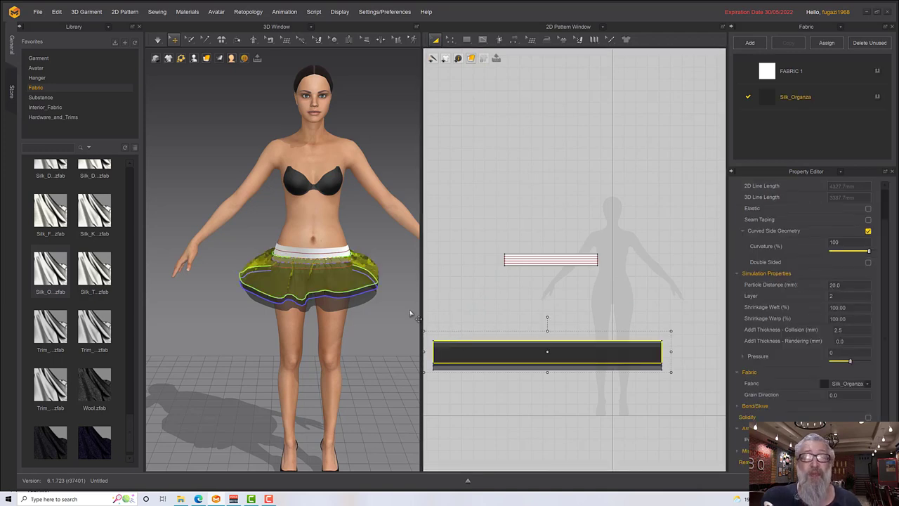
right_drag(375, 314, 353, 308)
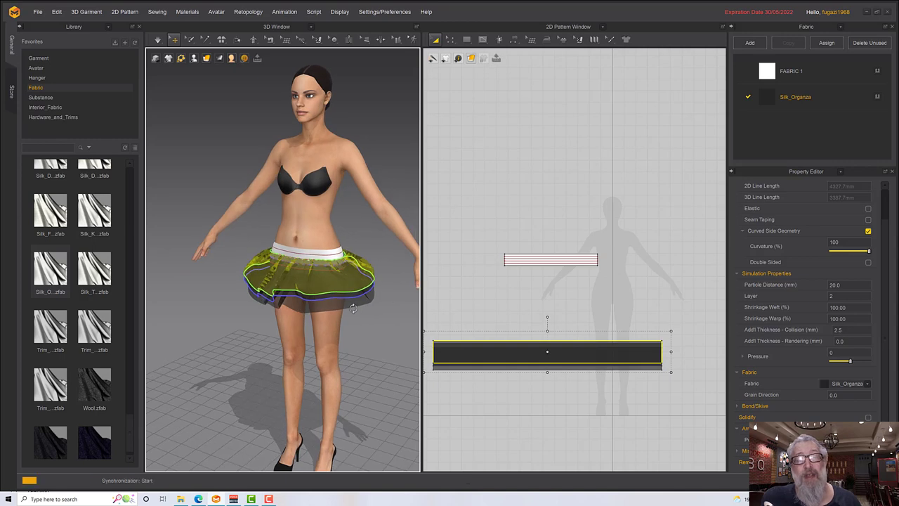
key(space)
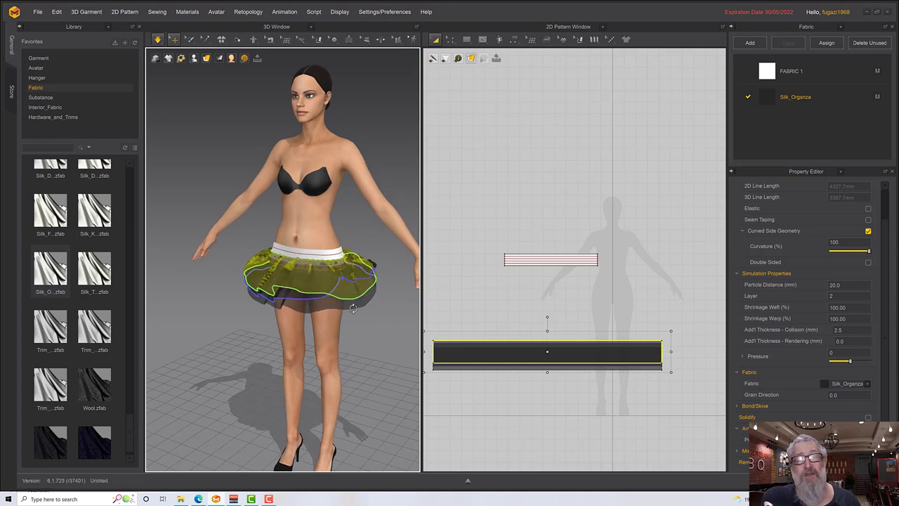
right_drag(353, 308, 360, 280)
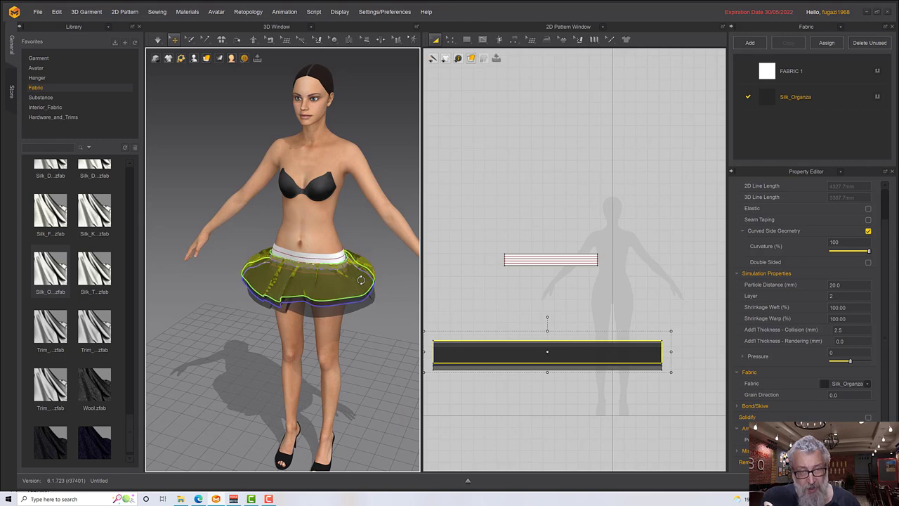
Step: Resume the simulation and tug the topmost organza layer around the avatar to even out its folds
right_drag(349, 292, 340, 239)
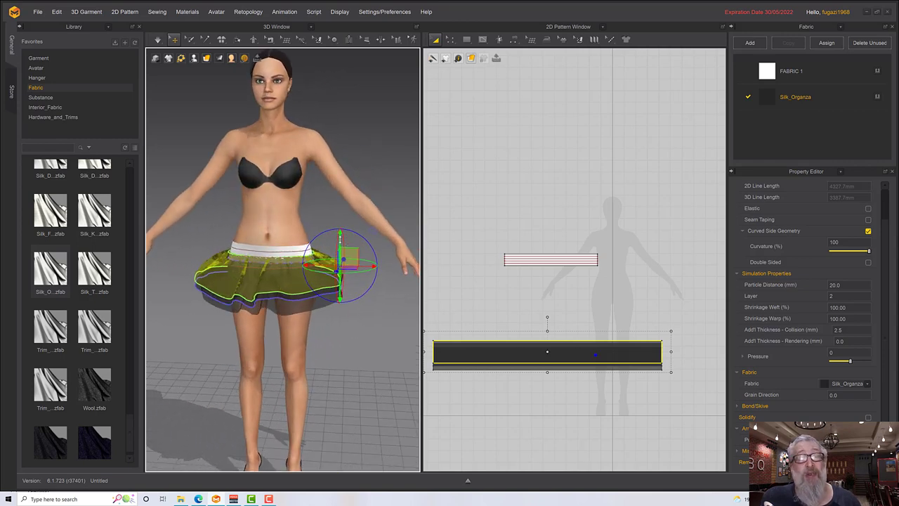
right_drag(210, 232, 375, 235)
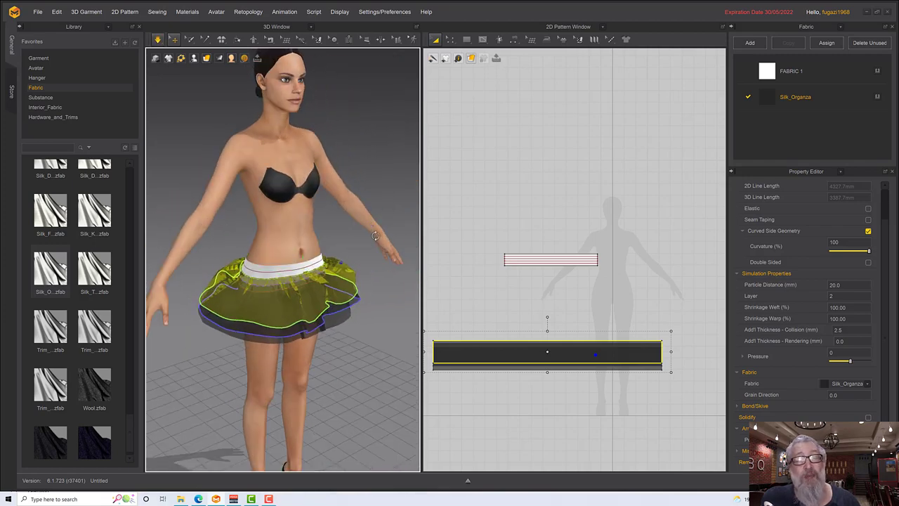
key(2)
right_drag(337, 244, 328, 272)
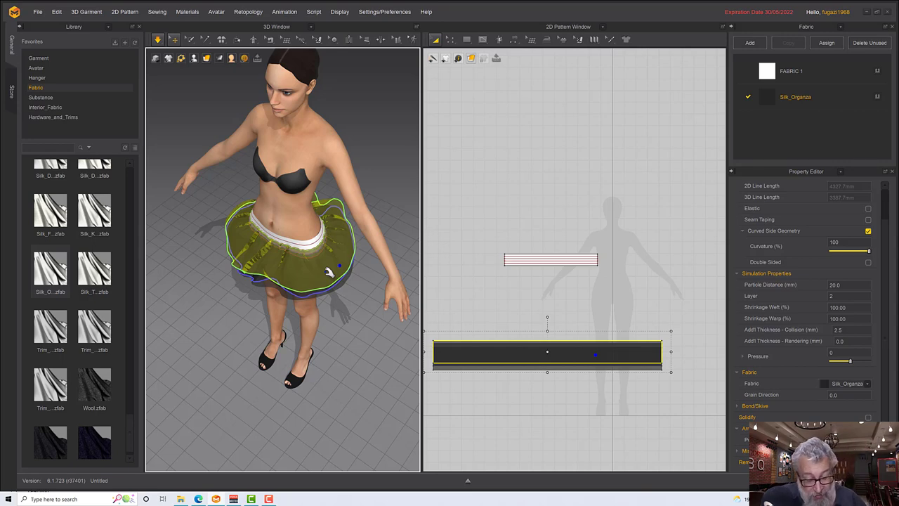
key(space)
right_drag(325, 290, 345, 287)
key(space)
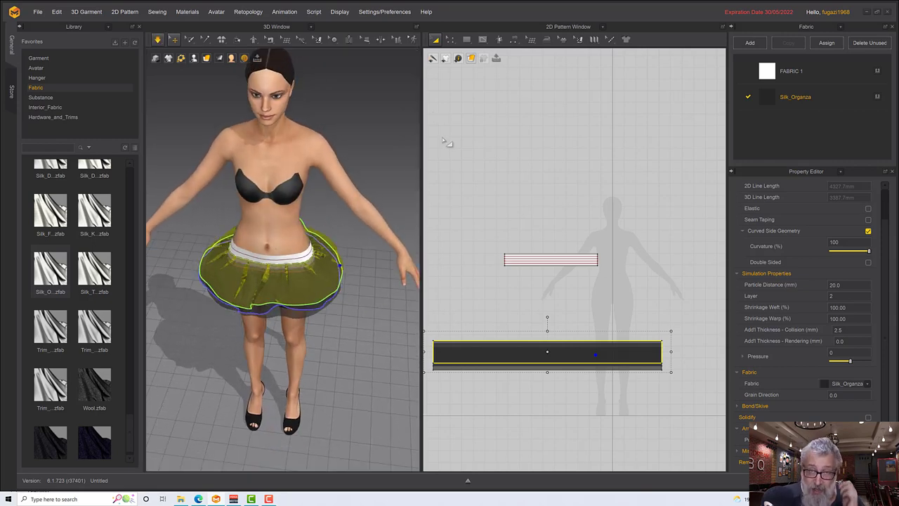
scroll(444, 306, down, 1)
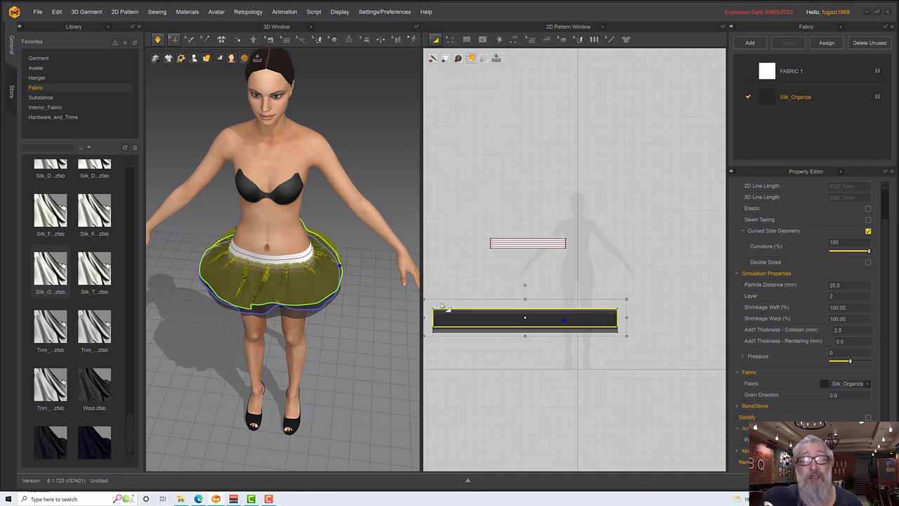
scroll(444, 307, up, 2)
right_drag(281, 274, 296, 260)
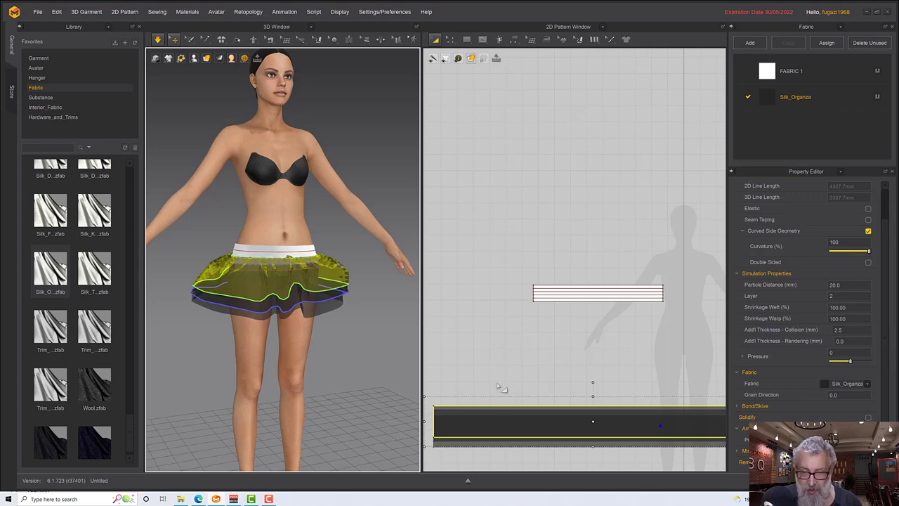
scroll(514, 387, down, 2)
click(502, 333)
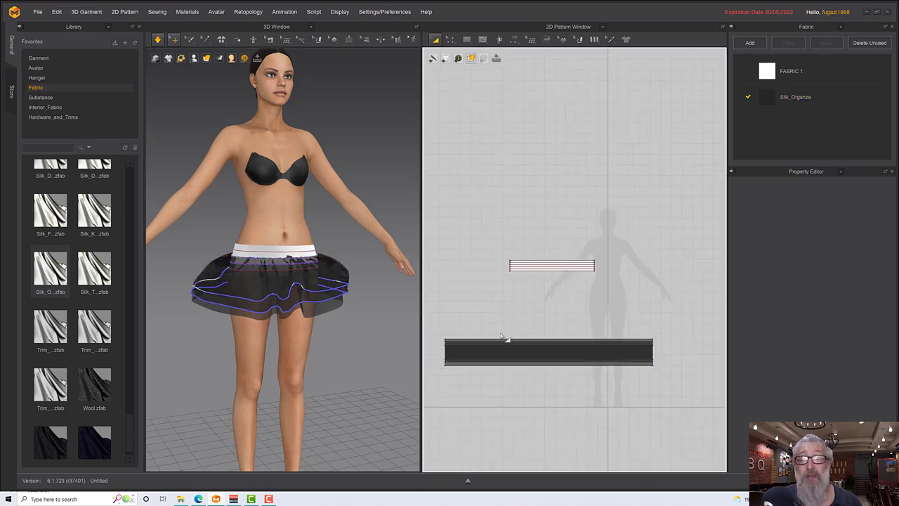
key(ctrl+v)
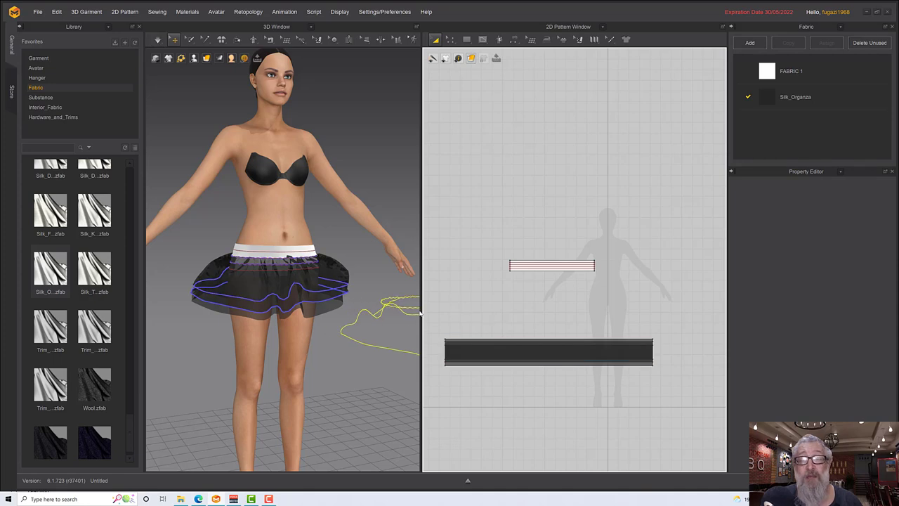
right_click(377, 332)
click(362, 351)
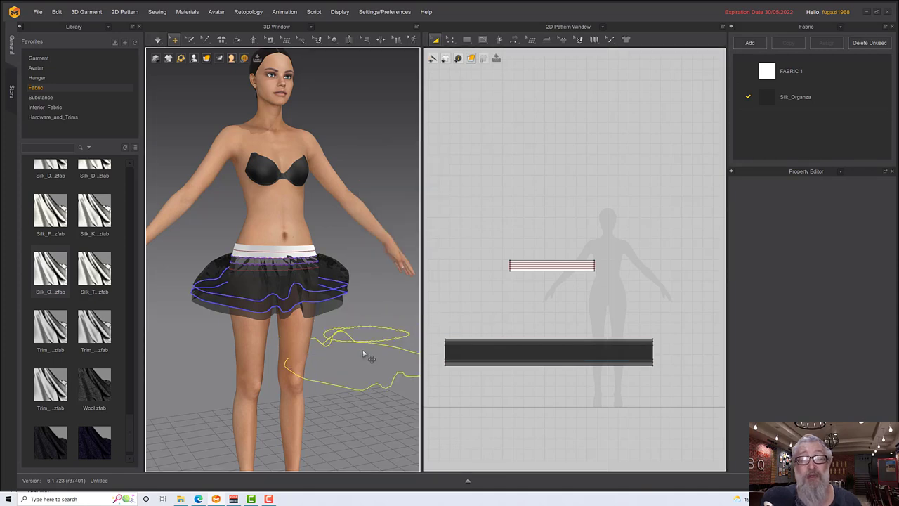
click(373, 385)
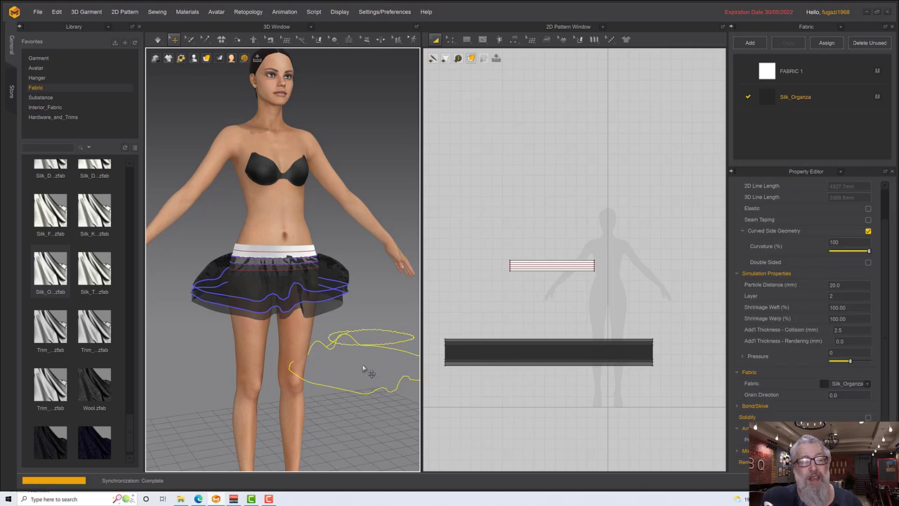
click(364, 369)
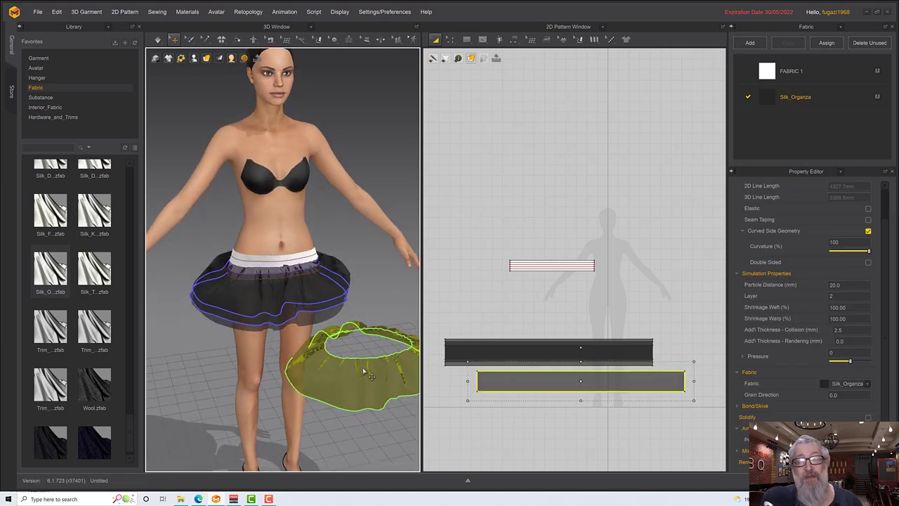
right_drag(377, 377, 350, 351)
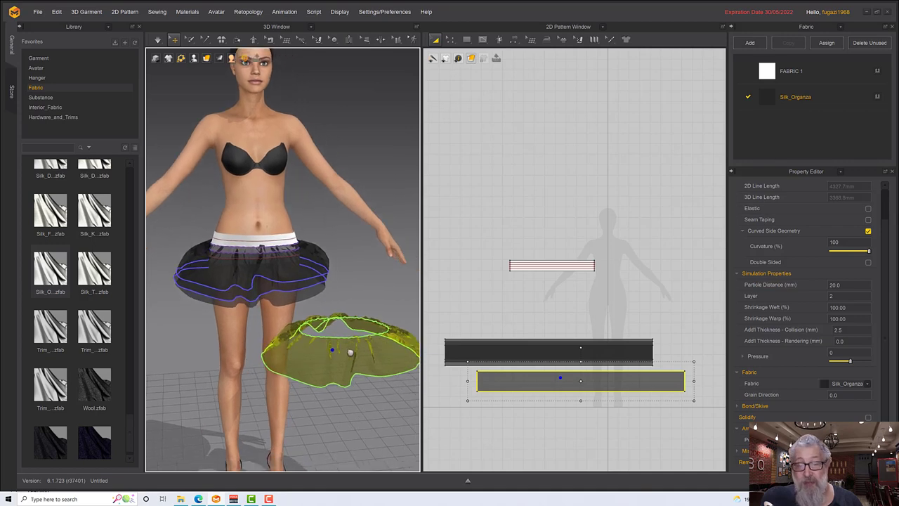
key(Delete)
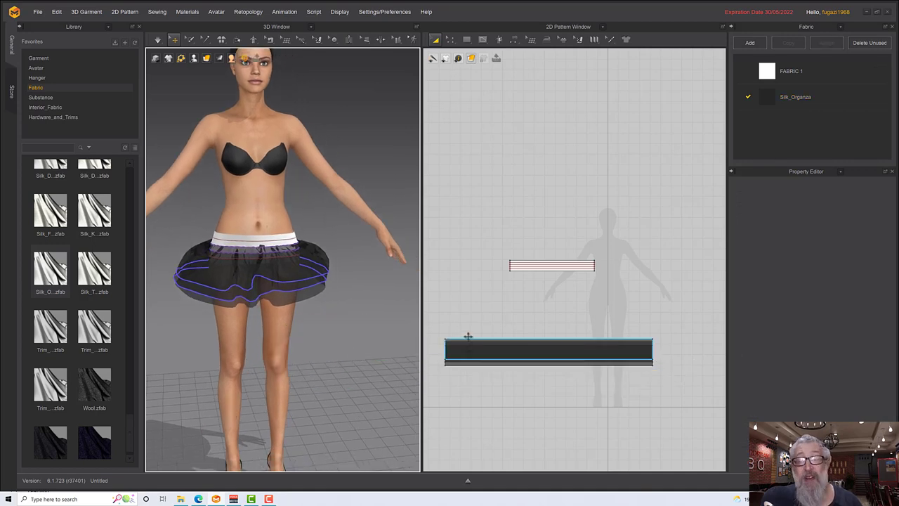
Step: Paste a copy of the topmost skirt rectangle aligned slightly above it and assign FABRIC 1 to the copy
click(467, 338)
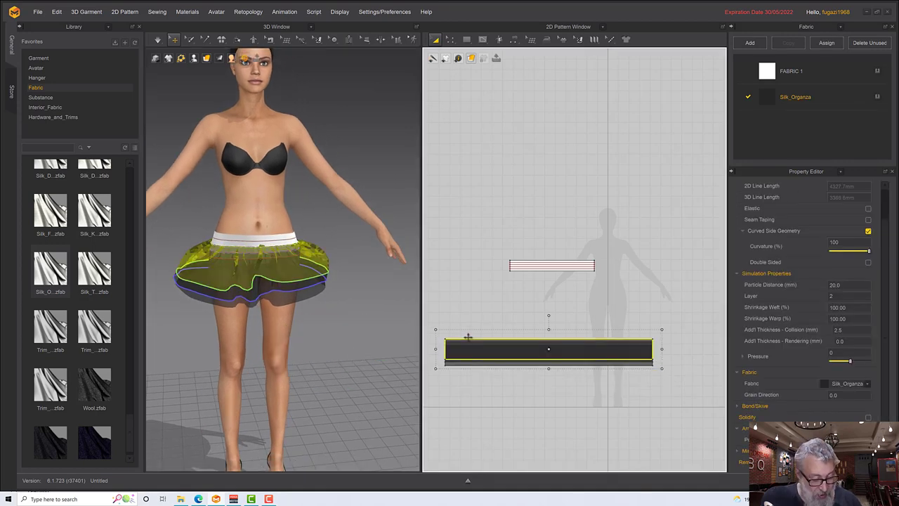
key(ctrl+c)
key(ctrl+v)
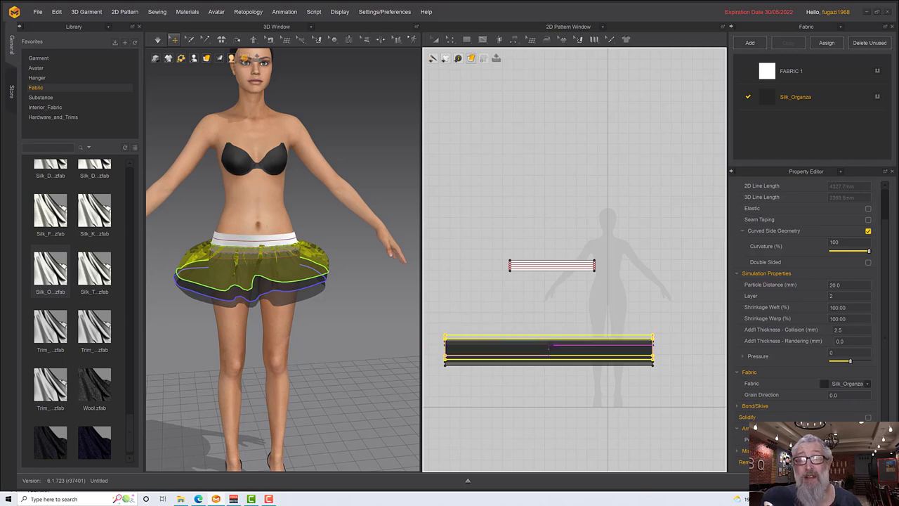
key(a)
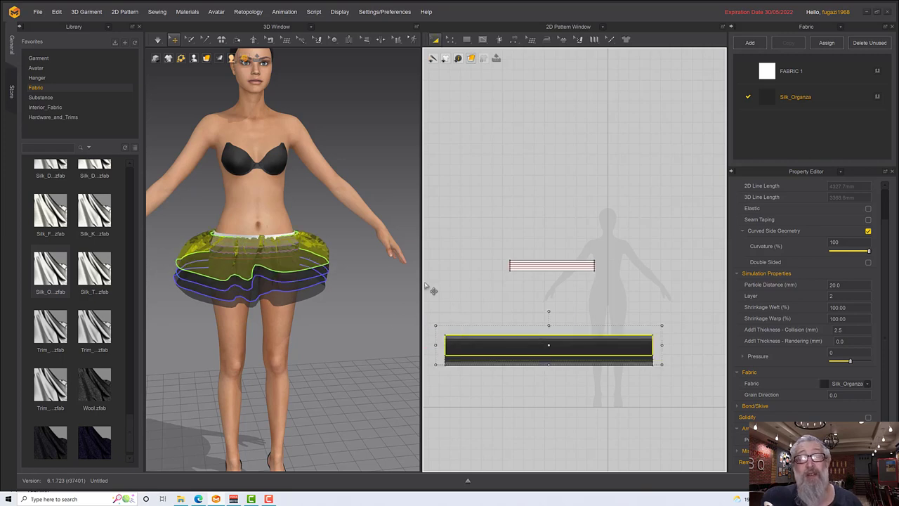
click(774, 66)
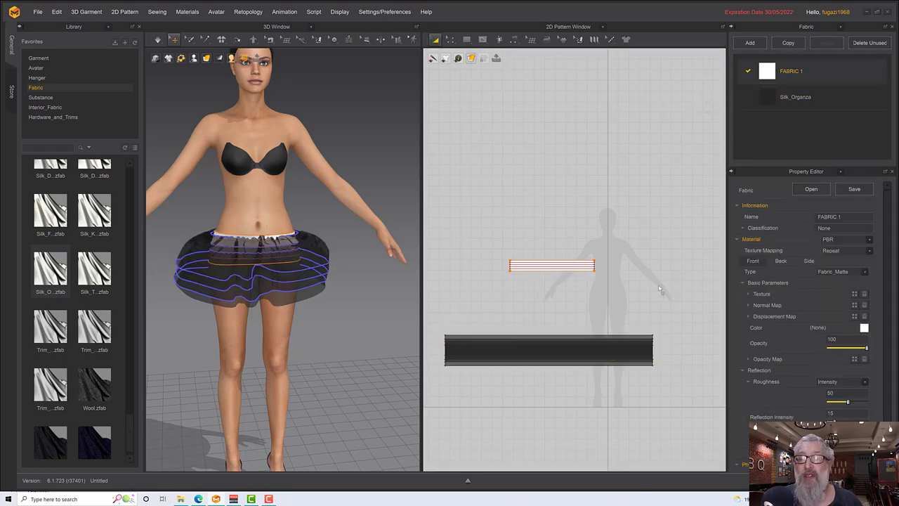
click(639, 340)
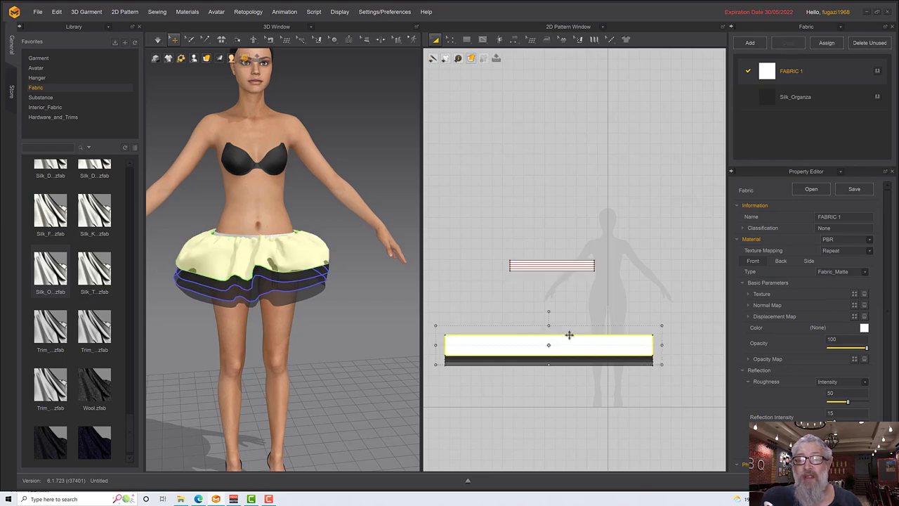
Step: Segment-sew the white skirt rectangle's upper edge to the waistband's topmost internal line
click(512, 44)
click(472, 336)
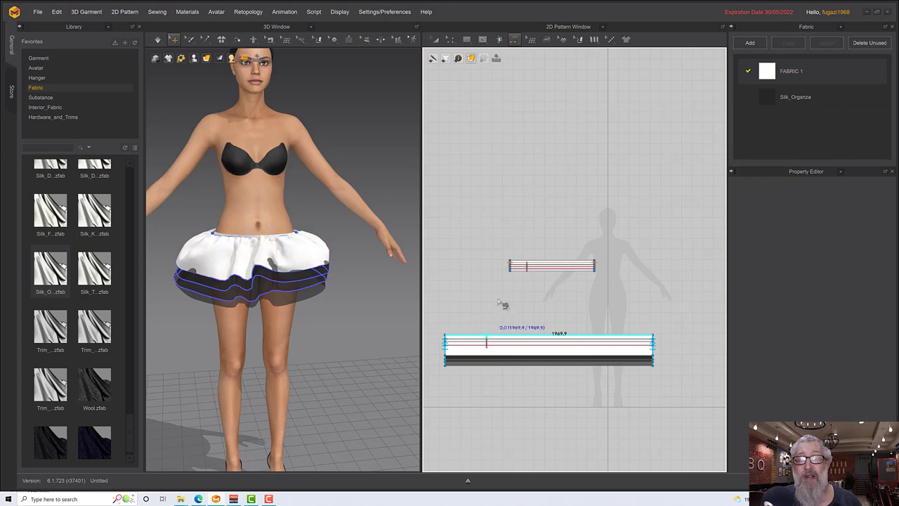
click(520, 266)
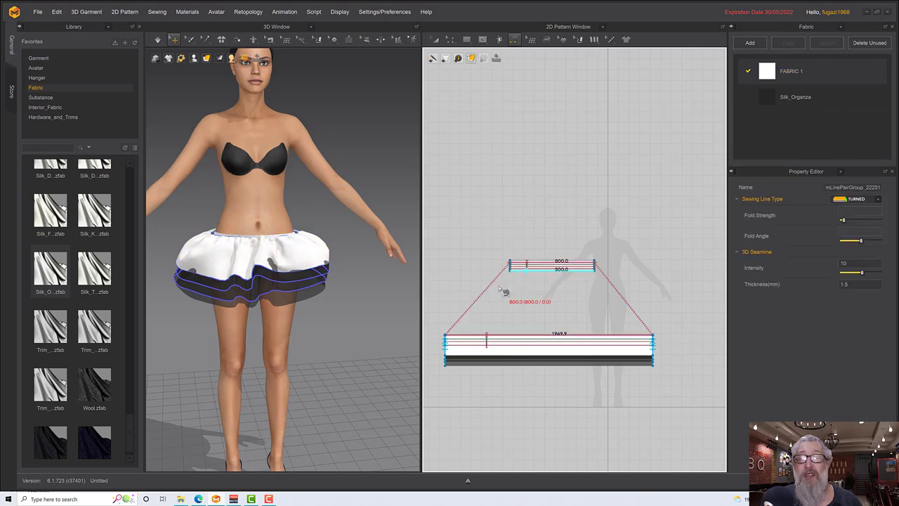
Step: Set the white skirt rectangle's simulation layer to 3
right_drag(284, 301, 319, 317)
scroll(311, 309, down, 2)
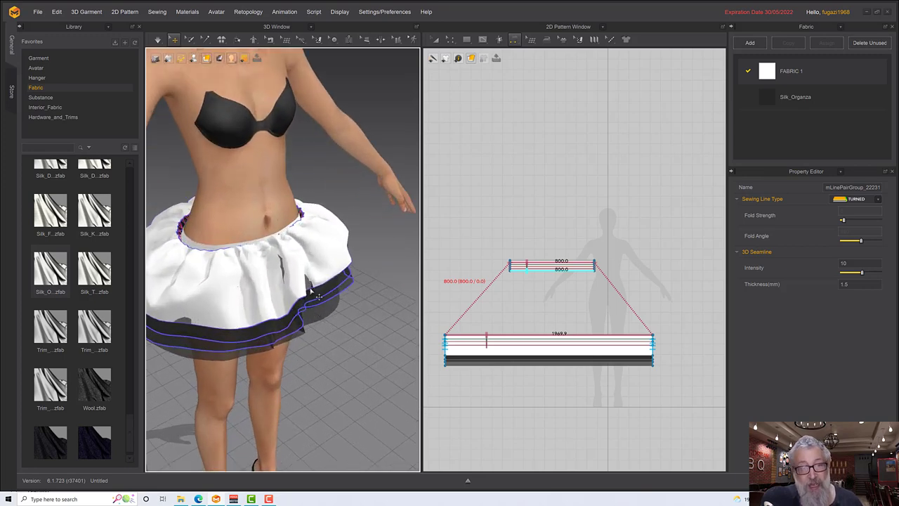
right_drag(309, 280, 302, 258)
click(299, 261)
middle_drag(344, 256, 314, 289)
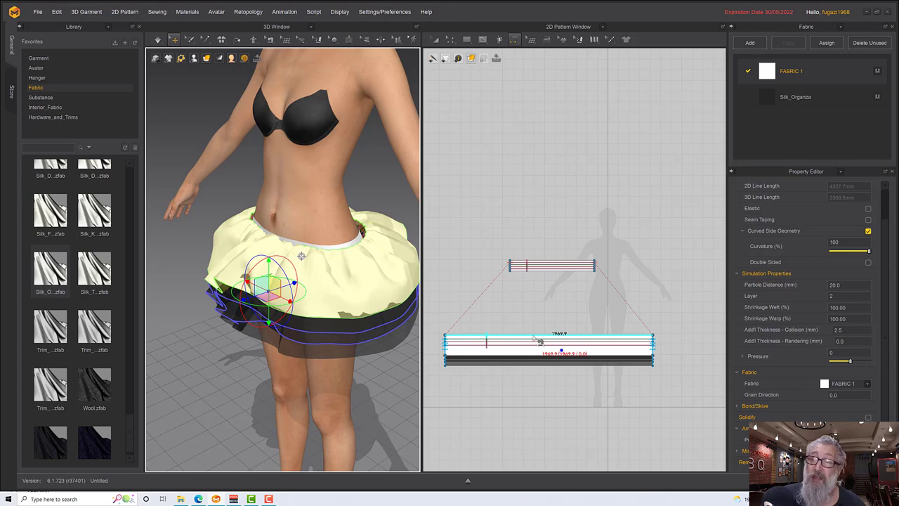
click(853, 296)
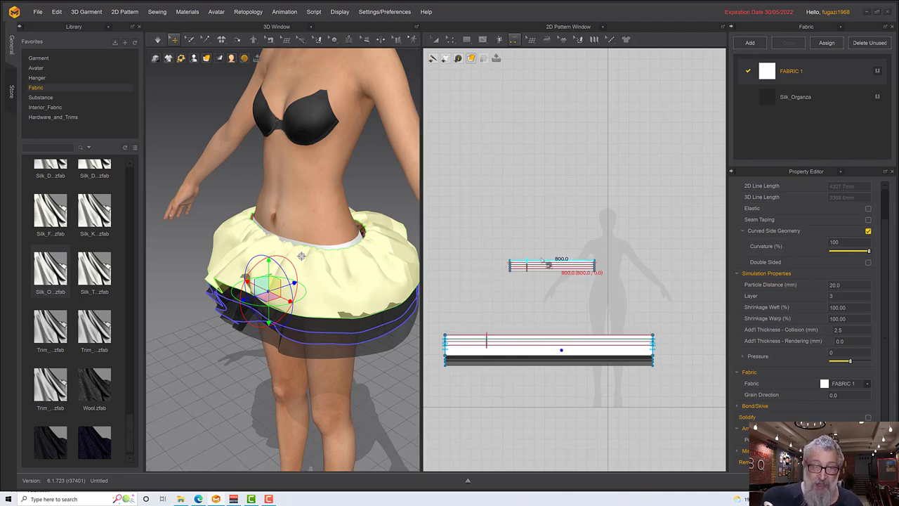
Step: Raise the white skirt layer slightly on the avatar in the 3D view
right_drag(414, 306, 382, 294)
right_drag(309, 282, 360, 252)
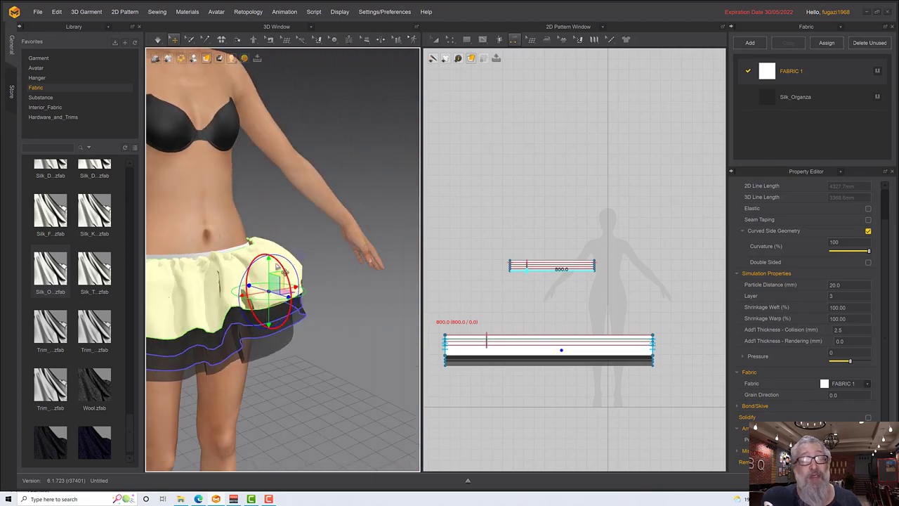
drag(268, 266, 269, 264)
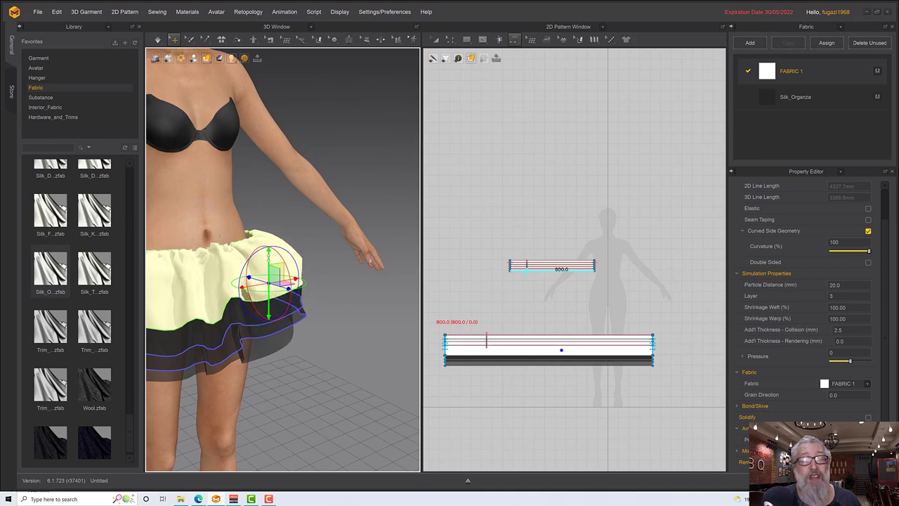
right_drag(360, 250, 331, 290)
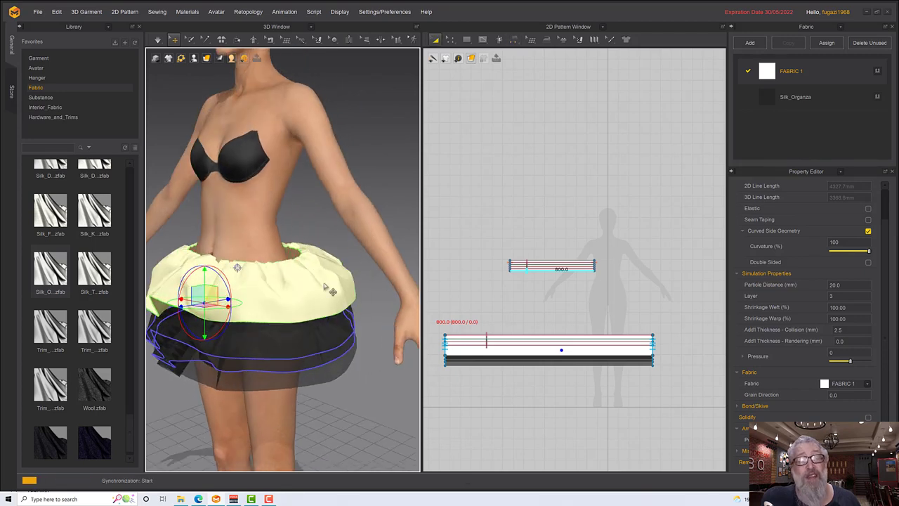
key(q)
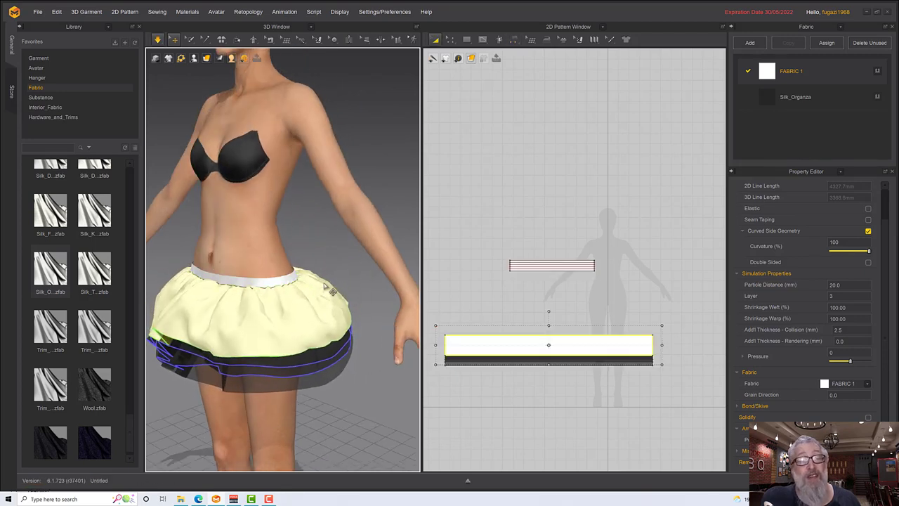
Step: Simulate the garment and tug the bottom organza layer and the white layer to settle their folds
key(b)
right_drag(324, 286, 327, 315)
key(space)
scroll(306, 313, up, 3)
middle_drag(327, 315, 401, 311)
key(space)
drag(262, 354, 281, 372)
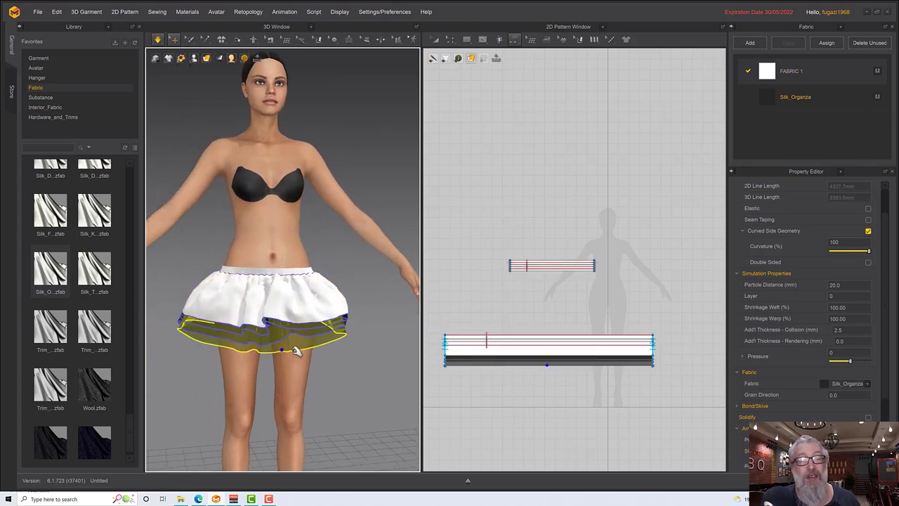
right_drag(294, 351, 315, 349)
click(280, 312)
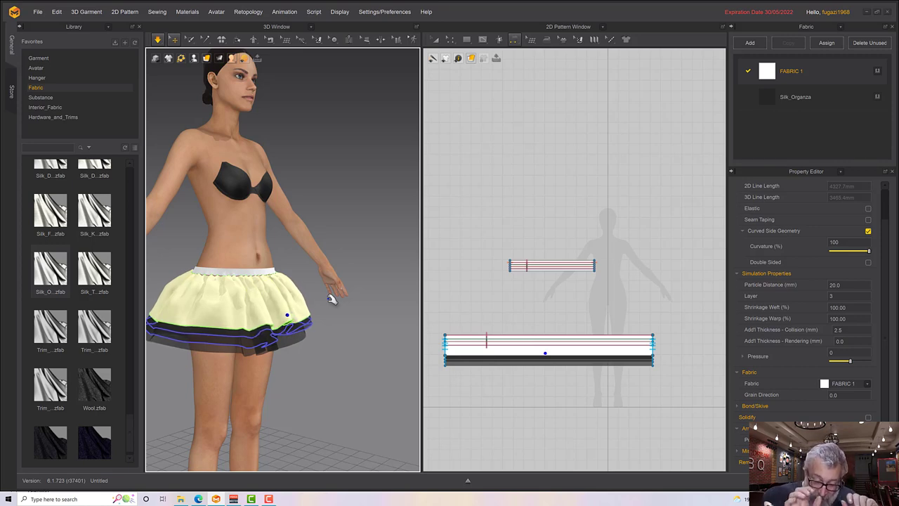
Step: Examine how the simulated white layer drapes around the waistband from the back and the front
right_drag(332, 299, 349, 305)
key(space)
scroll(311, 301, down, 1)
scroll(348, 308, up, 5)
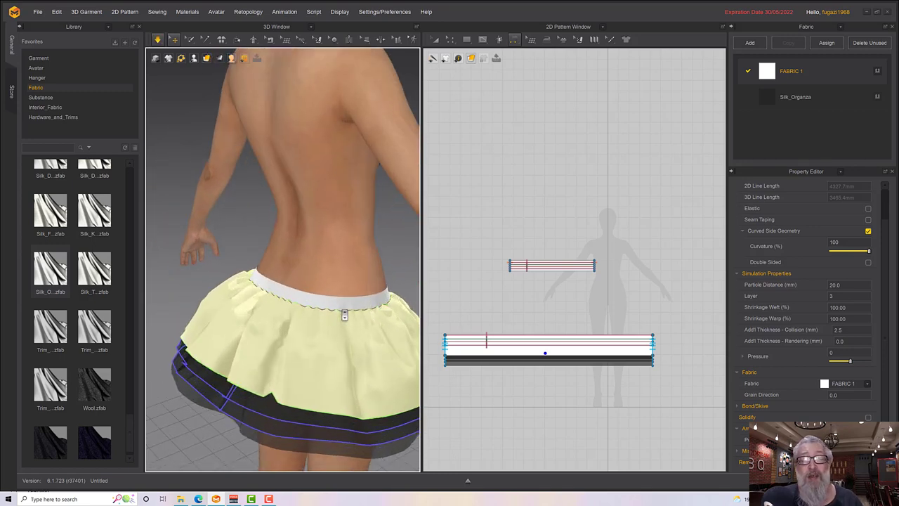
scroll(349, 331, down, 3)
right_drag(349, 332, 286, 330)
key(space)
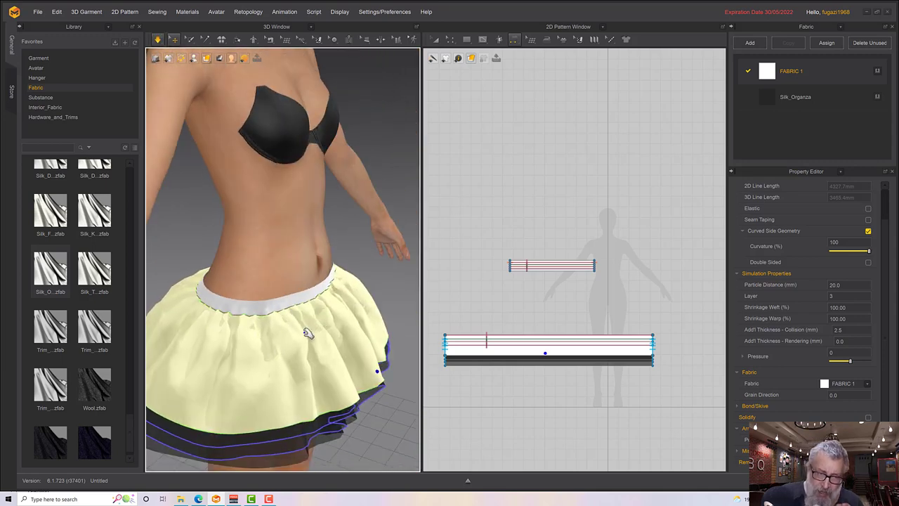
Step: Set the particle distance of all four skirt rectangles to 10 mm
click(435, 39)
click(459, 308)
drag(437, 307, 663, 391)
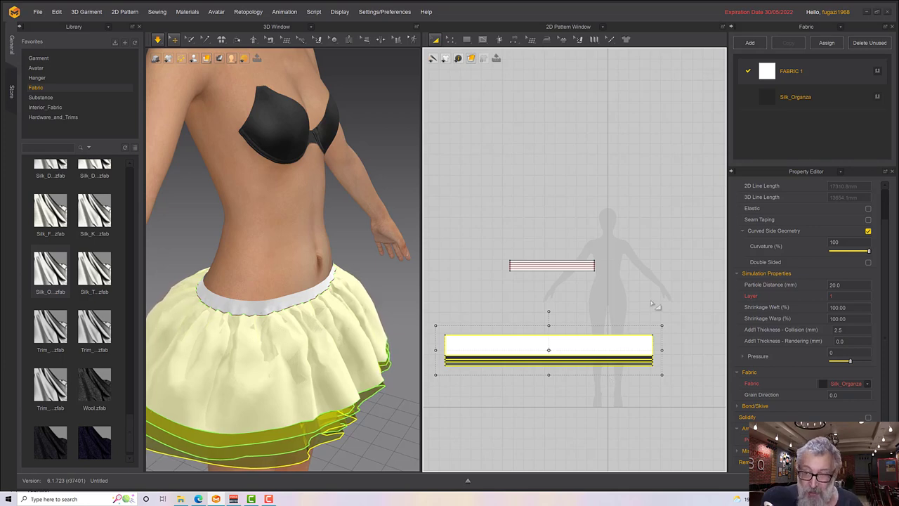
double_click(843, 285)
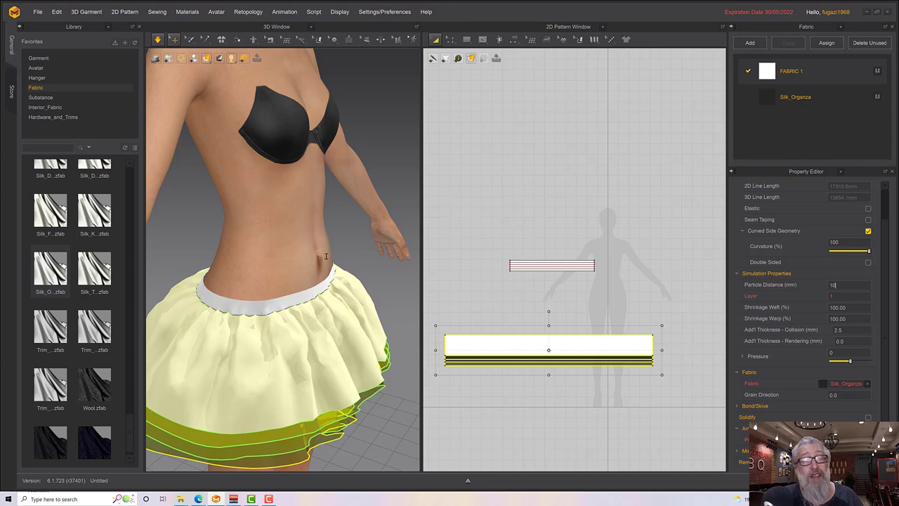
key(Return)
key(2)
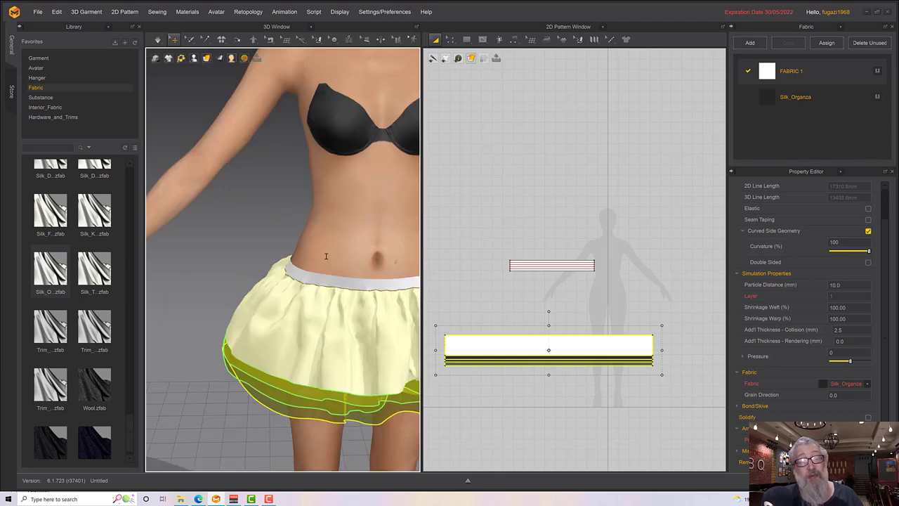
Step: Simulate the refined skirt layers until they settle and check the result around the avatar
key(space)
right_drag(326, 256, 356, 257)
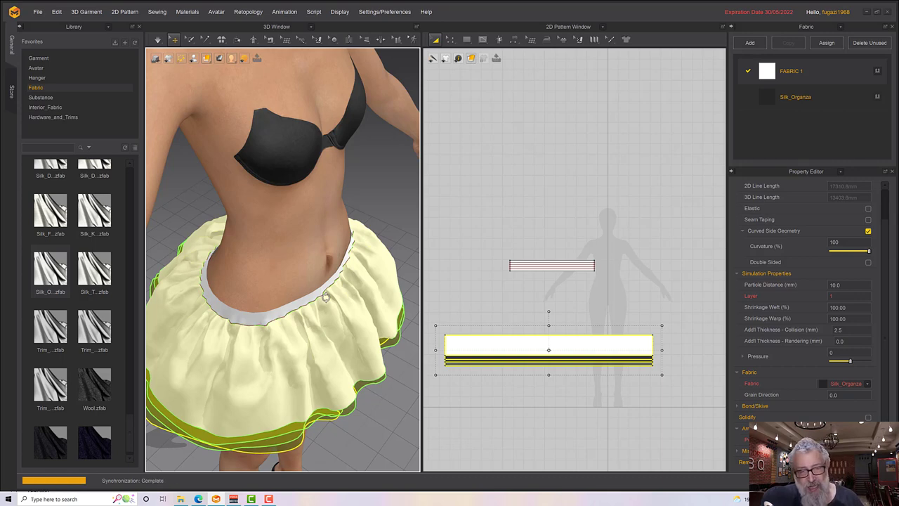
key(space)
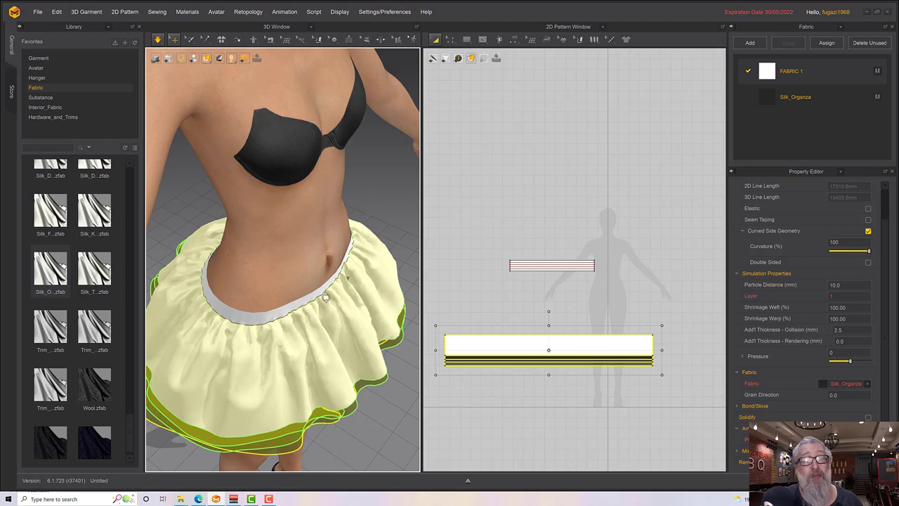
right_drag(328, 299, 280, 303)
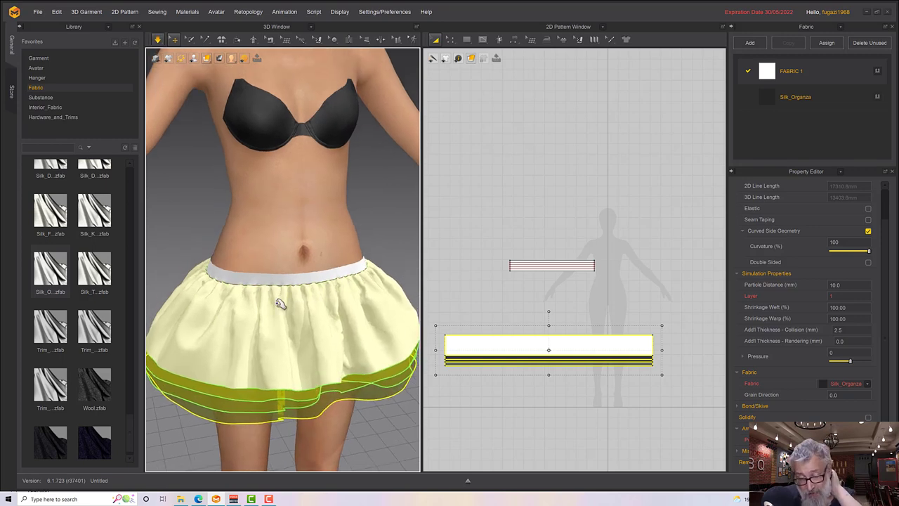
scroll(279, 304, down, 5)
right_drag(287, 320, 288, 250)
key(space)
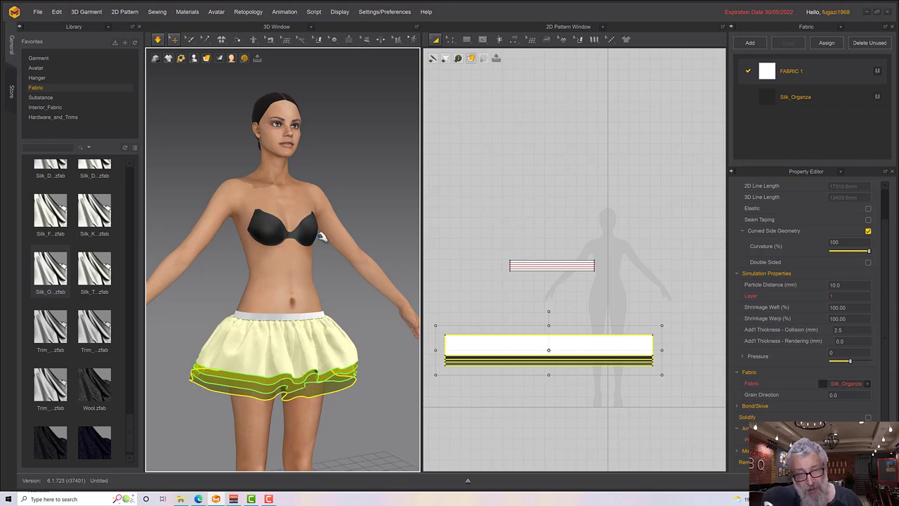
key(space)
right_drag(291, 274, 316, 273)
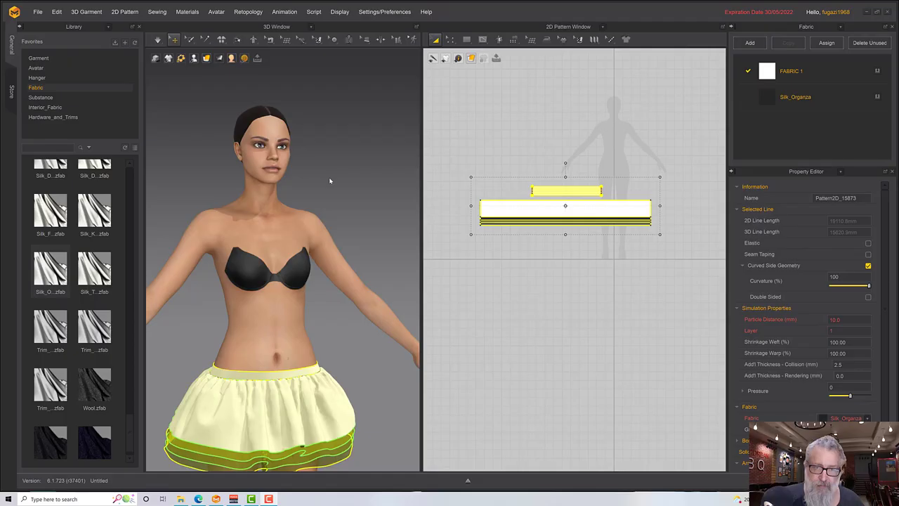
Step: Draw a closed four-point outline on the avatar's torso from the navel up to mid-bust, across to the side and down to the waist
middle_drag(335, 196, 353, 166)
right_drag(354, 166, 363, 161)
scroll(360, 194, up, 1)
scroll(359, 193, down, 2)
right_drag(359, 194, 322, 174)
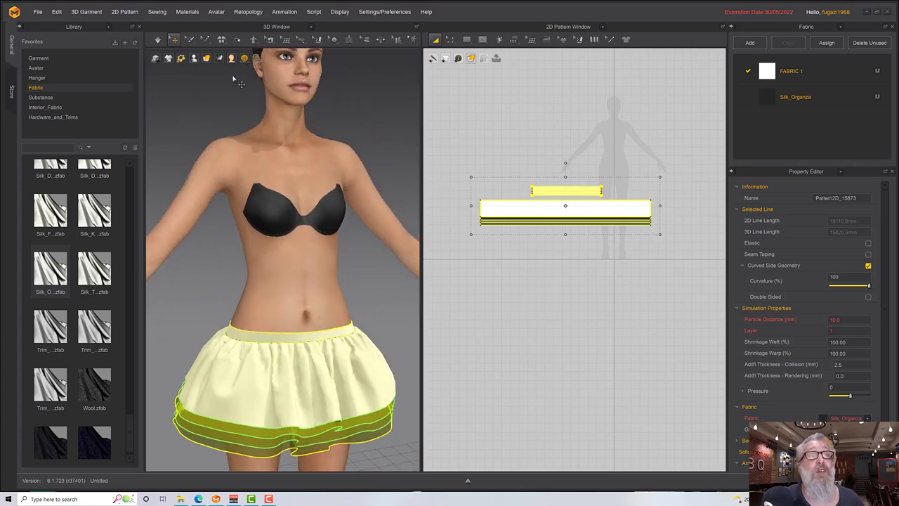
click(301, 39)
click(322, 96)
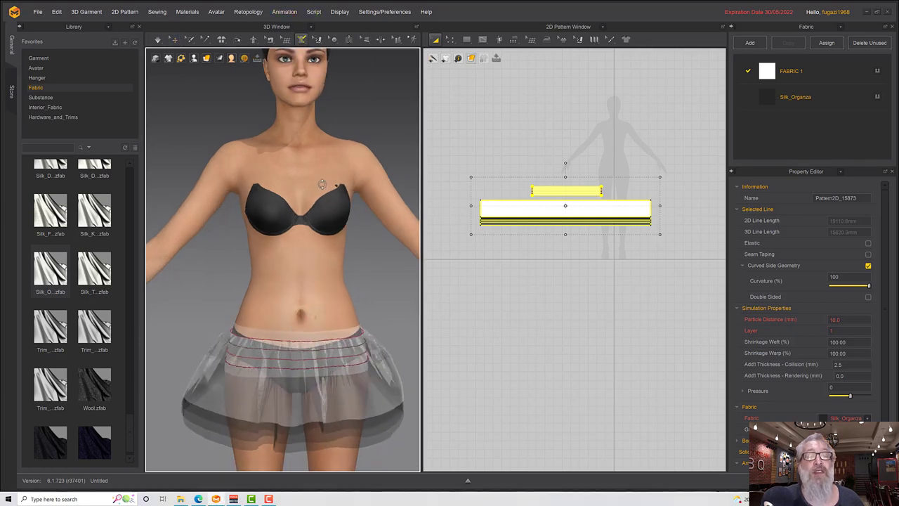
click(298, 327)
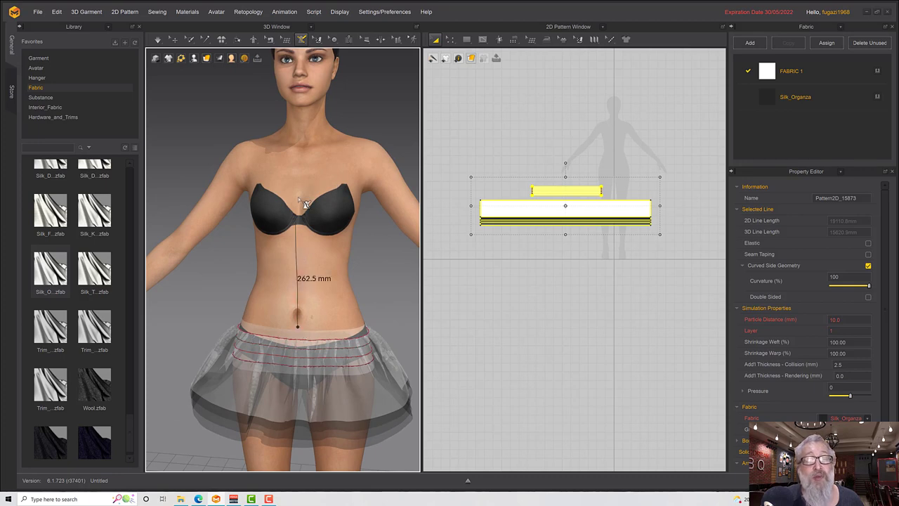
click(298, 209)
right_drag(298, 209, 328, 209)
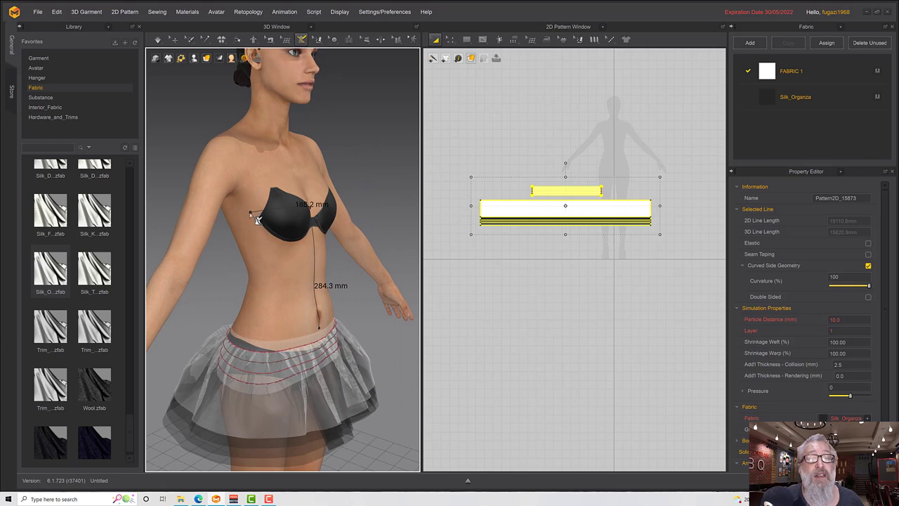
click(248, 211)
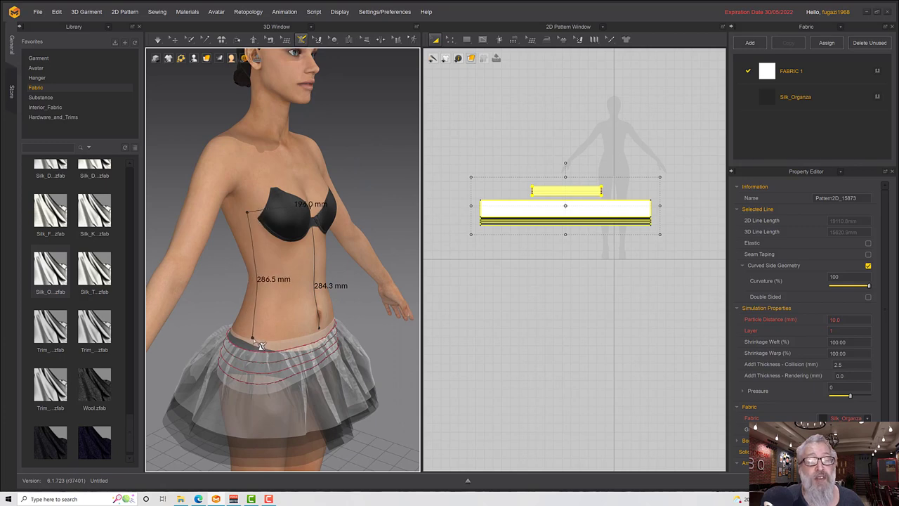
click(254, 335)
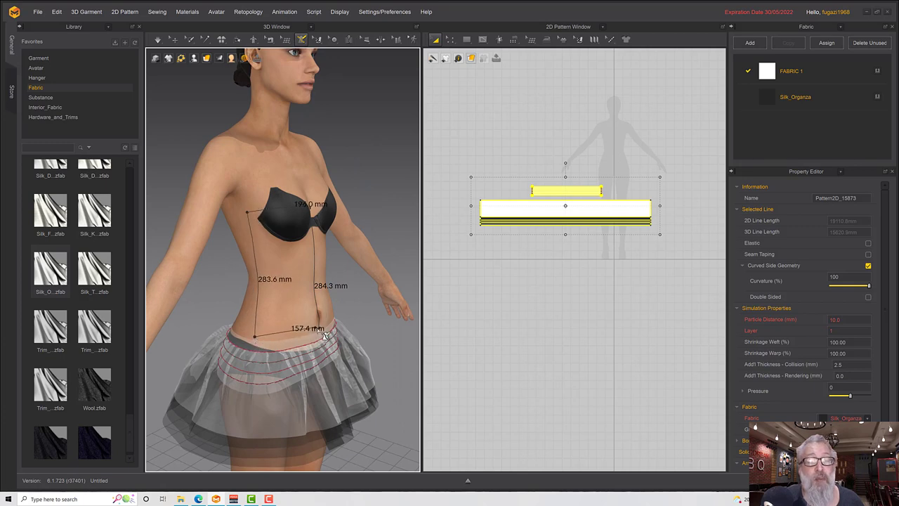
click(321, 326)
Step: Add a curve point to the waist edge of the avatar outline and pull it down slightly
right_drag(321, 327, 294, 315)
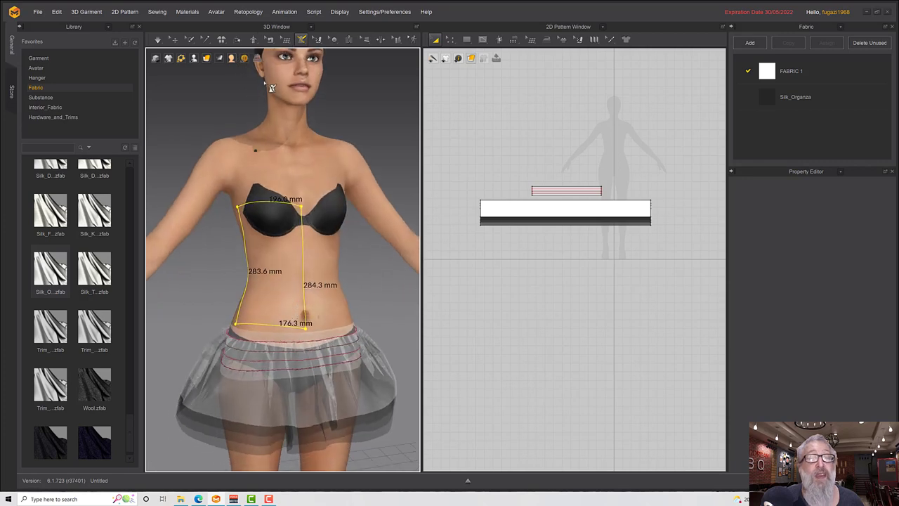
click(302, 38)
click(328, 82)
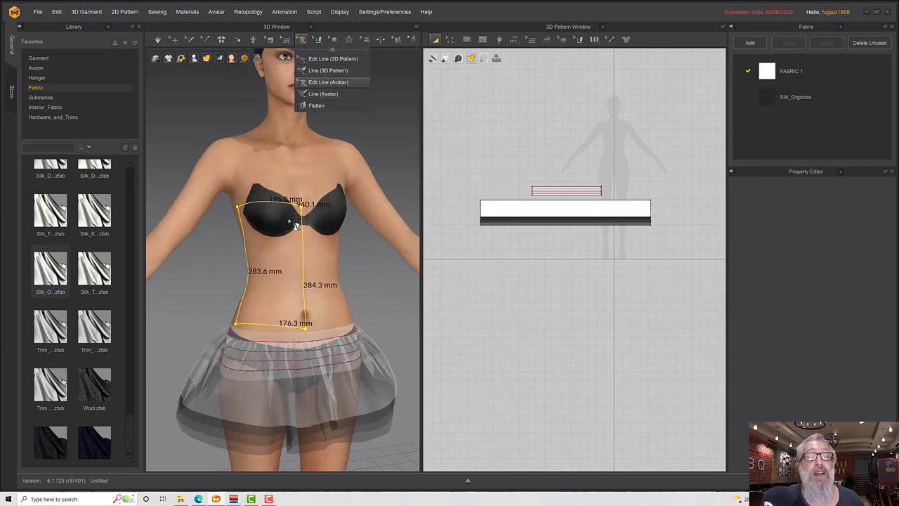
right_click(274, 327)
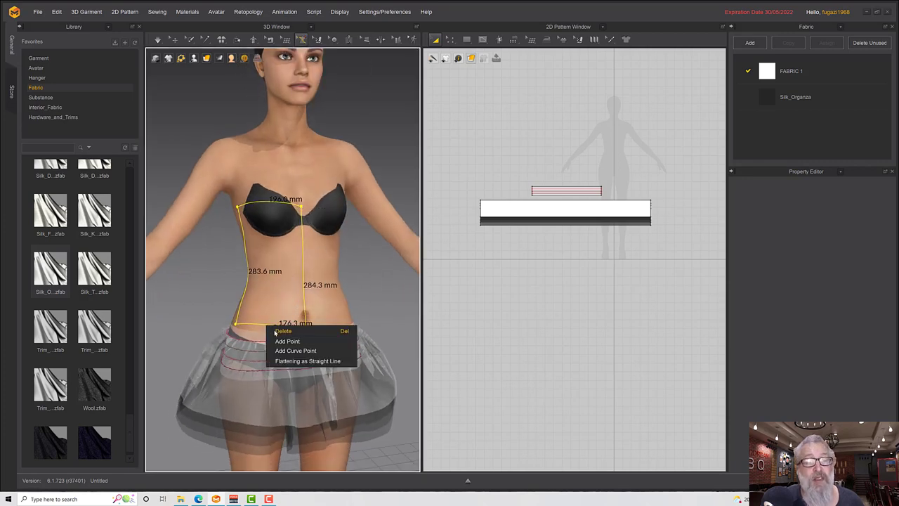
click(286, 348)
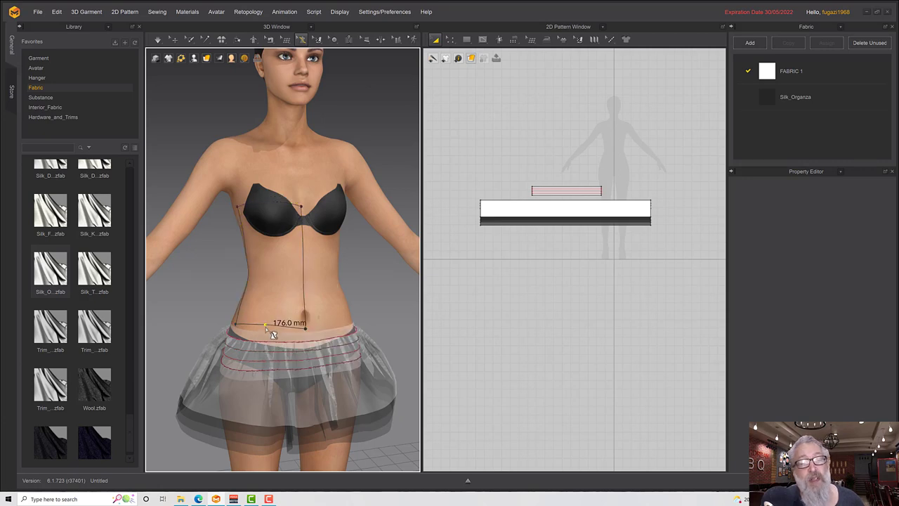
right_drag(273, 333, 295, 335)
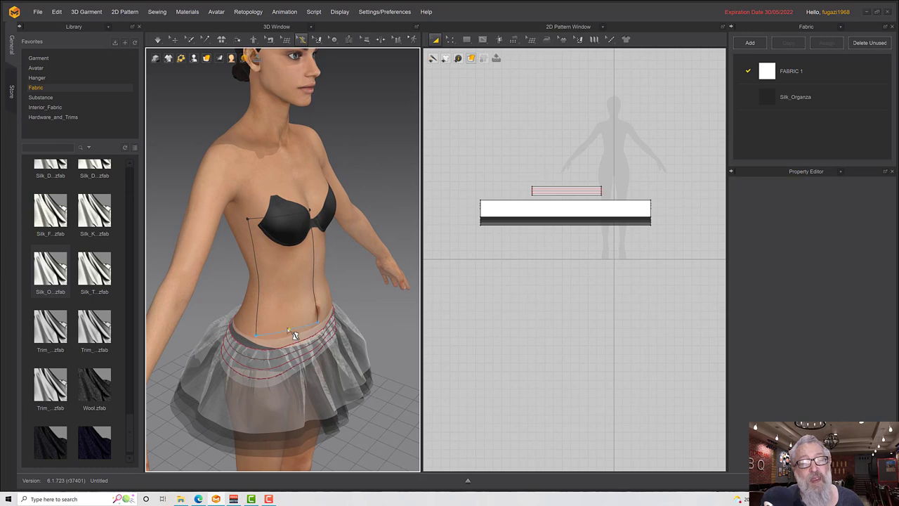
drag(291, 326, 290, 335)
Step: Add a curve point to the bust edge of the avatar outline and pull it upward into an arch
right_drag(312, 319, 287, 250)
click(272, 210)
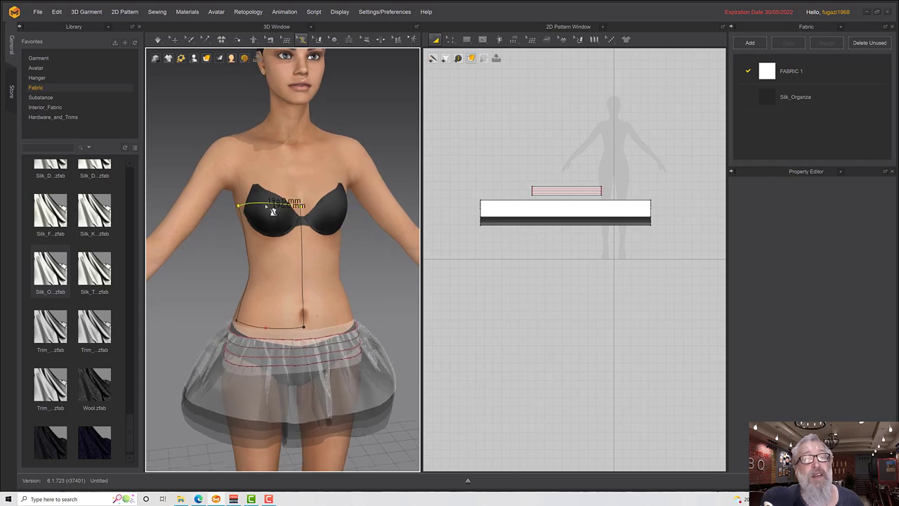
right_click(272, 209)
click(288, 229)
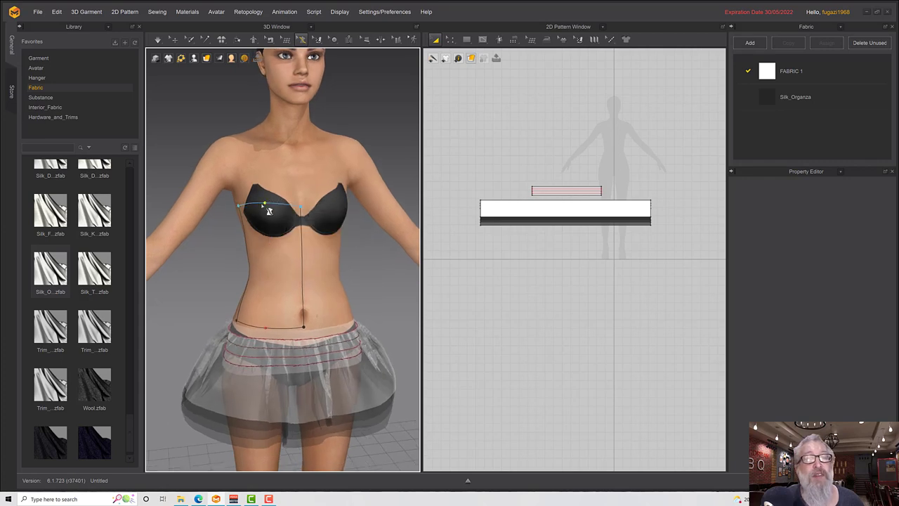
drag(273, 209, 273, 188)
Step: Draw a side-back panel outline on the avatar, extending about 96 mm from the side line, 274 mm down and 123 mm back along the waist
right_drag(280, 203, 341, 143)
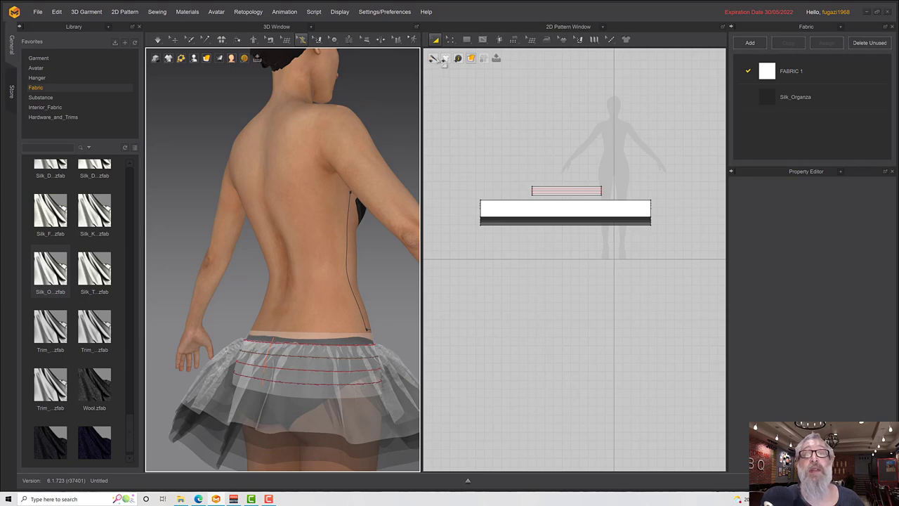
click(302, 39)
click(323, 93)
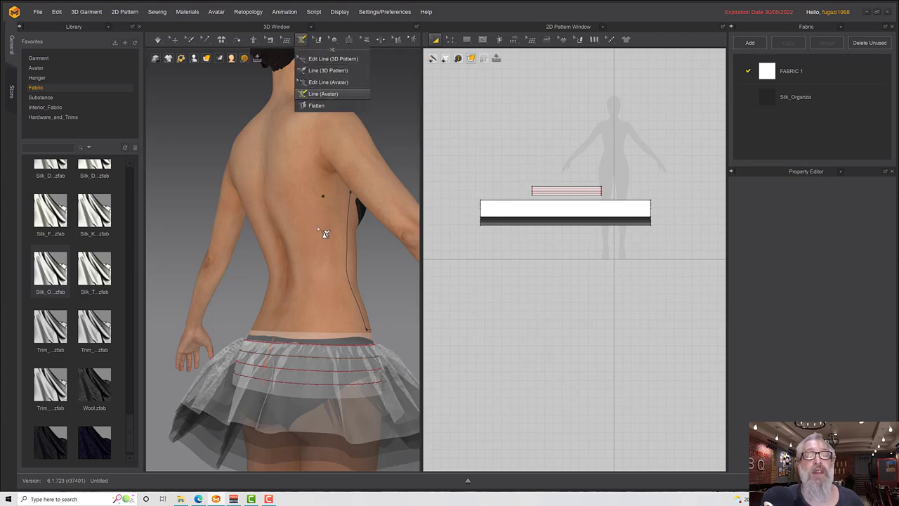
right_drag(320, 216, 322, 213)
click(348, 177)
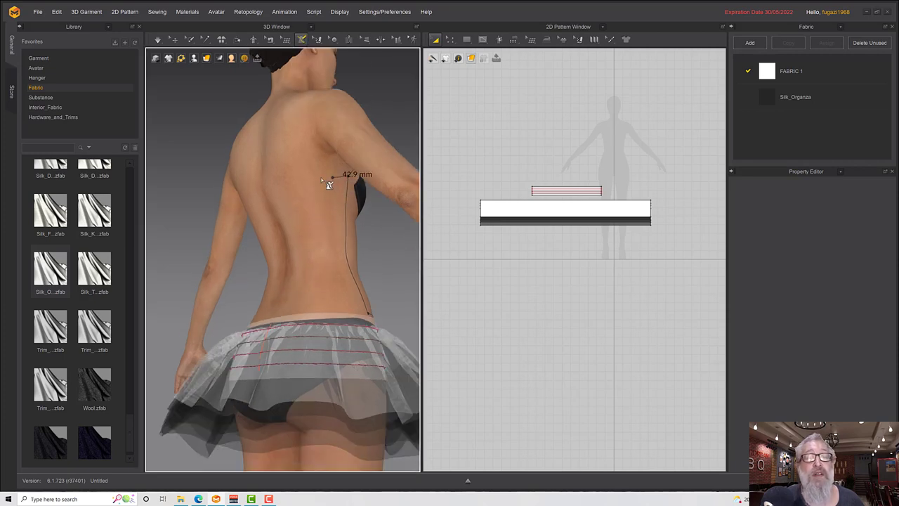
click(305, 176)
right_drag(303, 273, 305, 294)
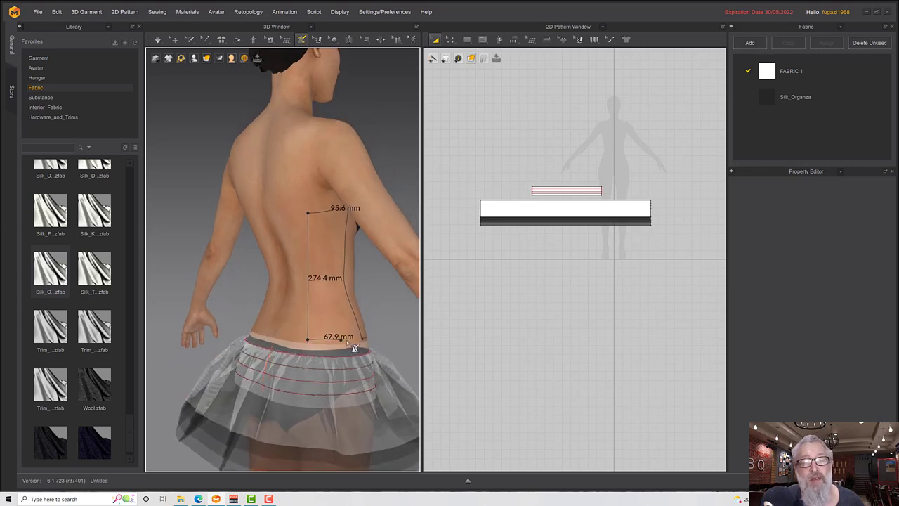
double_click(367, 345)
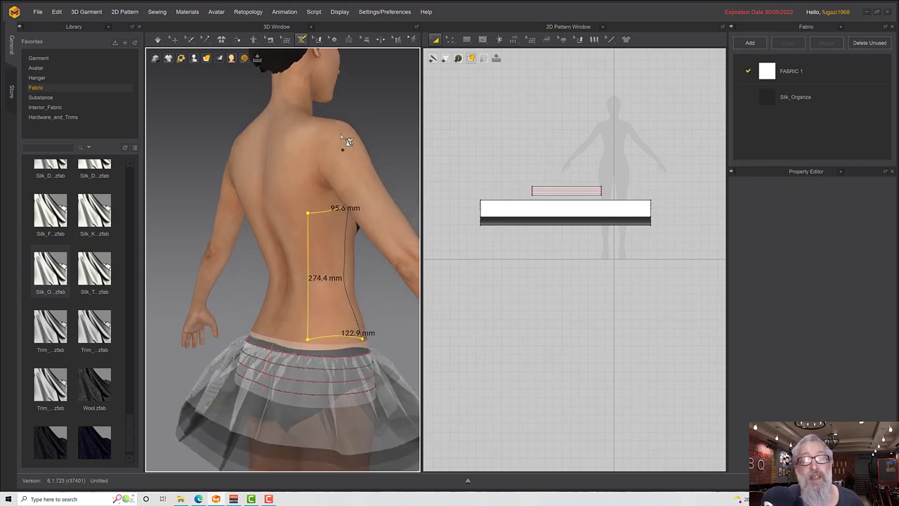
Step: Add a curve point to the waist edge of the side-back outline and pull it down slightly
click(301, 39)
click(327, 82)
right_click(341, 337)
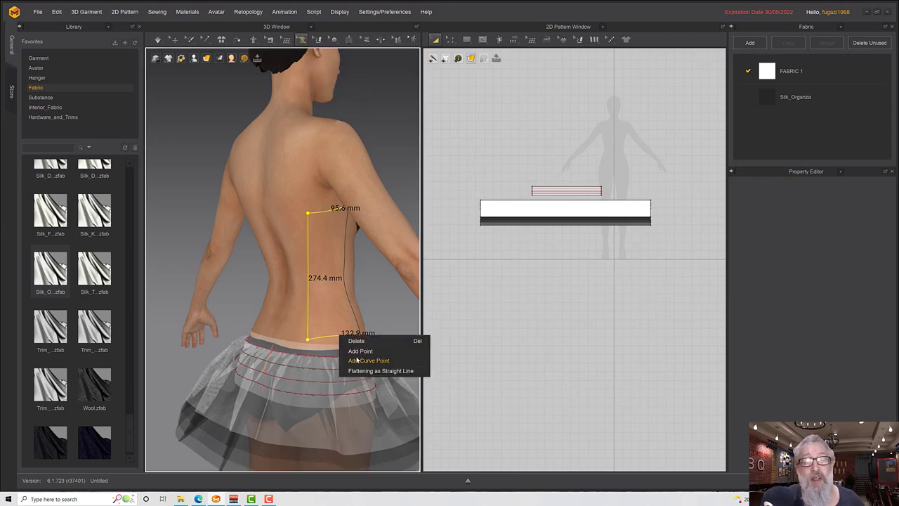
click(353, 350)
drag(347, 342, 347, 349)
right_drag(347, 349, 370, 297)
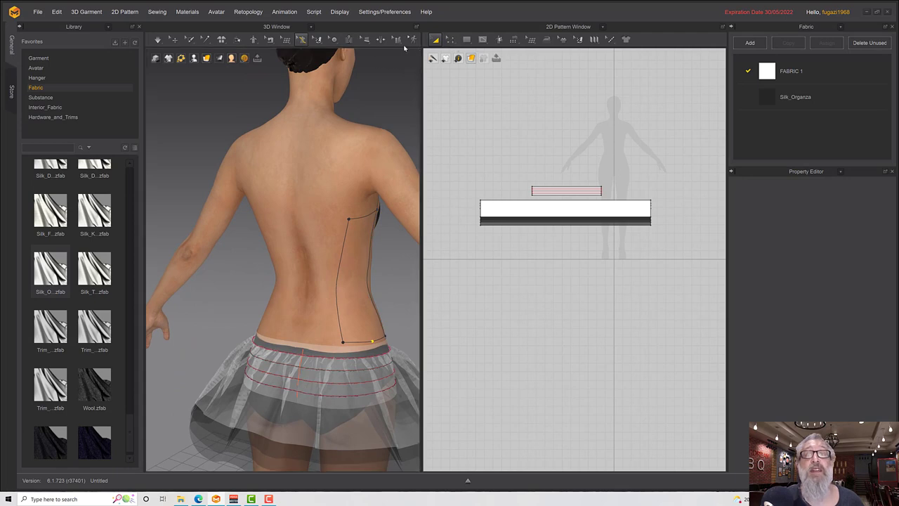
Step: Draw a centre-back panel outline on the avatar, about 117 mm across the upper edge, 268 mm along the spine and 97 mm at the waist
mouse_move(302, 40)
click(324, 93)
click(349, 220)
mouse_move(330, 225)
right_down()
mouse_move(357, 223)
mouse_move(345, 224)
right_up()
click(371, 219)
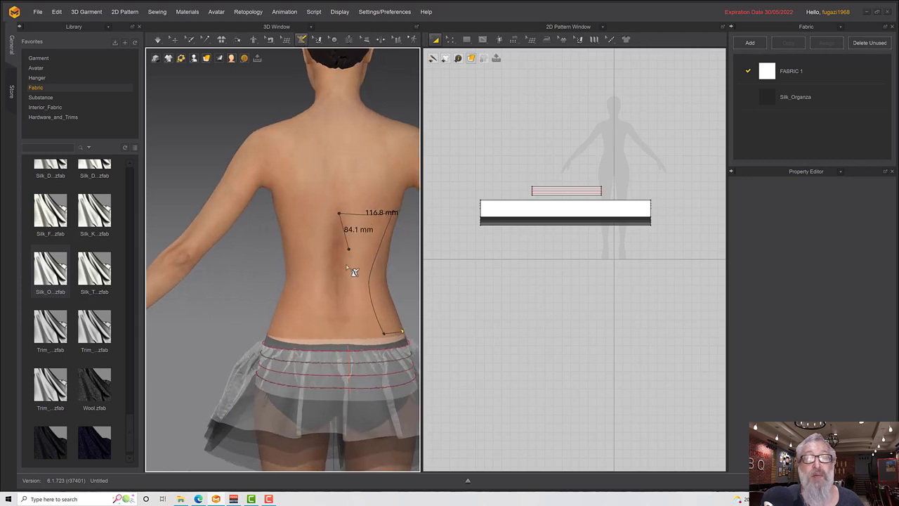
click(338, 333)
click(388, 335)
right_drag(389, 335, 351, 289)
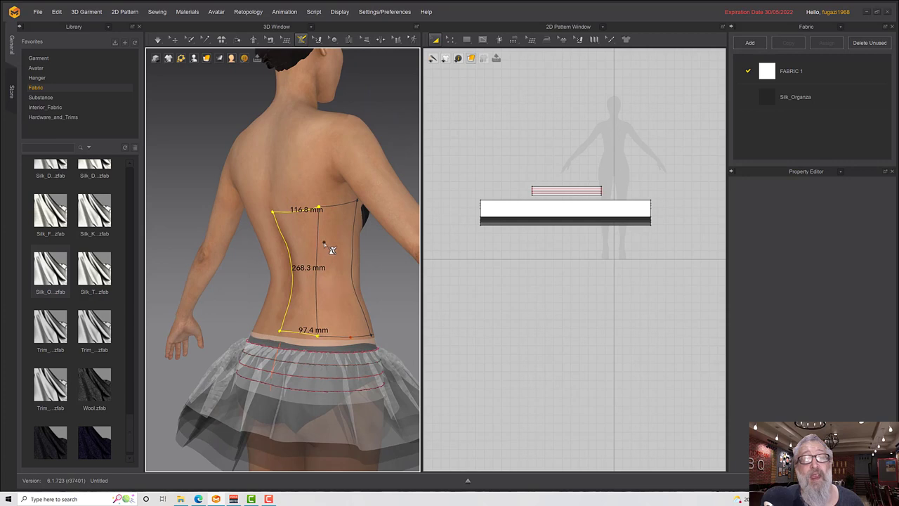
Step: Flatten the centre-back, side-back and front areas drawn on the avatar into pattern pieces
click(303, 40)
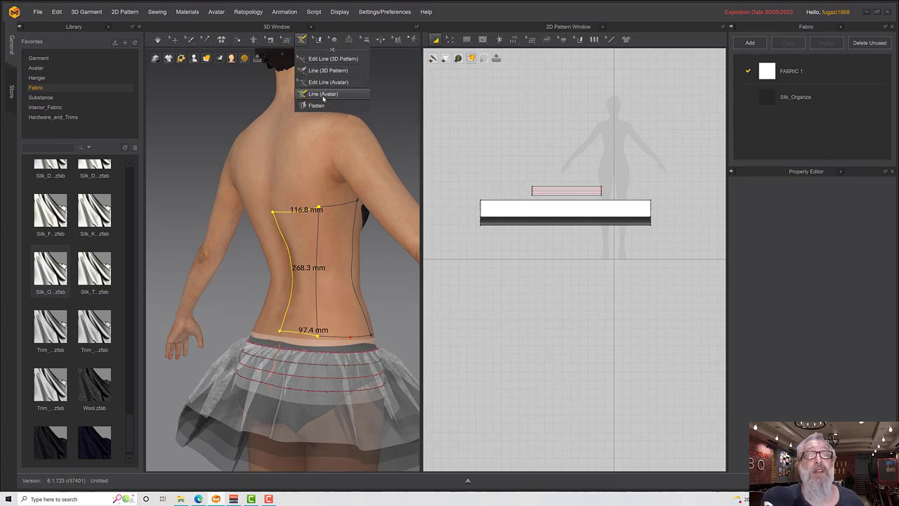
right_drag(368, 198, 321, 225)
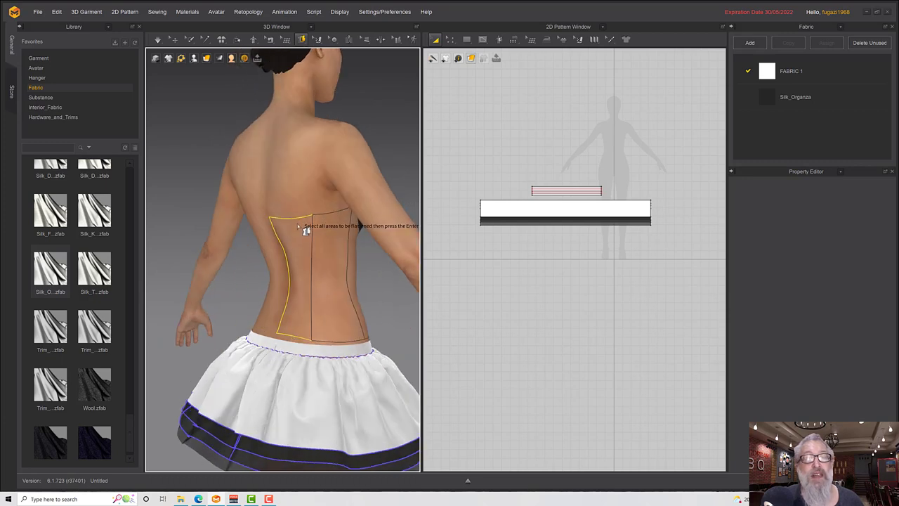
click(299, 225)
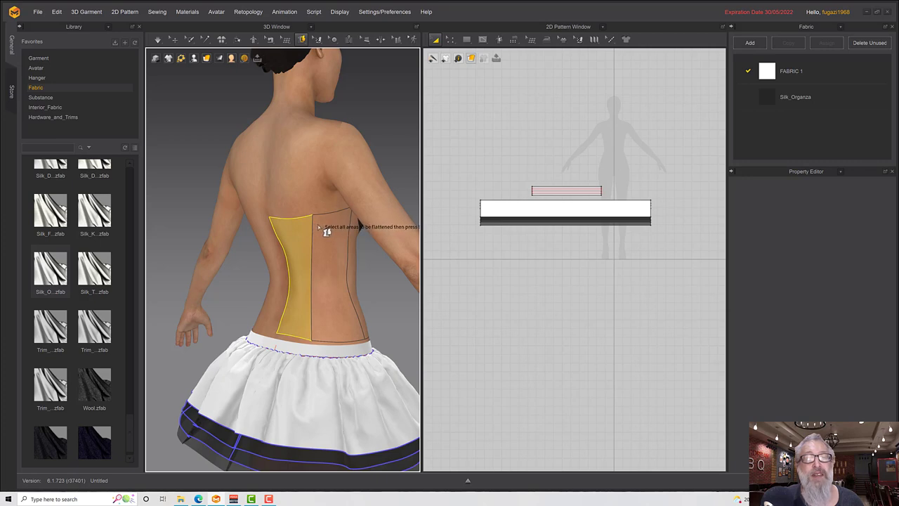
click(320, 228)
right_drag(320, 227, 291, 225)
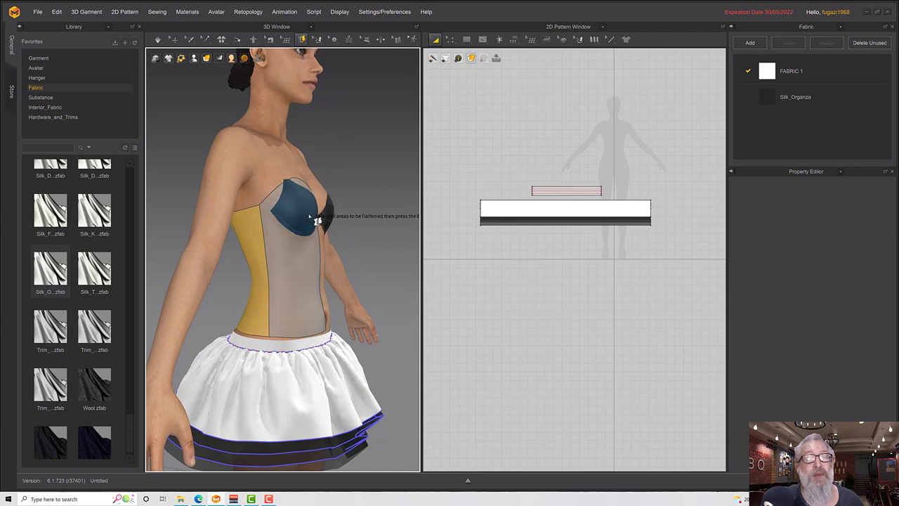
click(310, 216)
right_drag(309, 216, 316, 208)
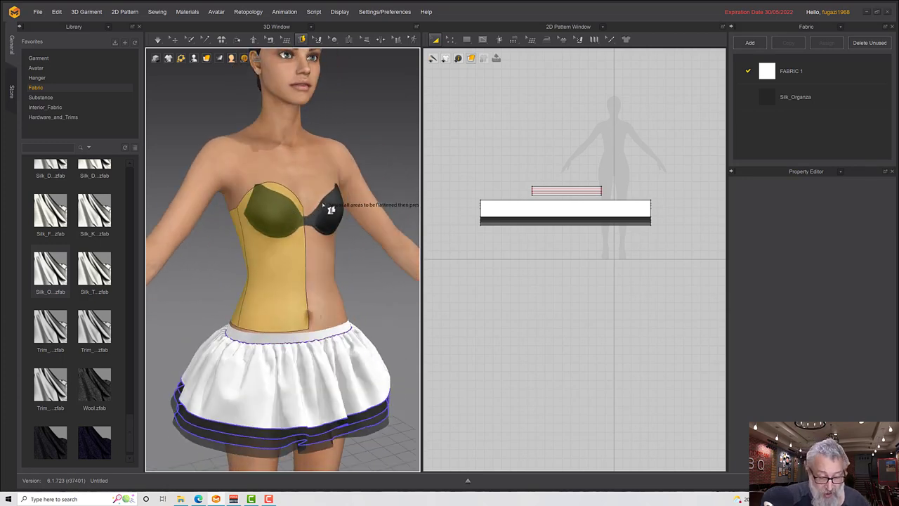
key(Return)
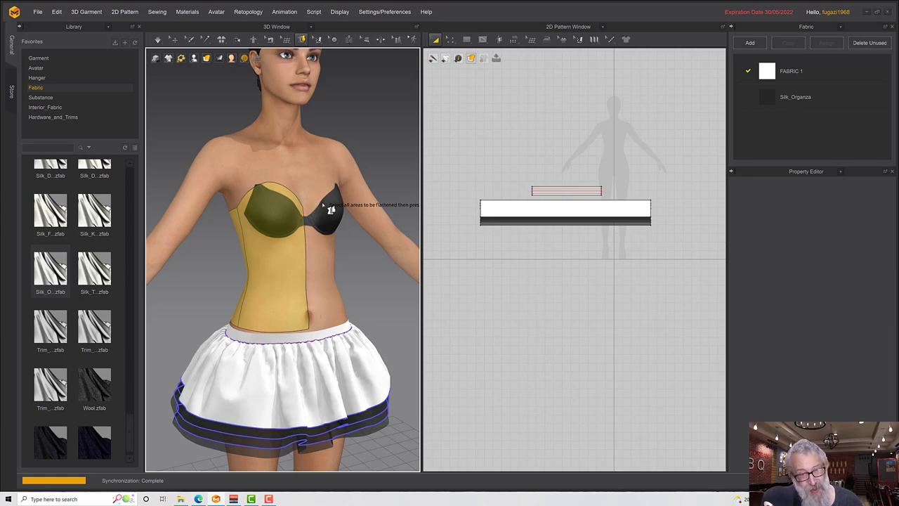
right_drag(337, 195, 351, 207)
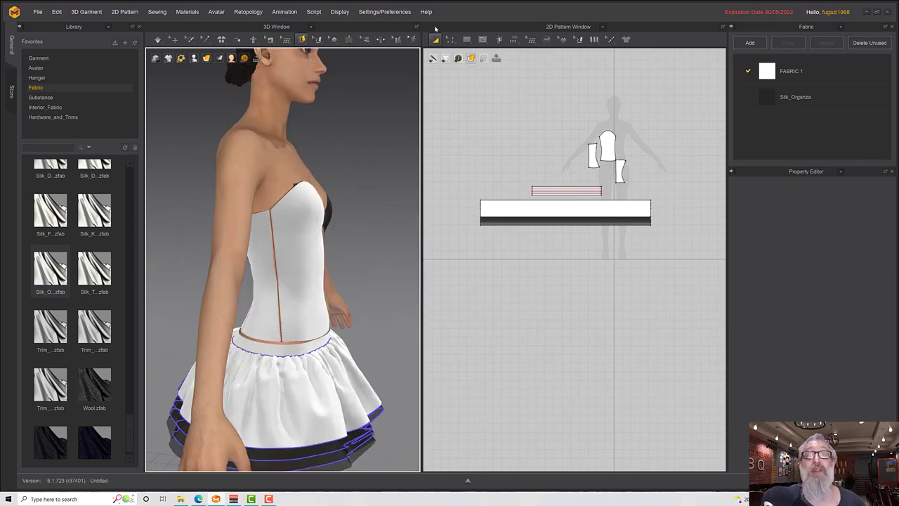
Step: Arrange the flattened bodice pieces side by side in the 2D pattern layout in the order centre back, side back, front
drag(560, 112, 641, 180)
drag(585, 140, 552, 137)
click(613, 167)
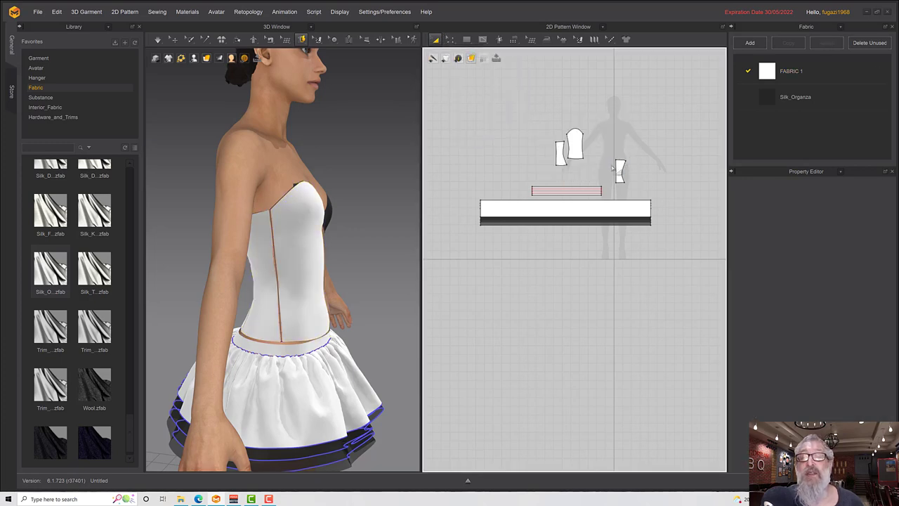
drag(618, 166, 607, 143)
click(560, 150)
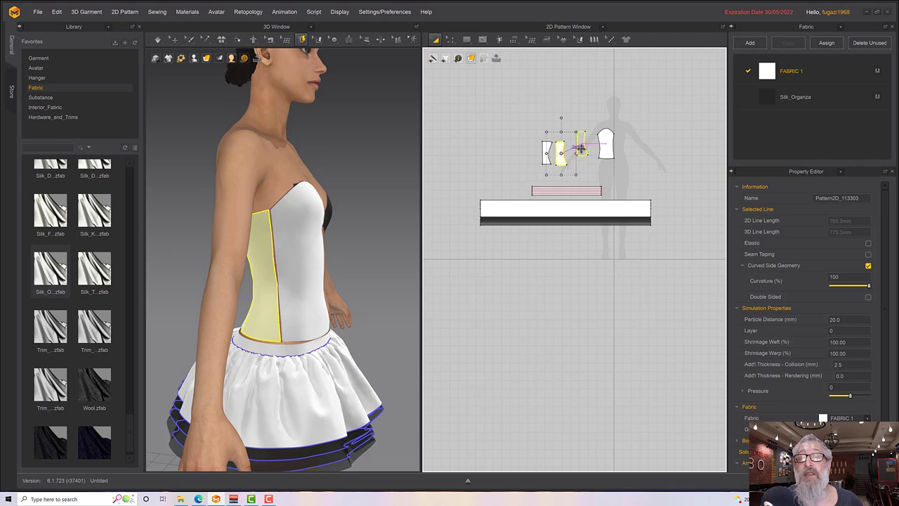
drag(587, 149, 587, 149)
click(547, 150)
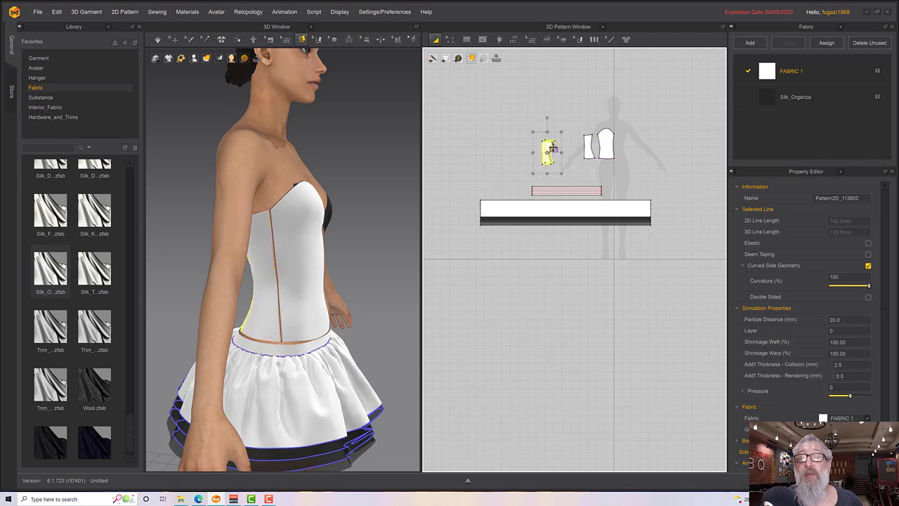
Step: Clone the three bodice pieces as a Symmetric Pattern (with Sewing) and place the mirrored set beside the front piece
drag(547, 98, 627, 137)
right_drag(627, 137, 571, 128)
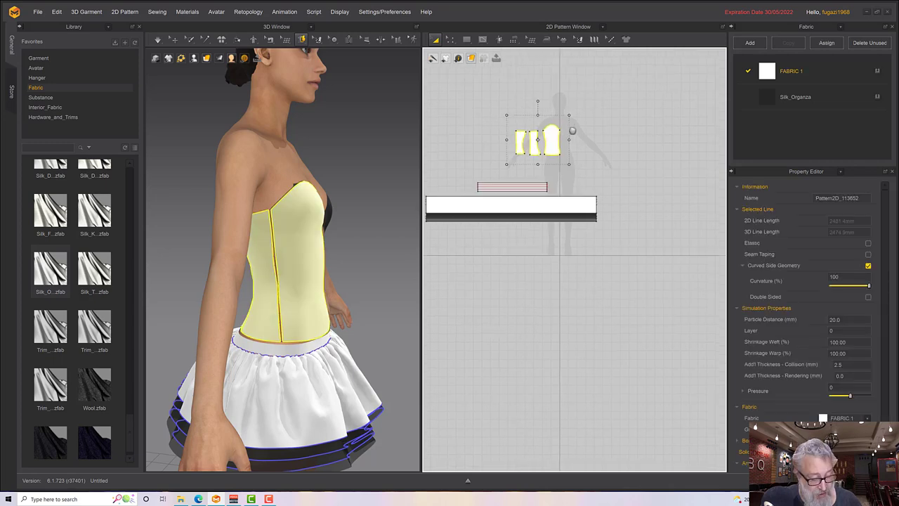
right_click(543, 130)
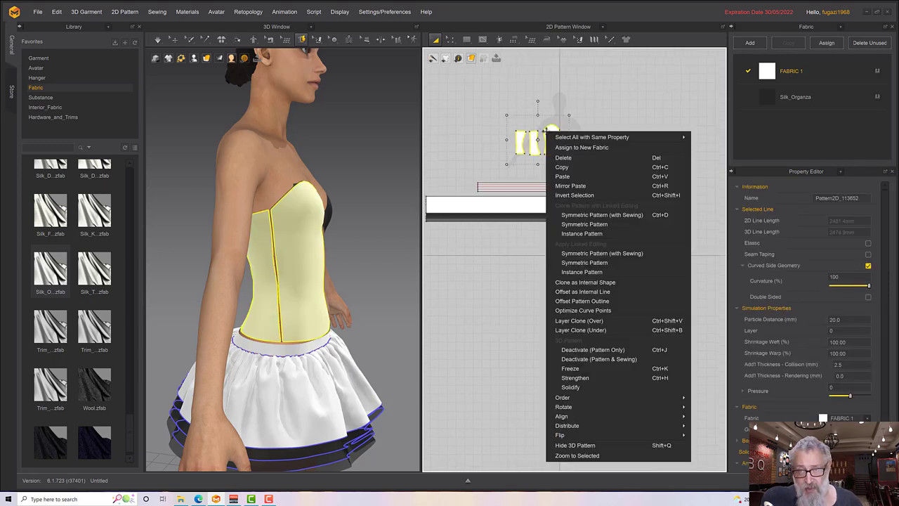
click(594, 214)
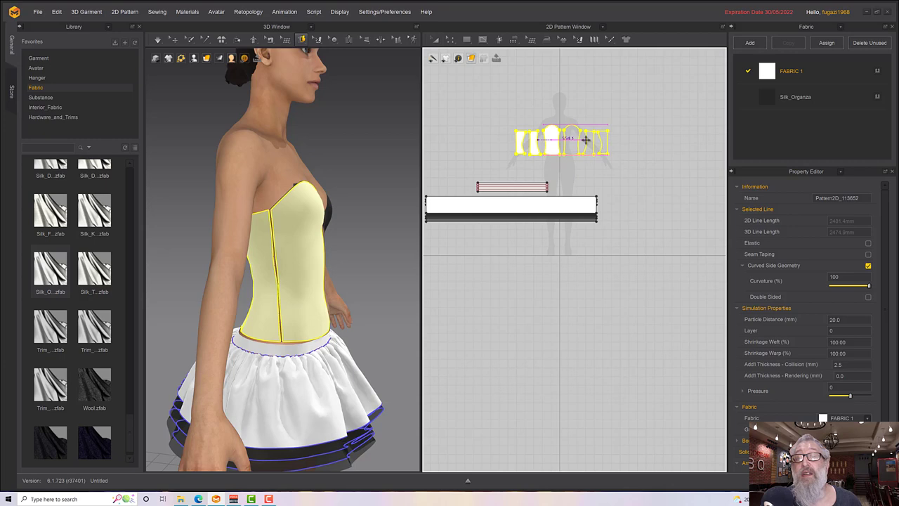
click(601, 156)
Step: Move the mirrored bodice panels in 3D toward the centre front until they meet the original panels
right_drag(367, 208, 319, 207)
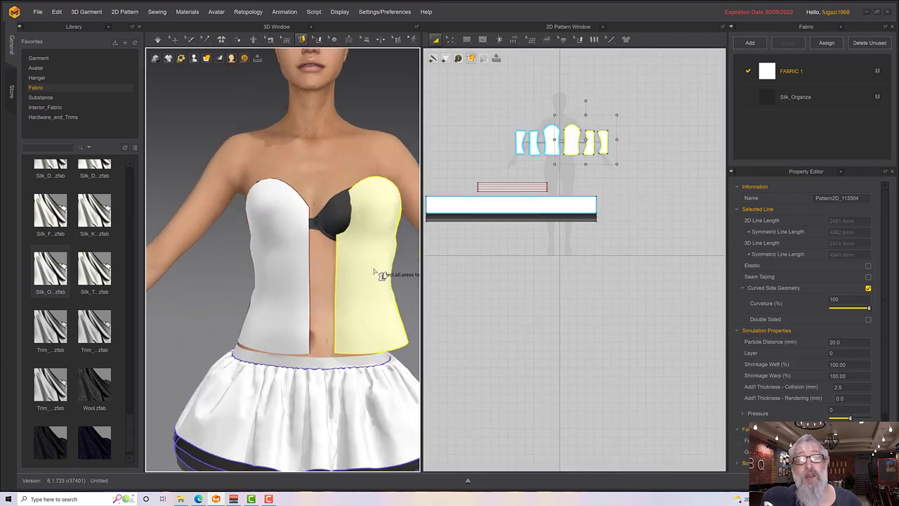
scroll(366, 253, down, 3)
click(174, 40)
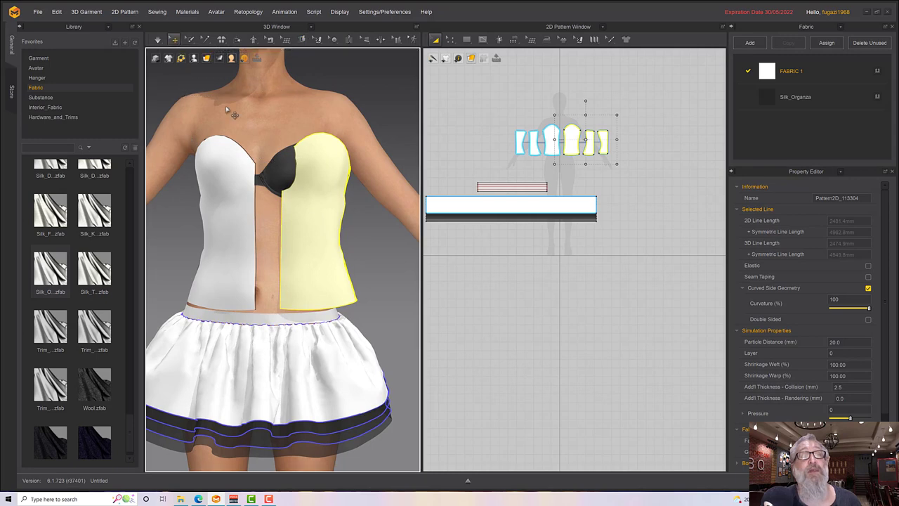
click(330, 229)
right_drag(332, 228, 355, 240)
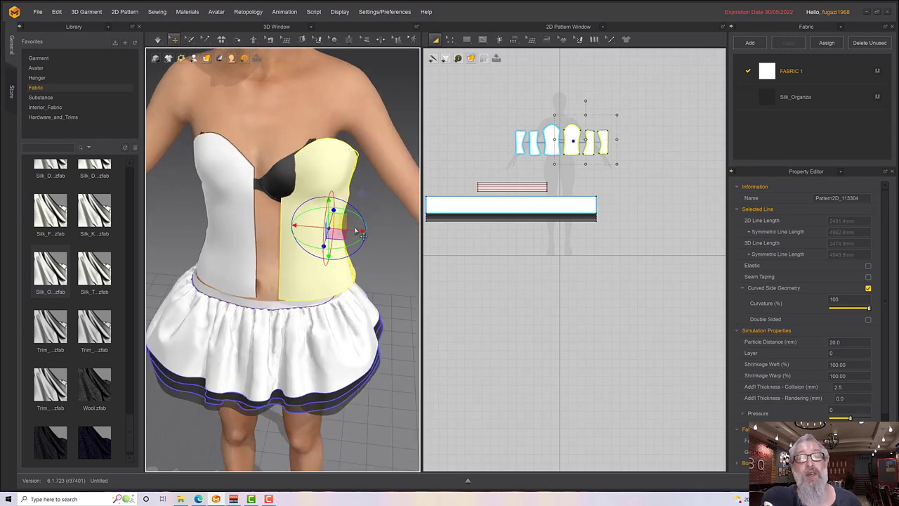
drag(356, 230, 333, 218)
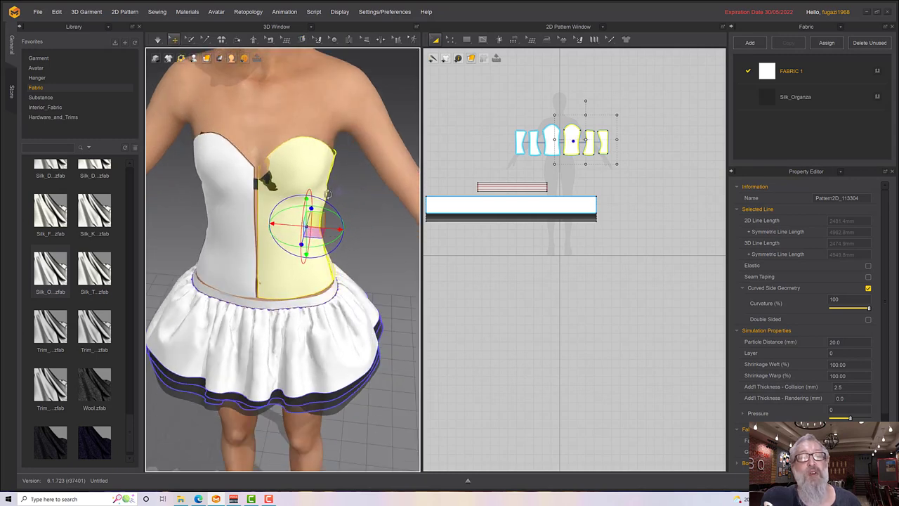
click(271, 40)
click(295, 82)
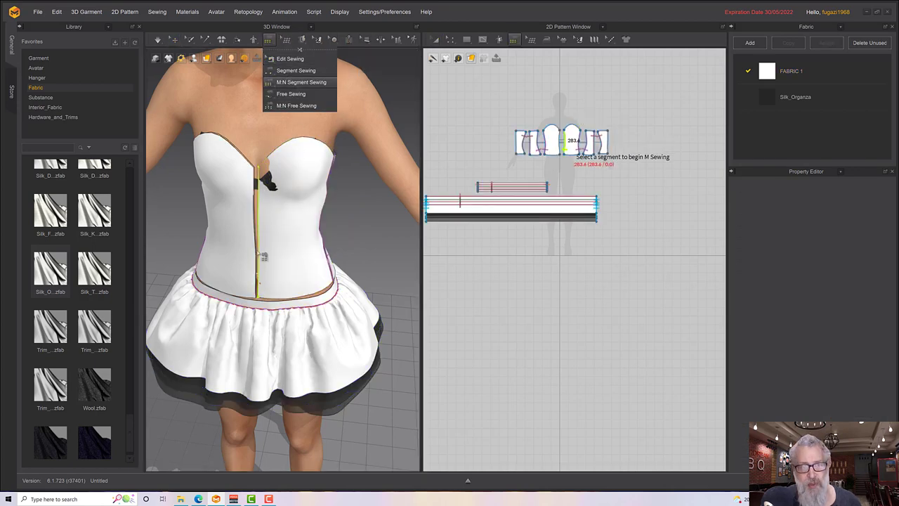
click(261, 202)
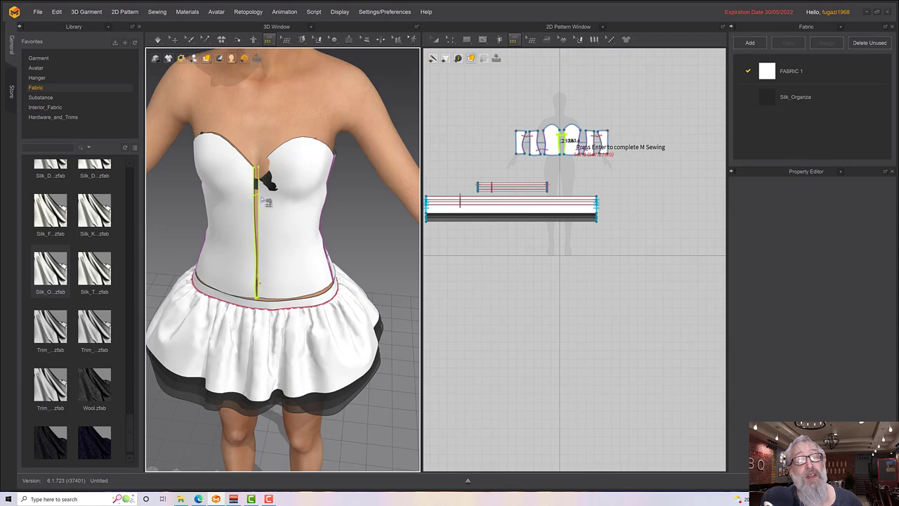
click(323, 219)
right_drag(344, 221, 321, 220)
scroll(270, 214, down, 1)
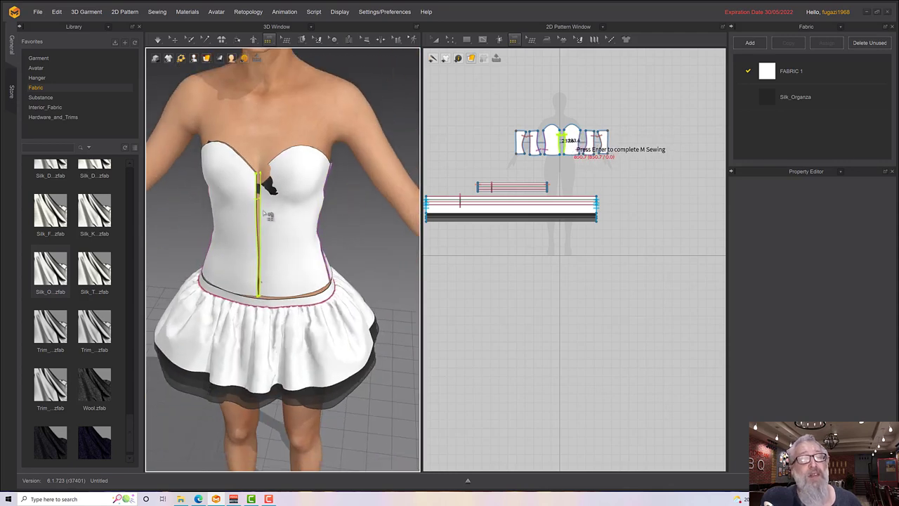
key(Return)
Step: Sew the centre-front edges of the bodice together and the centre-back edges together with Segment Sewing
click(269, 39)
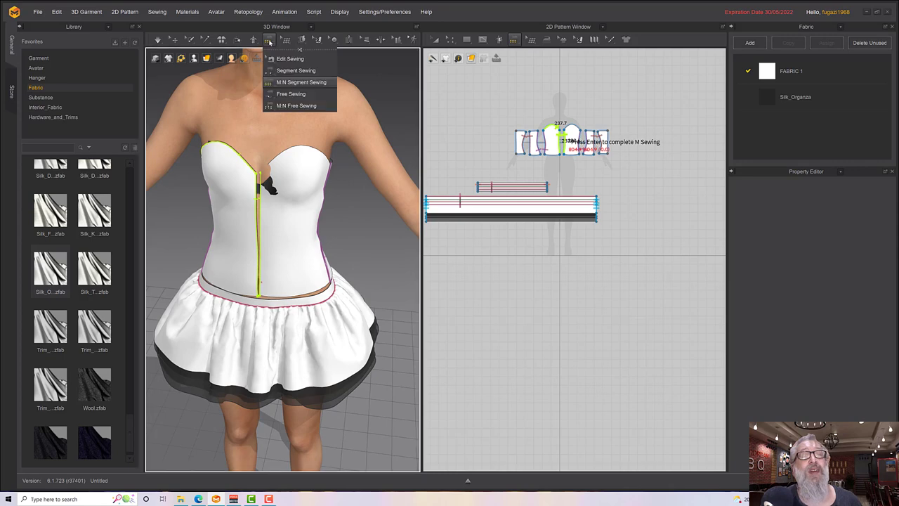
click(279, 76)
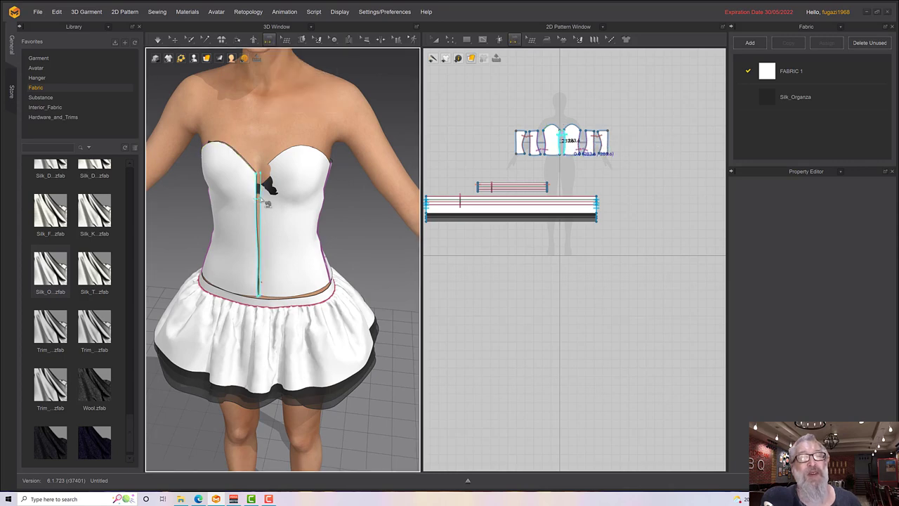
right_drag(300, 206, 221, 203)
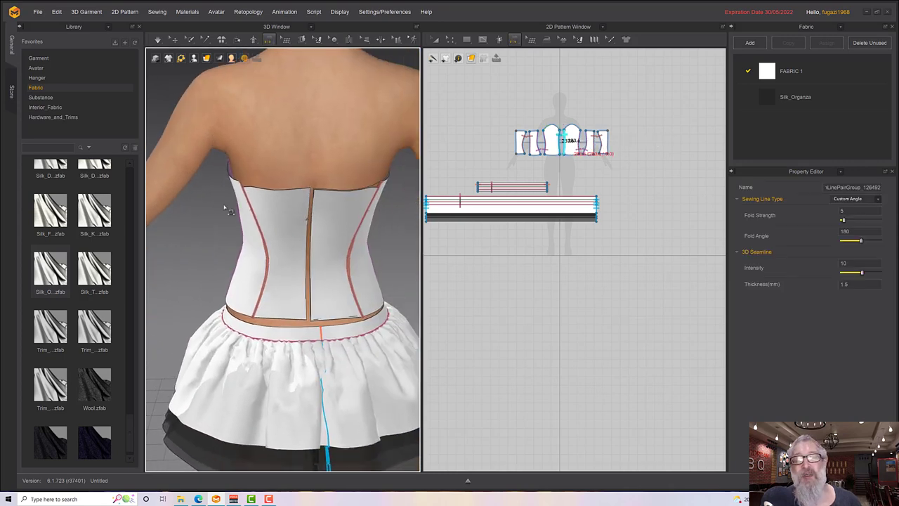
click(313, 204)
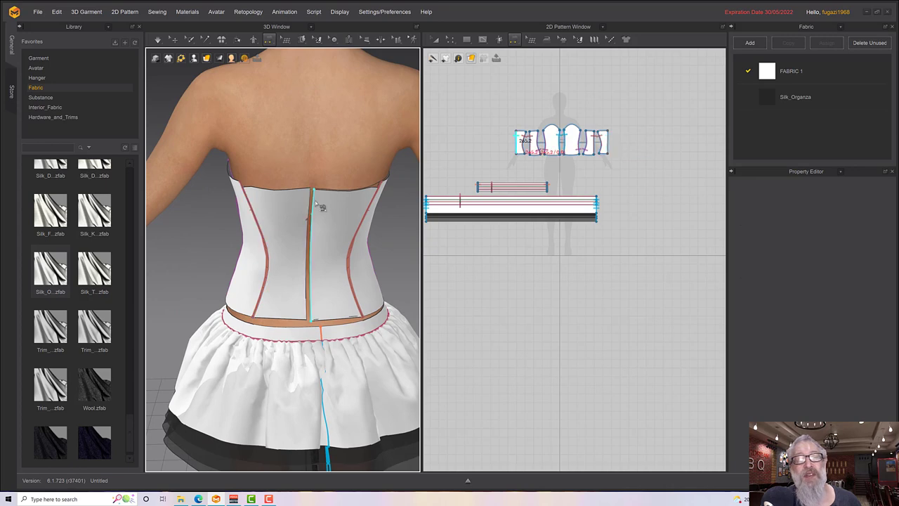
click(308, 215)
right_drag(318, 229, 359, 232)
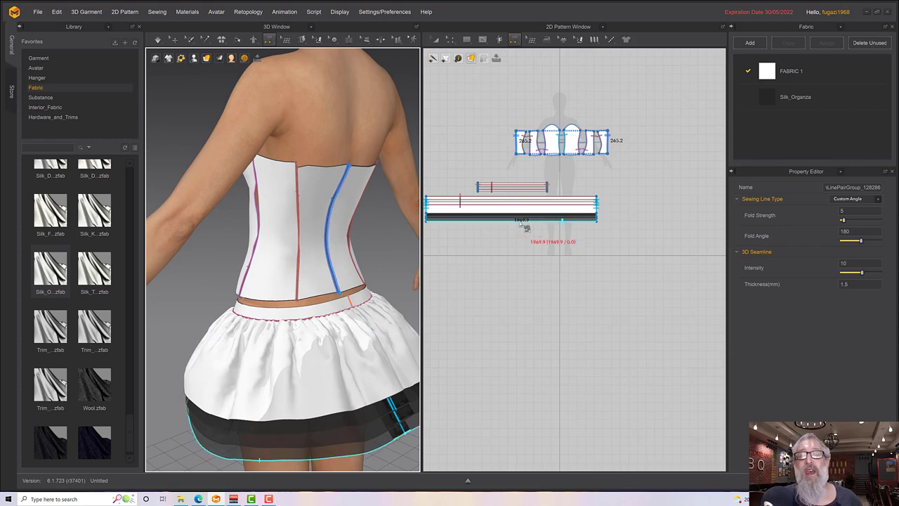
scroll(495, 232, up, 5)
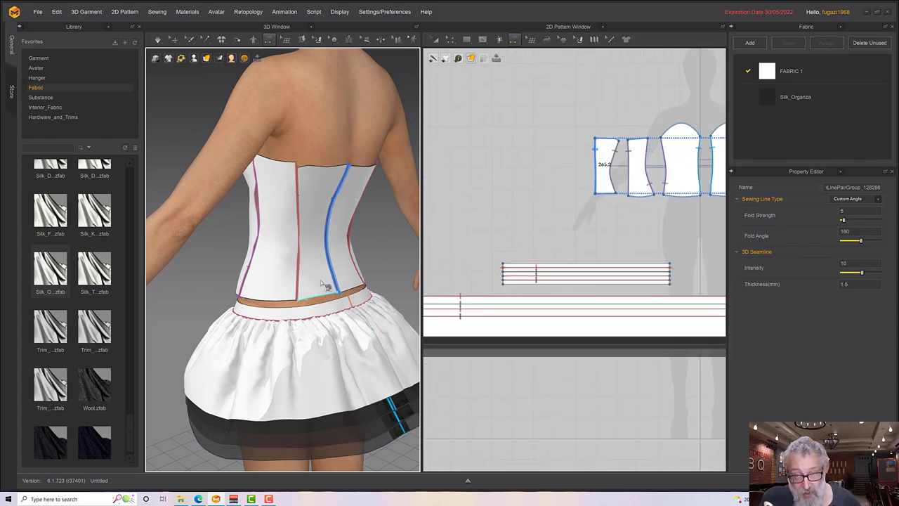
Step: Move all six bodice pieces together in the 2D layout so they sit directly above the waistband
scroll(463, 210, down, 3)
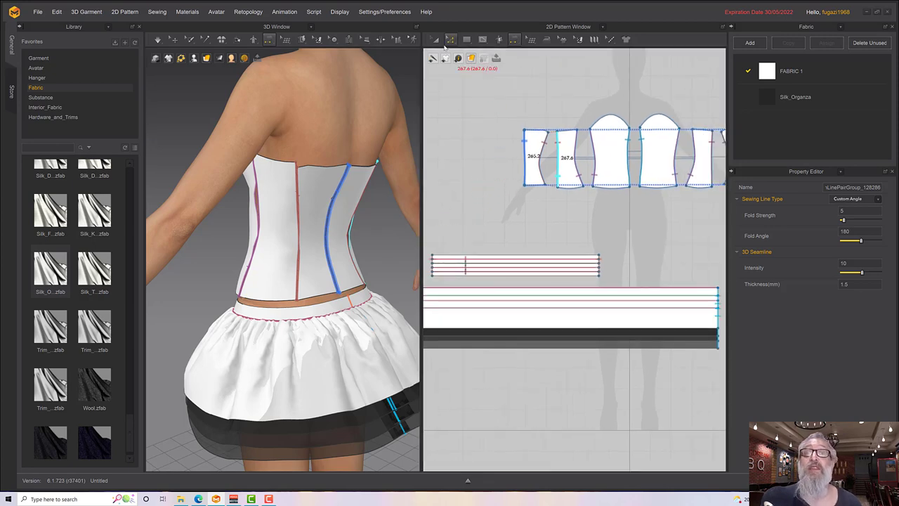
click(448, 40)
click(436, 39)
scroll(527, 156, down, 3)
scroll(531, 160, down, 2)
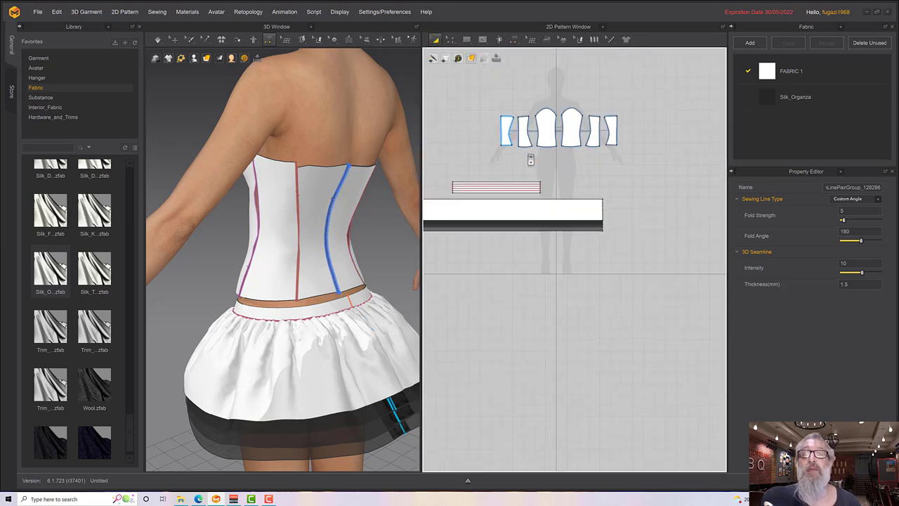
drag(488, 94, 632, 162)
drag(575, 134, 513, 165)
scroll(513, 166, up, 3)
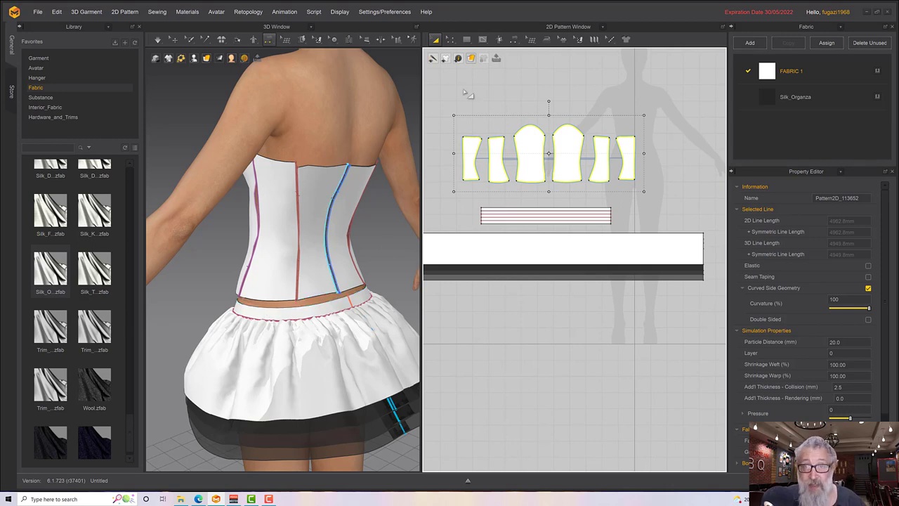
Step: Begin an M:N Segment Sewing with the waistband's full upper edge as the M side
click(453, 42)
click(512, 41)
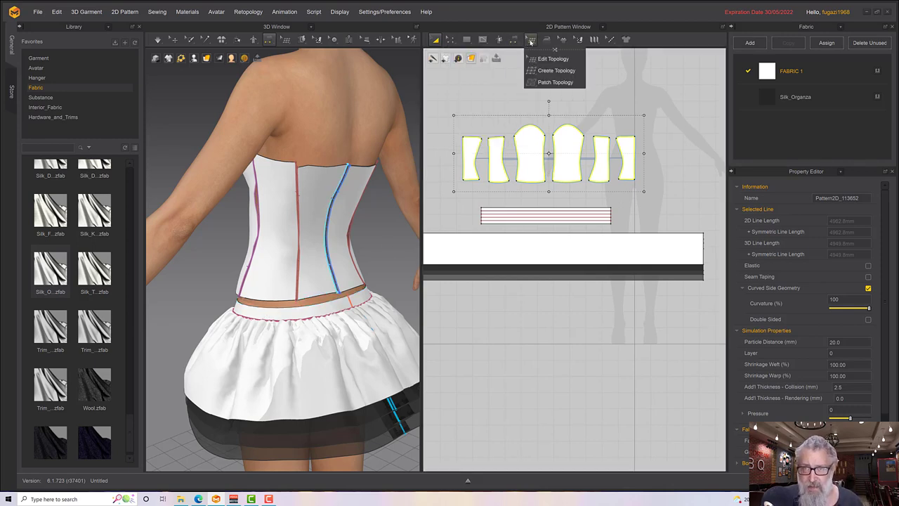
click(512, 42)
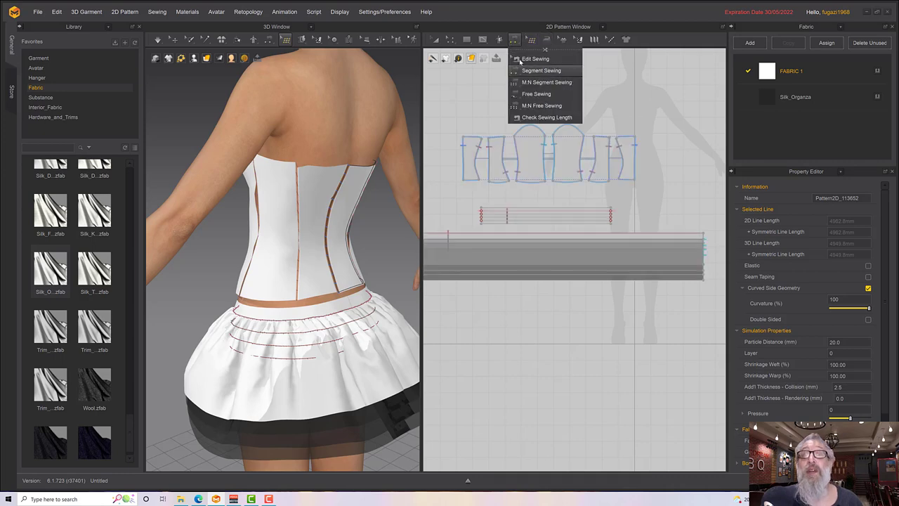
click(548, 82)
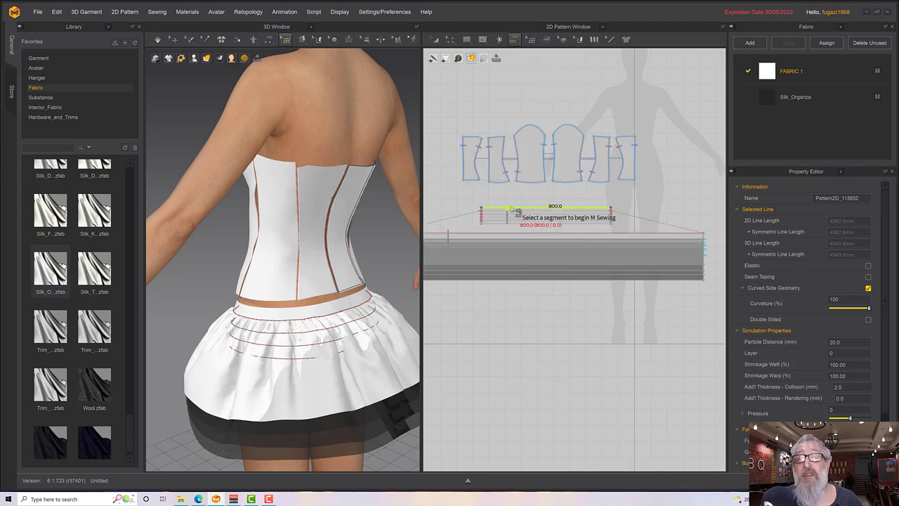
click(514, 211)
click(523, 181)
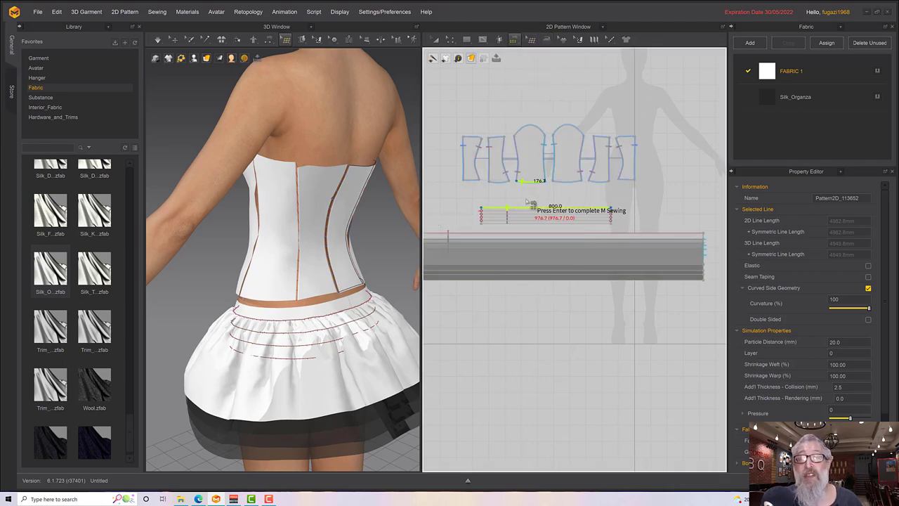
click(527, 207)
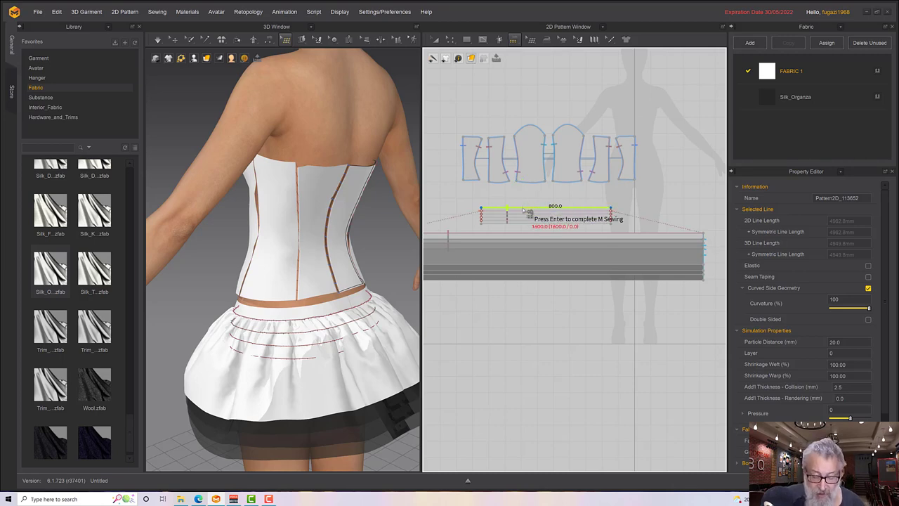
key(Return)
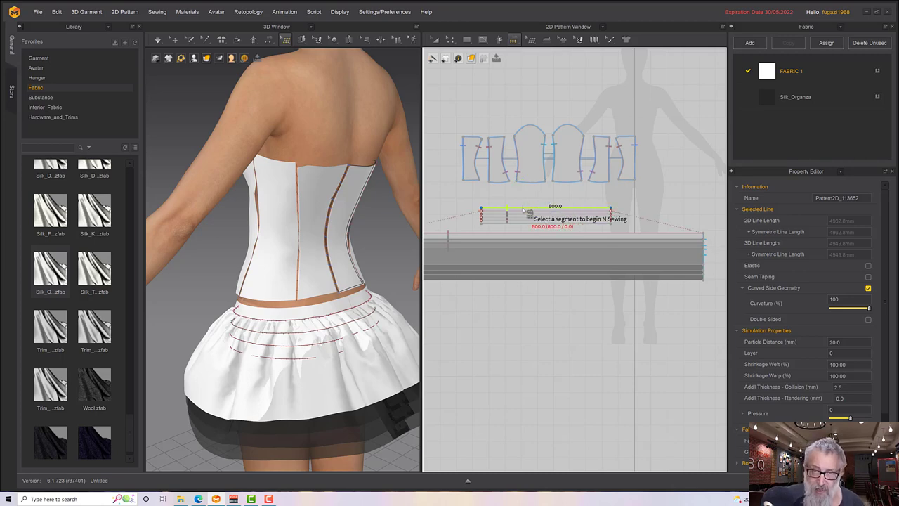
Step: Sew the waistband edge to the lower edges of all six bodice pieces in order, completing the N side
click(477, 184)
click(492, 184)
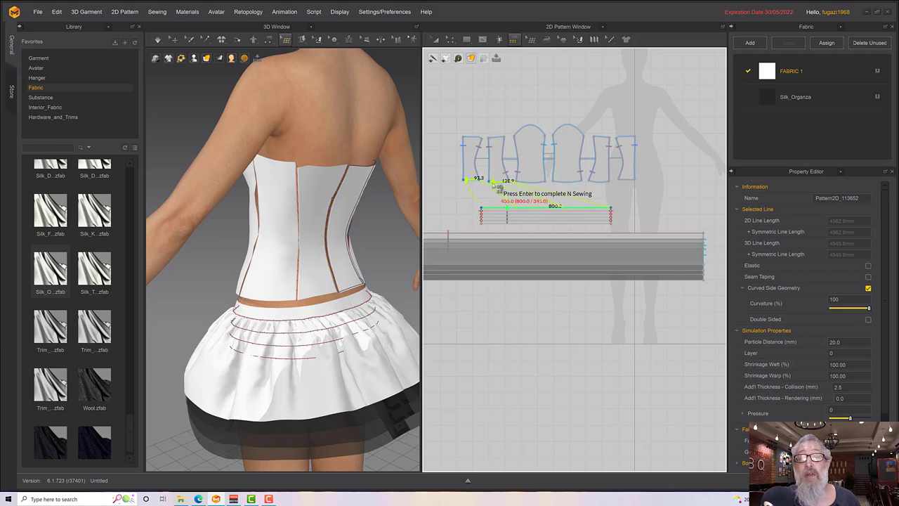
click(520, 184)
click(555, 187)
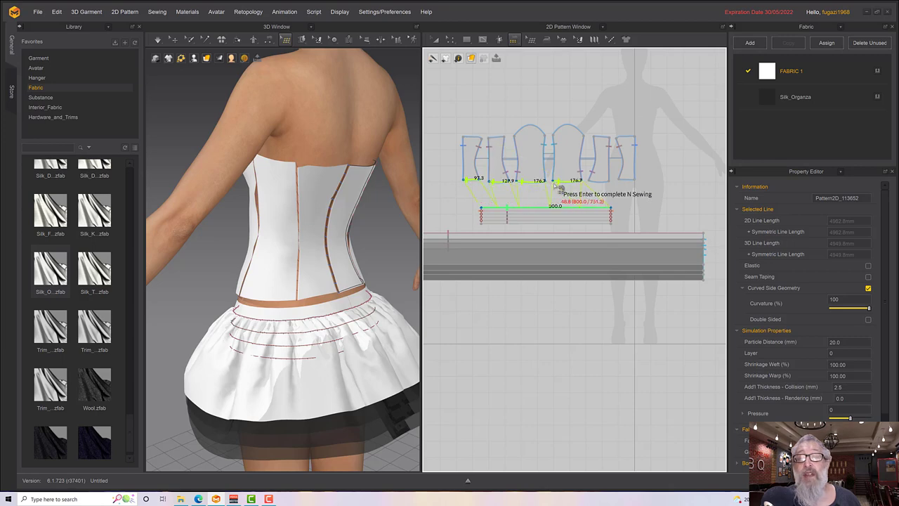
click(607, 184)
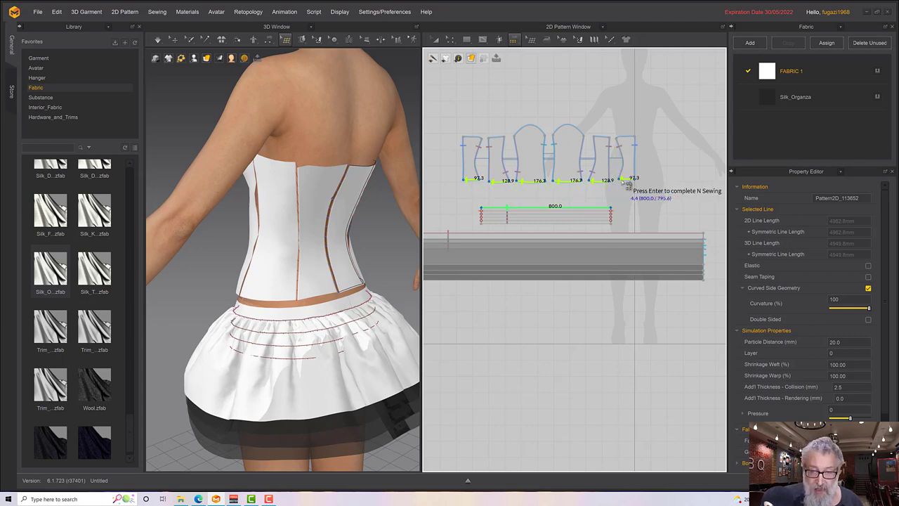
key(Return)
Step: Examine the sewing lines between the bodice and the waistband from the front of the avatar
right_drag(235, 287, 372, 283)
right_drag(262, 297, 402, 290)
right_drag(331, 287, 306, 286)
middle_drag(328, 215, 287, 250)
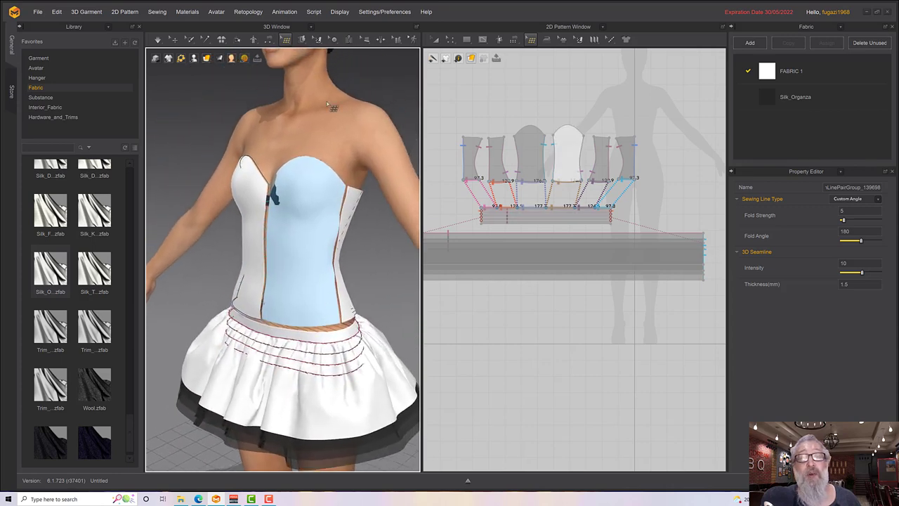
click(444, 86)
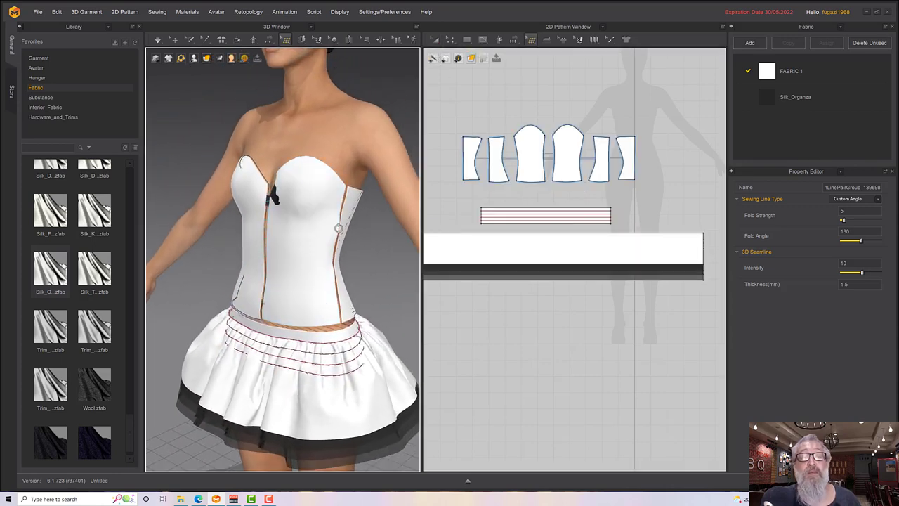
click(346, 241)
scroll(346, 241, down, 2)
click(357, 240)
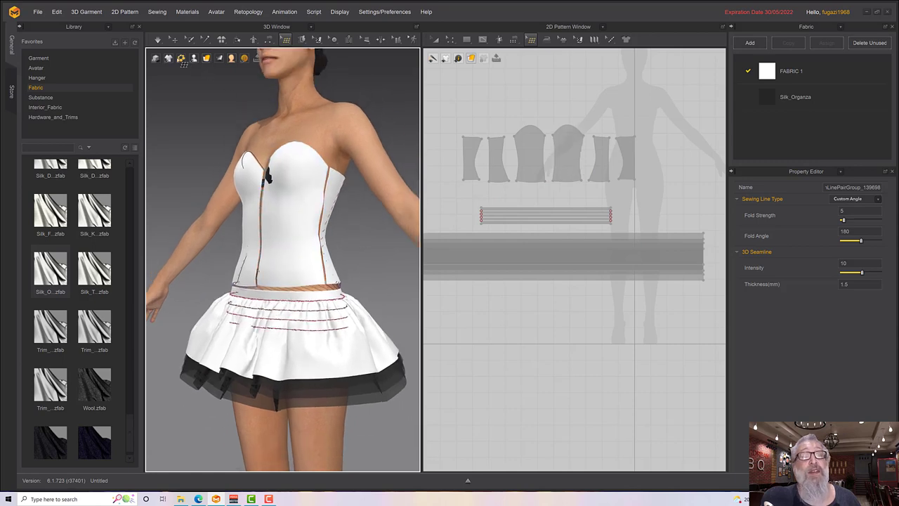
Step: Simulate the garment to close the bodice seams and draw the bodice onto the waistband
click(174, 39)
right_drag(351, 196, 350, 203)
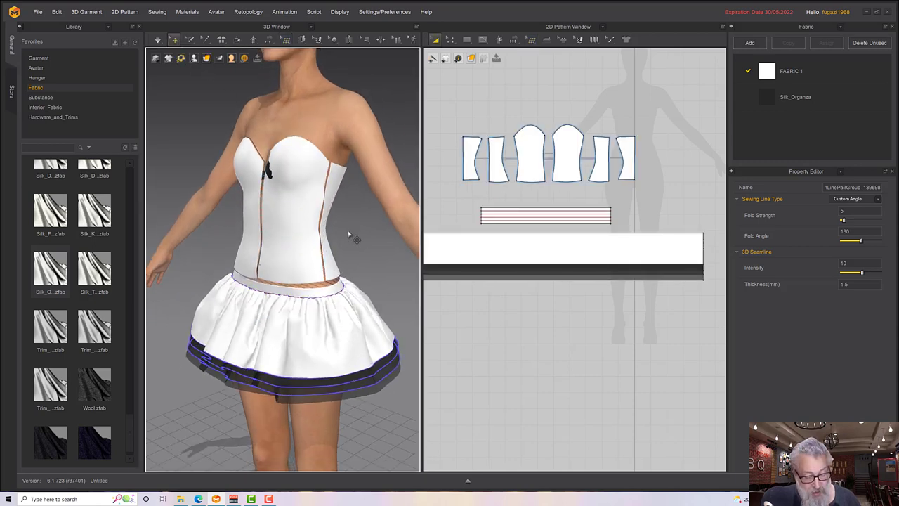
key(space)
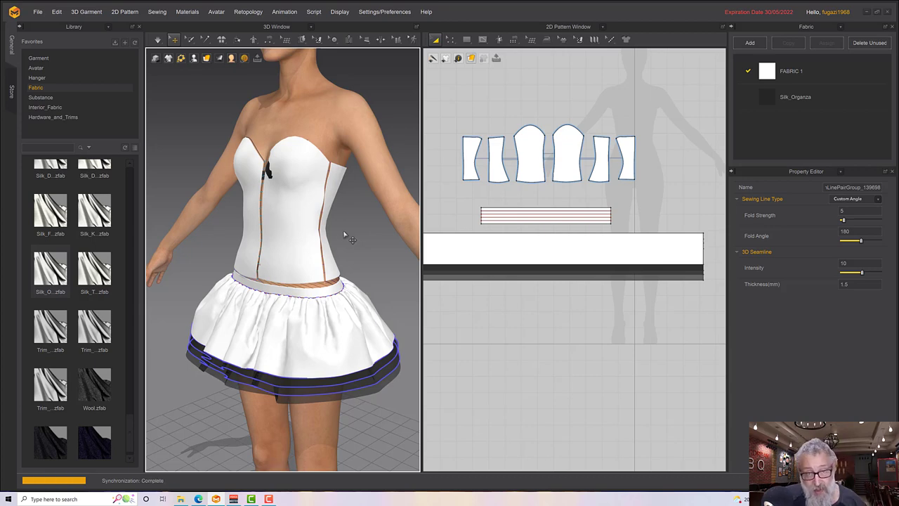
key(space)
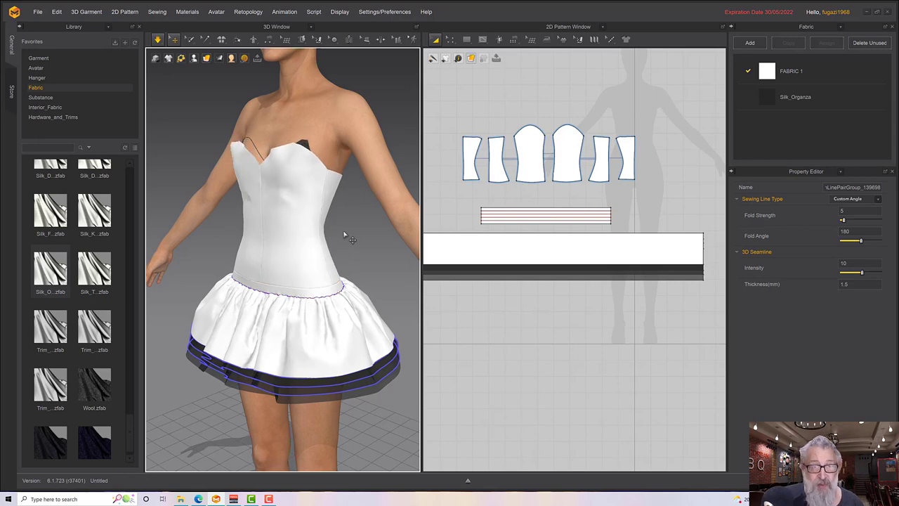
key(space)
mouse_move(310, 228)
right_down()
mouse_move(253, 225)
mouse_move(442, 225)
mouse_move(324, 222)
right_up()
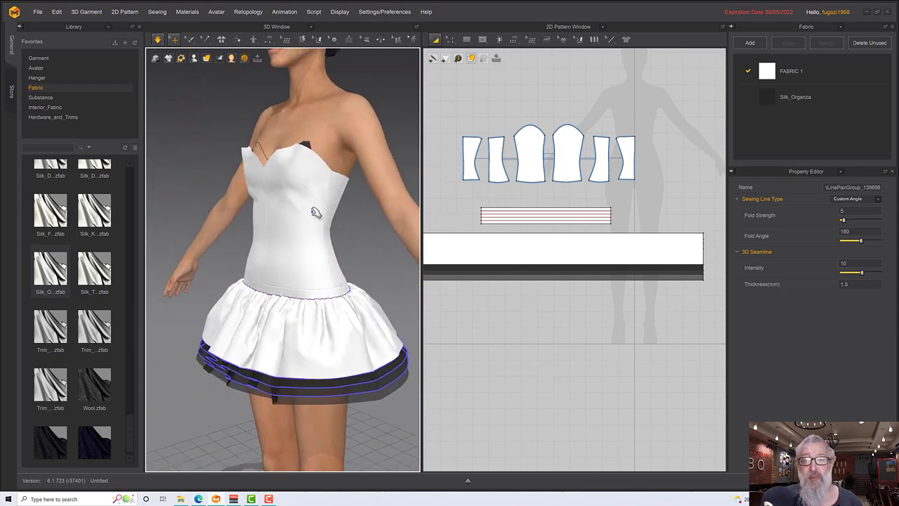
Step: Add a new fabric, load the S_Full_Grain_Leather preset into it and assign it to all six bodice pieces
scroll(316, 212, down, 2)
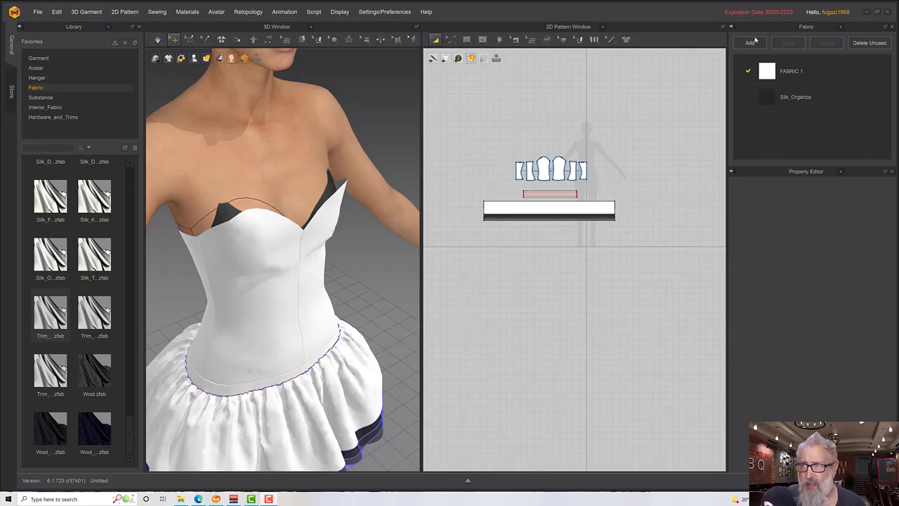
click(749, 43)
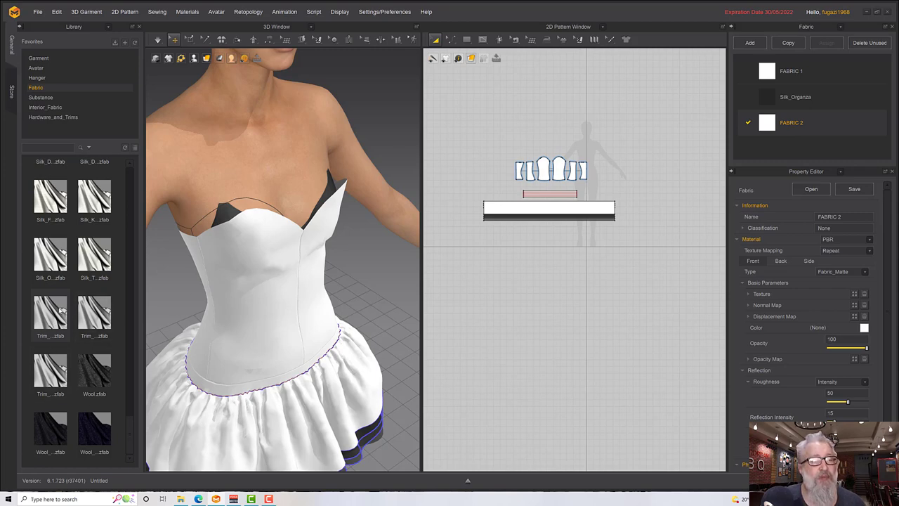
drag(50, 315, 811, 127)
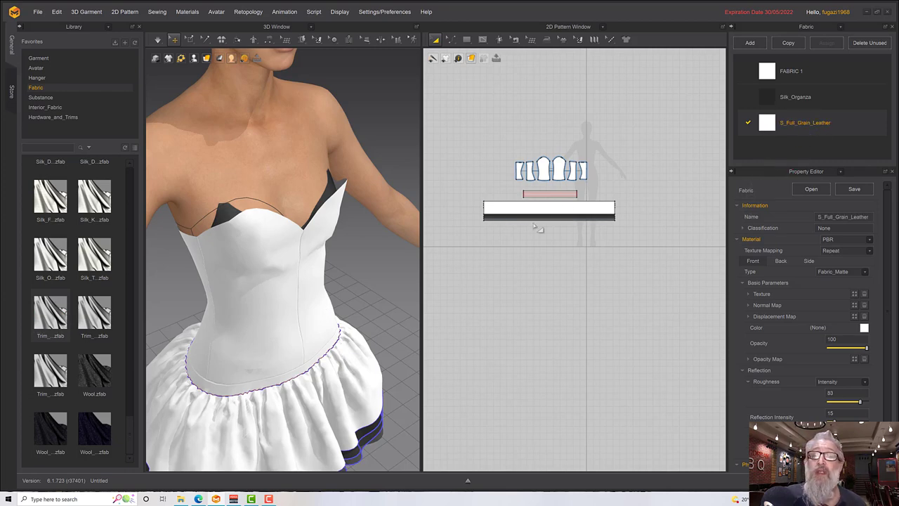
drag(460, 130, 627, 192)
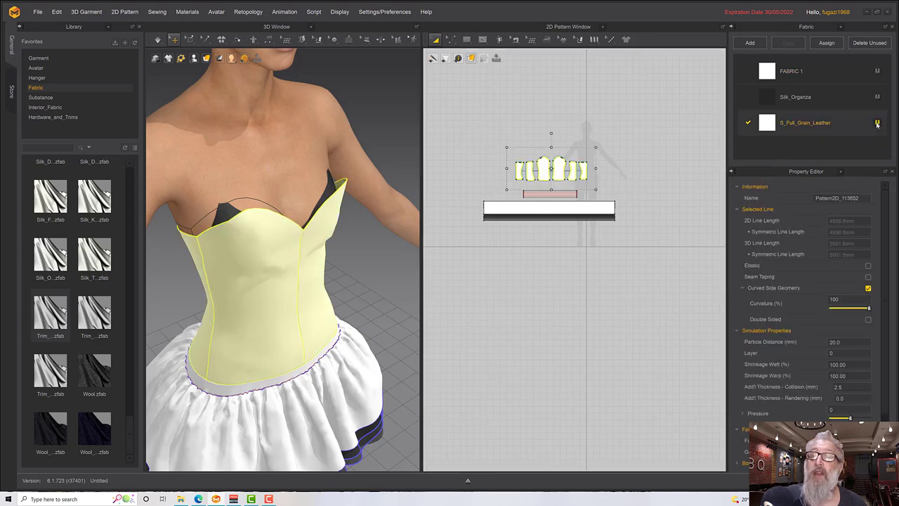
Step: Simulate the leather bodice and pull its front panel upward at the centre-front neckline
right_drag(370, 264, 344, 260)
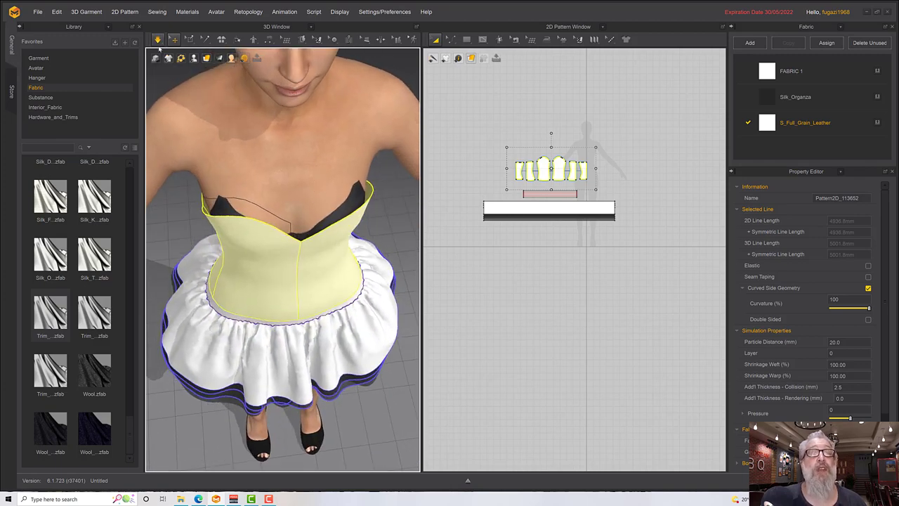
mouse_move(274, 140)
right_down()
mouse_move(294, 133)
mouse_move(273, 137)
right_up()
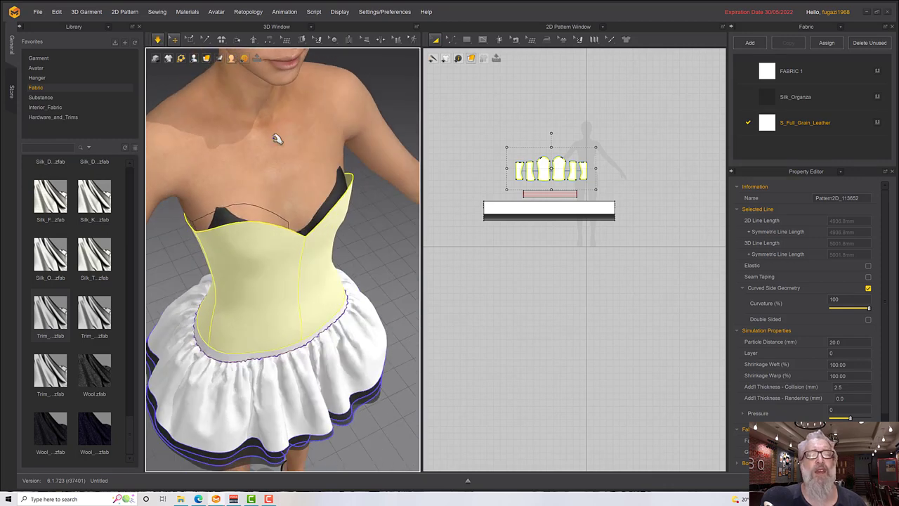
click(277, 138)
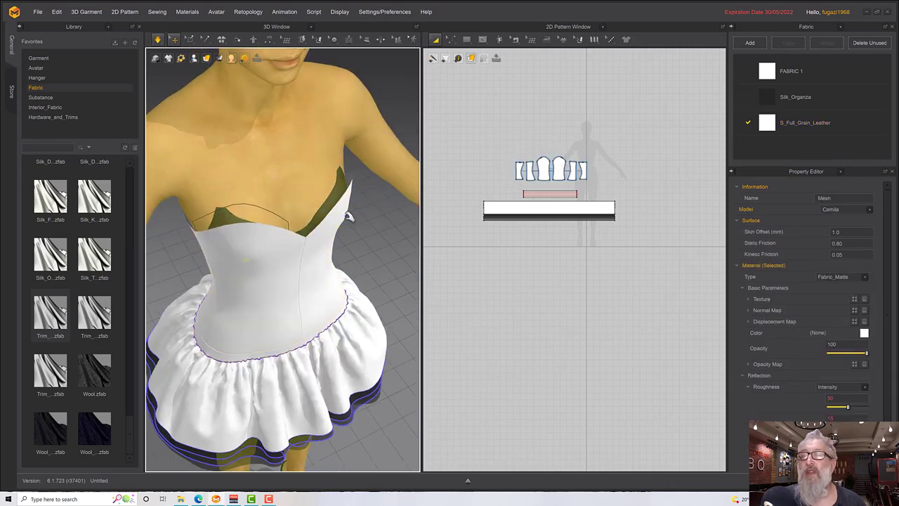
click(320, 247)
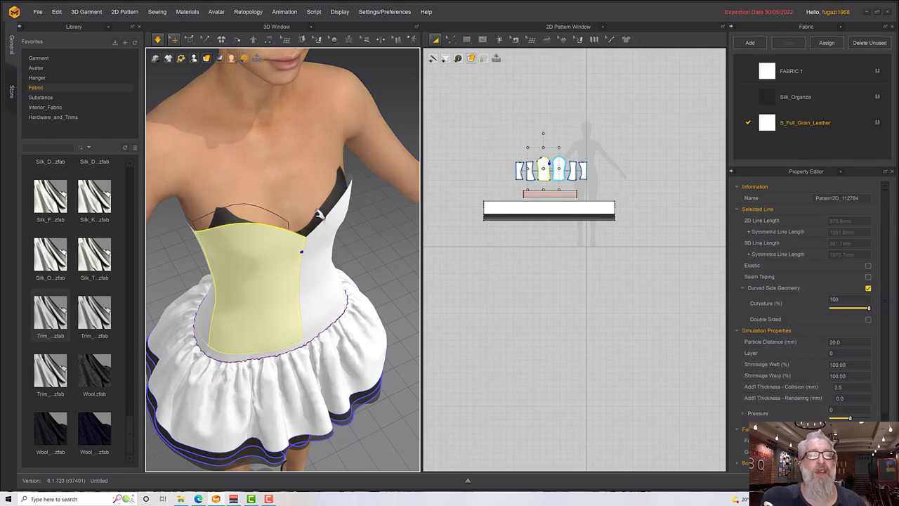
Step: Tack the bodice's centre-front neckline point to the avatar's chest with Tack on Avatar
click(206, 40)
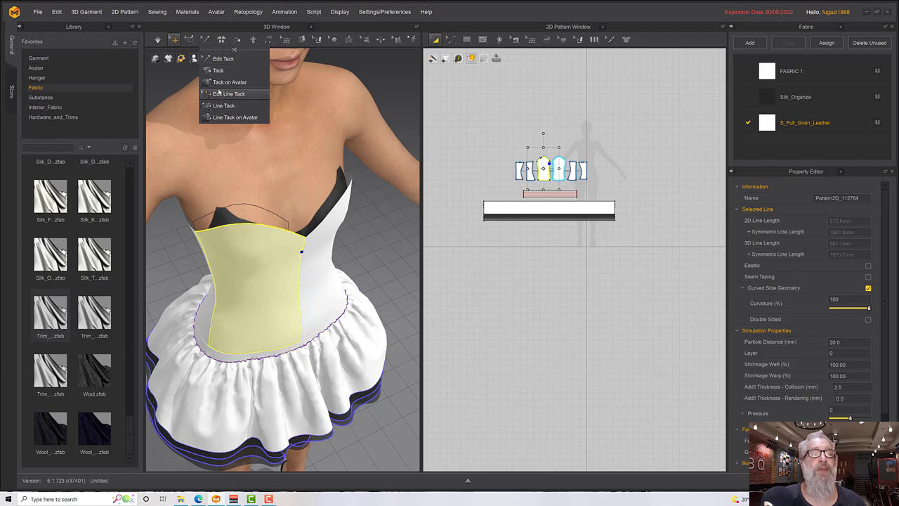
click(223, 82)
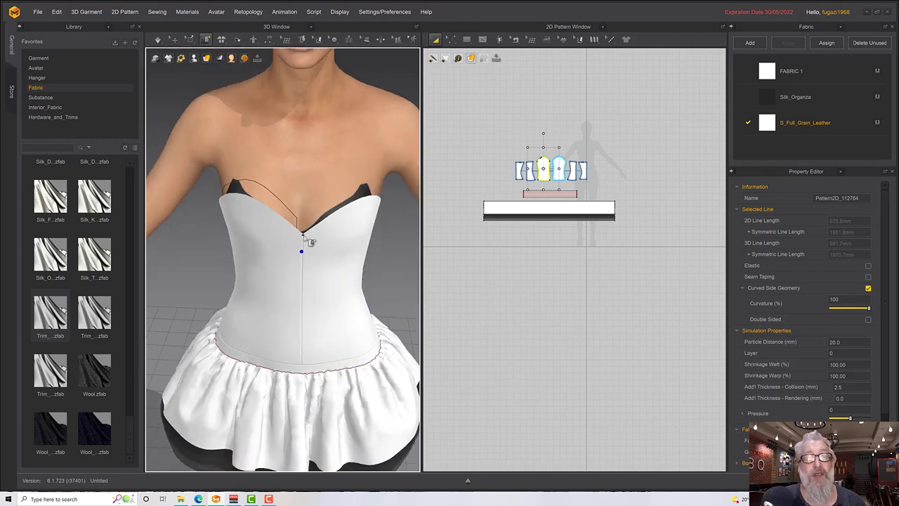
click(302, 239)
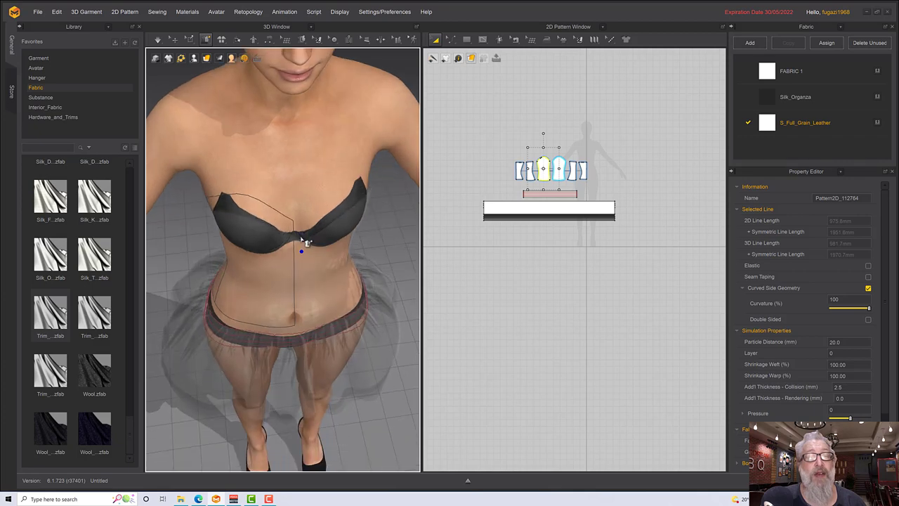
click(303, 233)
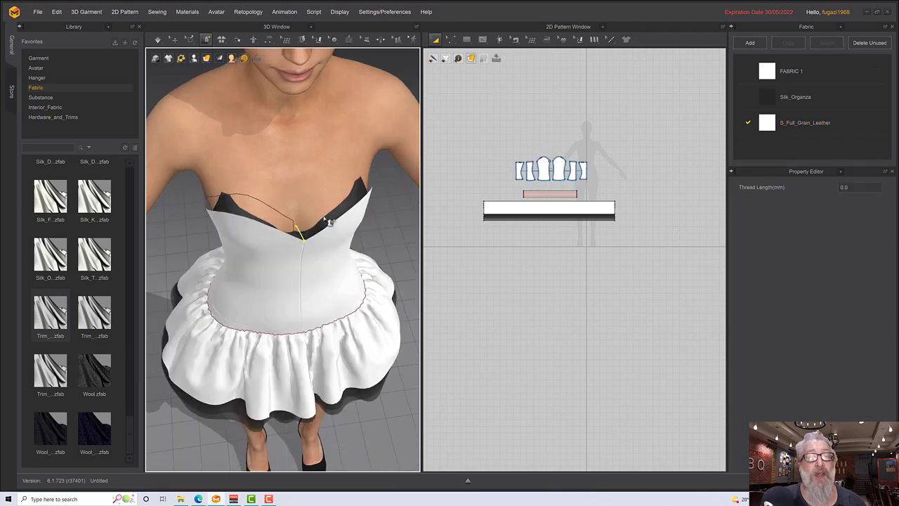
right_drag(323, 217, 318, 193)
scroll(318, 210, up, 2)
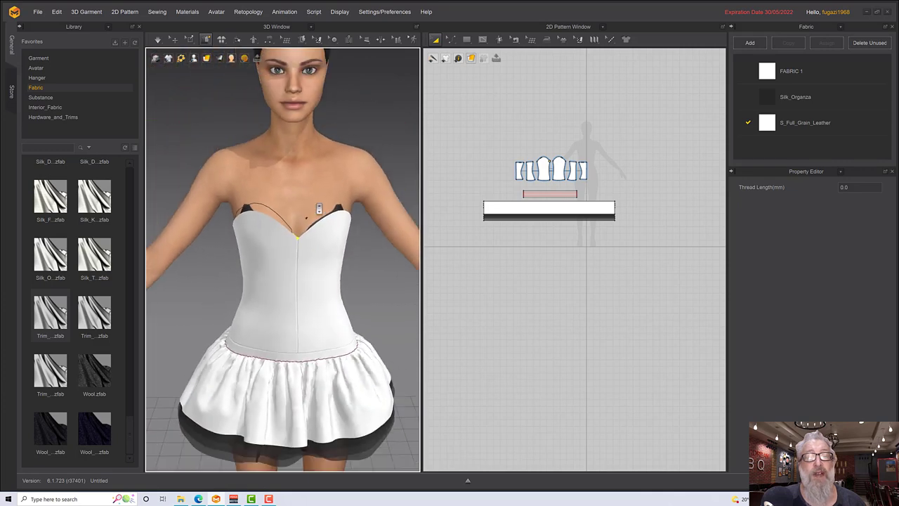
Step: Simulate the garment and pull the front panel sideways along the centre-front seam at the waist and hem to straighten it
scroll(319, 209, down, 6)
key(space)
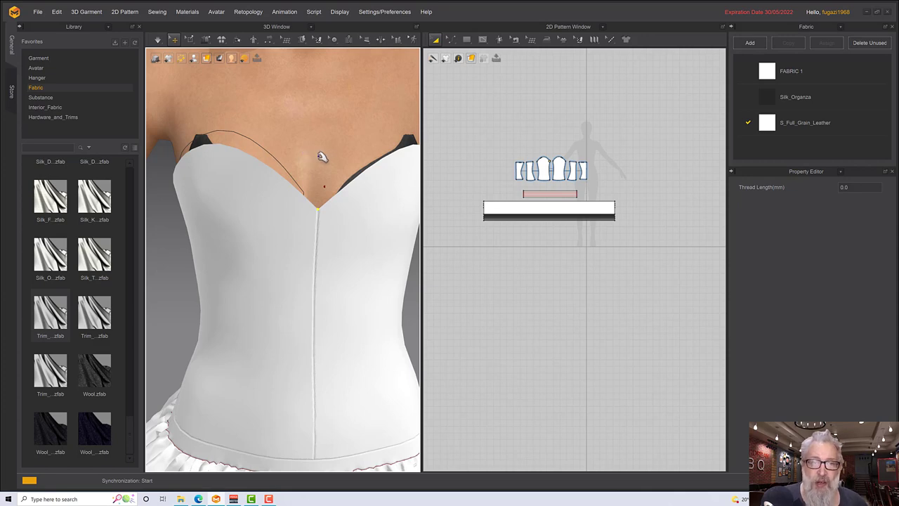
key(space)
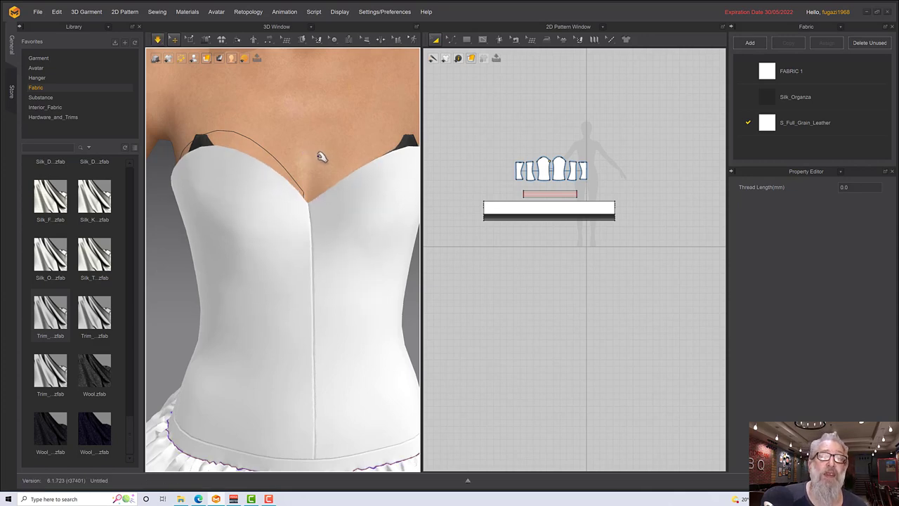
click(269, 324)
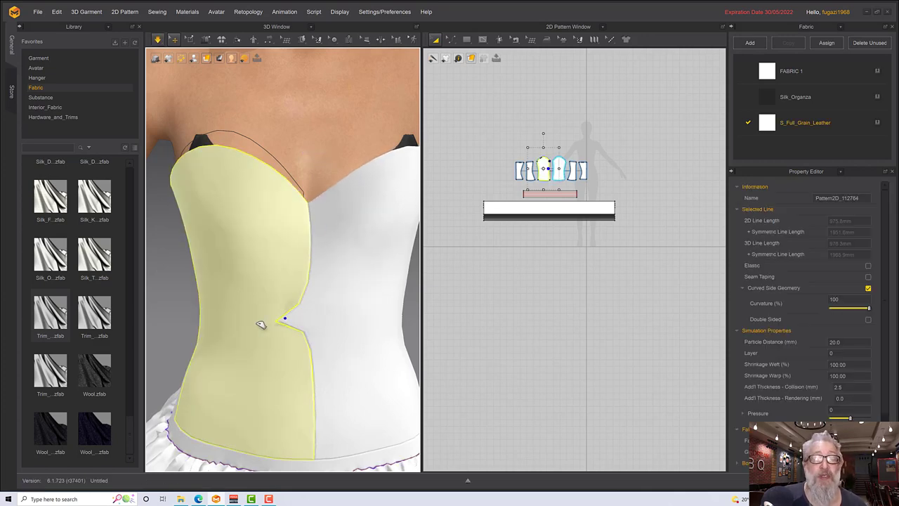
mouse_move(275, 402)
mouse_down()
mouse_move(255, 404)
mouse_move(282, 415)
mouse_up()
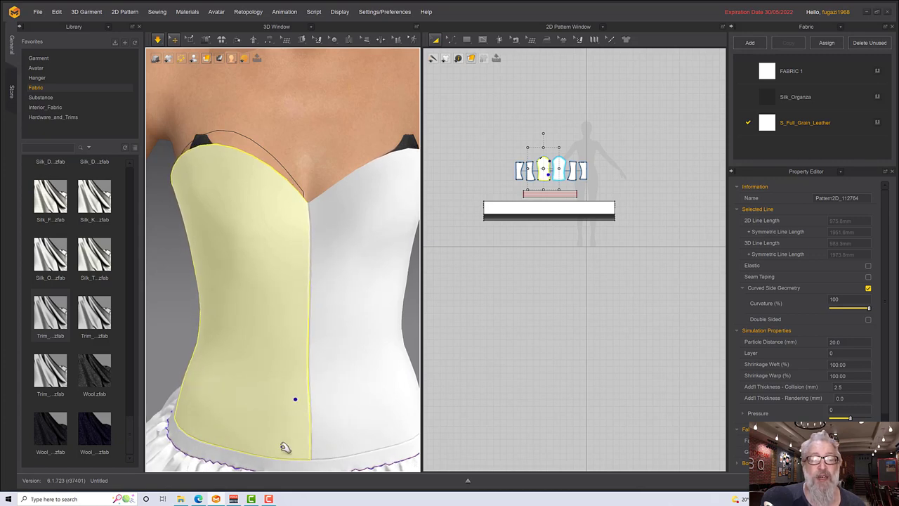
drag(264, 450, 295, 370)
Step: Tack the upper corner of the seam between the front and side bodice panels to the avatar's matching guide-line corner
right_drag(295, 370, 352, 324)
right_drag(258, 273, 267, 312)
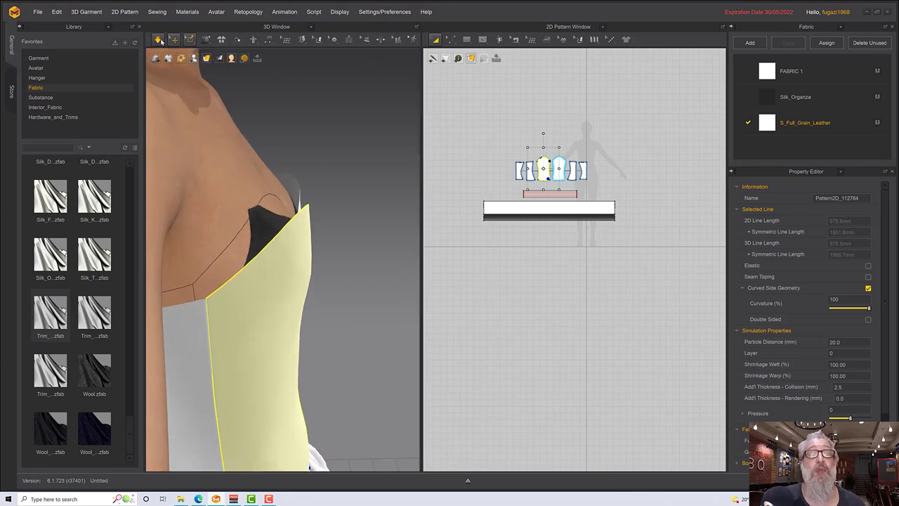
mouse_move(189, 40)
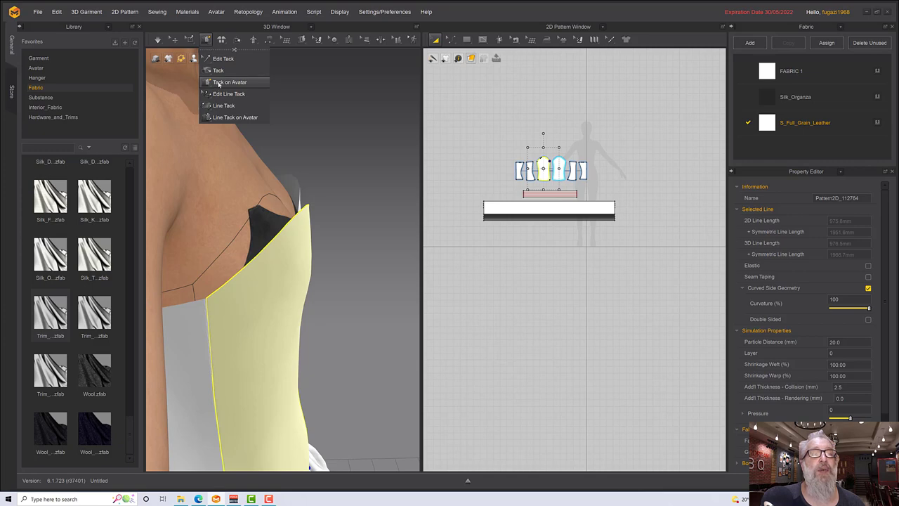
click(219, 82)
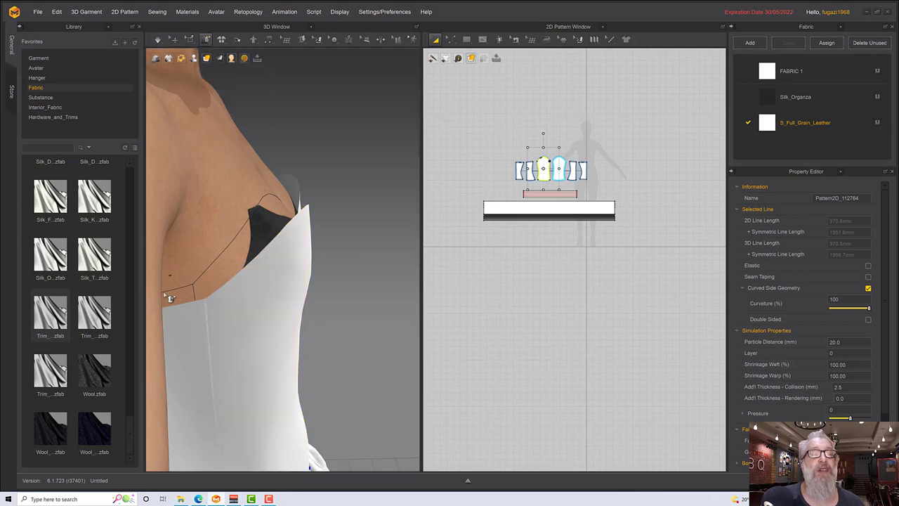
click(206, 302)
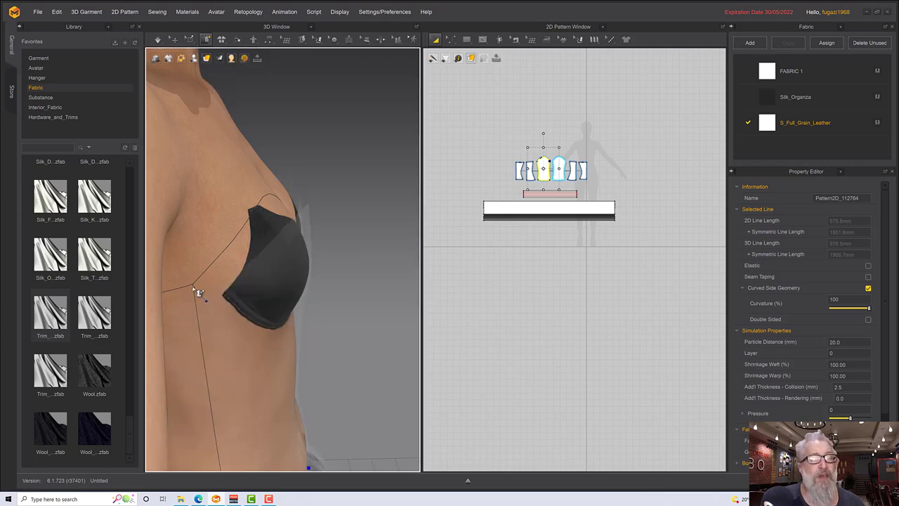
click(194, 286)
Step: Simulate the garment and pull the front panel's curved neckline edge upward over the bust
right_drag(297, 313, 60, 278)
right_drag(162, 261, 433, 257)
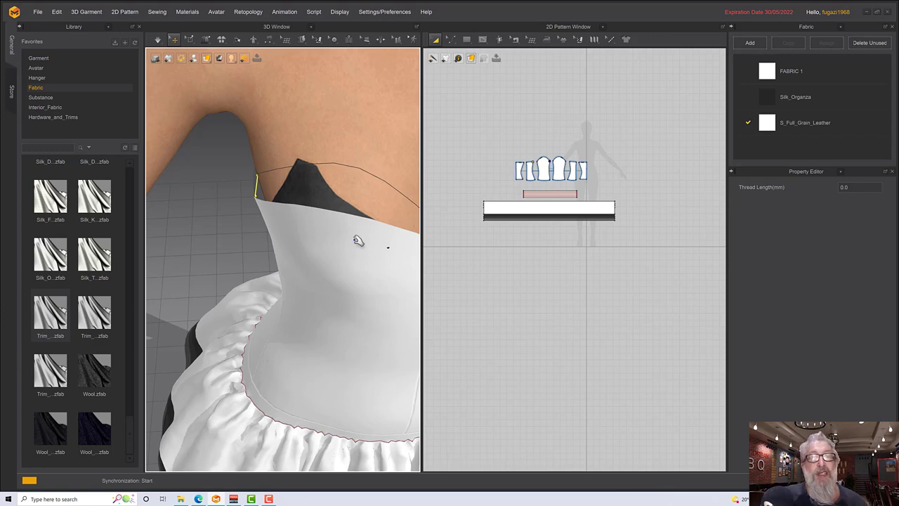
mouse_move(355, 240)
right_down()
mouse_move(378, 223)
mouse_move(363, 225)
right_up()
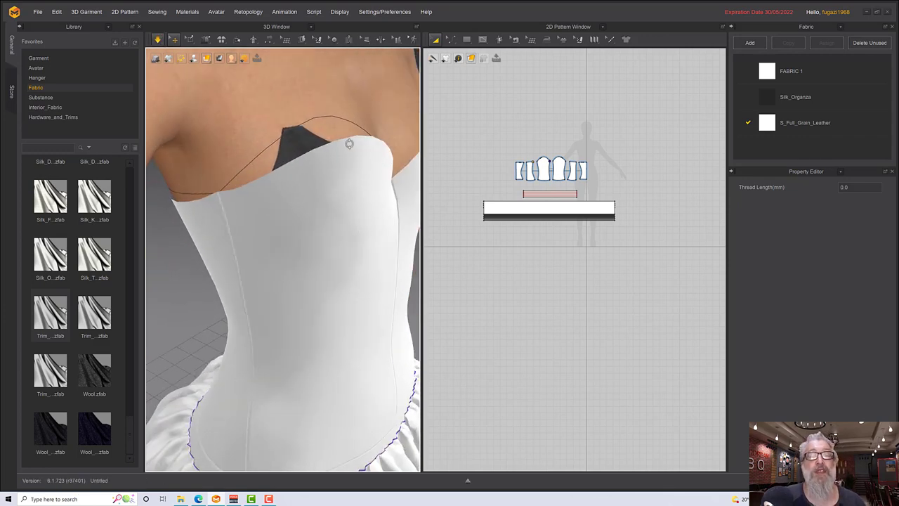
click(351, 145)
drag(341, 125, 338, 91)
Step: Use Tack on Avatar to fix the upper ends of the side-back and centre-back seams to the avatar's guide-line corners
right_drag(341, 161, 343, 270)
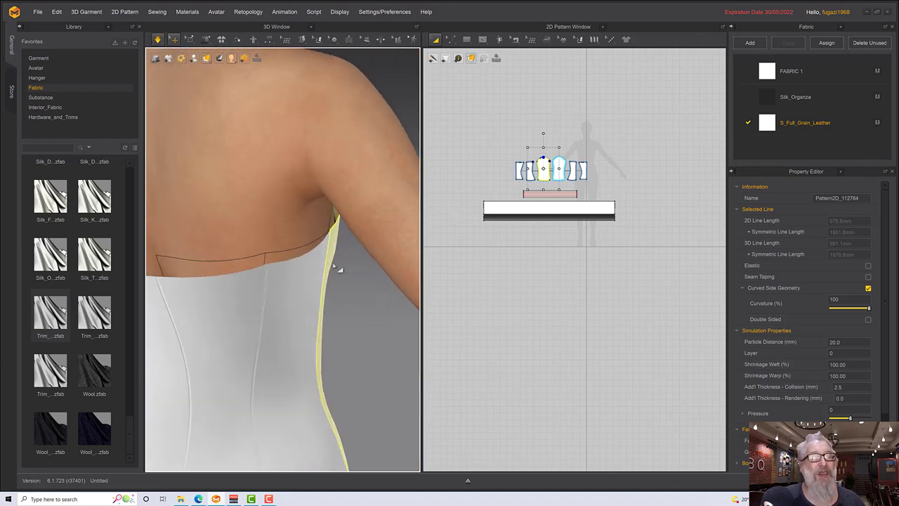
right_drag(330, 237, 253, 204)
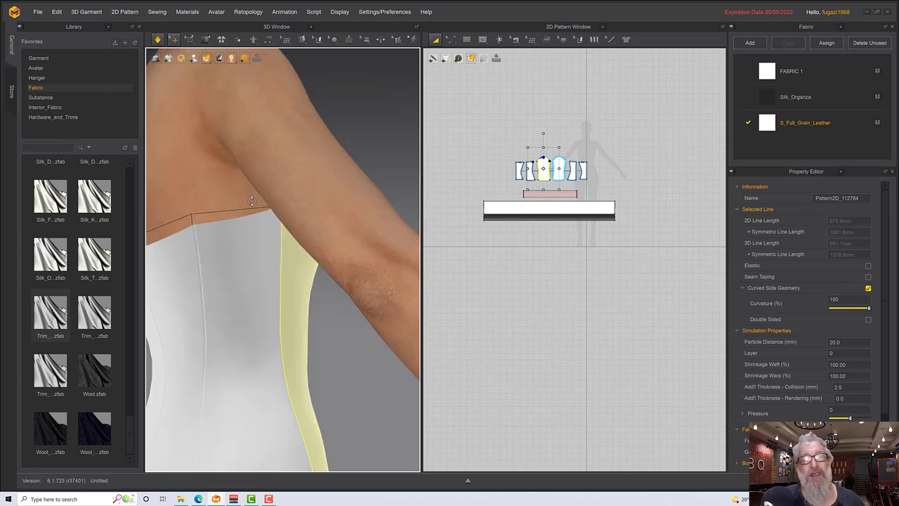
right_drag(307, 252, 364, 253)
right_drag(335, 161, 311, 153)
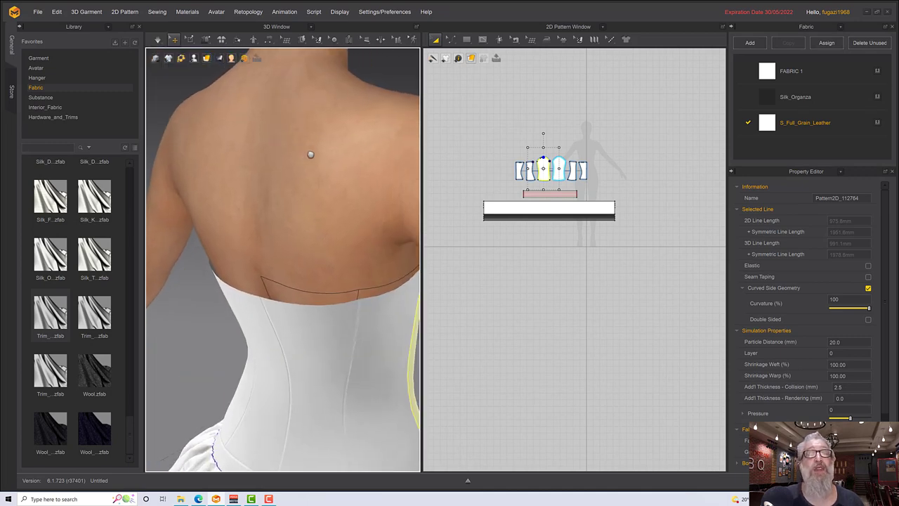
click(205, 39)
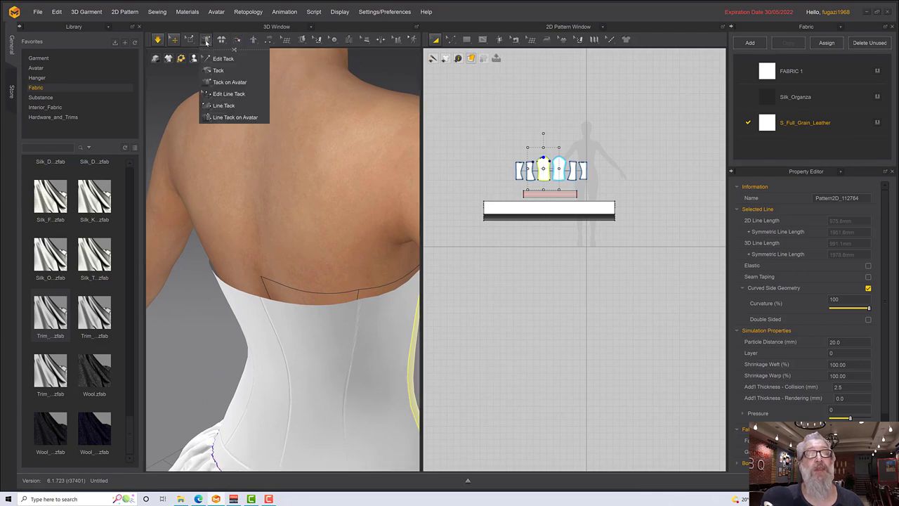
click(362, 320)
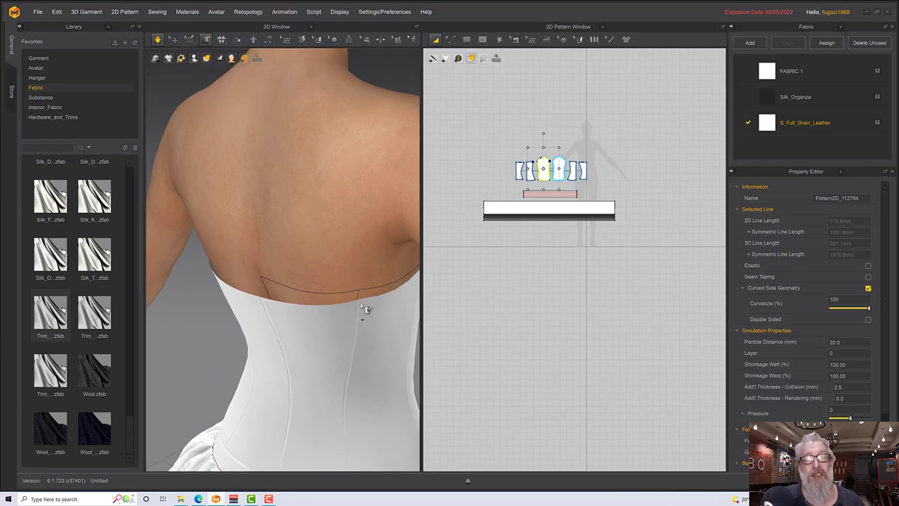
click(359, 298)
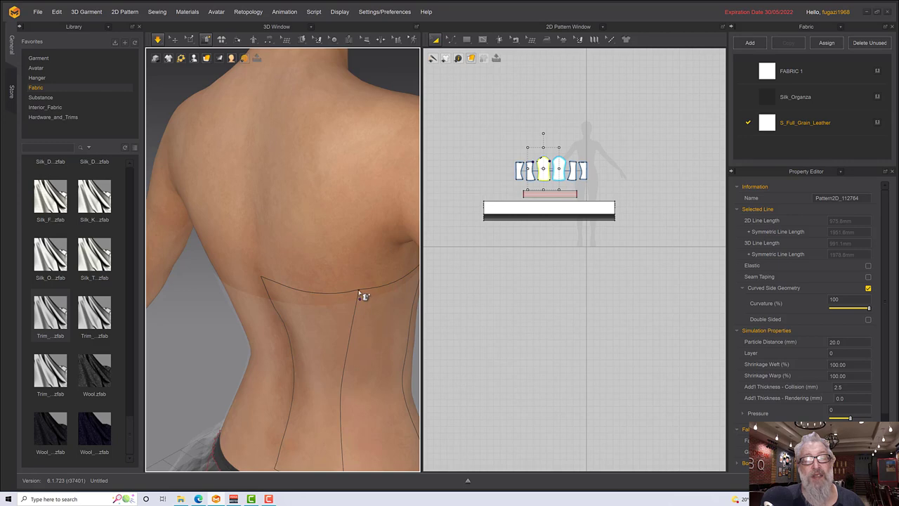
click(359, 293)
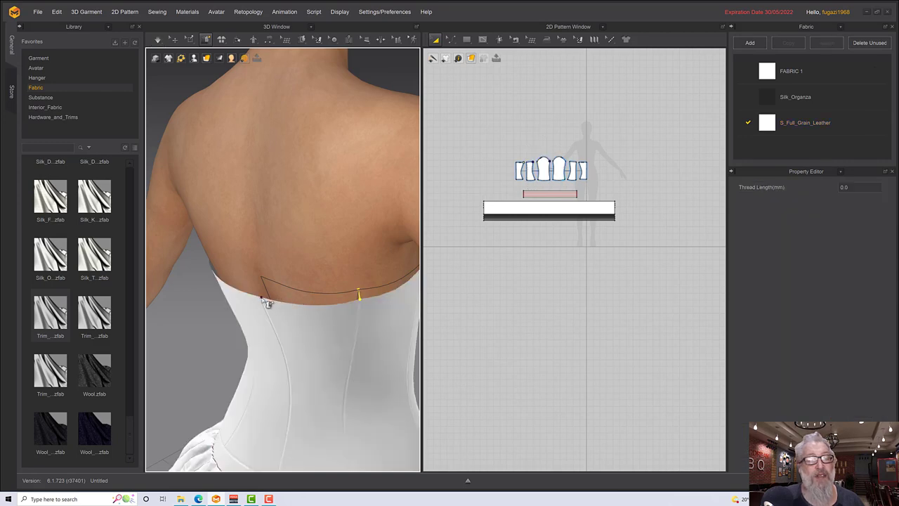
click(262, 298)
click(261, 278)
Step: Simulate the garment to draw the back neckline up to its new tacks
right_drag(327, 269, 346, 244)
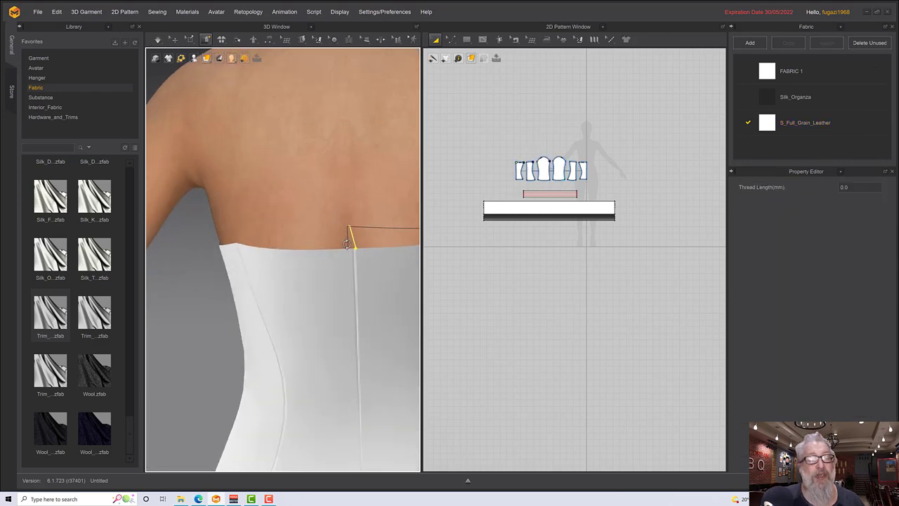
middle_drag(349, 244, 267, 249)
key(space)
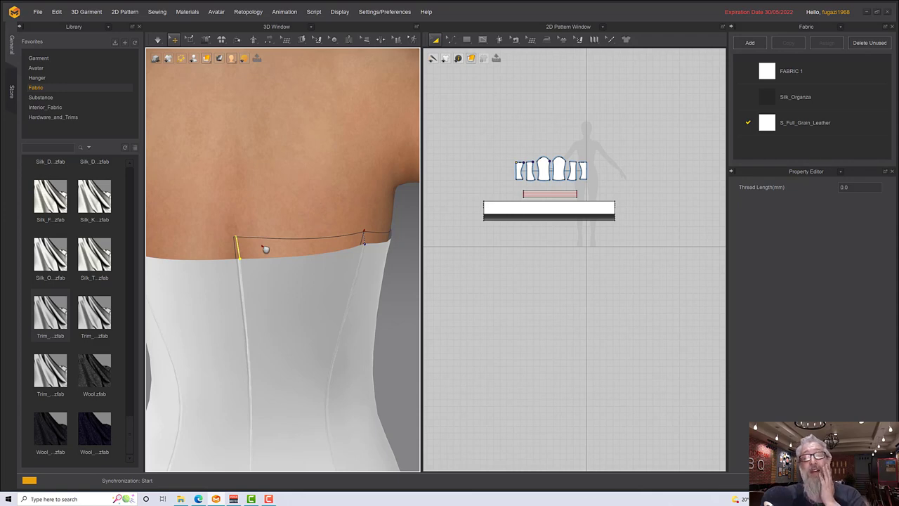
key(space)
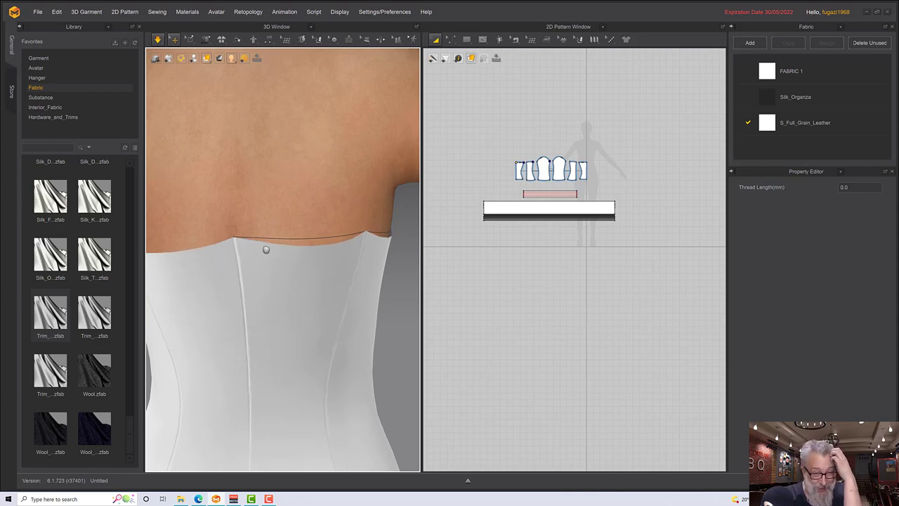
Step: Pull the opposite side panel's upper edge into place under the arm and check the bodice from front and back
right_drag(273, 220, 368, 251)
middle_drag(337, 248, 289, 244)
click(238, 242)
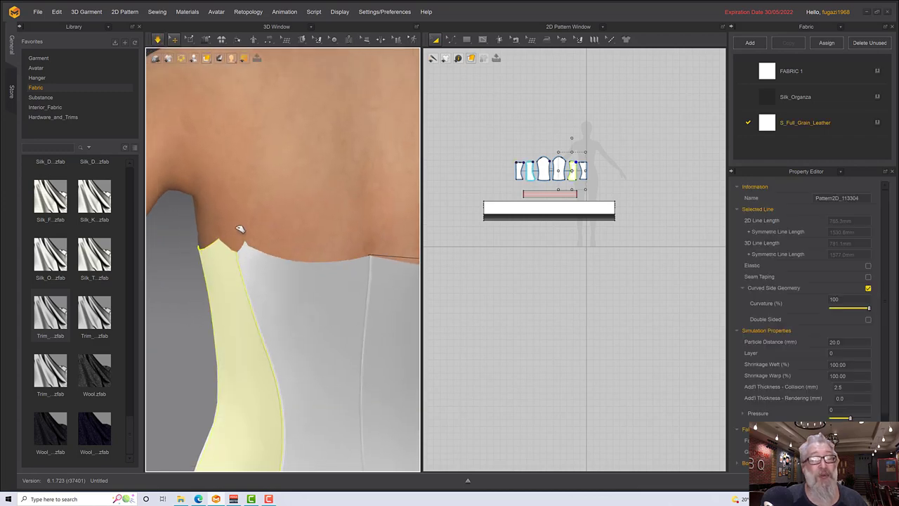
drag(247, 238, 249, 244)
right_drag(249, 262, 345, 265)
scroll(331, 297, down, 5)
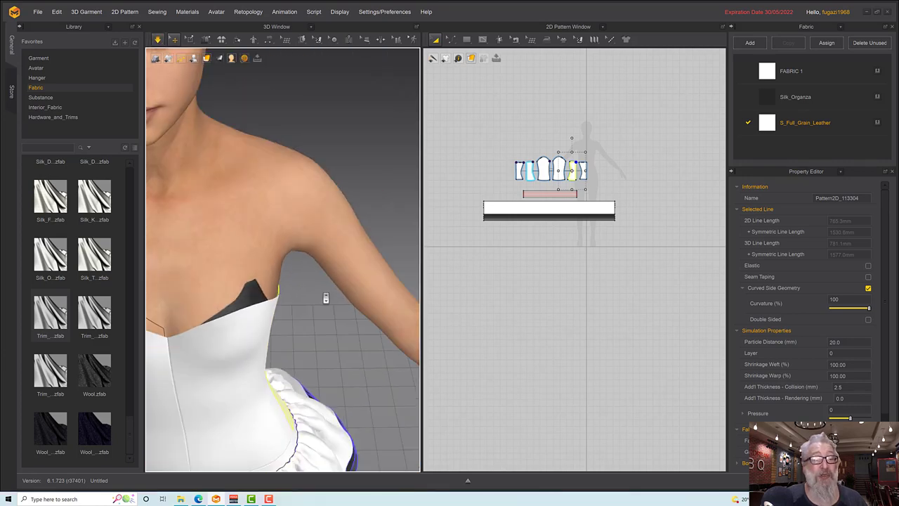
right_drag(325, 300, 386, 269)
key(space)
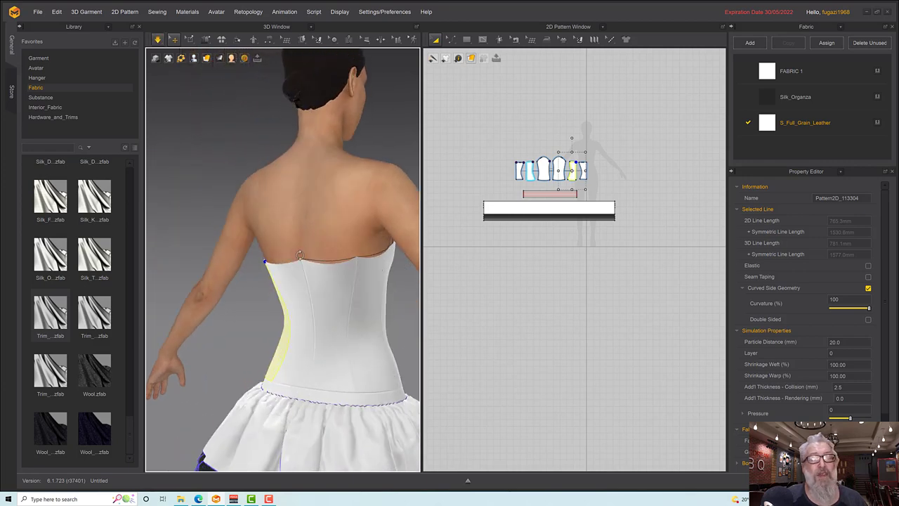
Step: Use Edit Pattern to delete the two extra points on the upper edge of the mirrored back bodice pieces
click(472, 42)
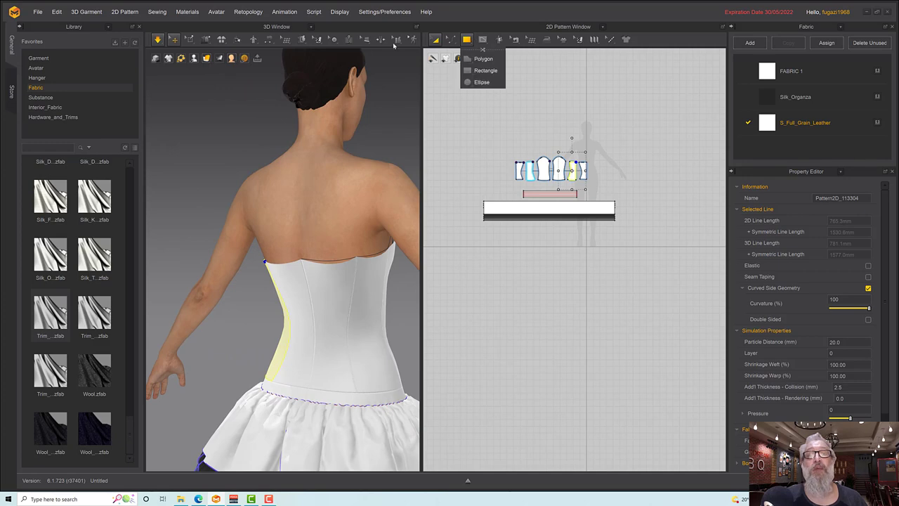
click(451, 40)
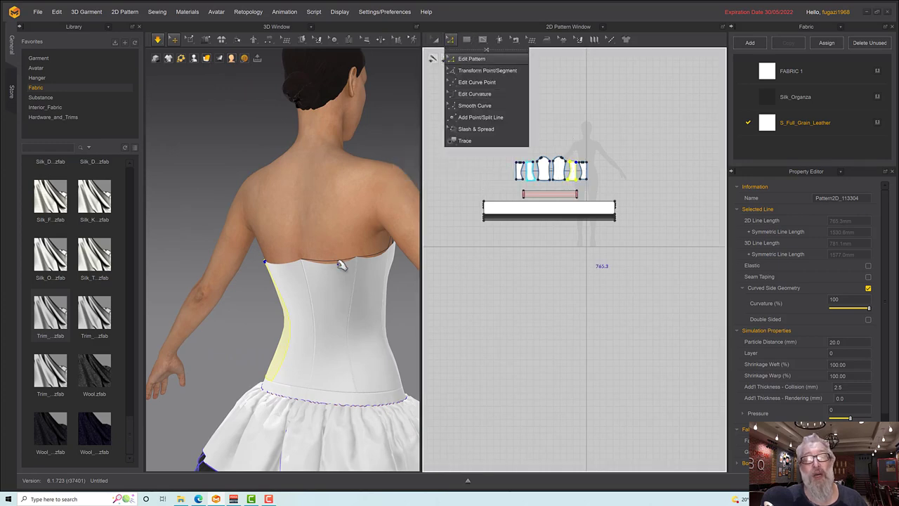
right_drag(372, 212, 352, 198)
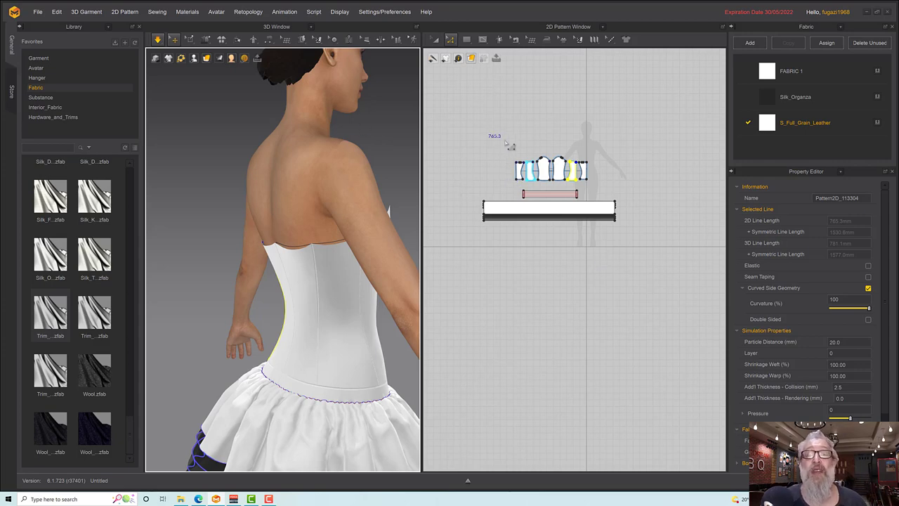
scroll(508, 145, down, 2)
scroll(526, 151, up, 5)
scroll(526, 151, down, 2)
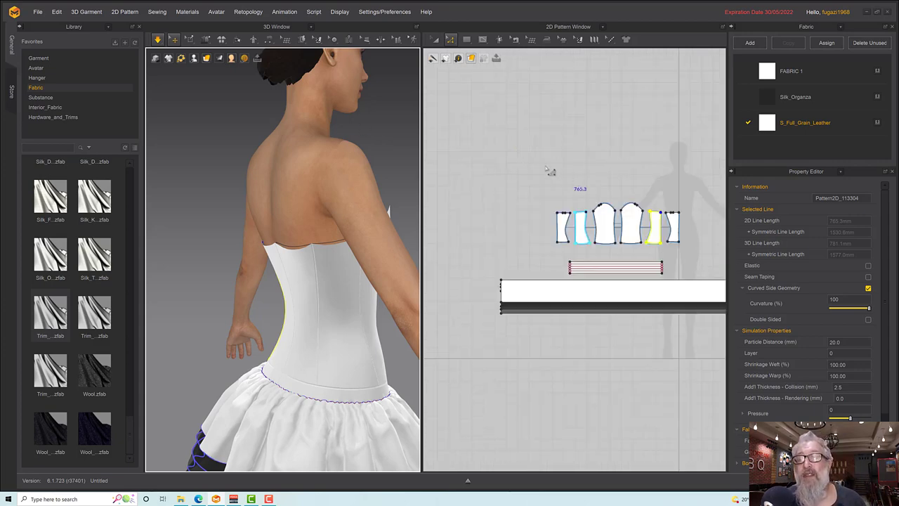
middle_drag(508, 169, 467, 170)
scroll(512, 181, down, 3)
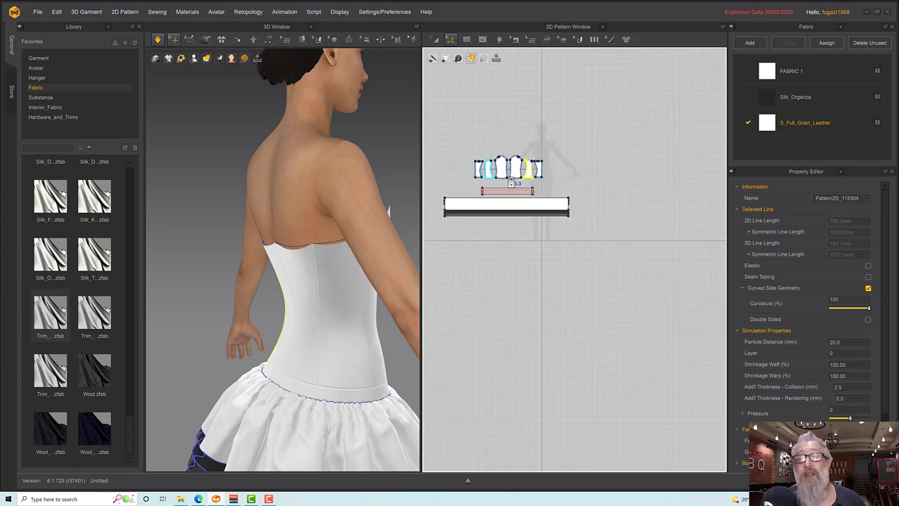
scroll(511, 182, up, 3)
scroll(520, 194, up, 1)
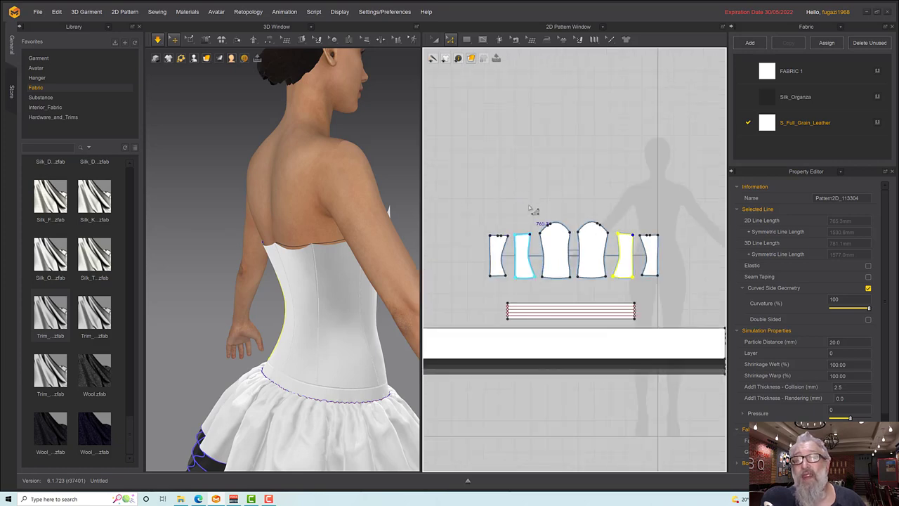
scroll(525, 201, up, 3)
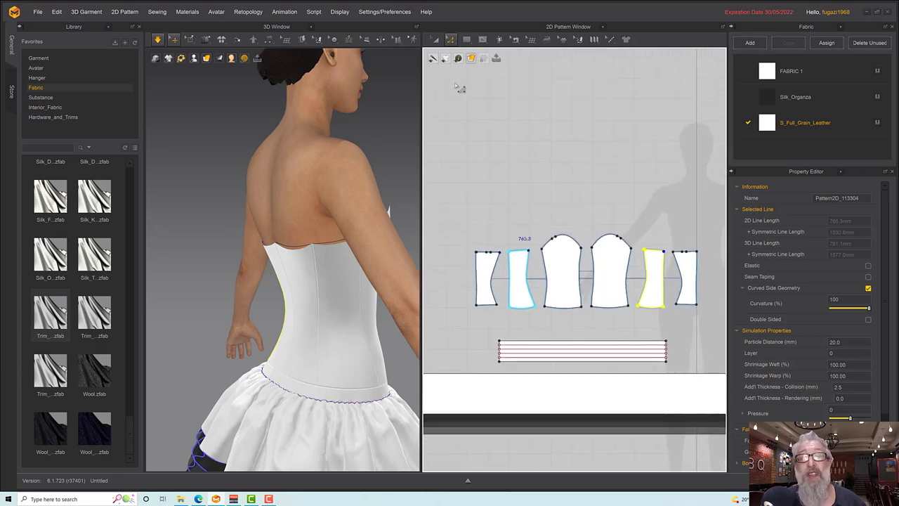
click(450, 40)
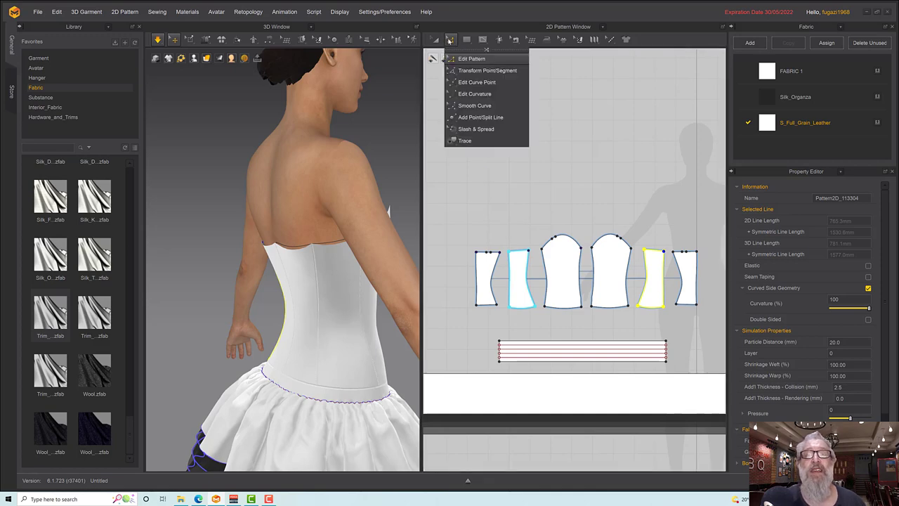
click(485, 228)
click(486, 252)
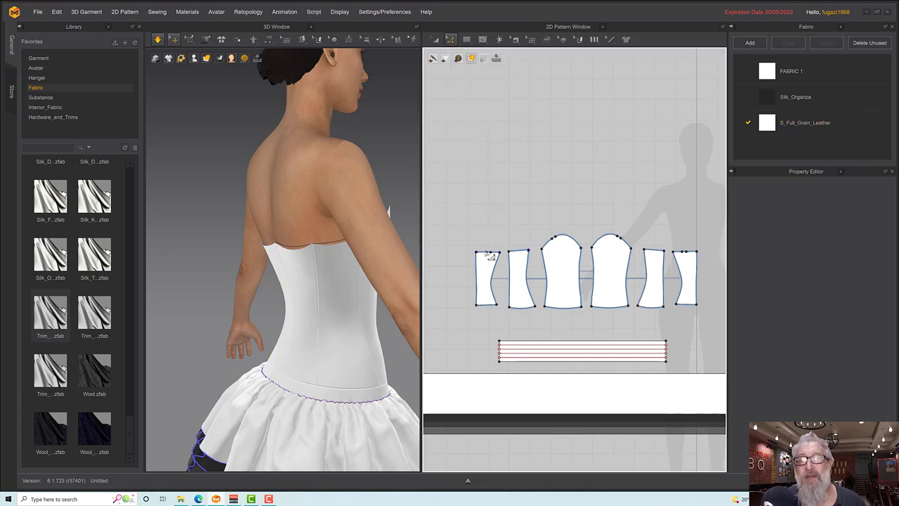
key(Delete)
click(490, 252)
key(Delete)
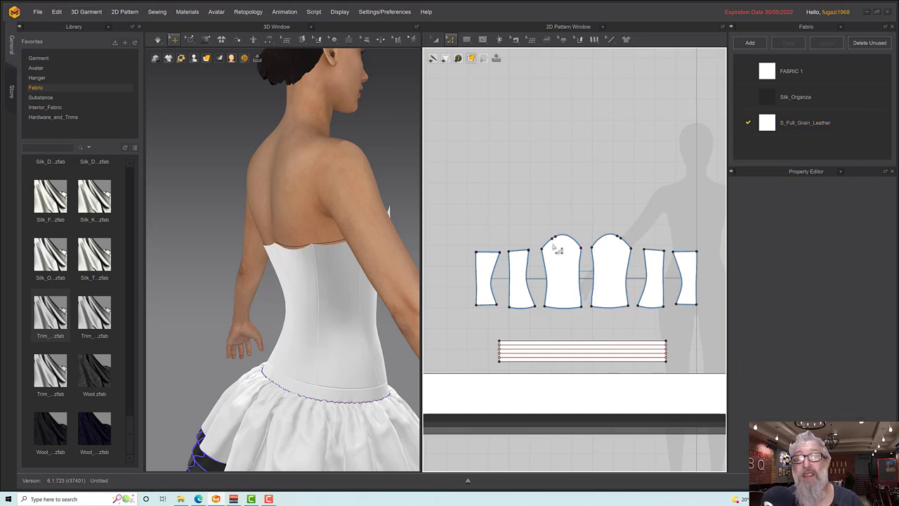
Step: Try deleting the two closely spaced points on the front bodice piece's upper curve, and undo both deletions
click(552, 240)
key(Delete)
click(555, 236)
key(Delete)
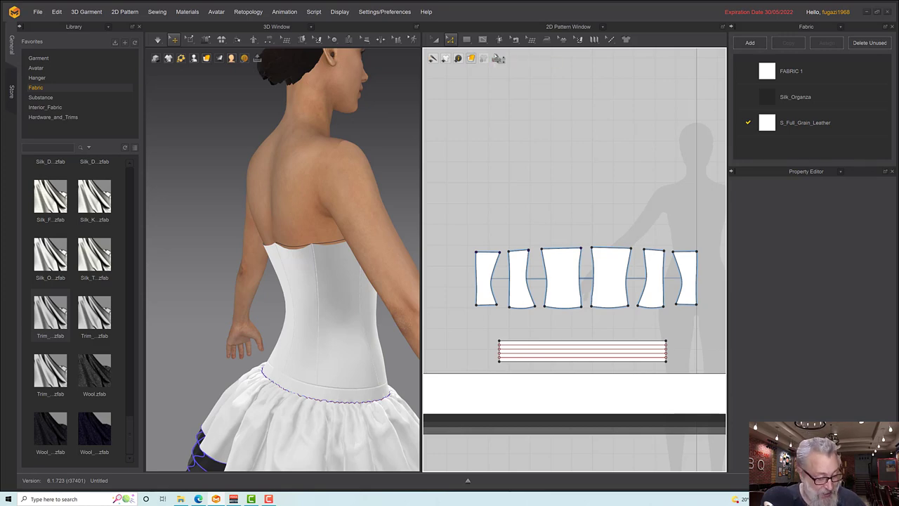
key(ctrl+z)
key(ctrl+z)
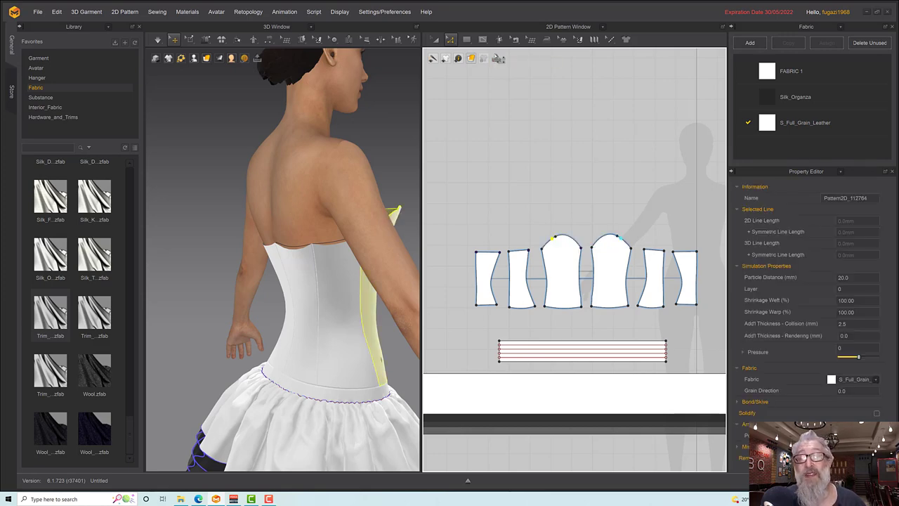
Step: Delete the two closely spaced points on the front bodice piece's upper curve and simulate the garment
right_click(552, 240)
click(572, 252)
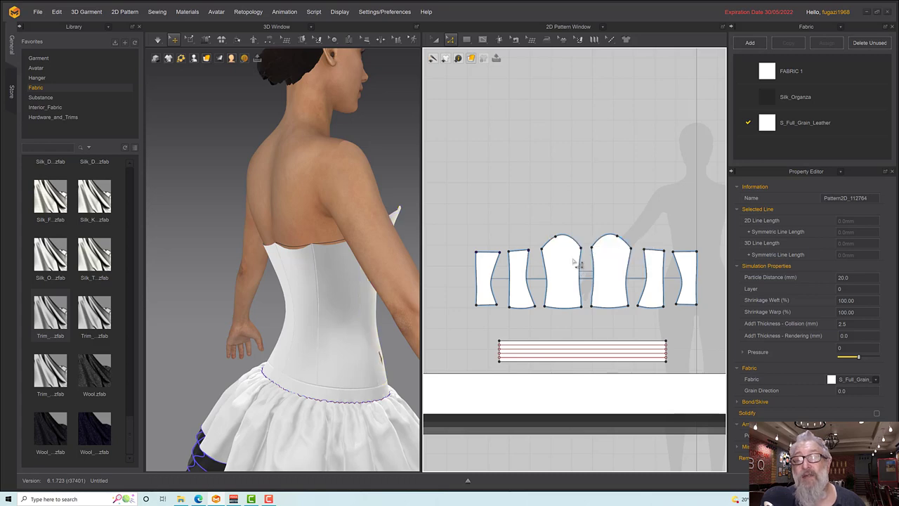
right_click(553, 237)
click(573, 271)
right_drag(385, 252, 297, 250)
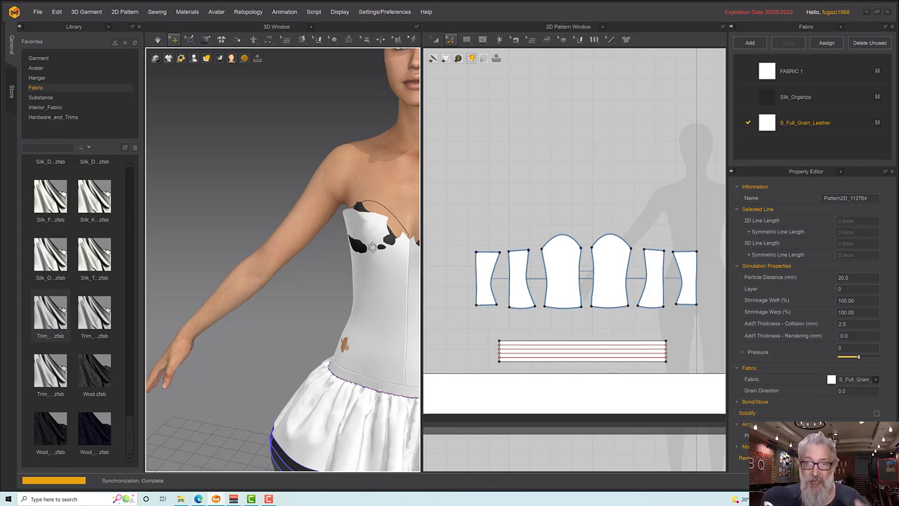
right_drag(377, 249, 453, 241)
key(space)
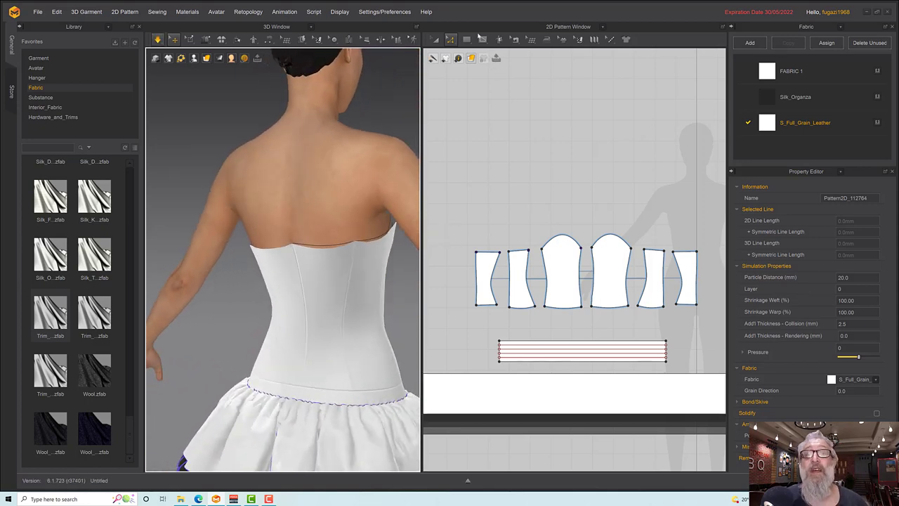
Step: Turn on 10 mm wide seam taping for the upper edges of the back, side and front bodice pieces
click(497, 252)
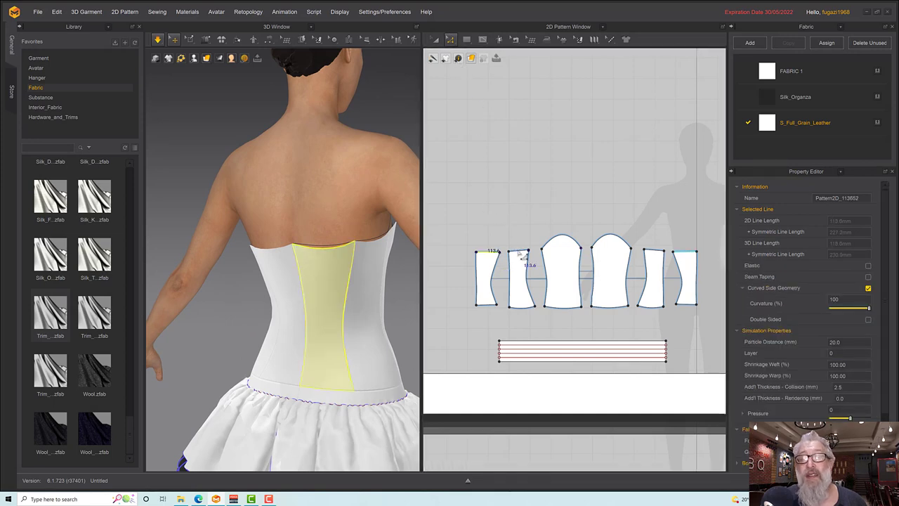
shift+click(561, 242)
shift+click(524, 251)
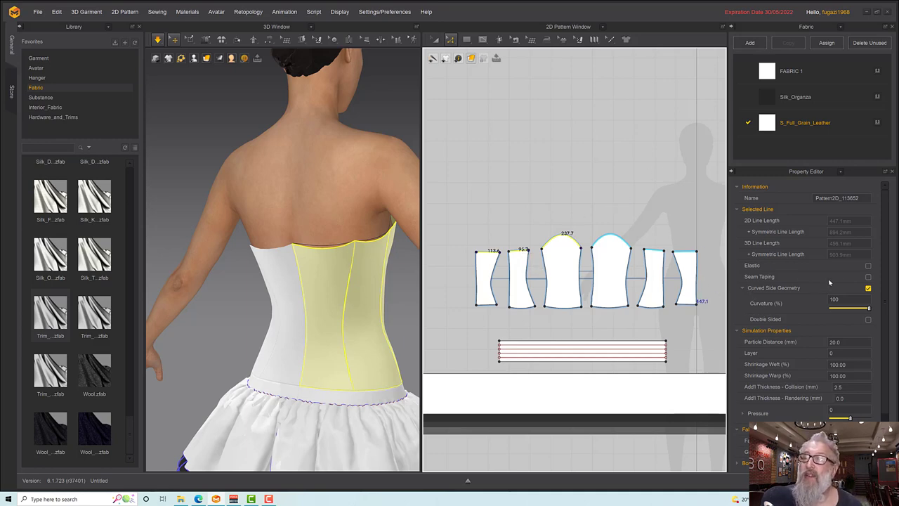
click(868, 277)
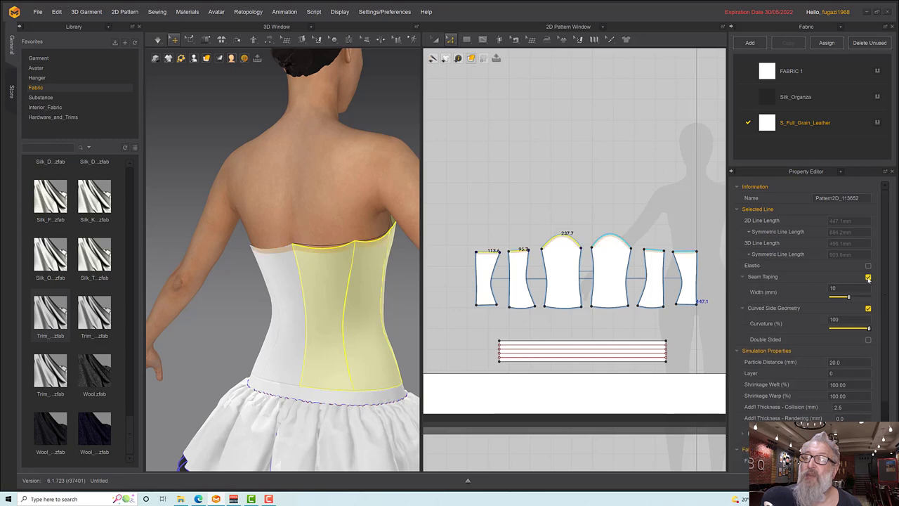
Step: Simulate the garment with the taped neckline and inspect the bodice's upper edge from back and front
scroll(324, 258, up, 5)
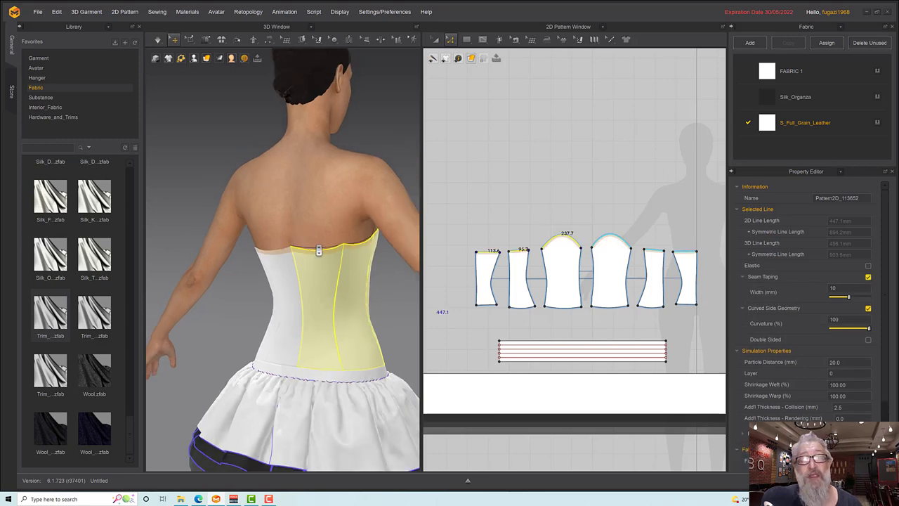
right_drag(388, 253, 333, 262)
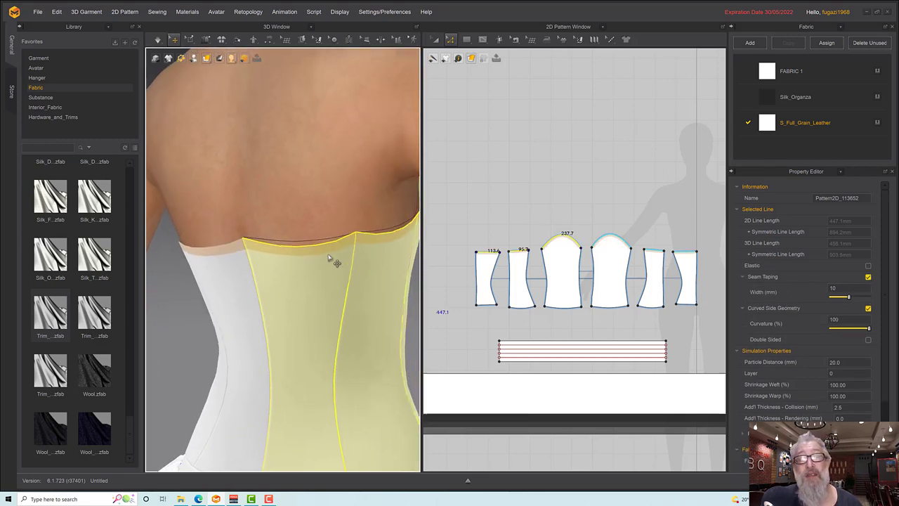
key(space)
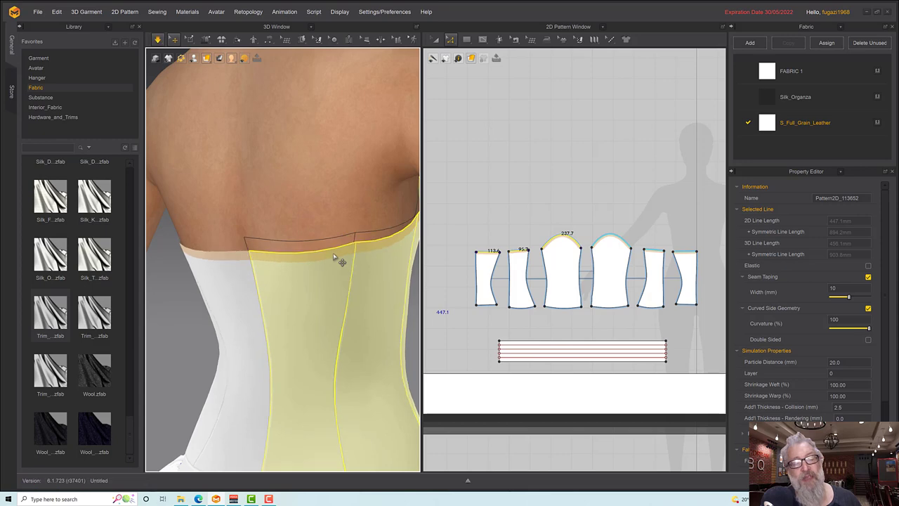
right_drag(345, 260, 382, 267)
key(space)
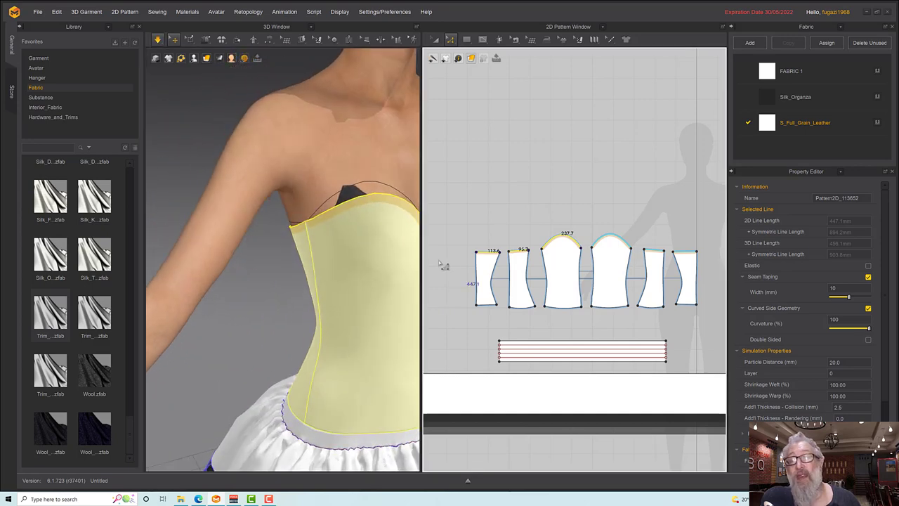
right_click(645, 312)
right_drag(376, 281, 358, 277)
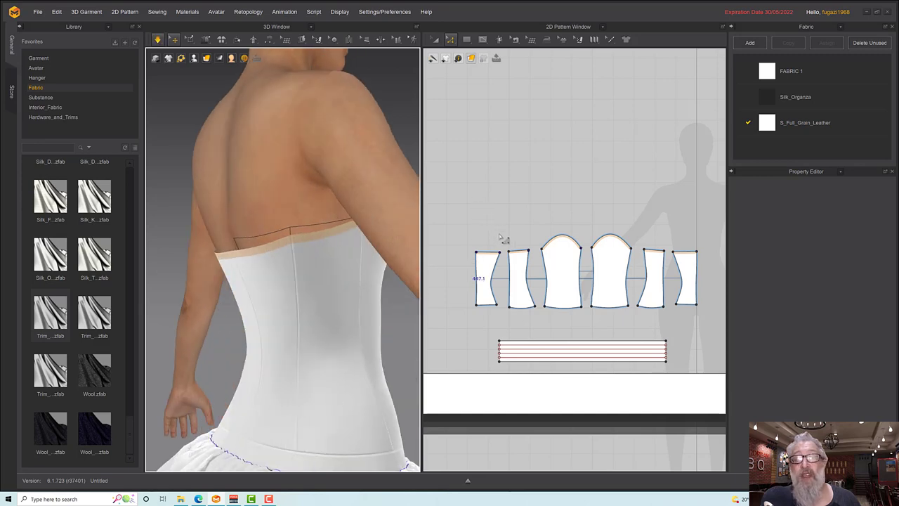
Step: Set the seam taping preset of the bodice's upper edges to the pocket-bone reinforcement
click(489, 254)
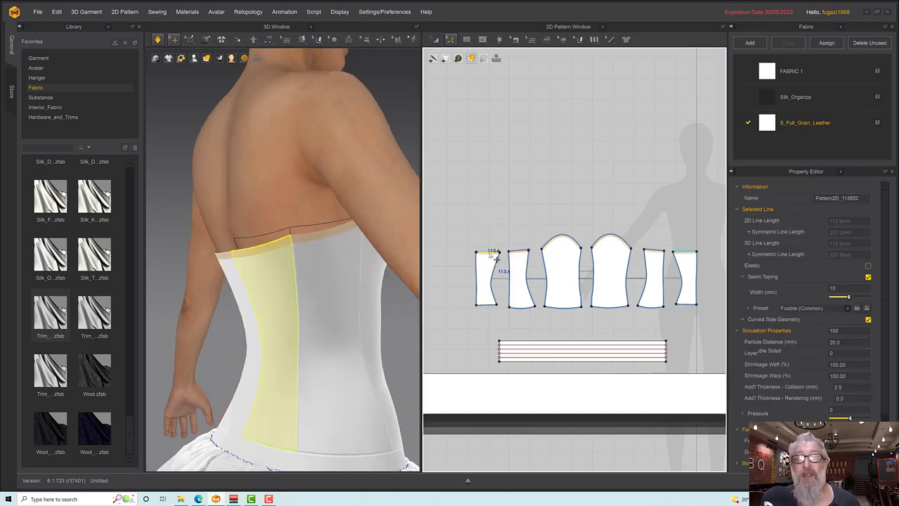
click(559, 245)
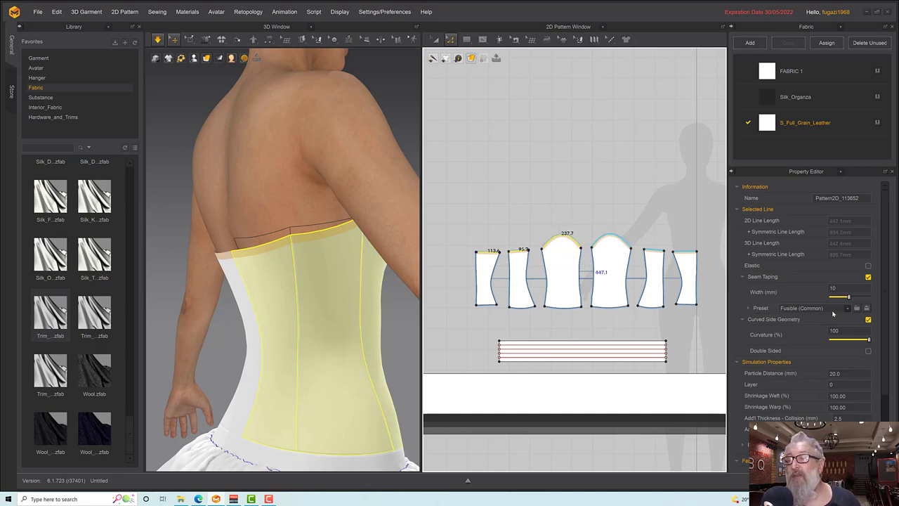
click(847, 309)
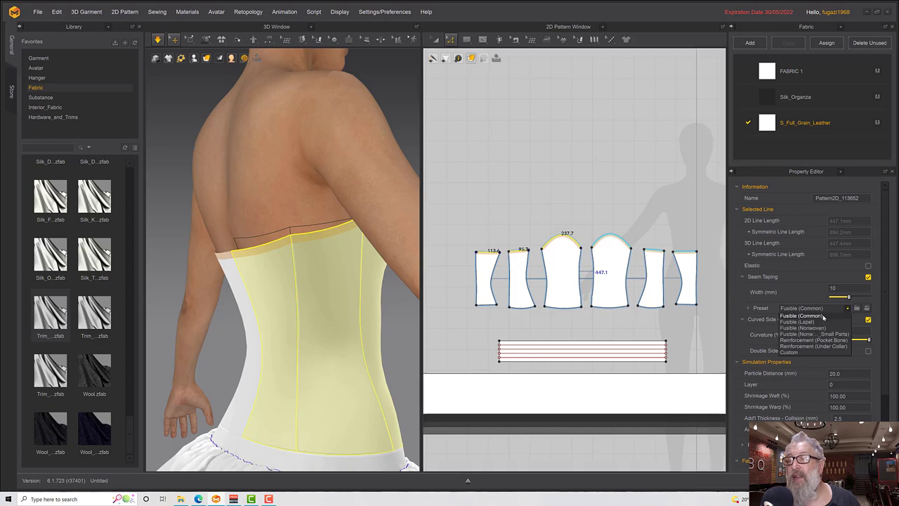
click(796, 339)
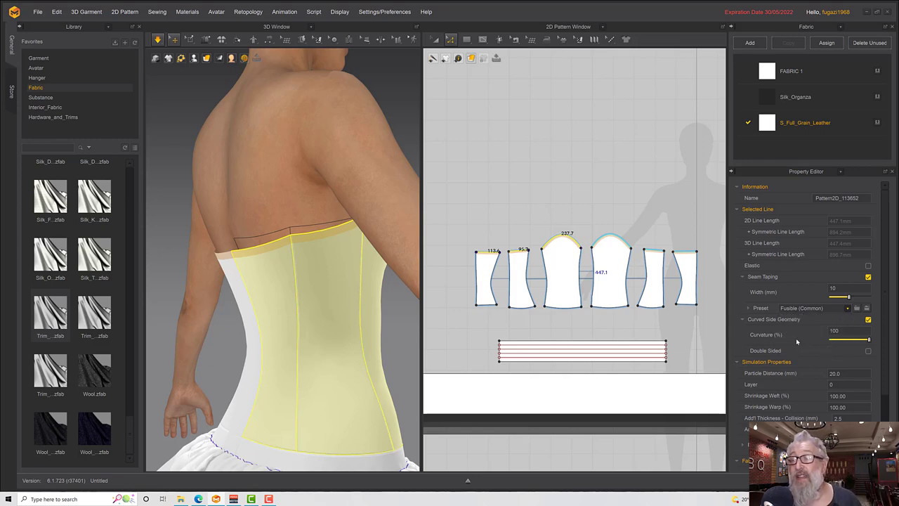
Step: Simulate the garment with the stiffer taping and check the bodice from the back and the front
right_drag(383, 271, 390, 274)
key(space)
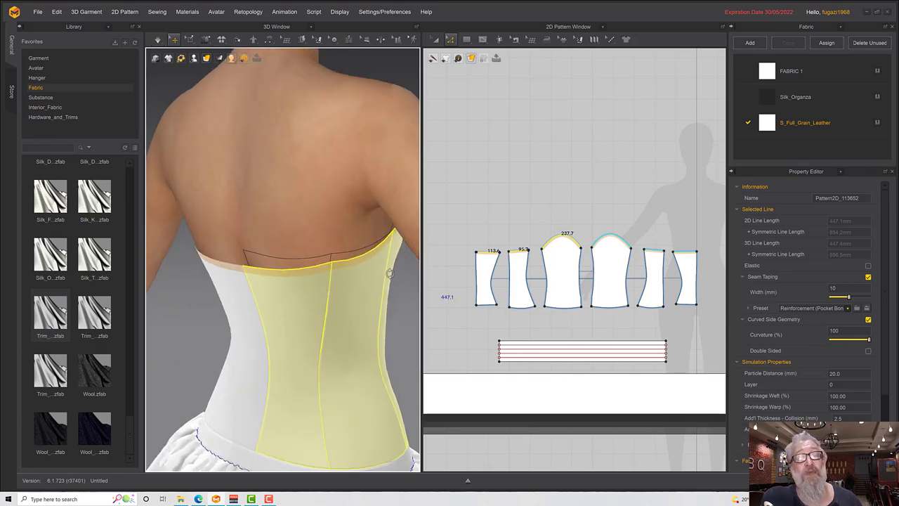
click(158, 39)
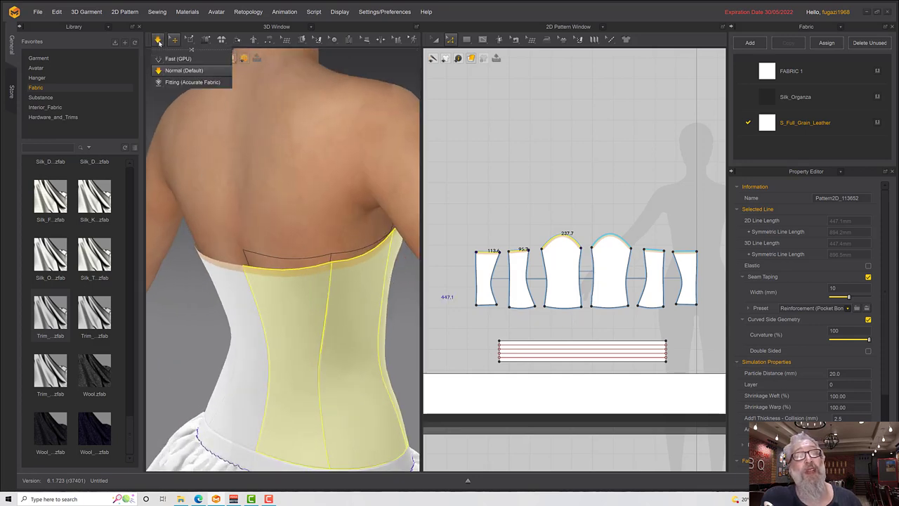
right_drag(275, 222, 348, 260)
key(space)
scroll(348, 259, down, 5)
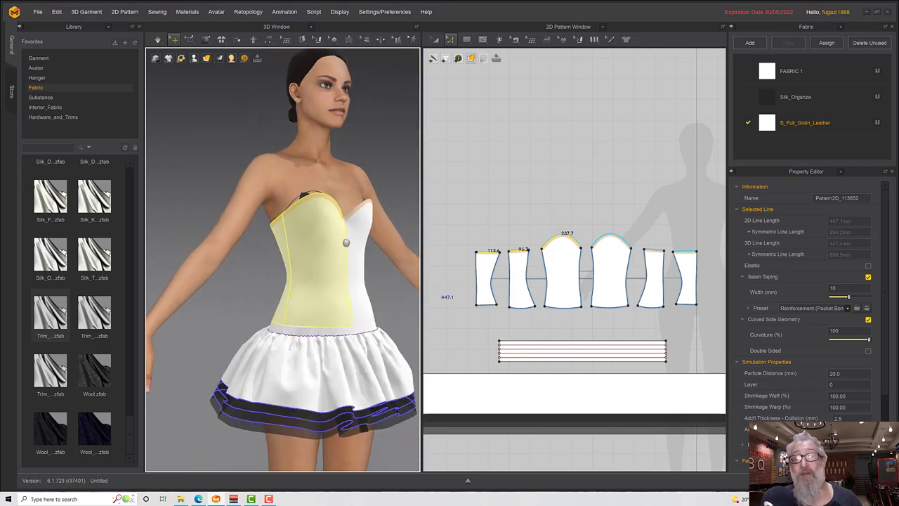
Step: Run the simulation again and pull the front bodice's upper edge up over the bust
scroll(342, 258, up, 5)
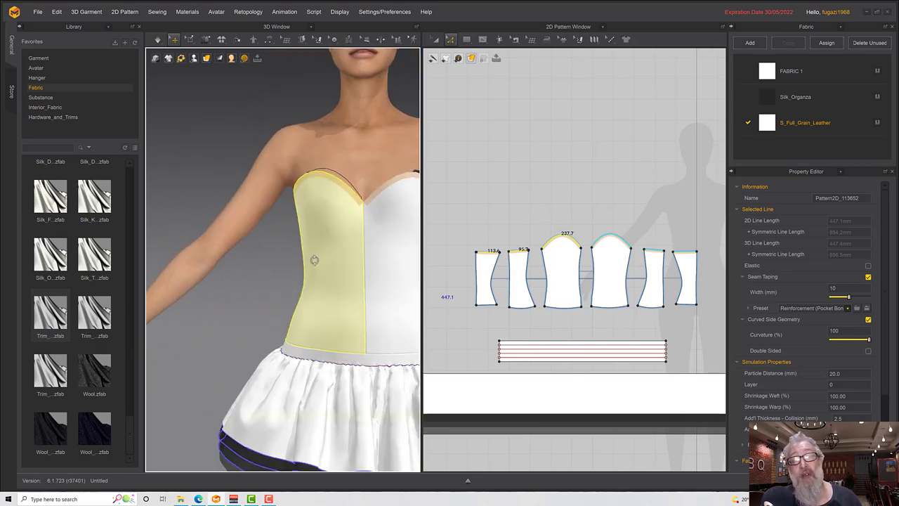
right_drag(346, 263, 320, 265)
key(space)
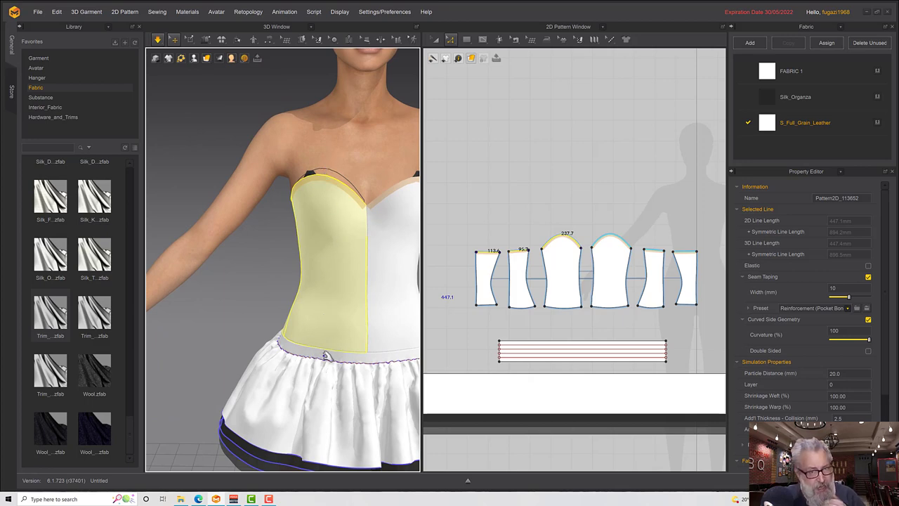
right_drag(343, 328, 365, 330)
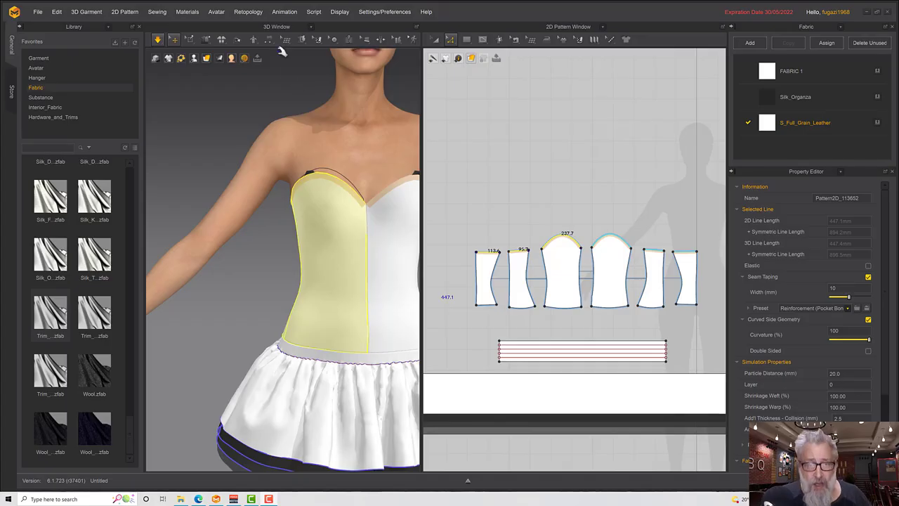
right_drag(338, 239, 305, 160)
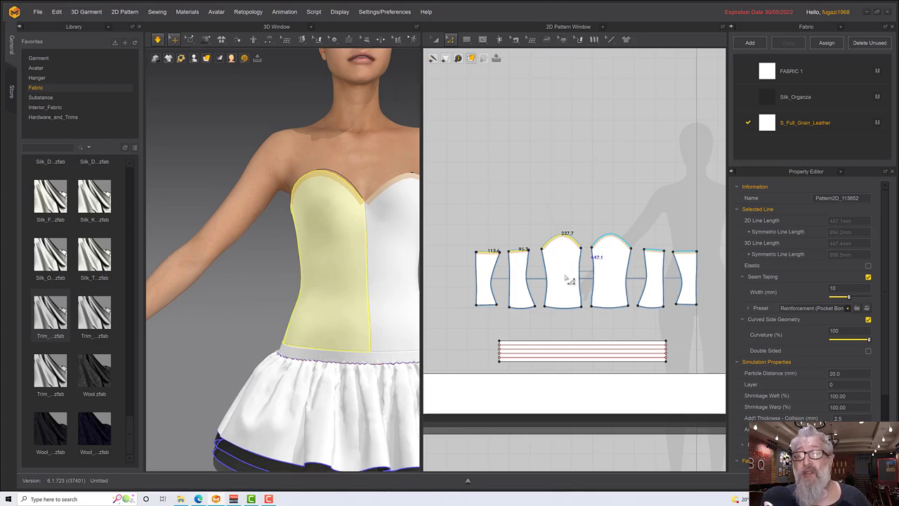
Step: Draw a vertical internal line about 352 mm long down the middle of the front bodice piece, from upper curve to lower edge
click(483, 39)
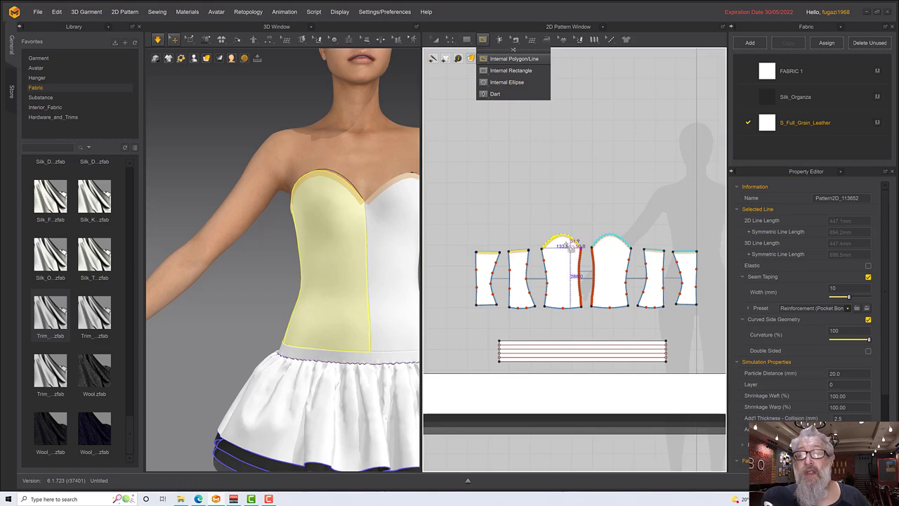
click(561, 235)
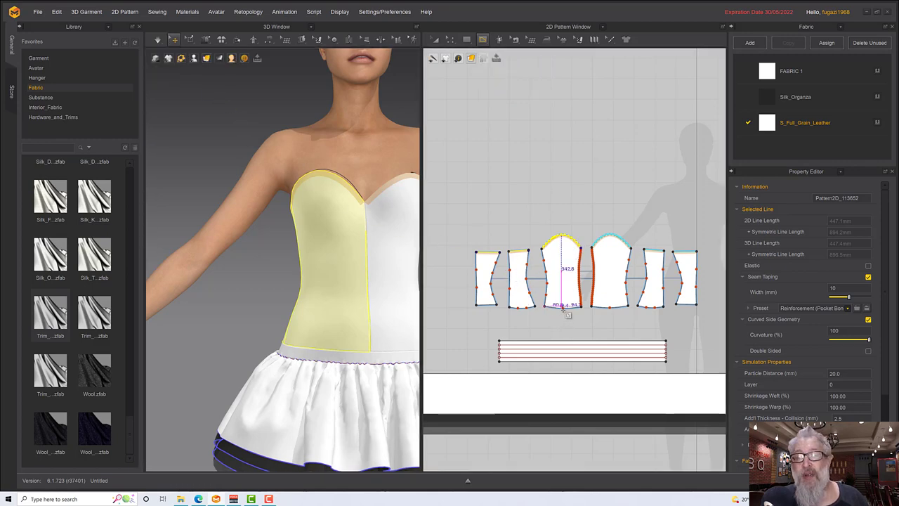
double_click(563, 308)
click(563, 309)
double_click(565, 239)
mouse_move(351, 320)
right_down()
mouse_move(368, 323)
mouse_move(358, 329)
right_up()
mouse_move(331, 234)
right_down()
mouse_move(351, 221)
mouse_move(375, 230)
mouse_move(341, 260)
mouse_move(323, 209)
mouse_move(371, 271)
mouse_move(338, 250)
right_up()
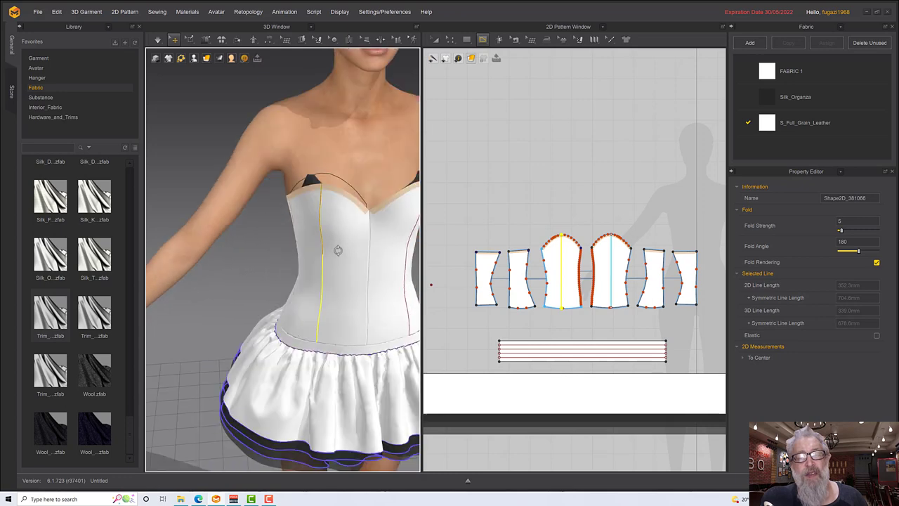
Step: Offset the front bodice piece's vertical line as one extended internal line at a distance of 10 mm
scroll(526, 288, up, 3)
scroll(524, 285, down, 6)
middle_drag(542, 257, 471, 212)
right_drag(472, 211, 440, 184)
right_drag(351, 274, 378, 248)
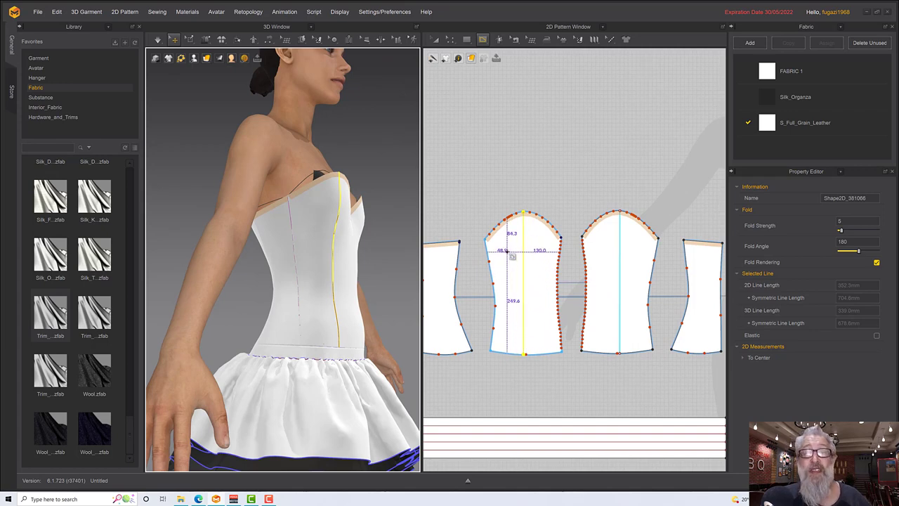
click(468, 40)
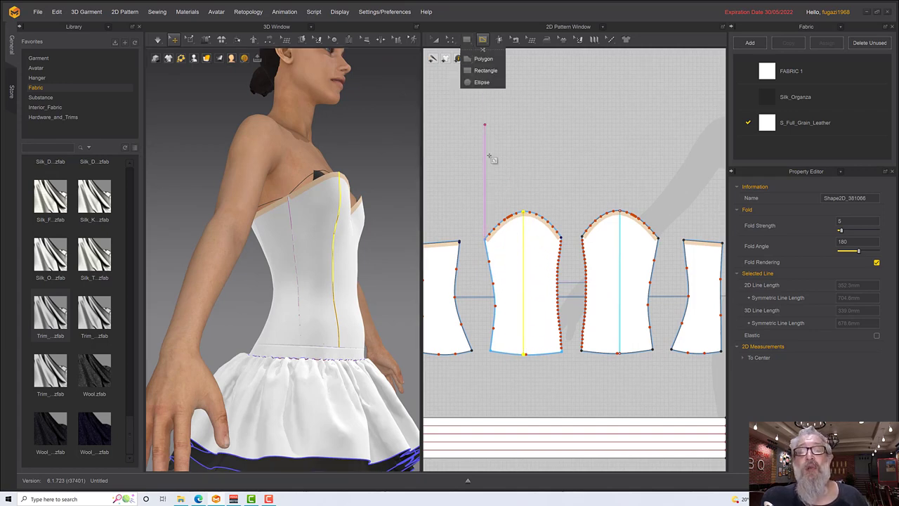
click(450, 40)
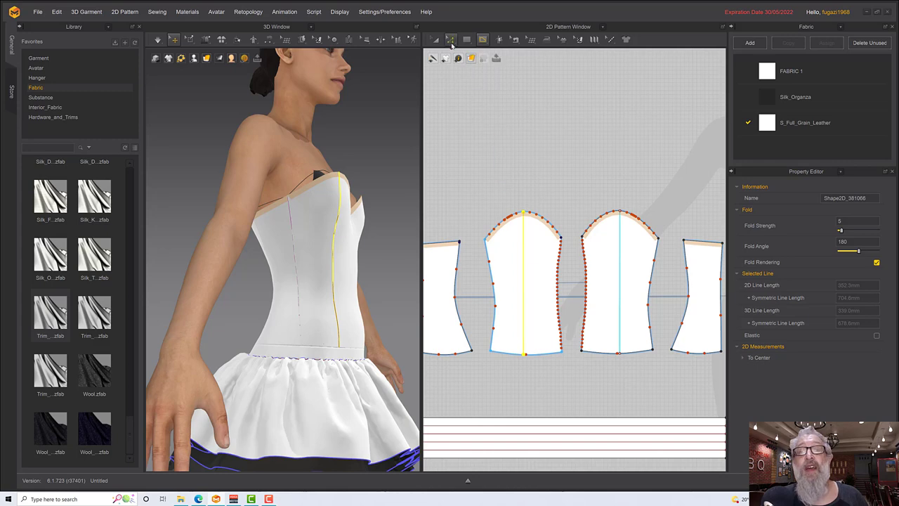
right_click(526, 259)
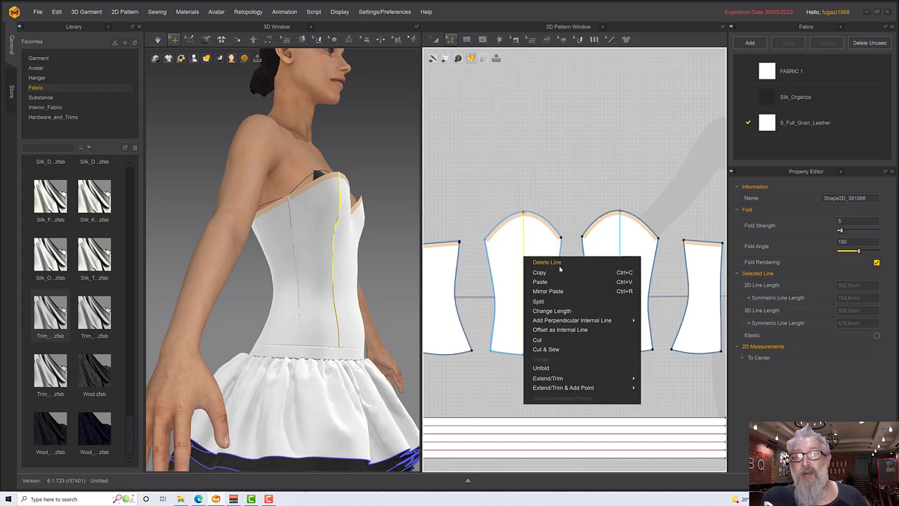
click(555, 329)
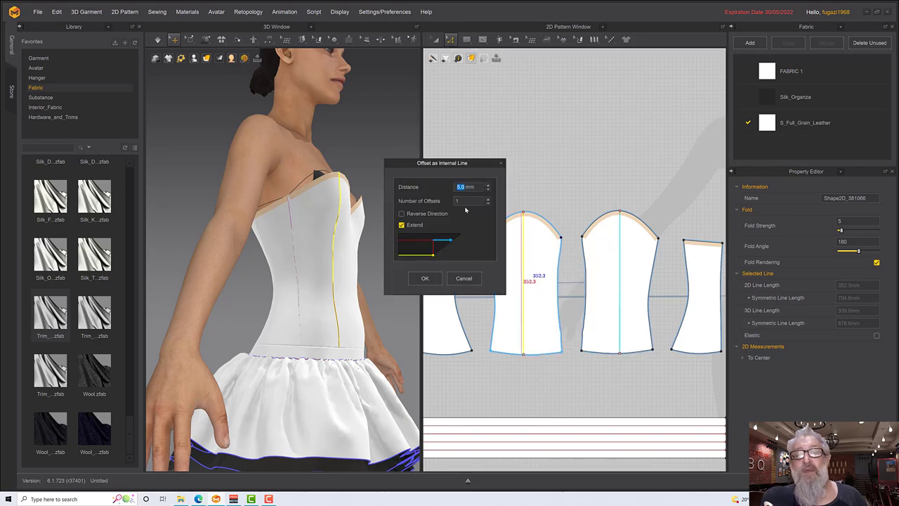
text(10)
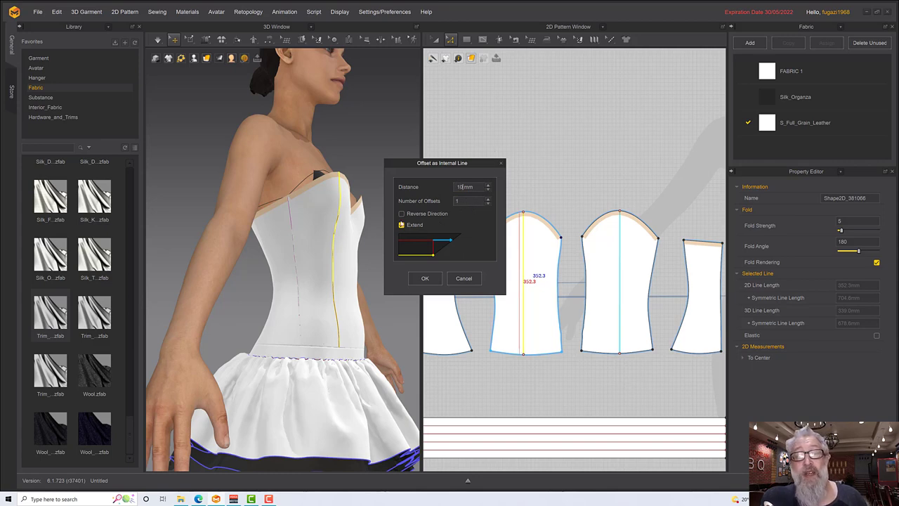
click(425, 279)
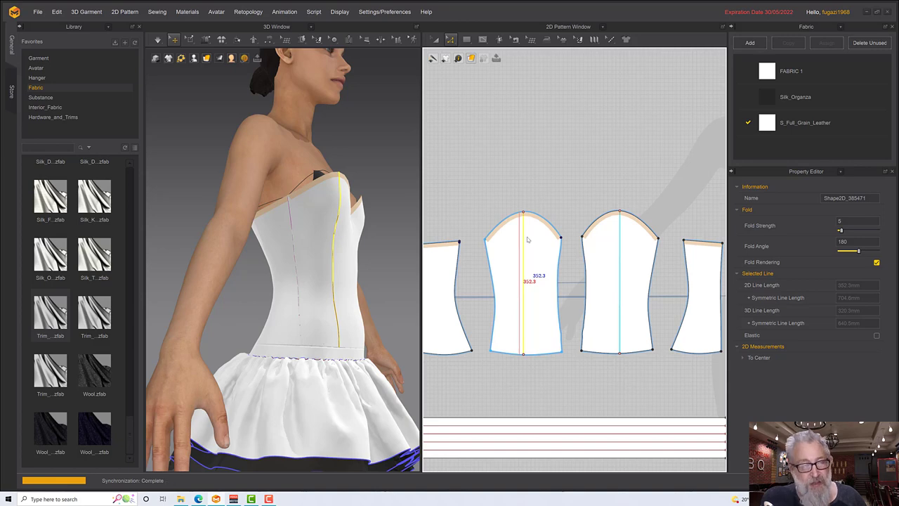
Step: Cut and sew the front bodice piece along its two vertical internal lines to separate a narrow middle strip
scroll(528, 240, down, 1)
scroll(519, 237, up, 2)
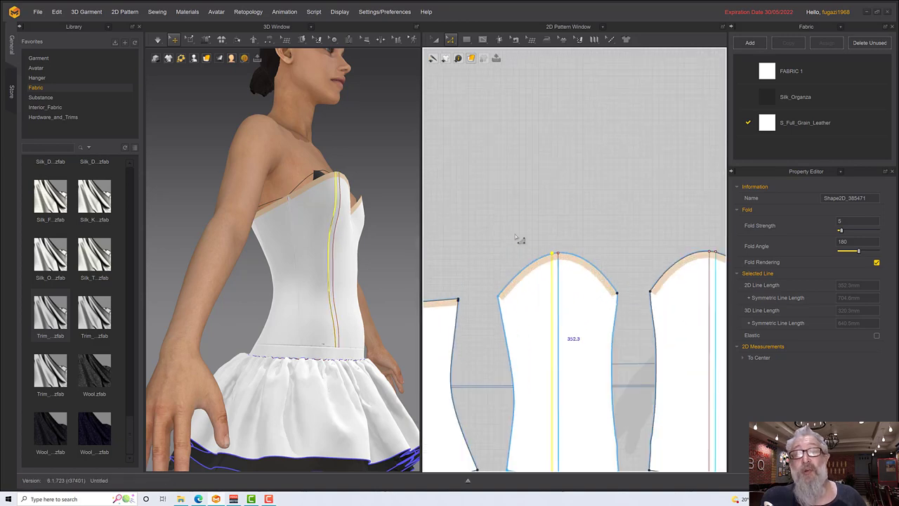
middle_drag(531, 239, 485, 189)
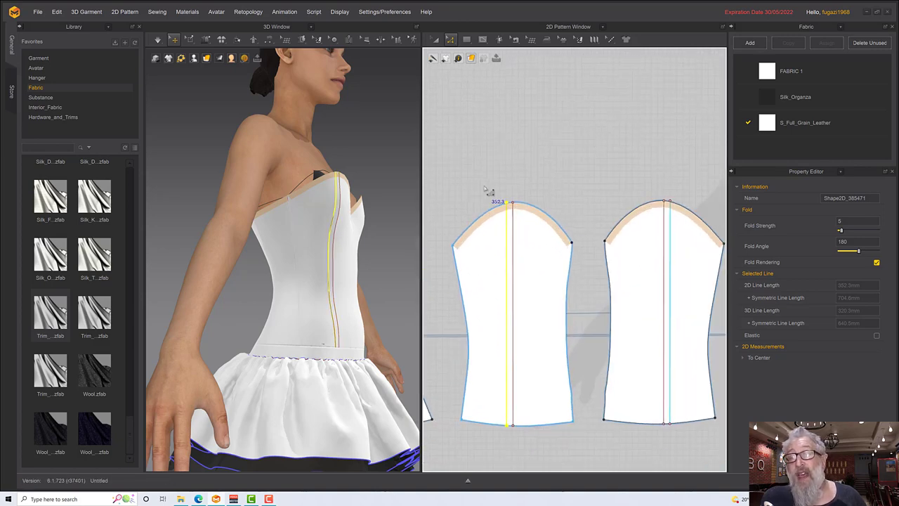
shift+click(514, 288)
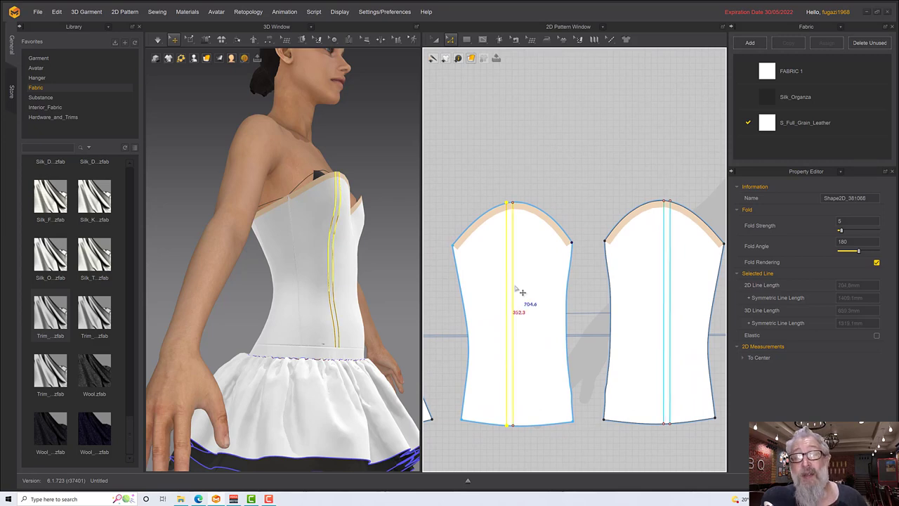
right_click(522, 291)
click(543, 379)
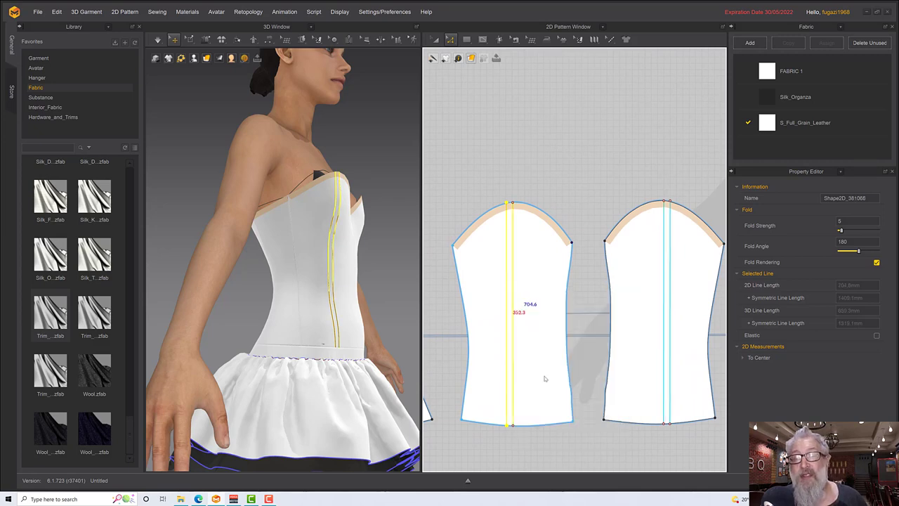
Step: Select the narrow vertical strip of the front bodice and examine it on the avatar and in the pattern layout
scroll(535, 193, up, 3)
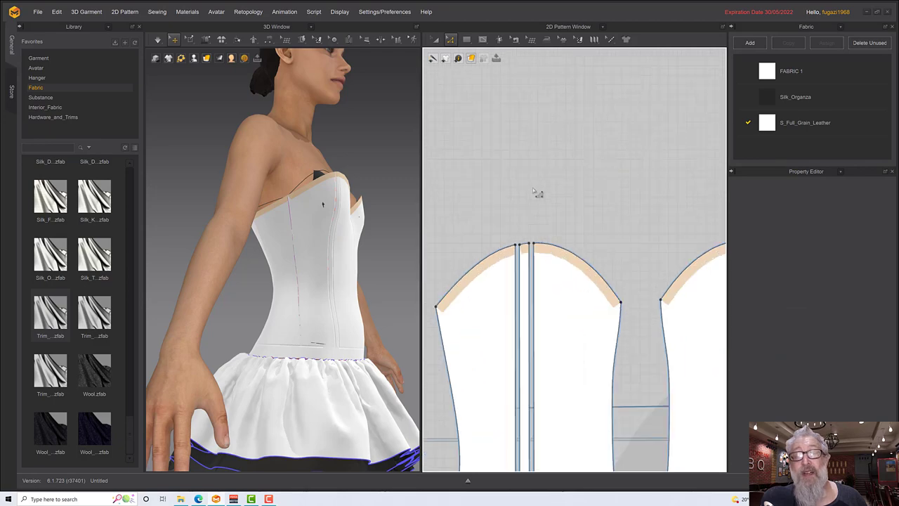
right_drag(377, 249, 351, 245)
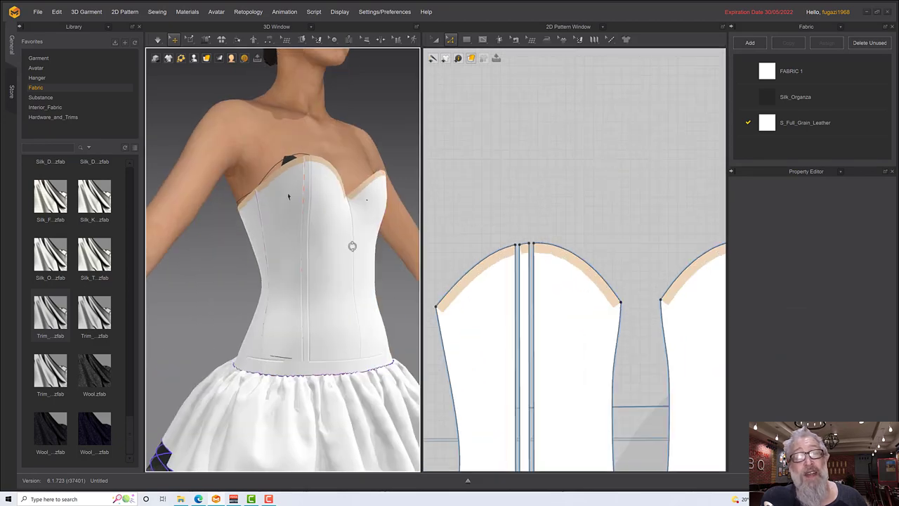
click(307, 169)
mouse_move(380, 213)
right_down()
mouse_move(341, 213)
mouse_move(408, 206)
mouse_move(351, 207)
mouse_move(330, 175)
mouse_move(383, 211)
right_up()
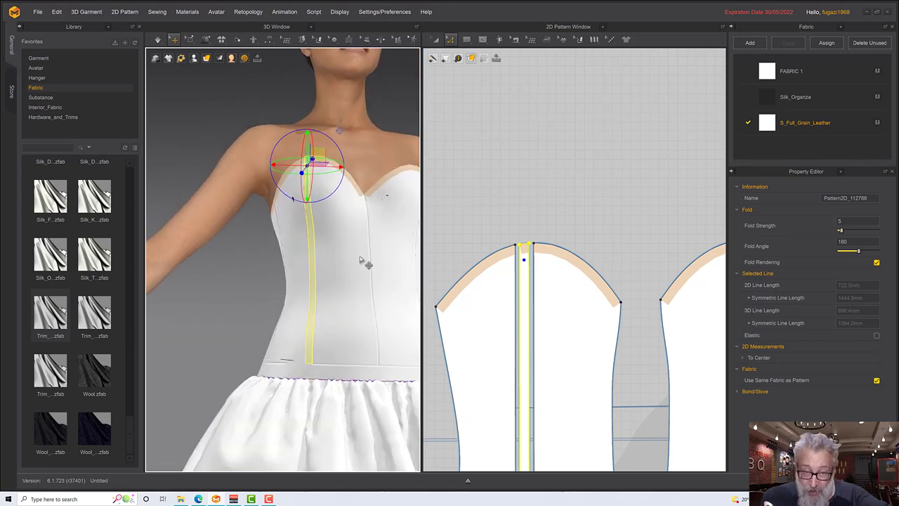
scroll(358, 247, down, 2)
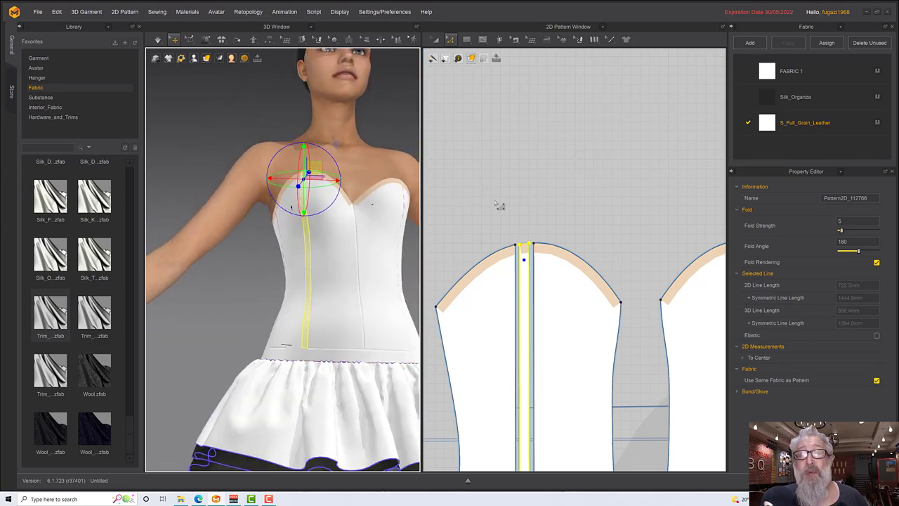
middle_drag(512, 201, 515, 136)
scroll(521, 118, down, 3)
scroll(521, 119, down, 1)
right_drag(344, 201, 390, 210)
right_drag(453, 211, 514, 207)
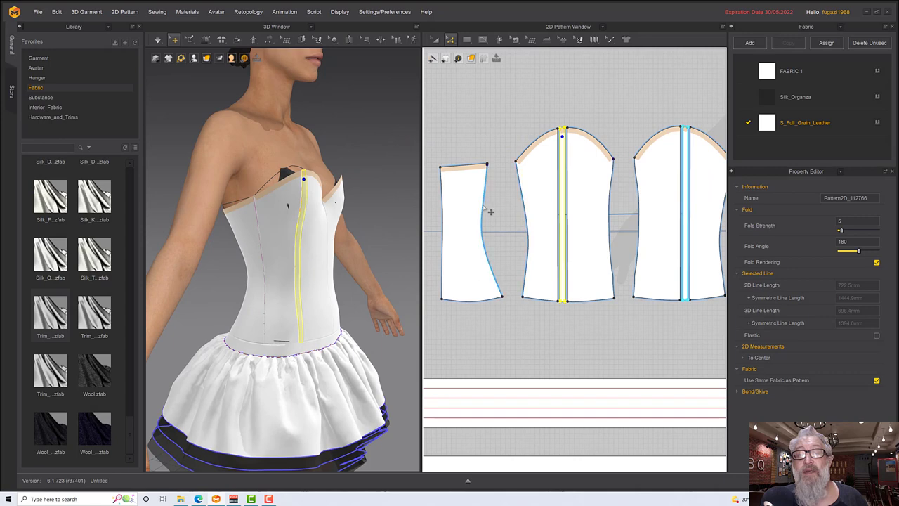
Step: Offset the side corset panel's front edge inward 10 mm as an internal line, and cut and sew along it to form a boning strip
click(488, 211)
right_click(483, 208)
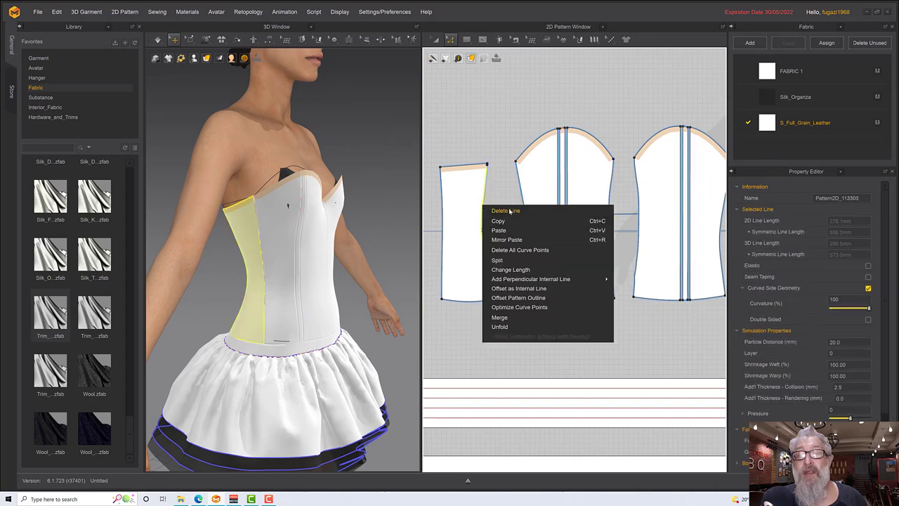
click(515, 288)
drag(433, 166, 369, 170)
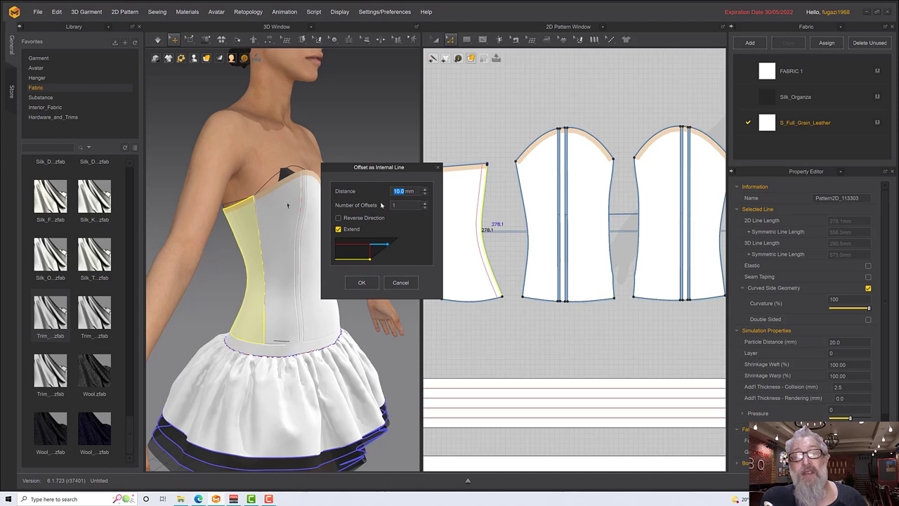
click(362, 283)
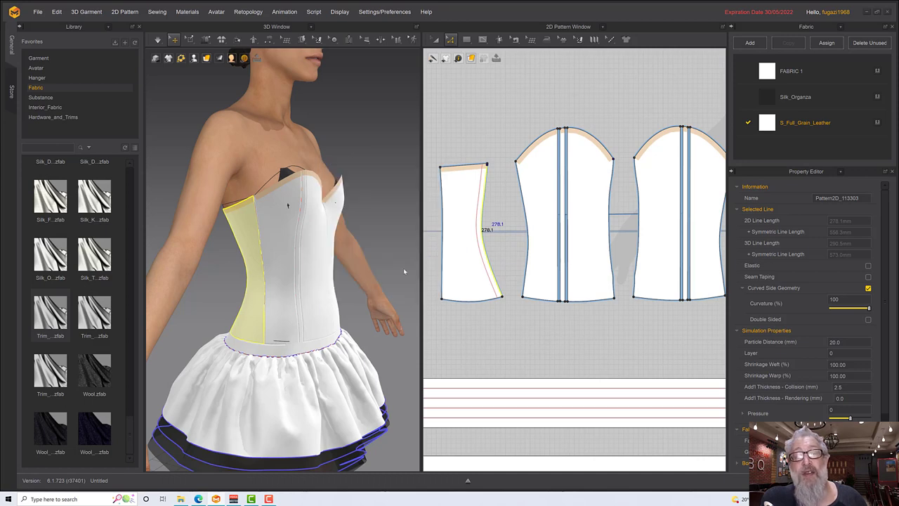
right_click(478, 238)
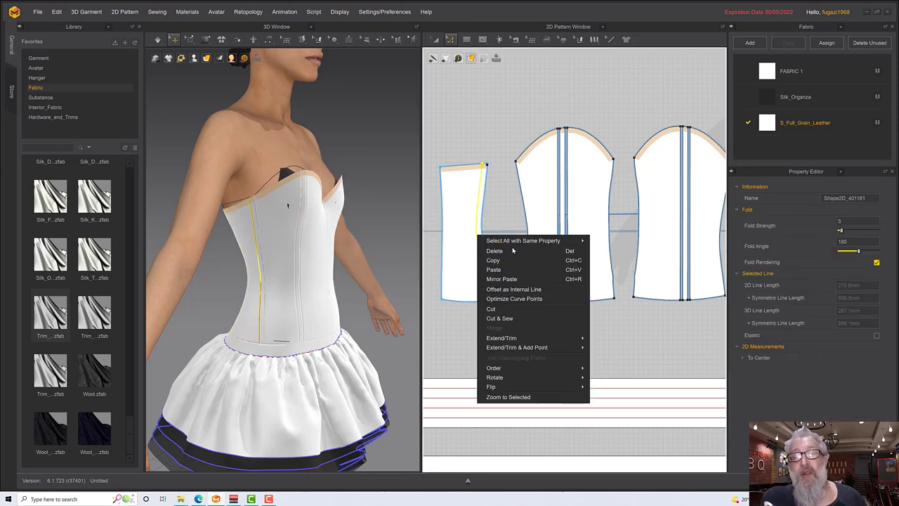
click(499, 318)
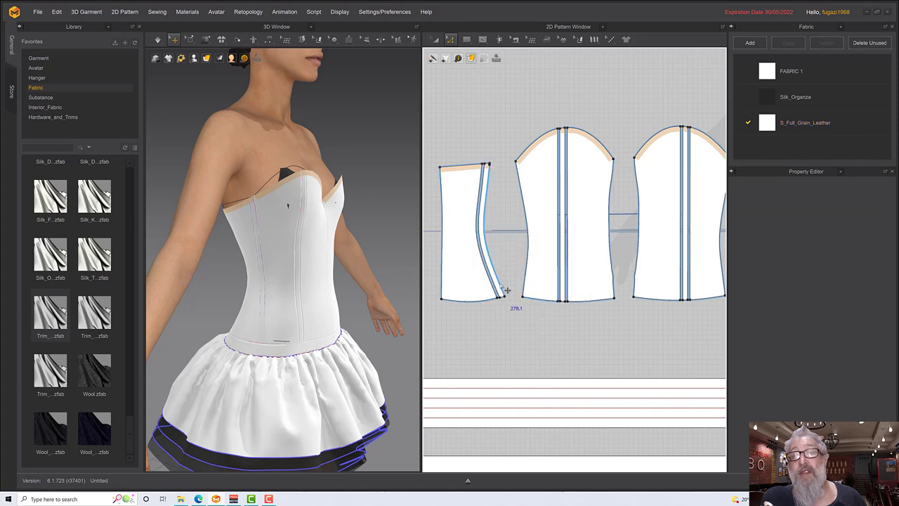
Step: Offset the back corset panel's curved side edge inward 10 mm as an internal line, and cut and sew along it
middle_drag(519, 233, 637, 227)
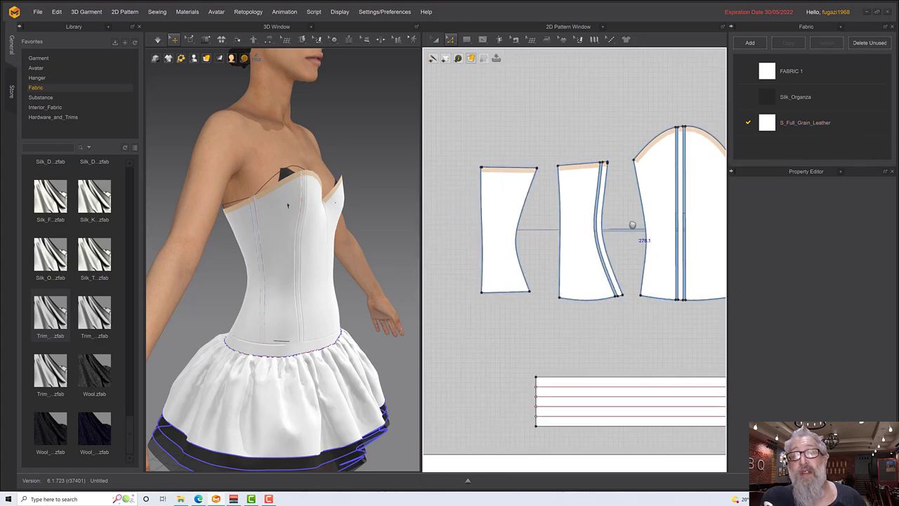
click(526, 221)
right_click(519, 217)
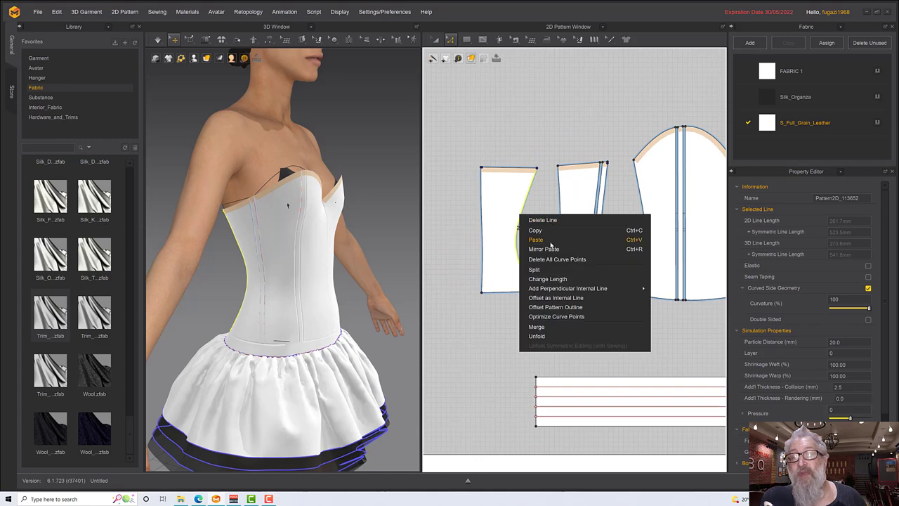
mouse_move(552, 289)
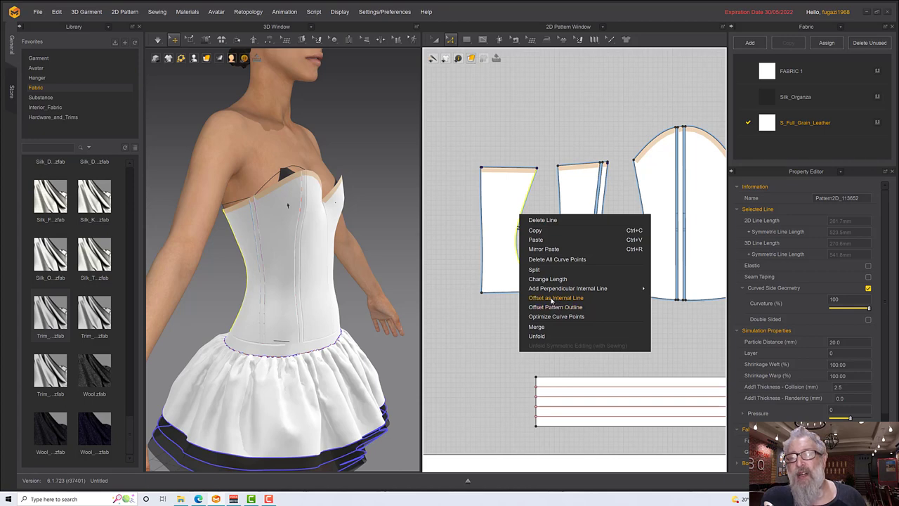
click(553, 298)
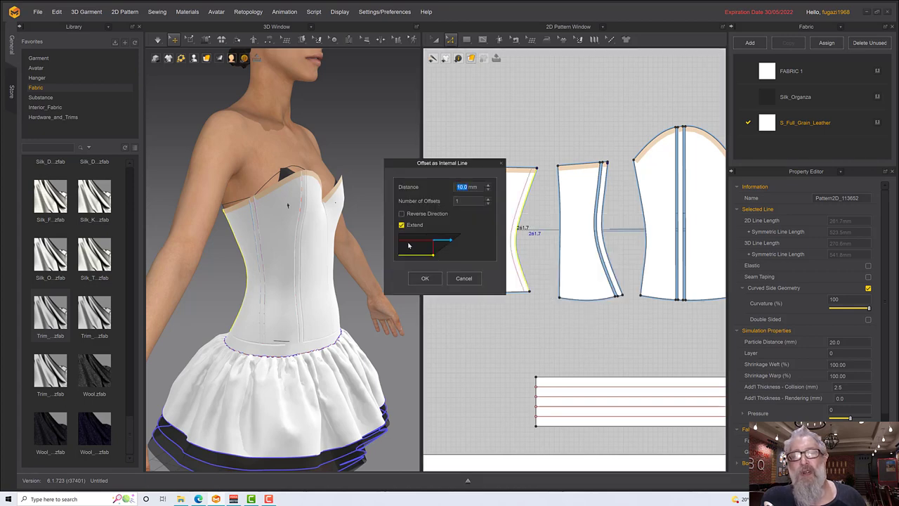
click(424, 278)
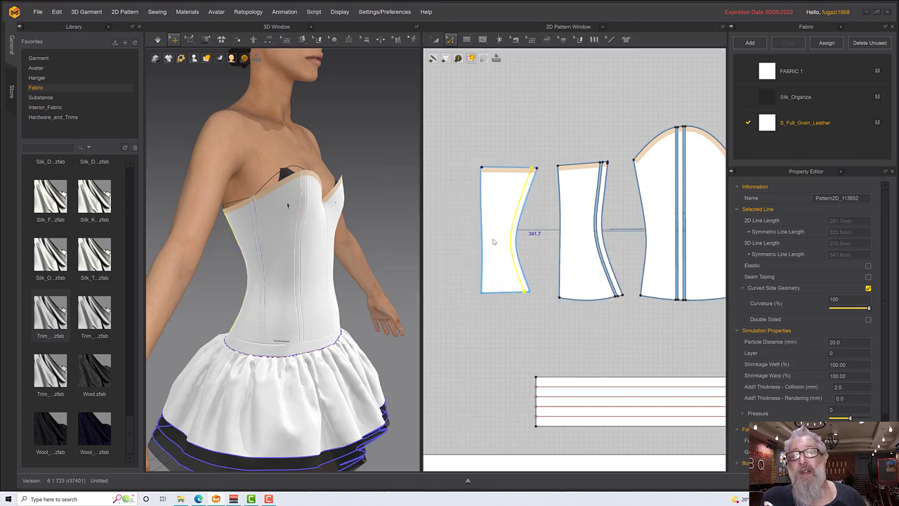
right_click(521, 212)
click(538, 294)
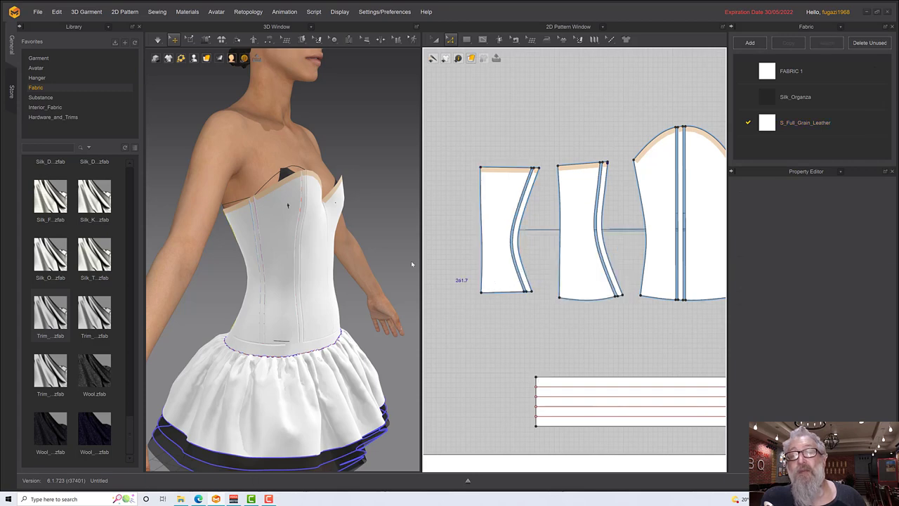
Step: Simulate the garment to settle the corset and inspect the boning strips from the back and front
right_drag(270, 262, 391, 262)
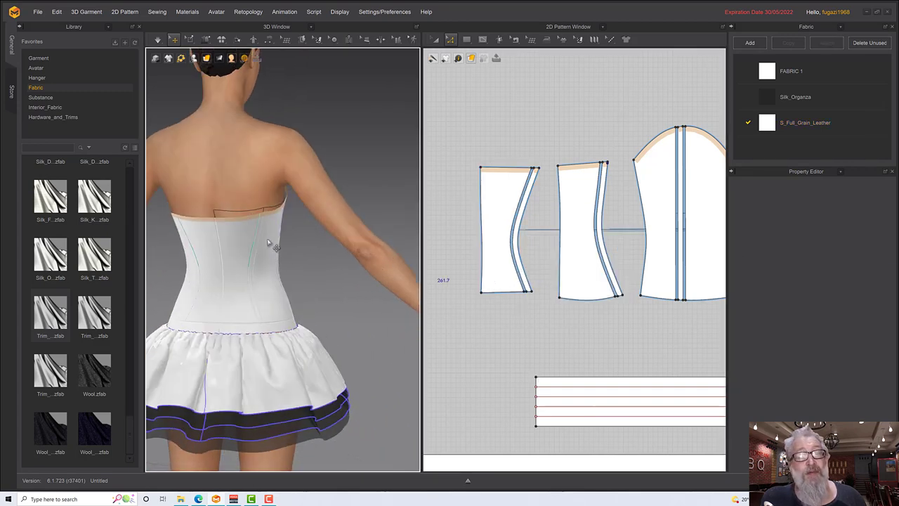
right_drag(315, 256, 276, 244)
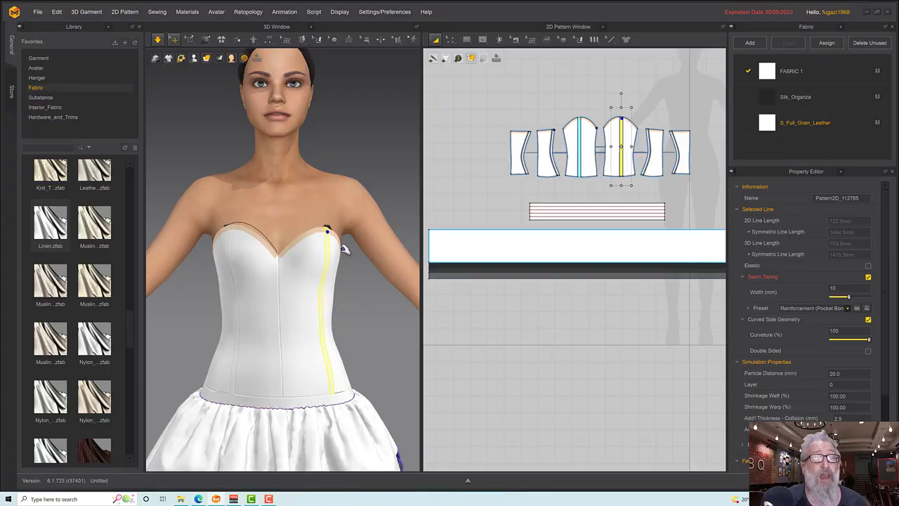
right_drag(345, 245, 299, 276)
key(space)
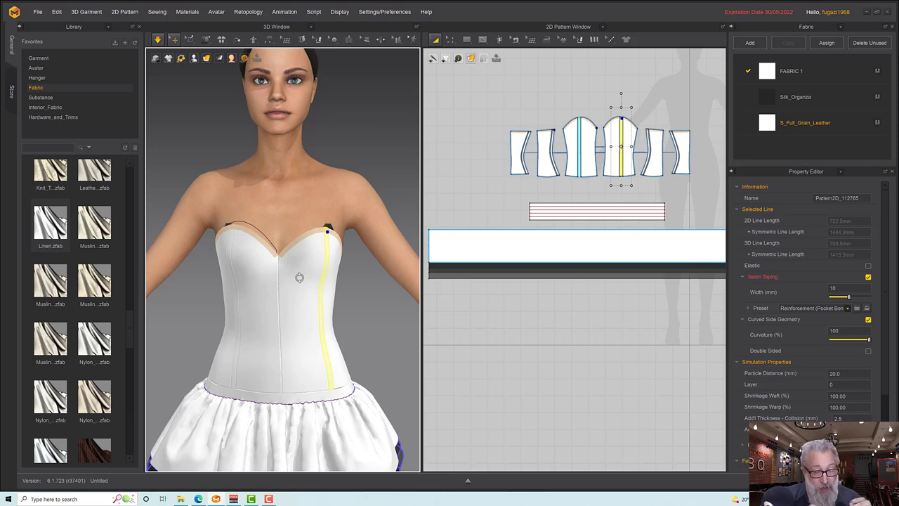
mouse_move(290, 254)
right_down()
mouse_move(316, 256)
mouse_move(297, 261)
right_up()
key(space)
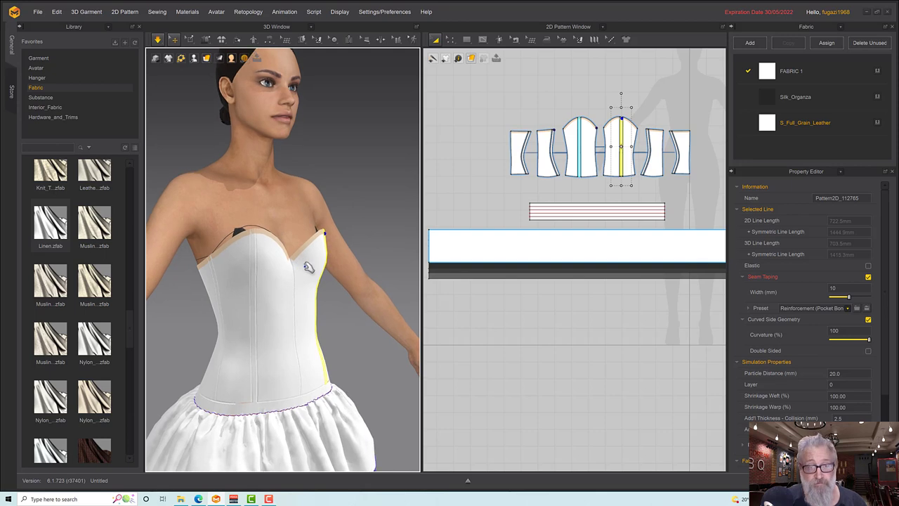
Step: Stop the simulation, select all six boning strips around the corset, and set their additional rendering thickness to 4.0 mm
click(250, 244)
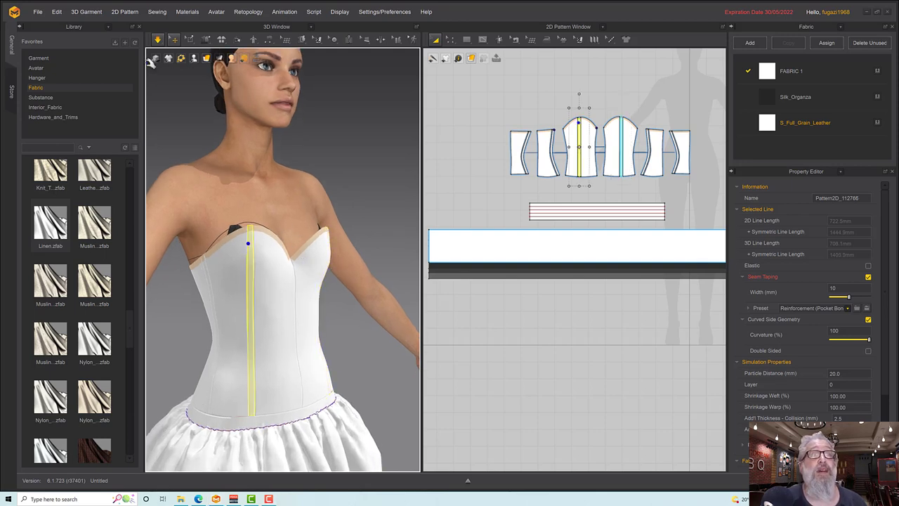
click(207, 59)
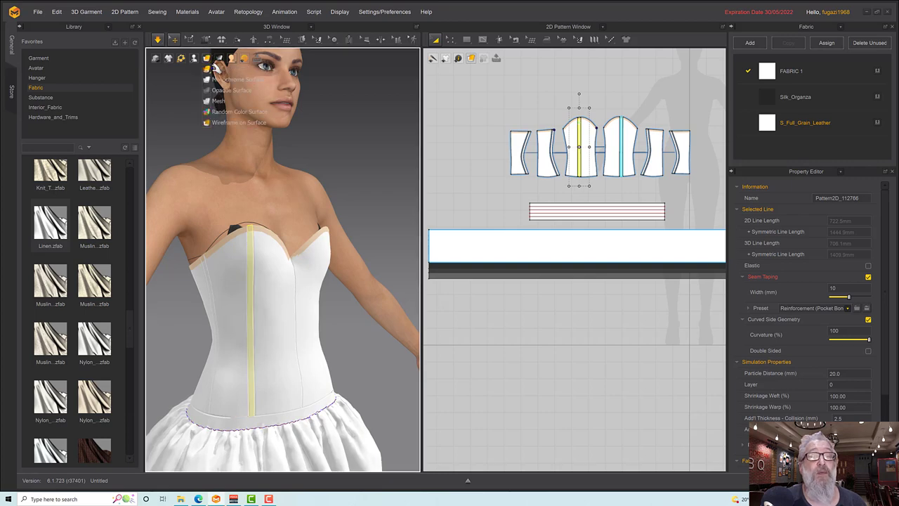
right_drag(297, 210, 294, 216)
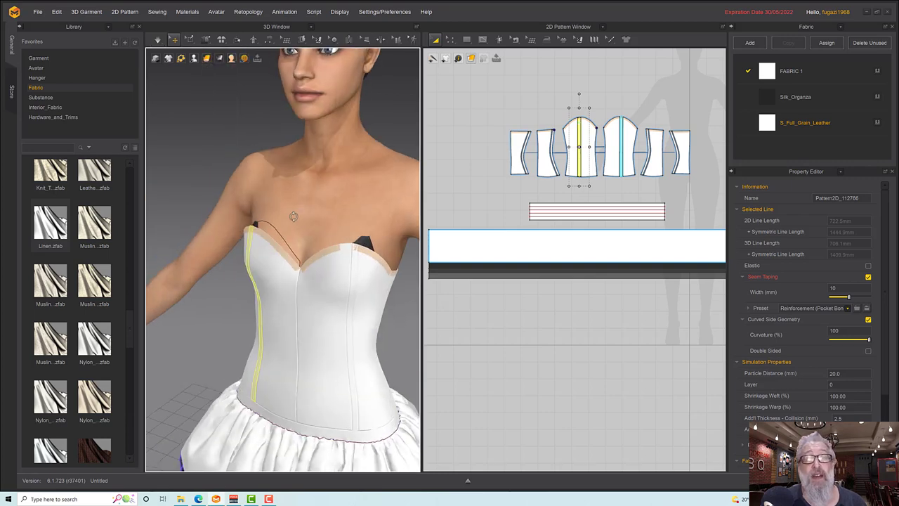
shift+click(353, 259)
right_drag(373, 225, 308, 195)
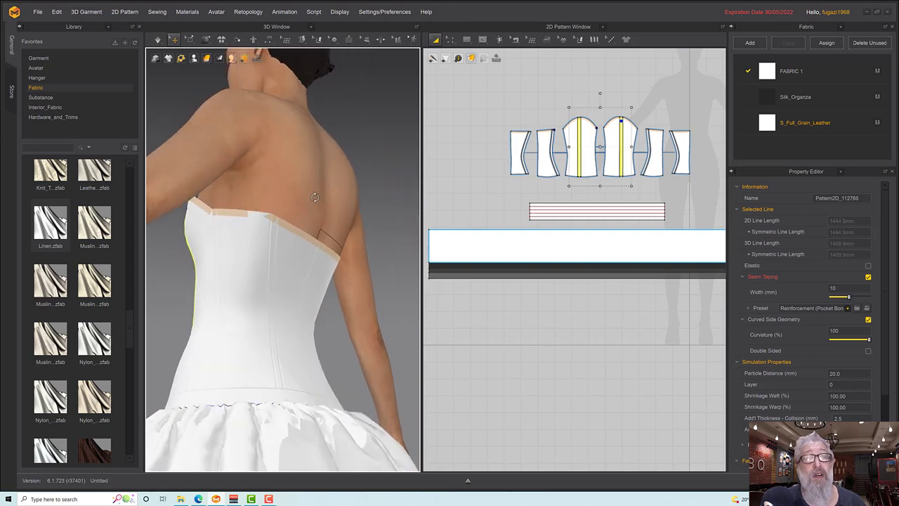
click(218, 231)
shift+click(274, 230)
right_drag(288, 235, 245, 233)
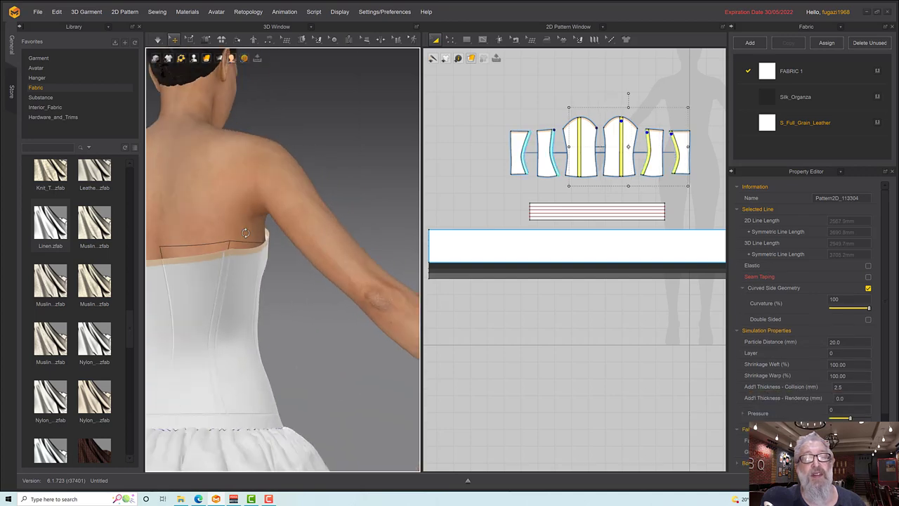
shift+click(222, 265)
right_drag(222, 266, 203, 263)
shift+click(210, 274)
right_drag(294, 239, 273, 246)
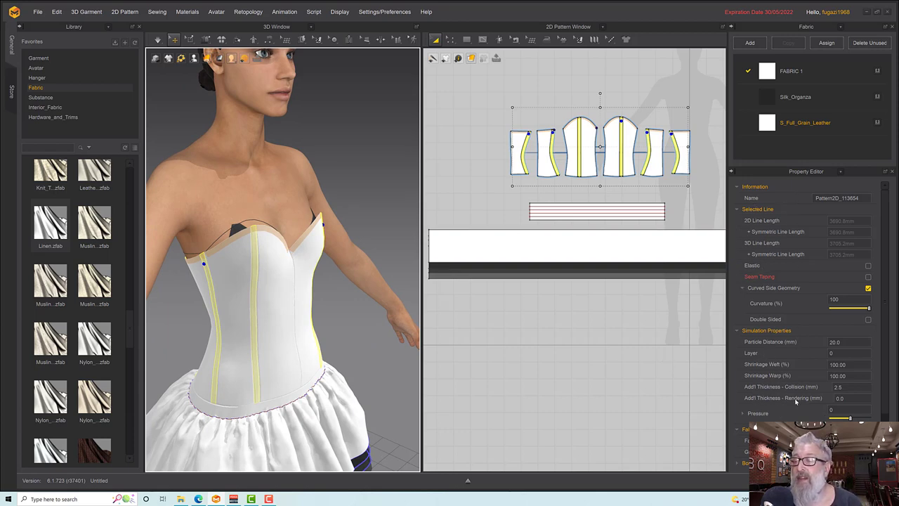
click(838, 397)
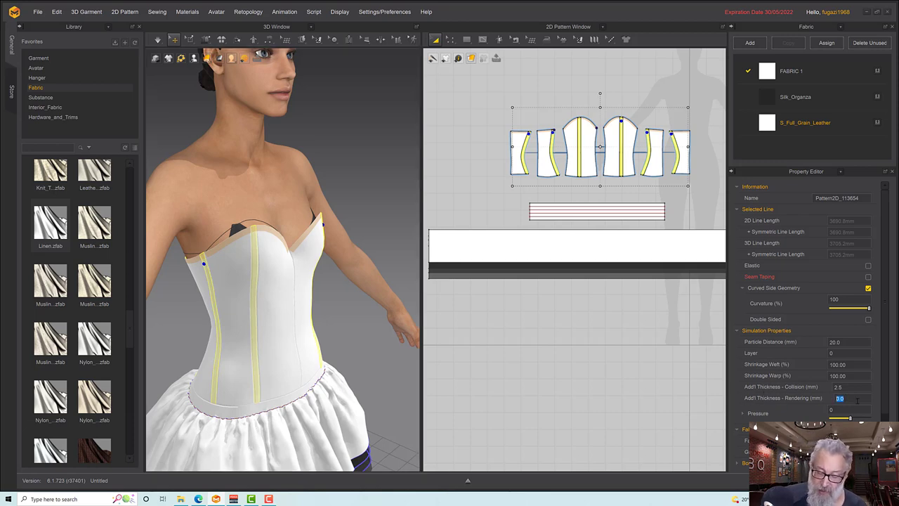
key(Return)
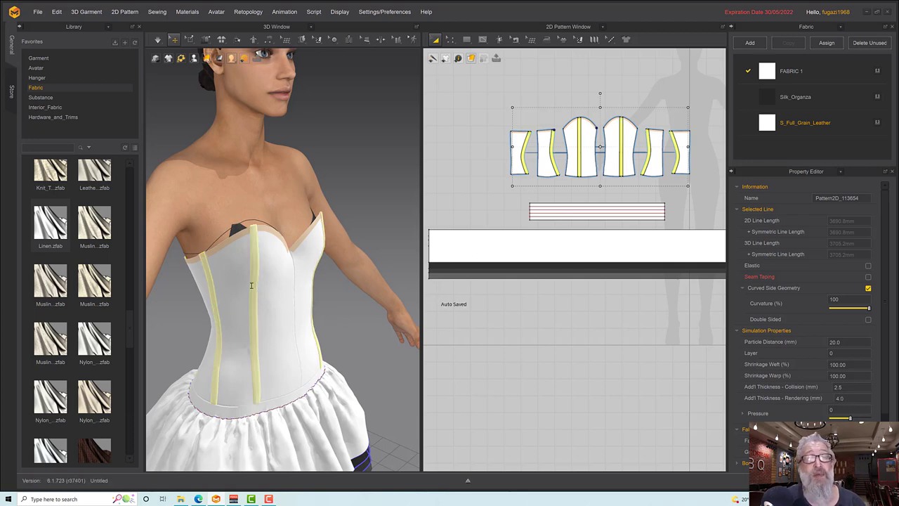
Step: Set the additional rendering thickness of the six selected boning strips to 2.0 mm
scroll(253, 291, up, 5)
right_drag(254, 291, 273, 290)
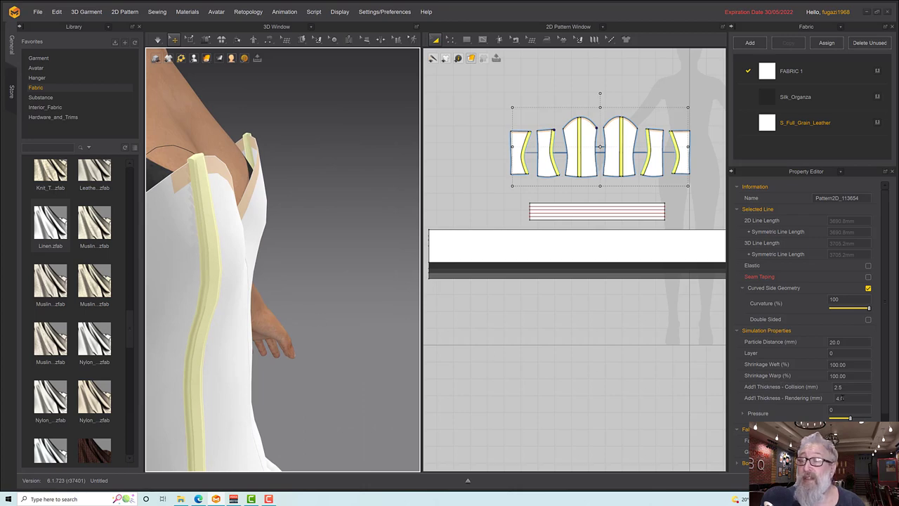
click(846, 398)
text(2.0)
right_drag(251, 286, 269, 297)
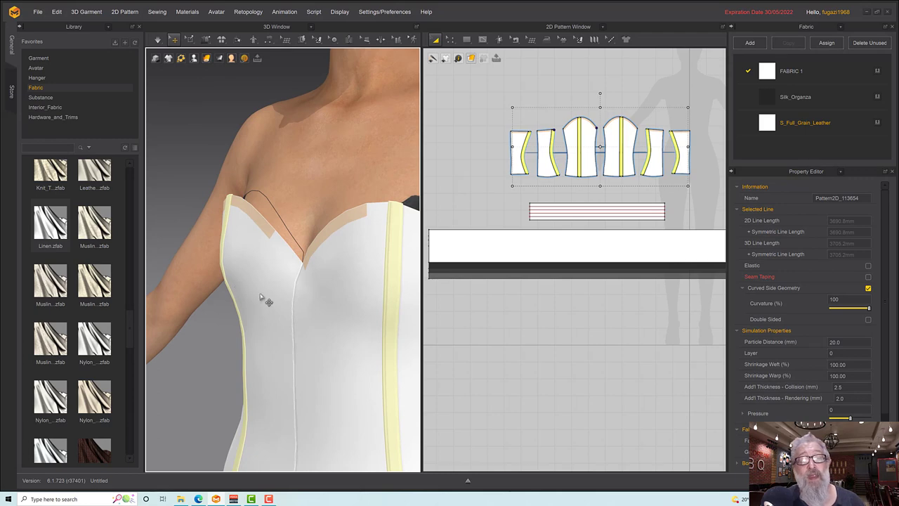
Step: Run the simulation and tug the front corset panel to let the bodice settle on the avatar
click(269, 297)
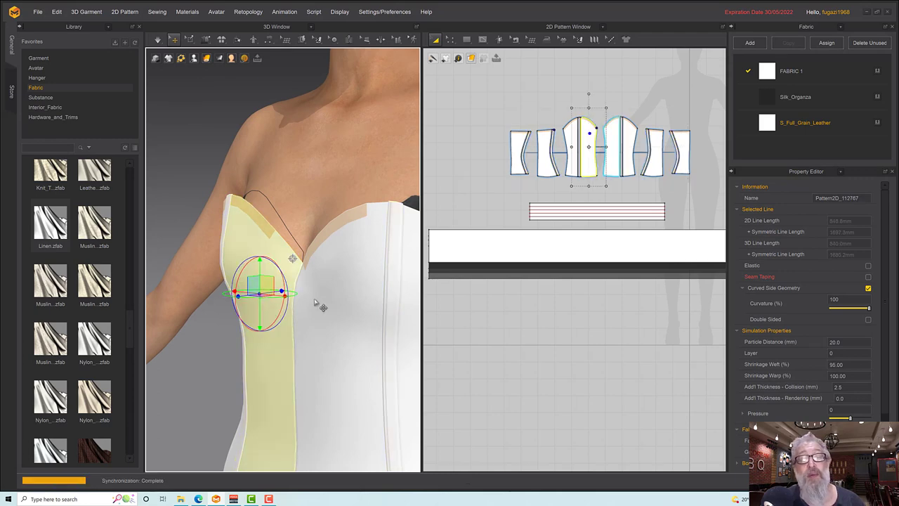
key(space)
key(space)
mouse_move(317, 299)
right_down()
mouse_move(377, 285)
mouse_move(327, 289)
right_up()
key(space)
drag(327, 291, 328, 307)
right_drag(331, 309, 317, 337)
key(space)
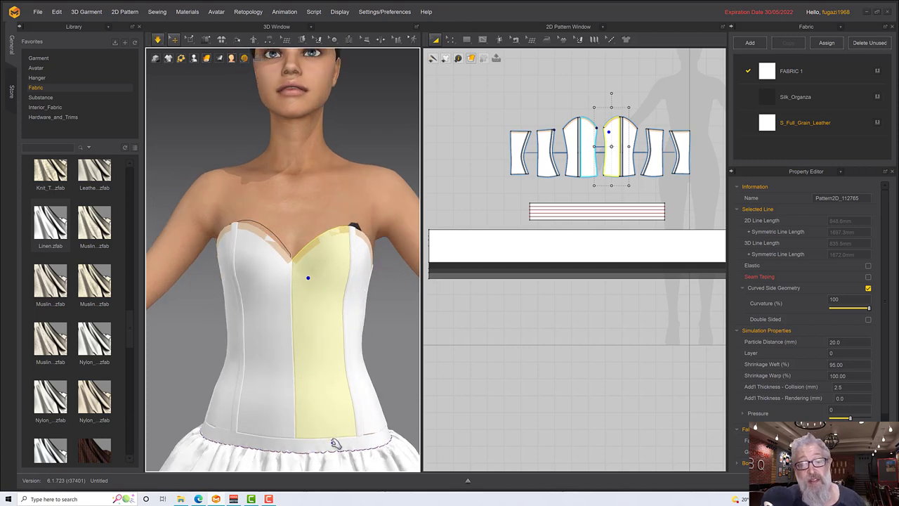
Step: Set the waistband's additional rendering thickness to 2.0 mm and toggle the simulation
click(331, 442)
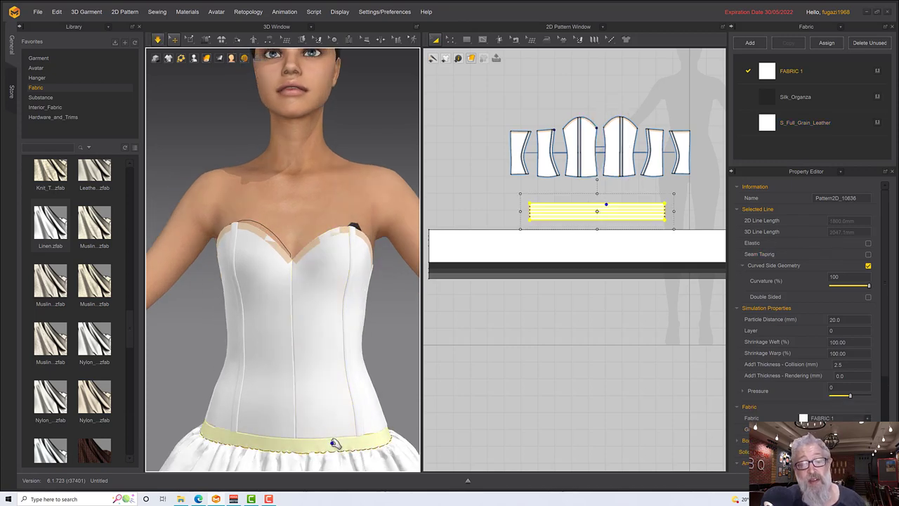
click(848, 375)
text(2)
key(Return)
right_drag(311, 341, 330, 339)
key(space)
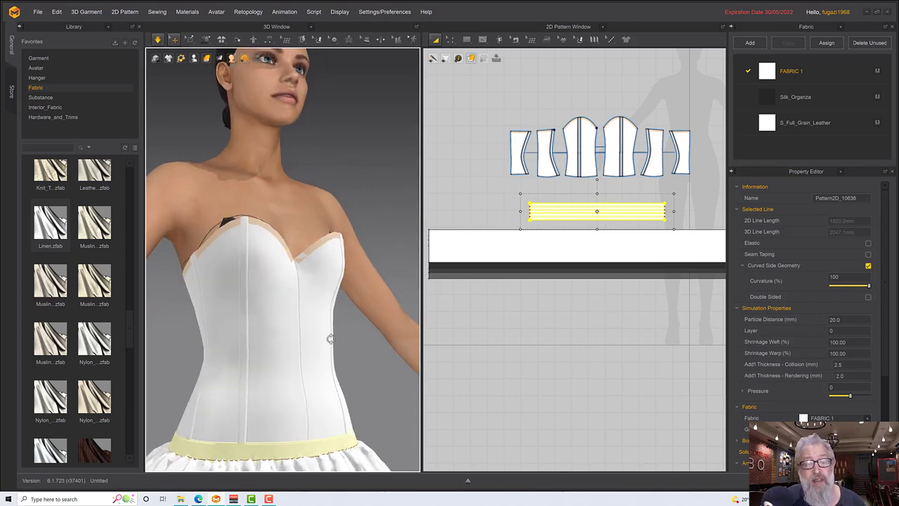
Step: Deselect the waistband and resume the simulation to check the corset with its thickened strips
right_drag(323, 349, 319, 349)
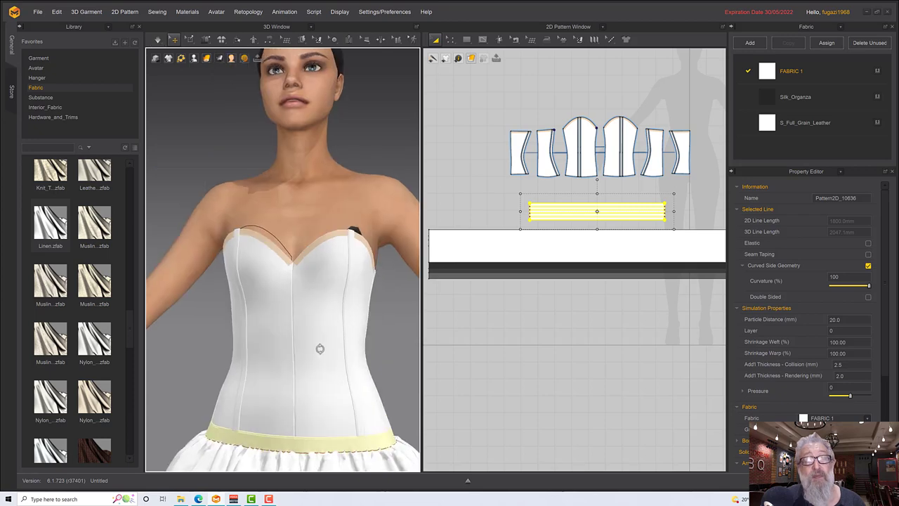
click(387, 322)
mouse_move(387, 323)
right_down()
mouse_move(276, 319)
mouse_move(391, 323)
right_up()
key(space)
right_drag(300, 314, 337, 313)
Step: Duplicate the S_Full_Grain_Leather fabric and assign the copy to all main corset panels except the boning strips
click(801, 122)
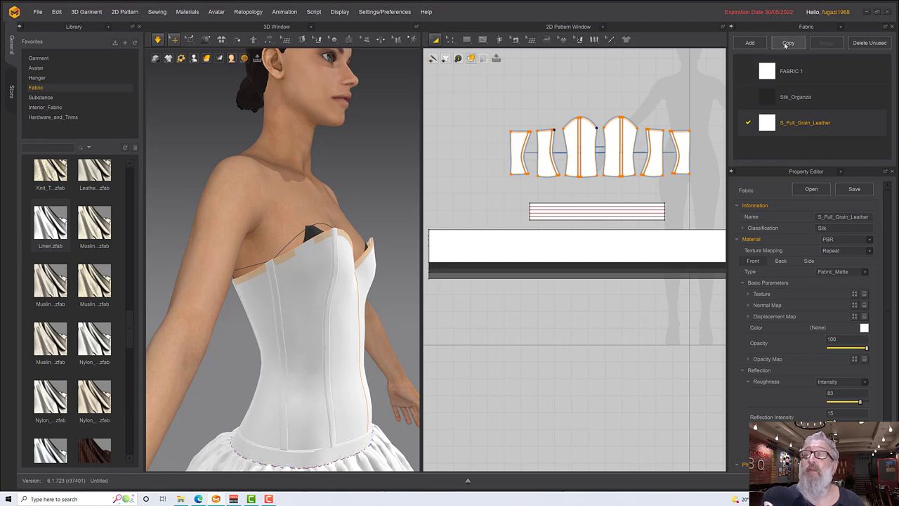
click(787, 44)
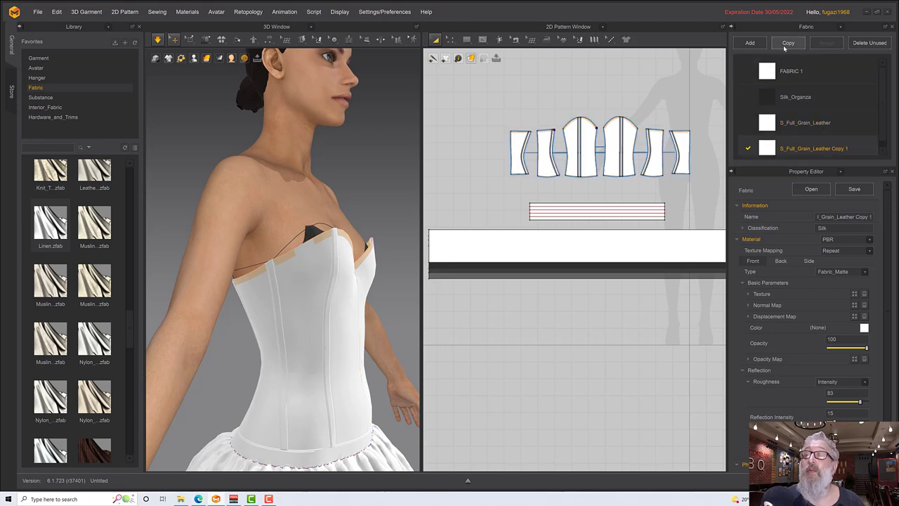
click(521, 137)
shift+click(547, 137)
shift+click(572, 125)
shift+click(606, 127)
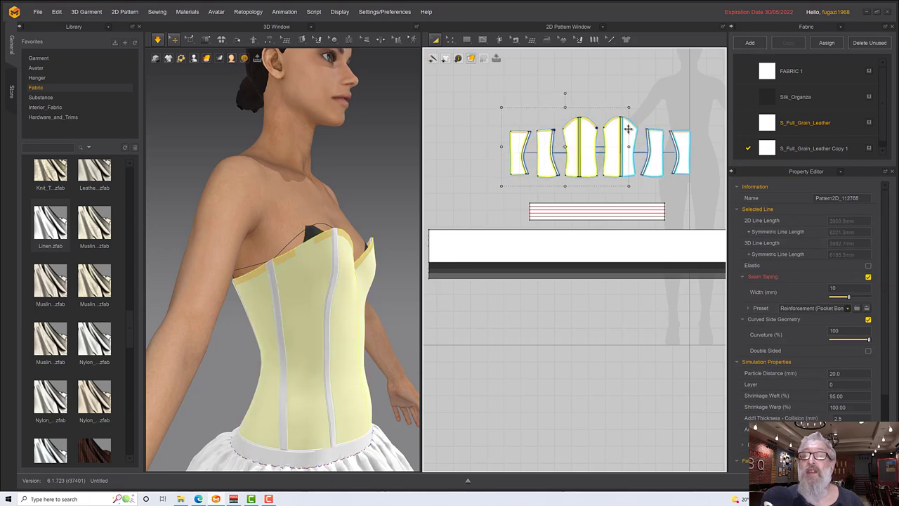
shift+click(655, 141)
shift+click(686, 137)
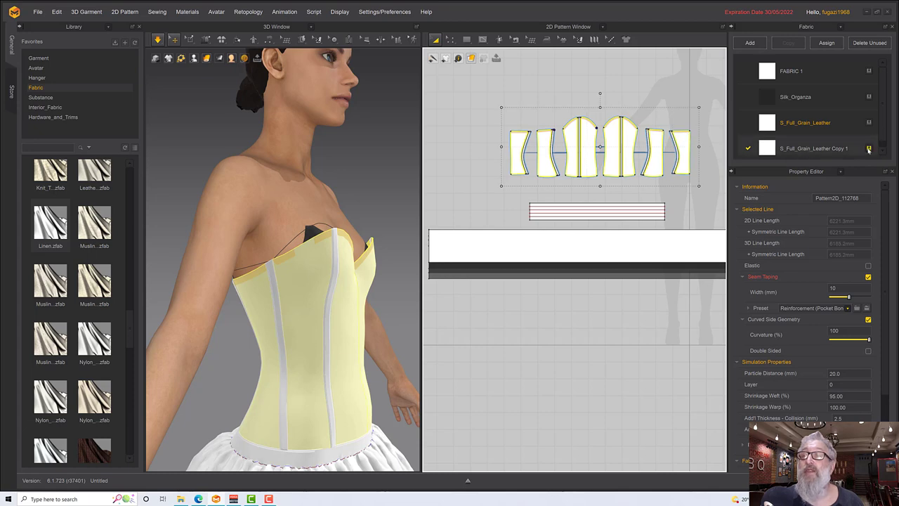
right_drag(266, 266, 429, 300)
scroll(385, 307, down, 3)
key(space)
scroll(372, 293, up, 4)
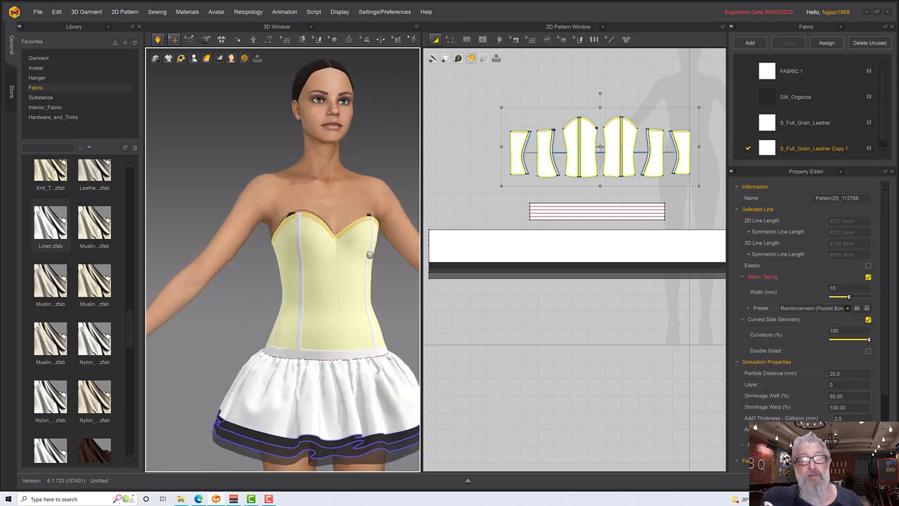
Step: Deselect the corset panels and run the simulation to check how the bodice sits on the avatar
click(387, 271)
mouse_move(387, 271)
right_down()
mouse_move(257, 266)
mouse_move(375, 270)
right_up()
key(space)
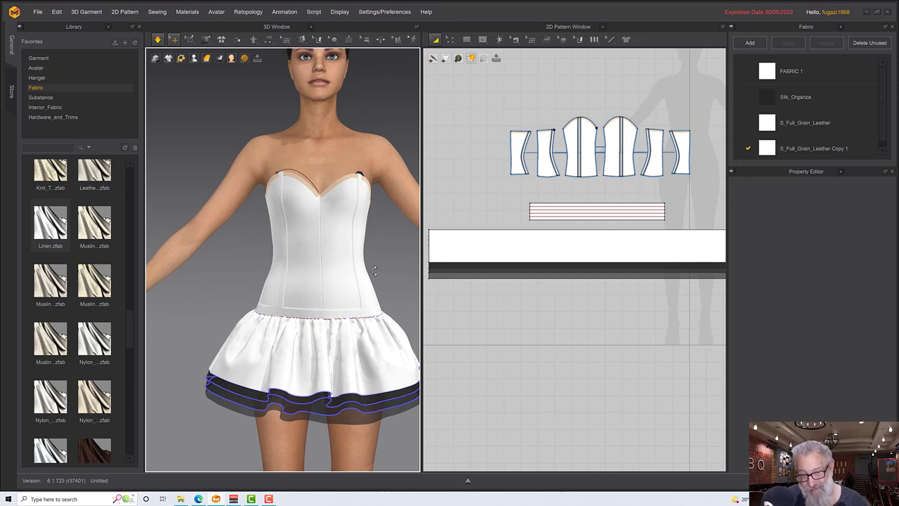
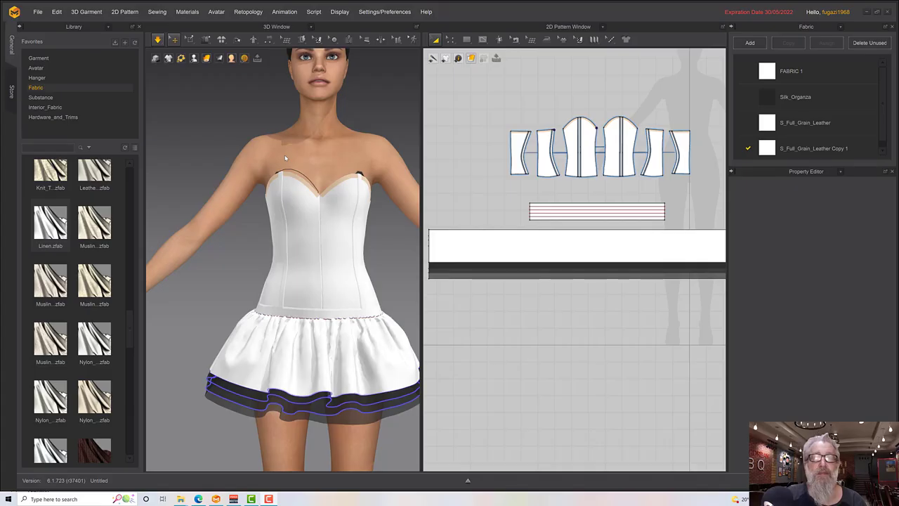
mouse_move(357, 224)
right_down()
mouse_move(411, 226)
mouse_move(357, 224)
right_up()
right_drag(317, 264, 313, 285)
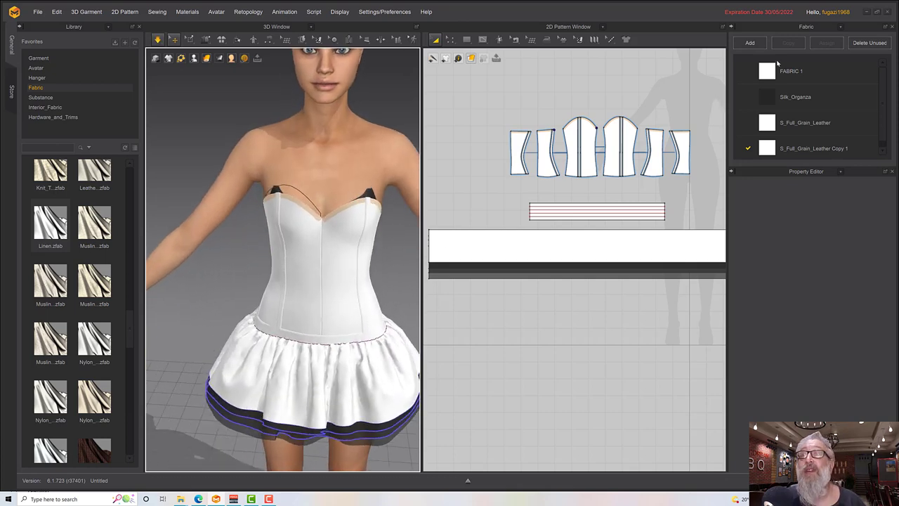
Step: Rename the FABRIC 1 fabric, used on the skirt and waistband, as Skirt
click(769, 71)
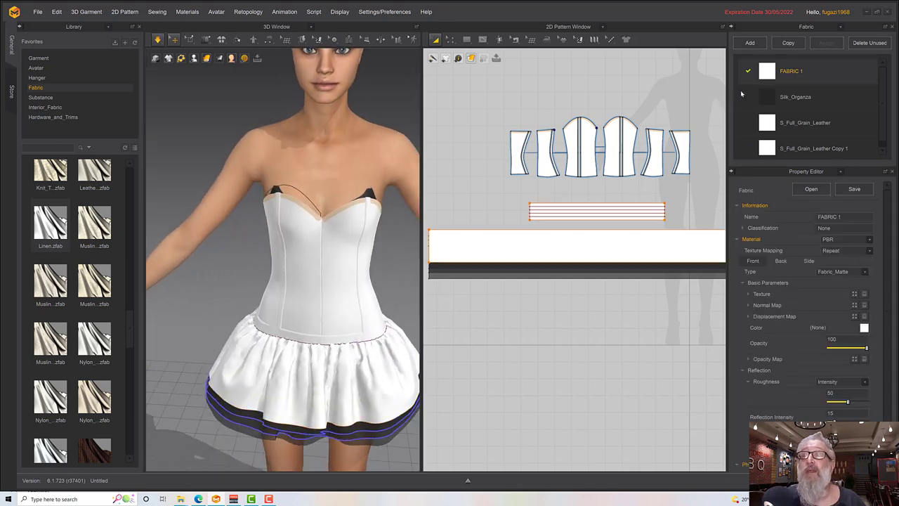
right_drag(354, 287, 319, 284)
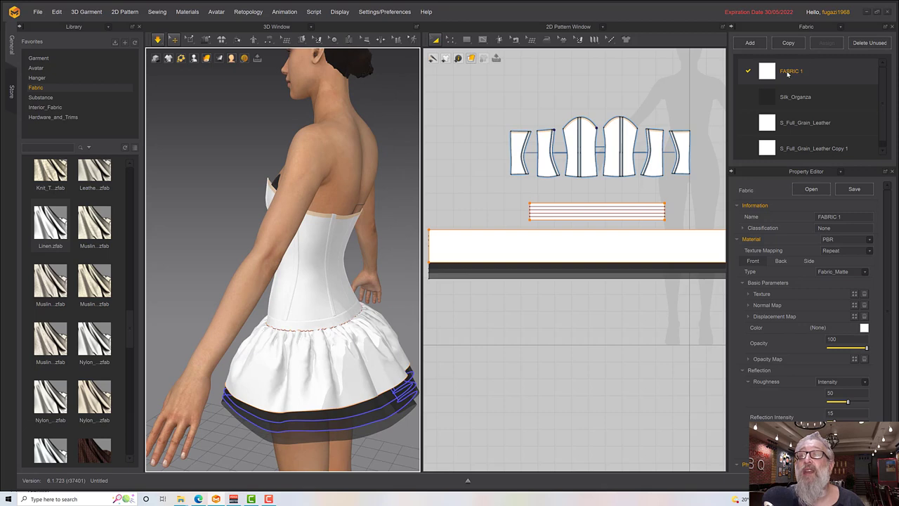
double_click(789, 71)
text(Skirt)
key(Return)
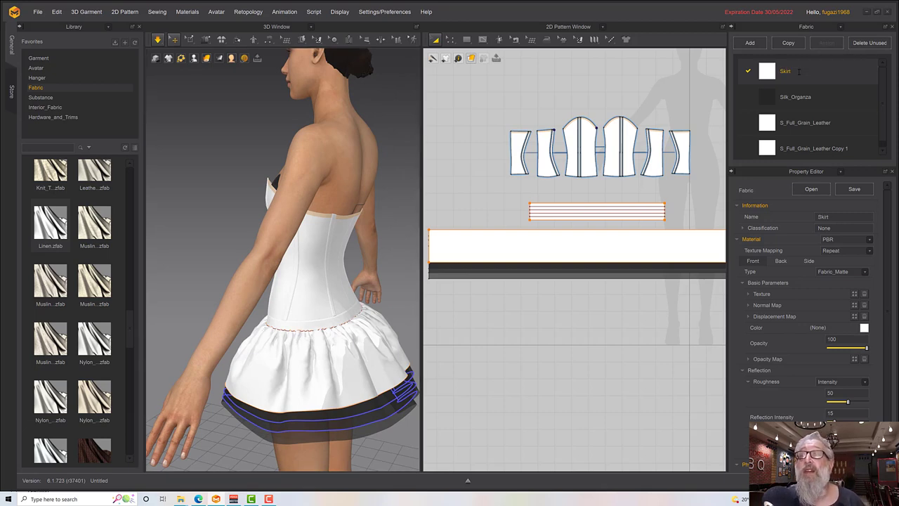
Step: Rename the Silk_Organza fabric as Underskirts
click(795, 98)
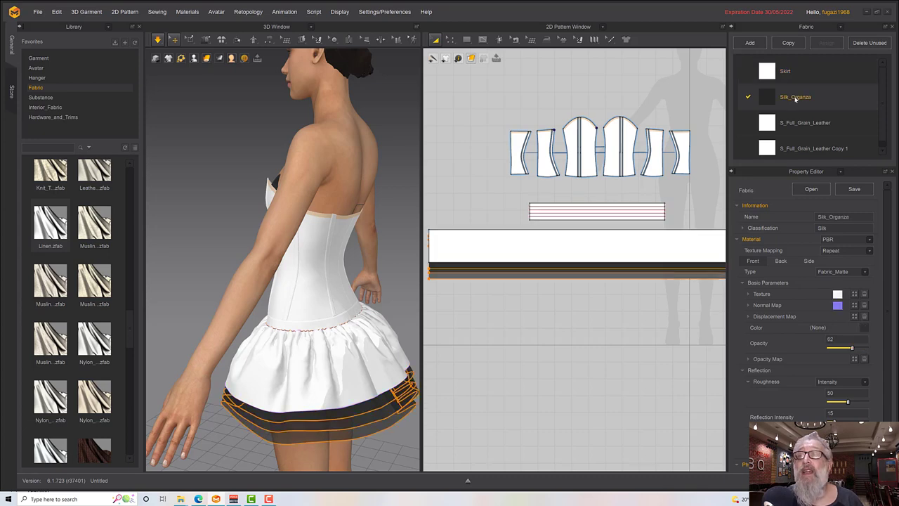
double_click(796, 99)
text(Un)
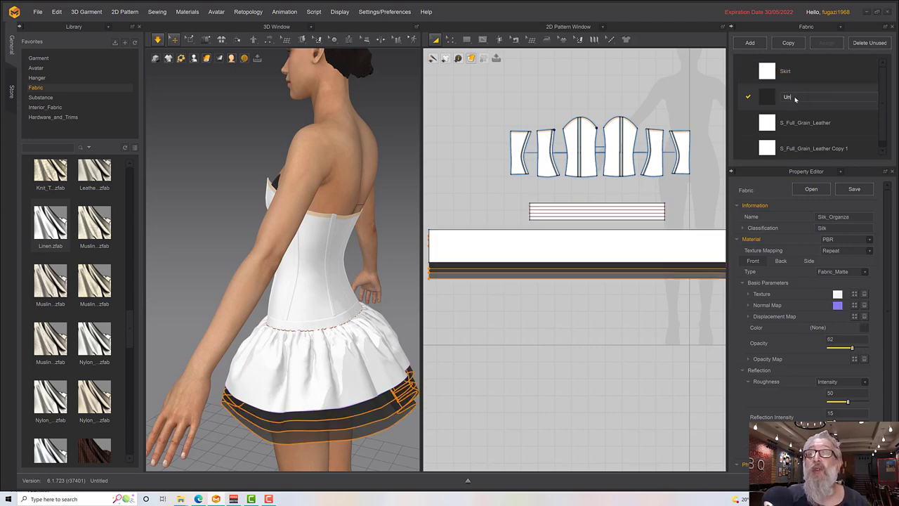
text(derskirts)
key(Return)
Step: Rename the S_Full_Grain_Leather fabric on the boning strips as Stays
click(802, 124)
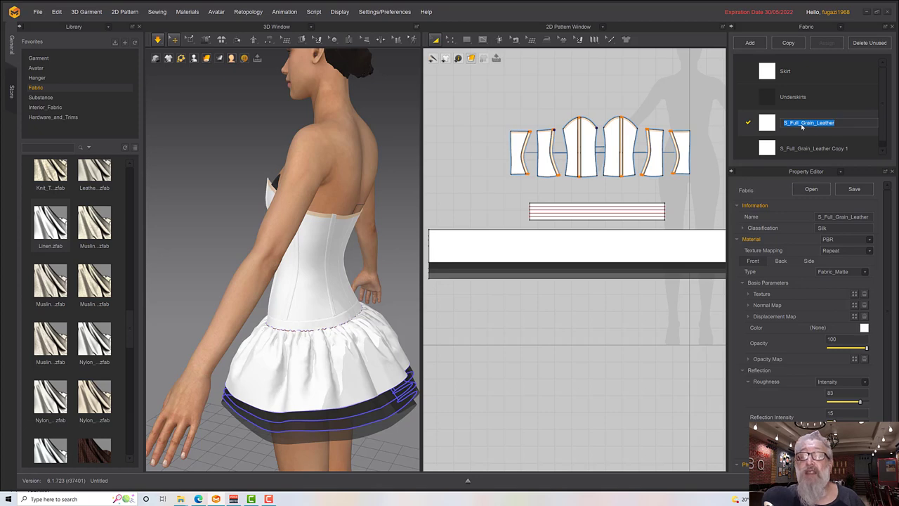
text(Stays)
key(Return)
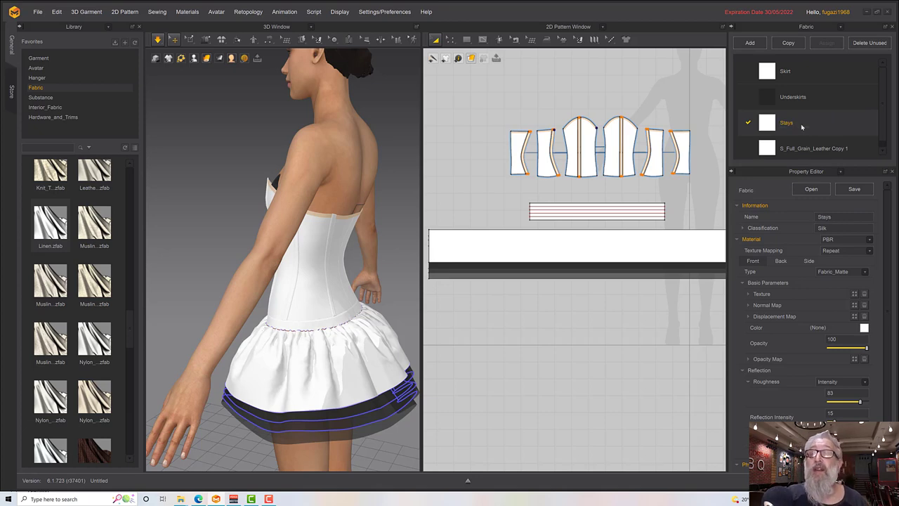
Step: Rename the S_Full_Grain_Leather Copy 1 fabric on the corset panels as Bodice
click(801, 150)
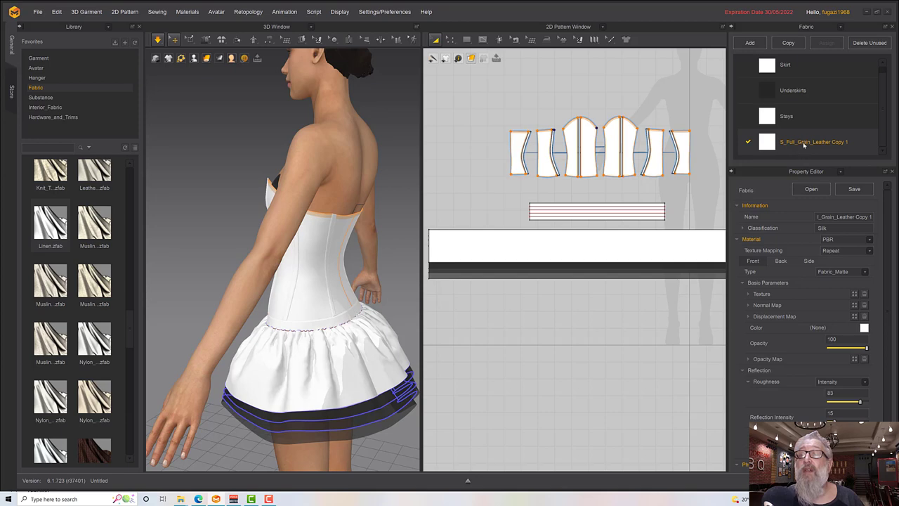
double_click(804, 142)
text(Co)
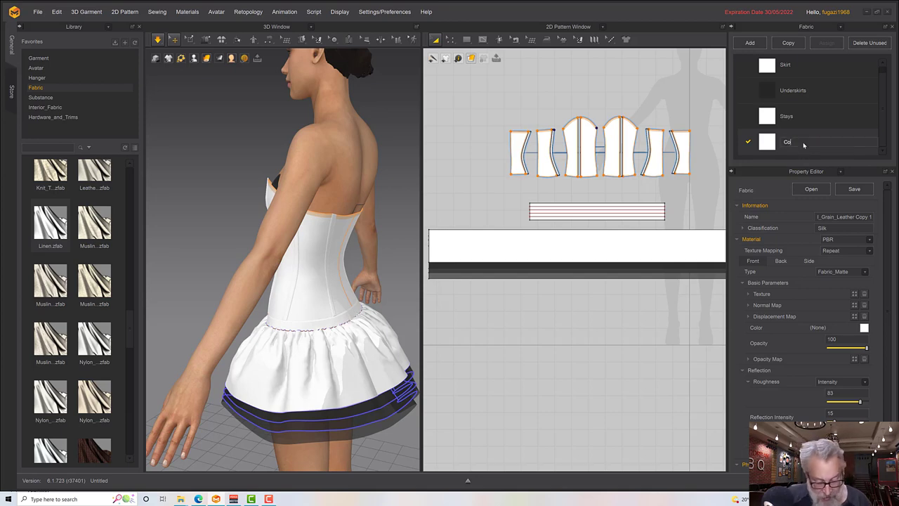
text(lice)
key(Return)
double_click(805, 142)
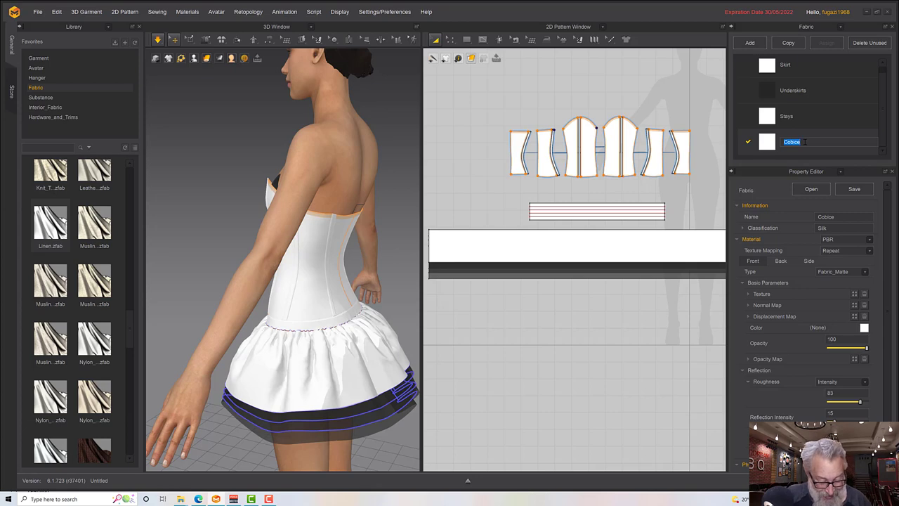
text(Bodice)
key(Return)
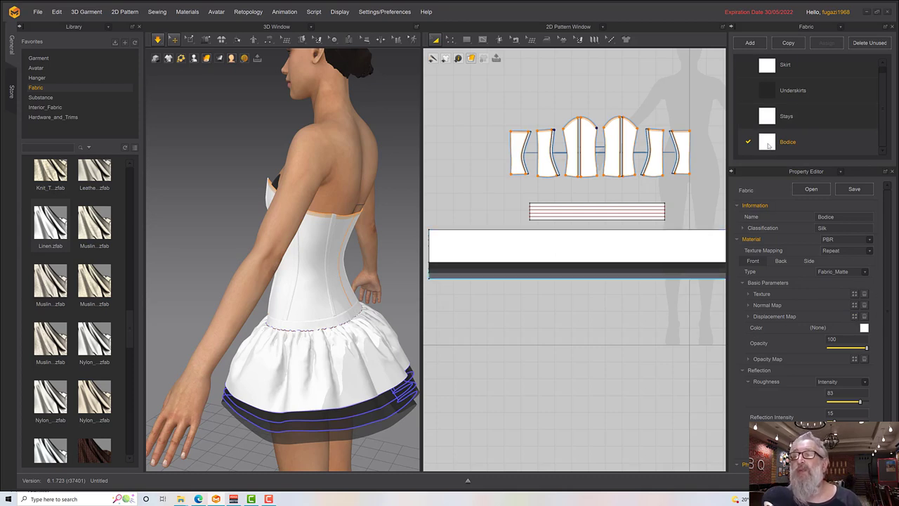
Step: Set the Bodice fabric's colour to dark grey 313131 and save that colour as a palette swatch
click(864, 328)
drag(287, 143, 260, 143)
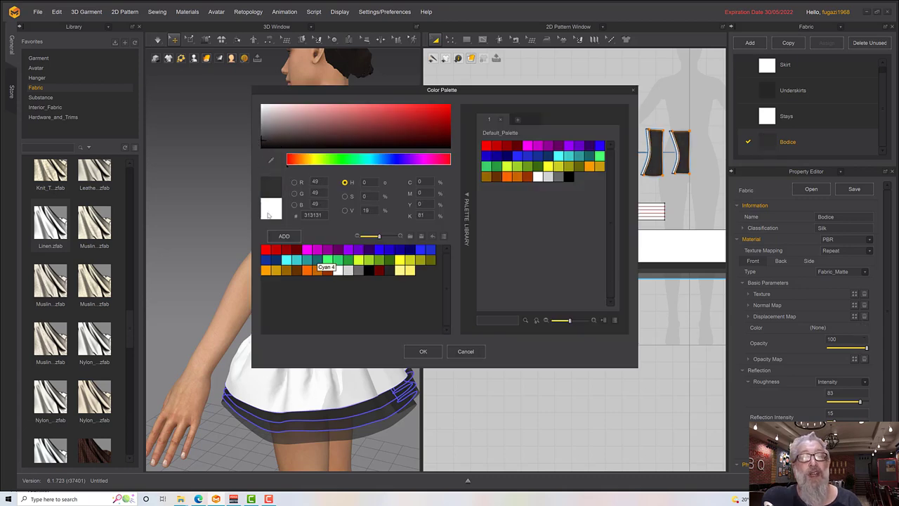
click(284, 236)
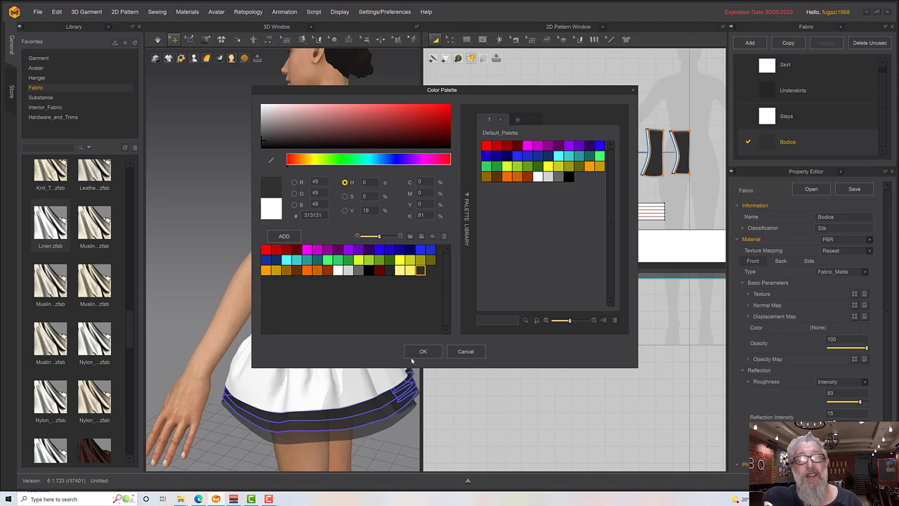
click(422, 351)
right_drag(379, 328, 414, 306)
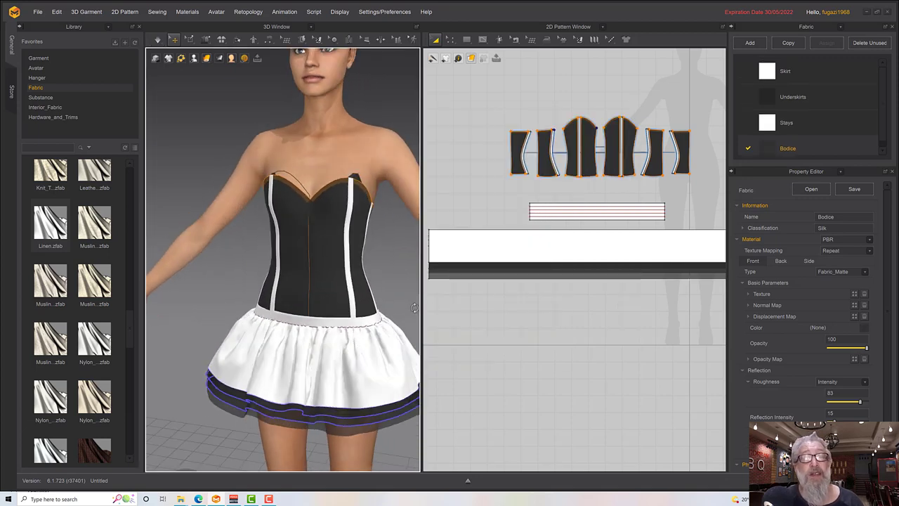
Step: Change the Bodice fabric's material type to Fabric_Silk/Satin and inspect the corset up close
click(834, 273)
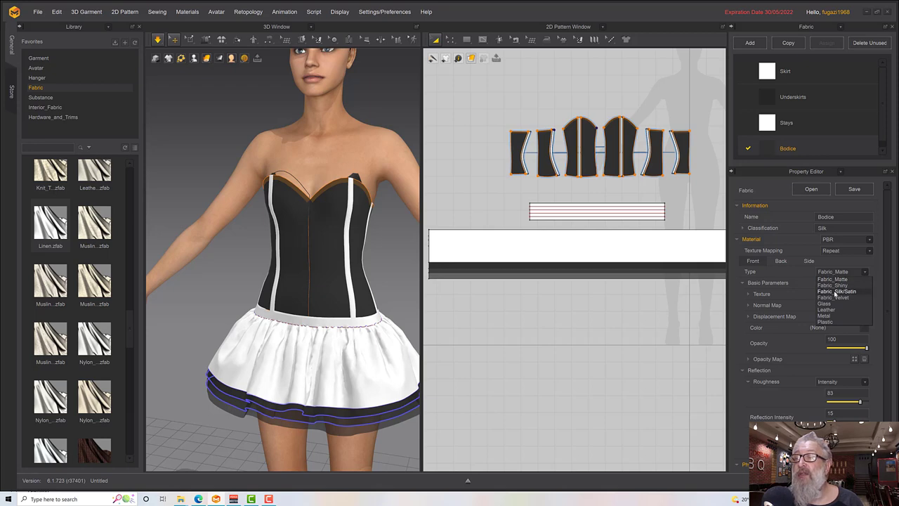
click(836, 291)
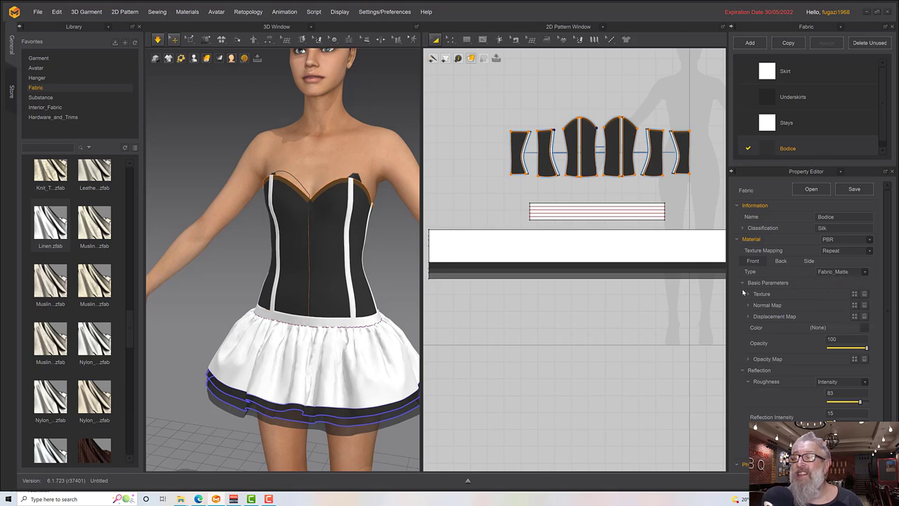
right_drag(362, 239, 309, 235)
scroll(345, 236, up, 5)
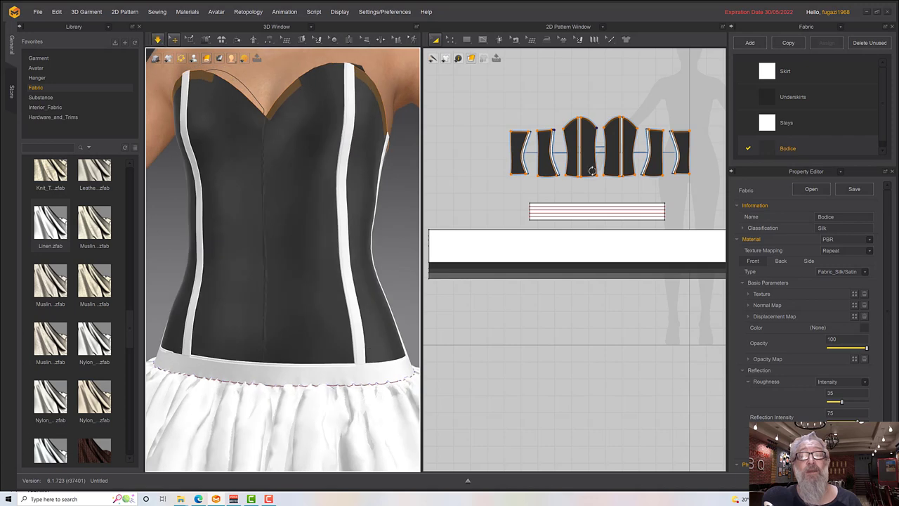
Step: Colour the Stays fabric from the saved dark grey swatch, lightened slightly to 333333
click(774, 125)
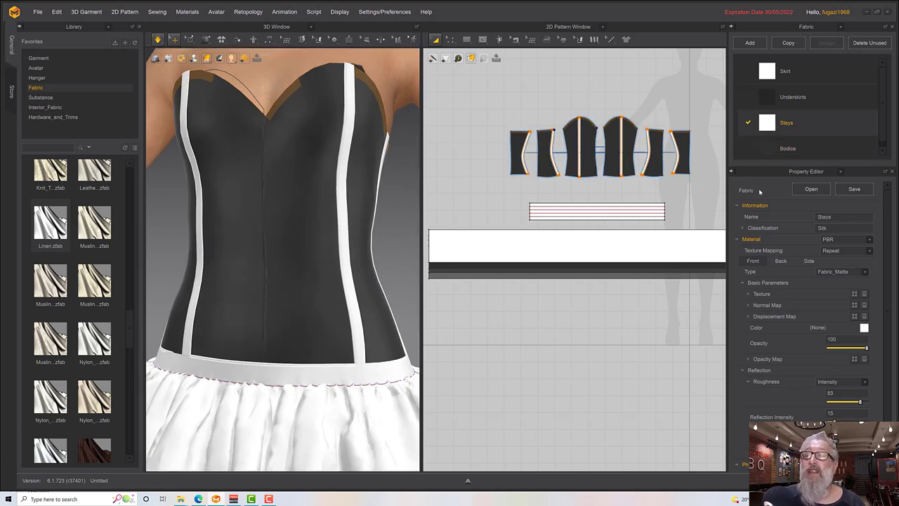
click(864, 327)
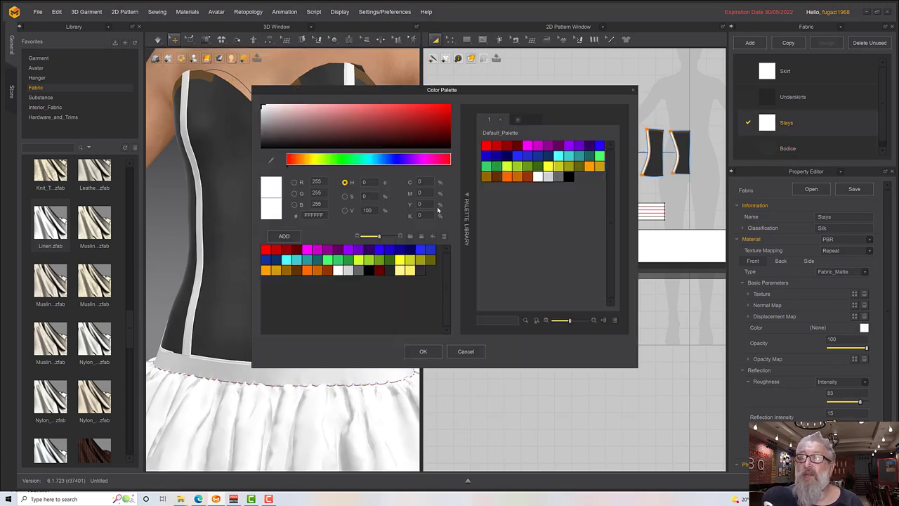
click(419, 270)
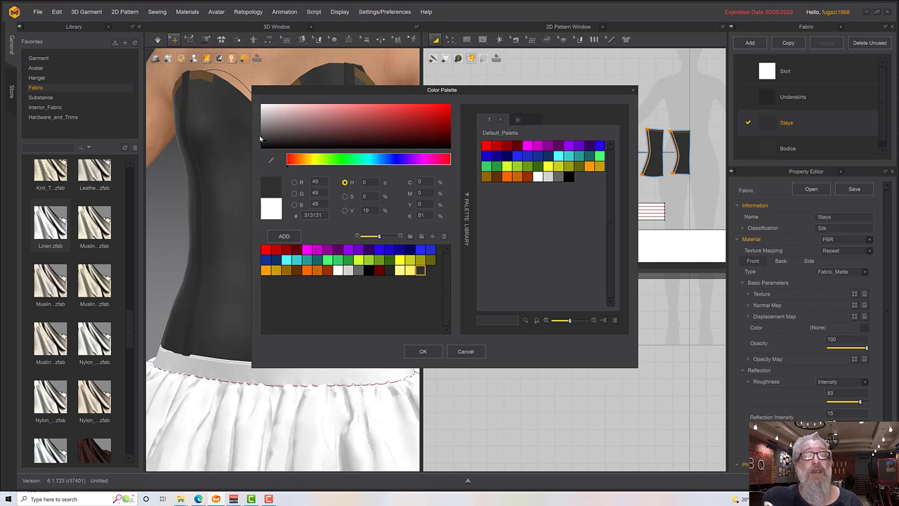
drag(264, 145, 262, 141)
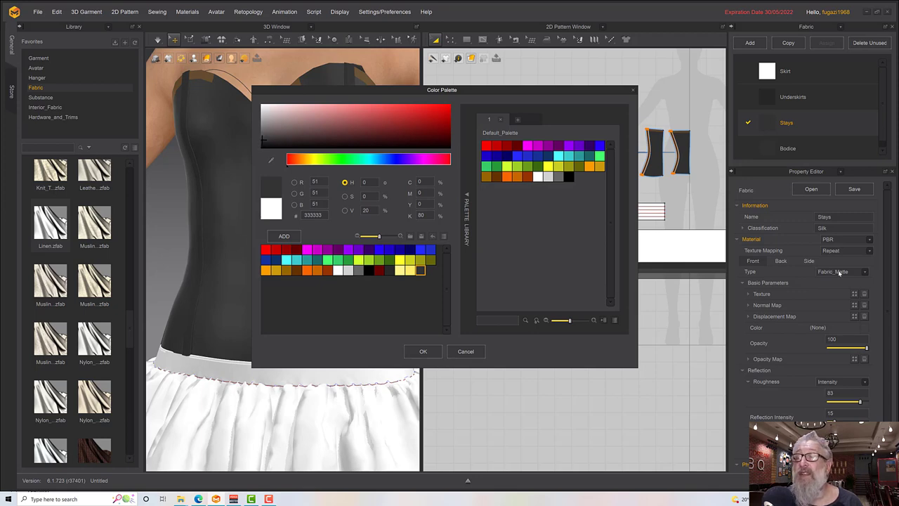
click(423, 351)
Step: Change the Stays fabric's material type to Fabric_Silk/Satin and toggle the simulation to check the dress
click(839, 272)
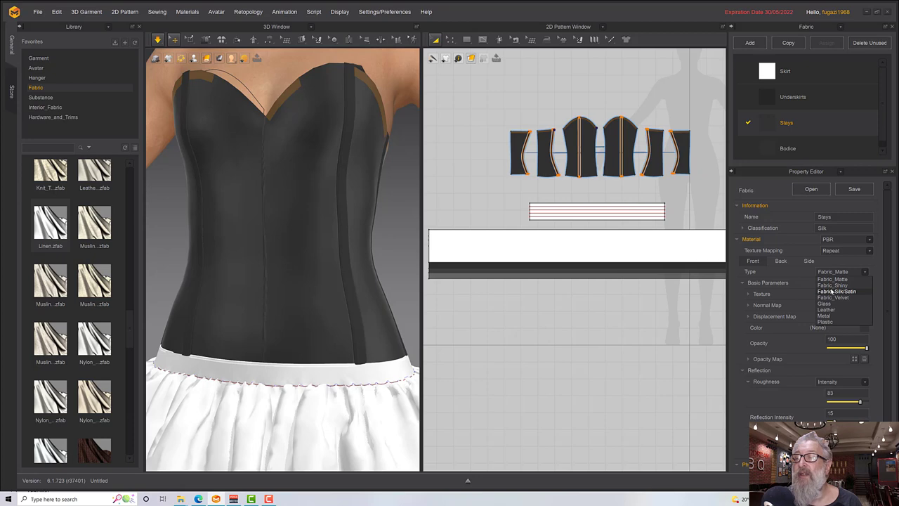
click(832, 291)
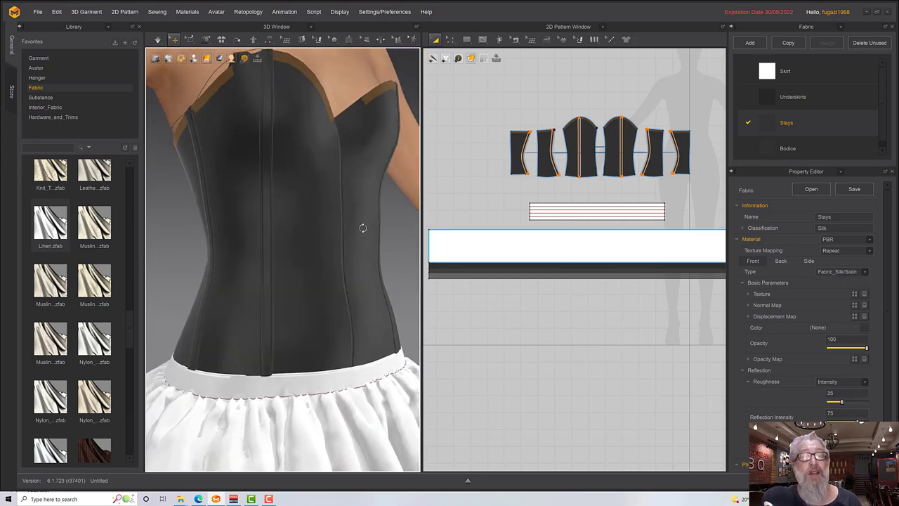
scroll(365, 227, down, 4)
mouse_move(356, 234)
right_down()
mouse_move(301, 164)
mouse_move(353, 231)
right_up()
key(space)
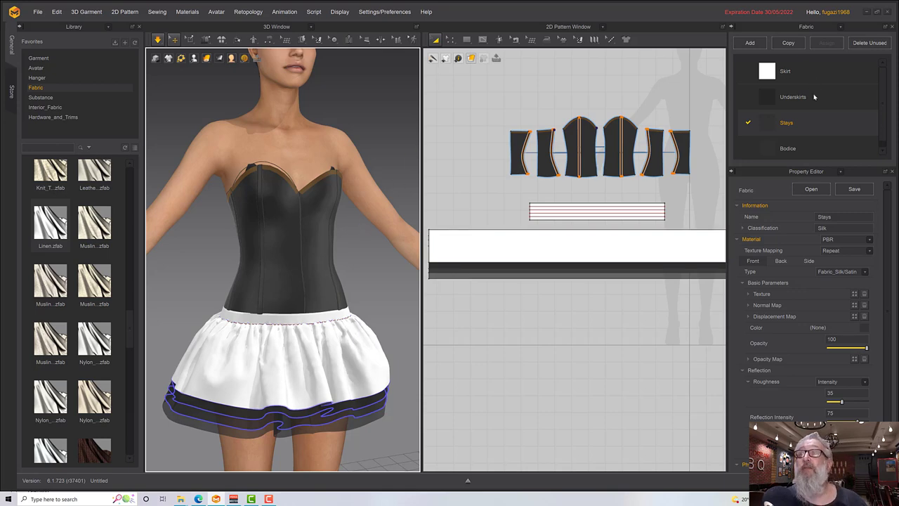
Step: Set the Skirt fabric's colour to the saved dark grey 313131 and its material type to Fabric_Silk/Satin
click(785, 70)
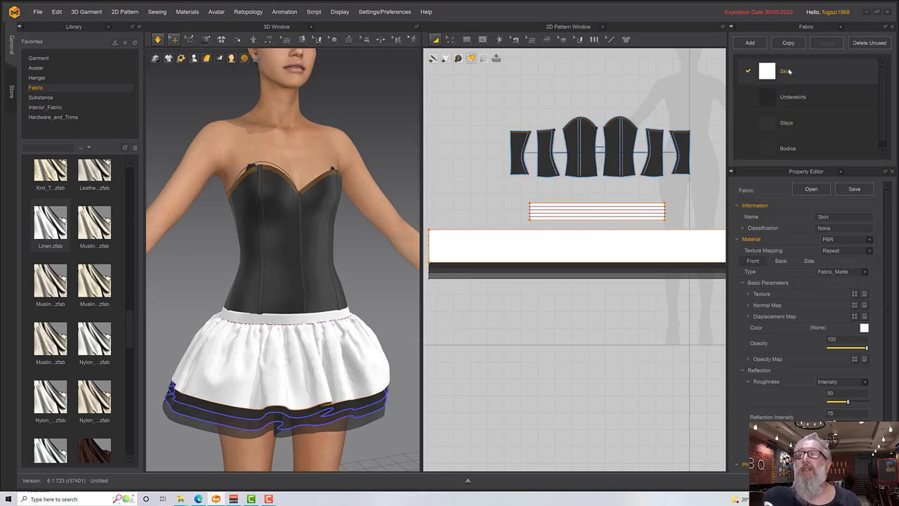
click(863, 328)
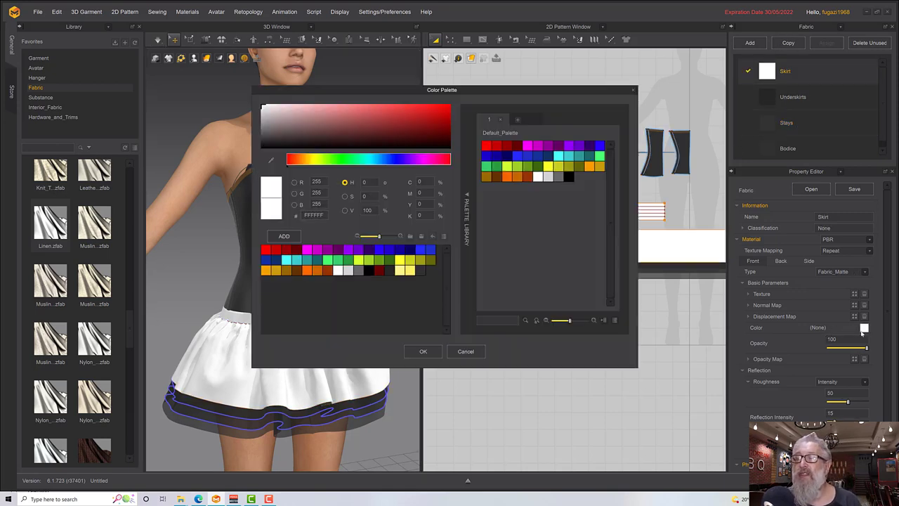
click(420, 271)
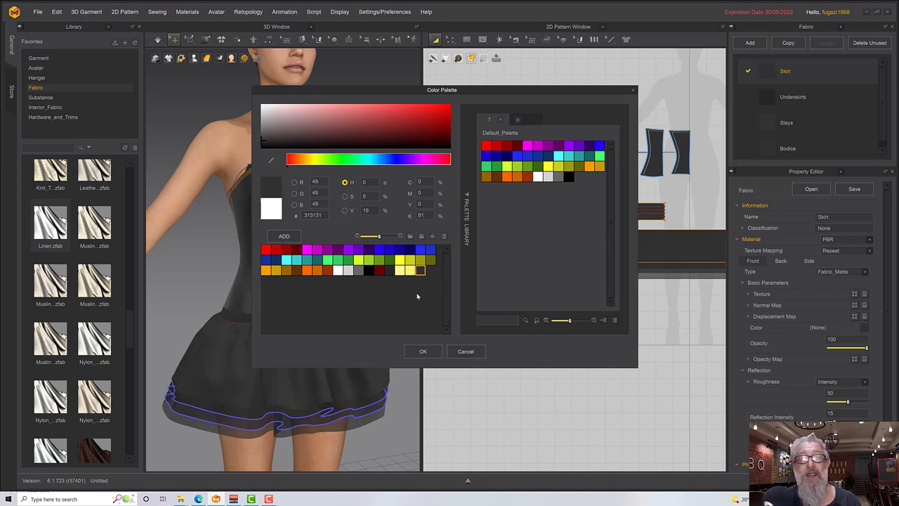
click(425, 352)
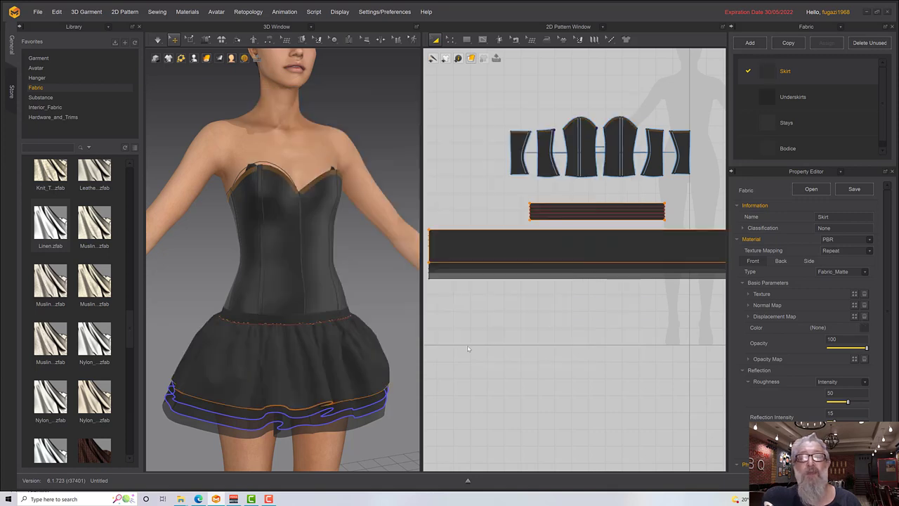
click(845, 272)
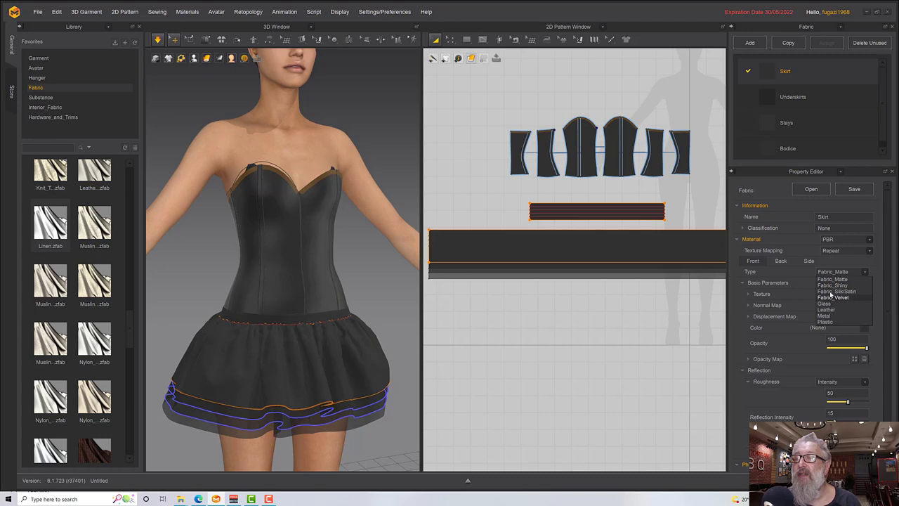
click(643, 324)
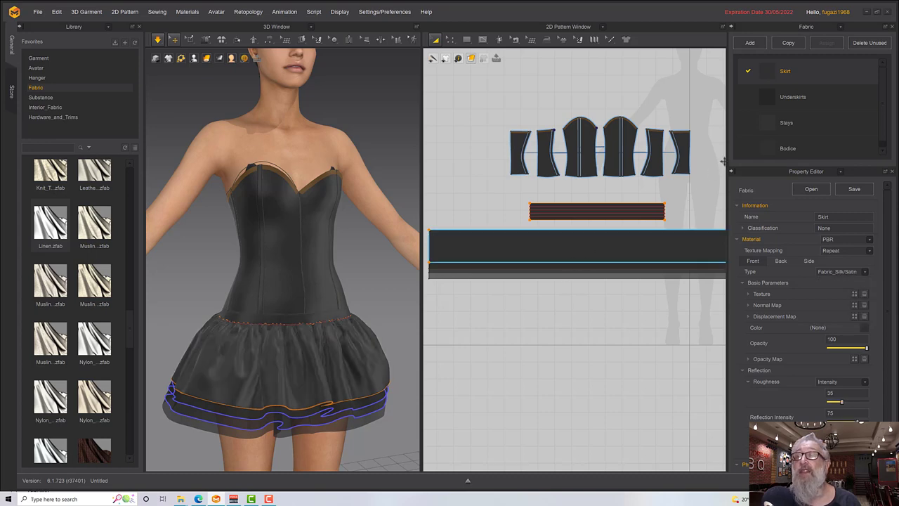
Step: Select the Underskirts fabric and toggle the simulation to examine the dark dress from near and far
click(807, 105)
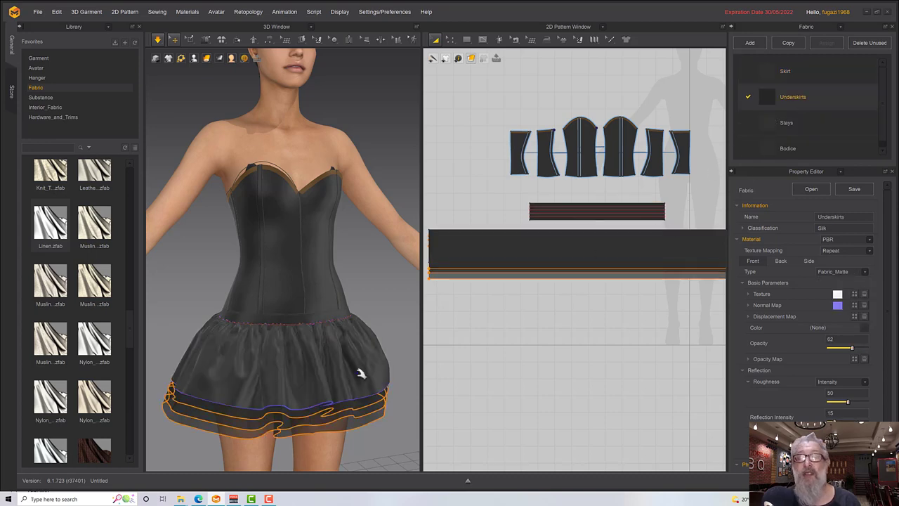
right_drag(334, 317, 332, 372)
key(space)
scroll(331, 371, down, 5)
right_drag(299, 325, 335, 353)
key(space)
scroll(295, 362, down, 2)
scroll(295, 366, up, 4)
key(space)
scroll(337, 357, down, 3)
scroll(337, 357, up, 5)
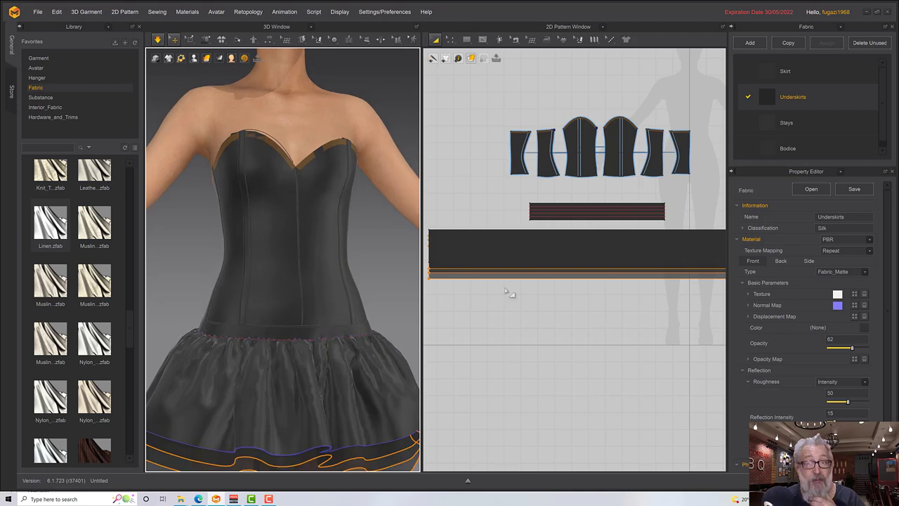
Step: Move the outer skirt pattern and the underskirt pattern beneath it into open space below the other pieces, spaced apart vertically
click(504, 247)
click(450, 77)
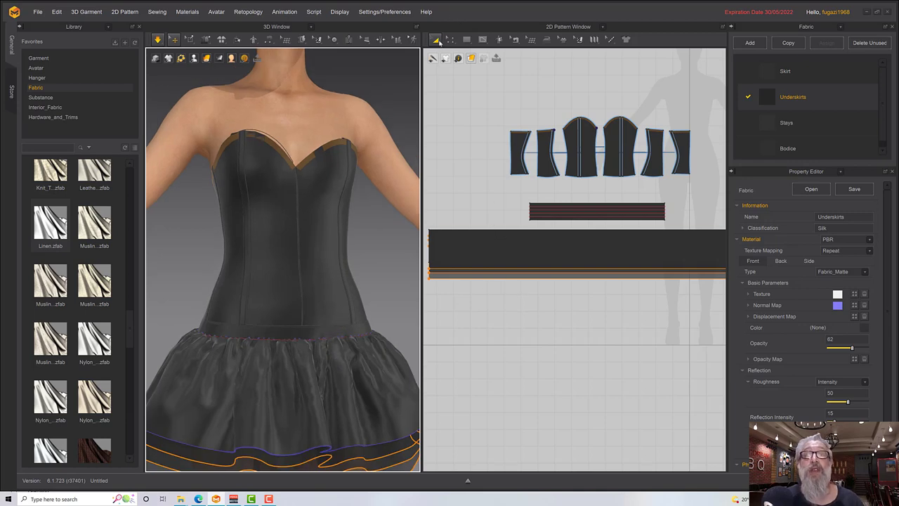
scroll(489, 200, down, 3)
click(478, 180)
key(ctrl+c)
key(ctrl+v)
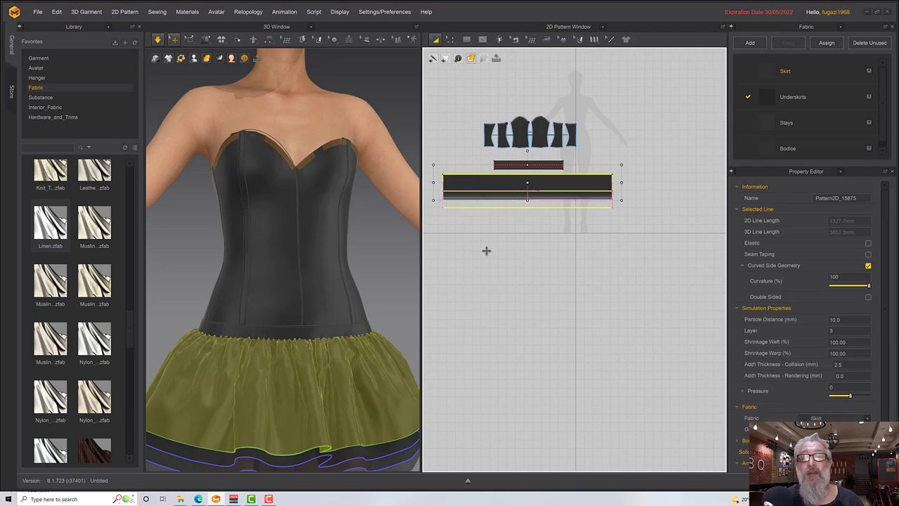
click(486, 250)
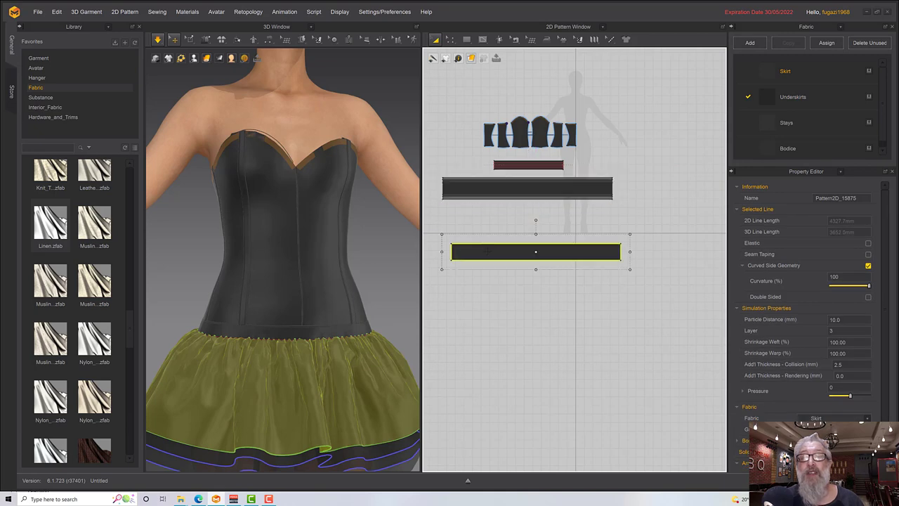
click(468, 181)
key(ctrl+v)
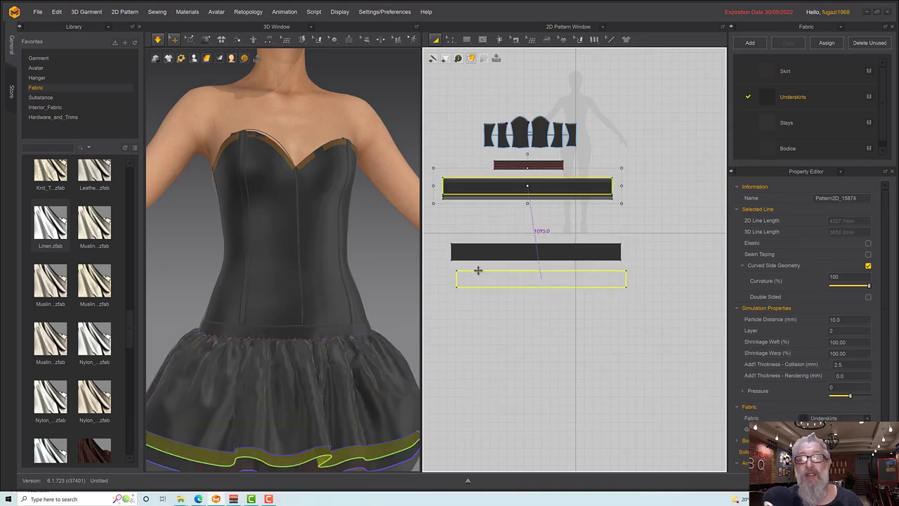
click(477, 265)
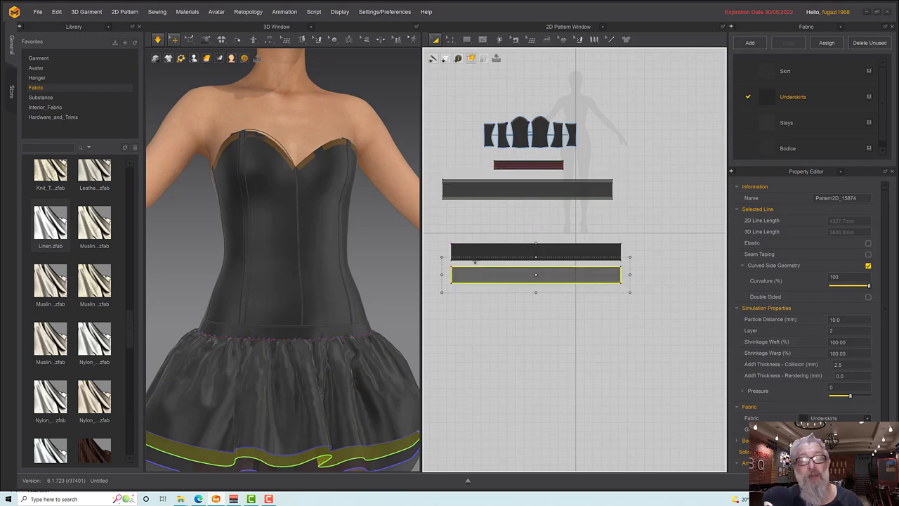
Step: Move the two remaining underskirt patterns below the separated ones, so all four skirt strips form an aligned column
click(462, 181)
key(ctrl+v)
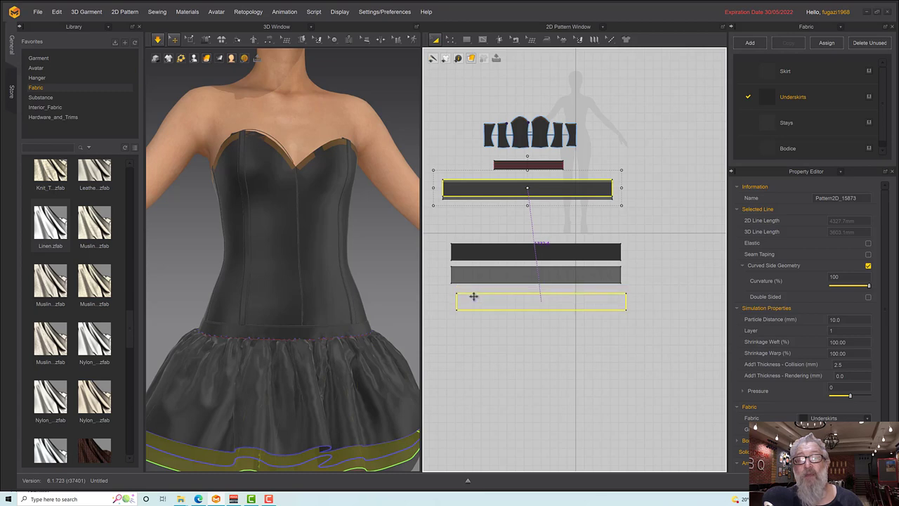
click(469, 294)
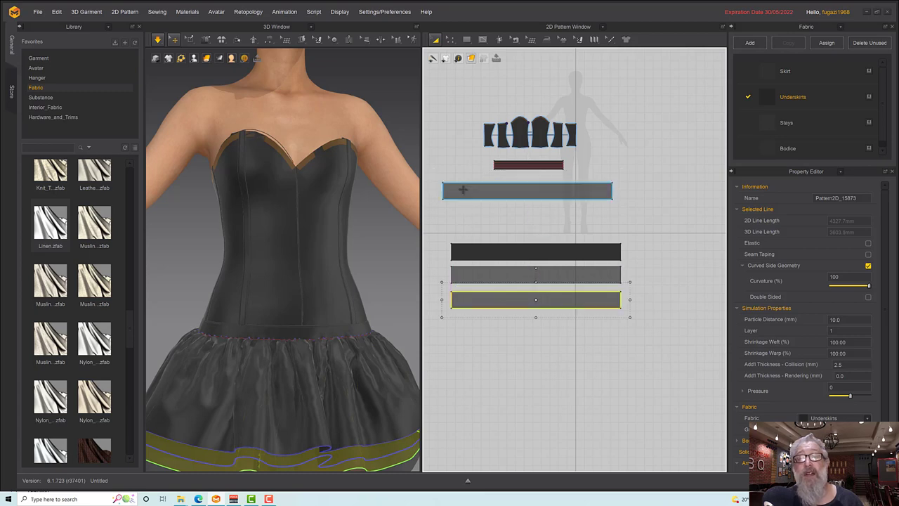
click(463, 189)
key(ctrl+v)
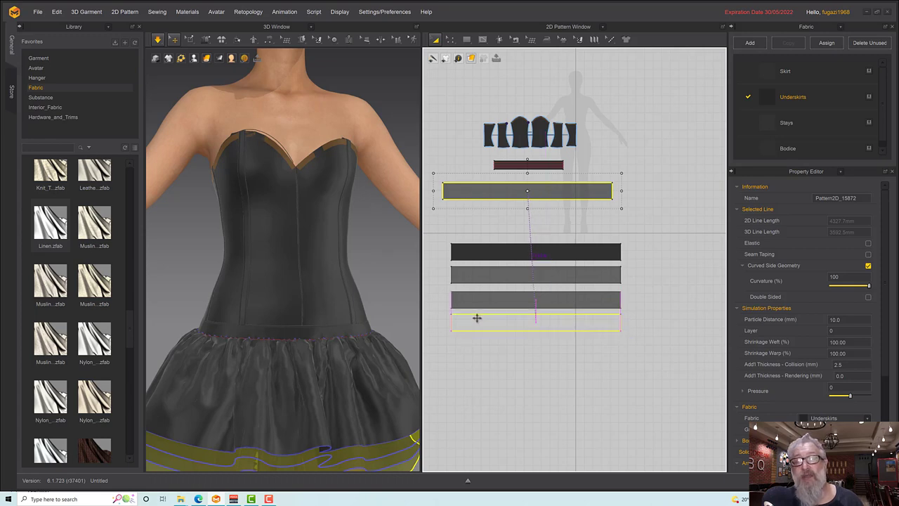
drag(478, 318, 477, 318)
Step: Offset the bottom edge of the lowest underskirt pattern as one internal line at a distance of 20 mm
click(451, 40)
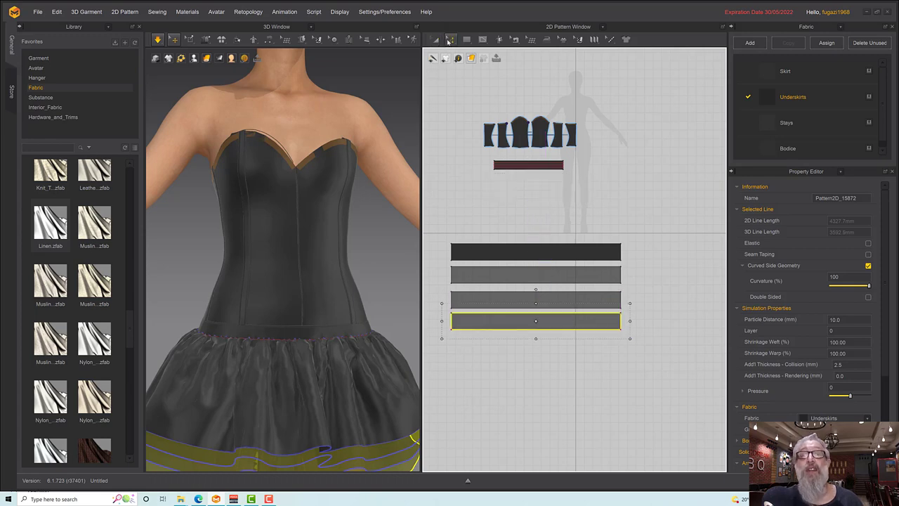
click(490, 329)
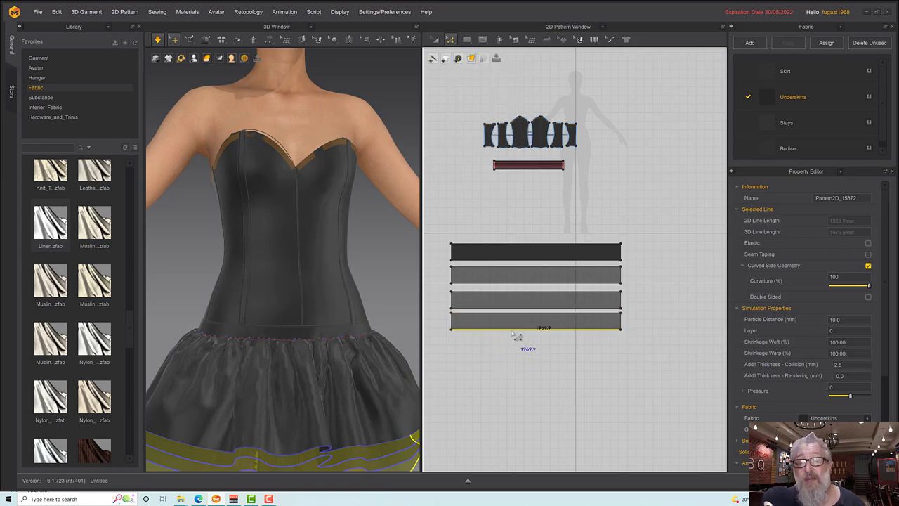
right_click(512, 333)
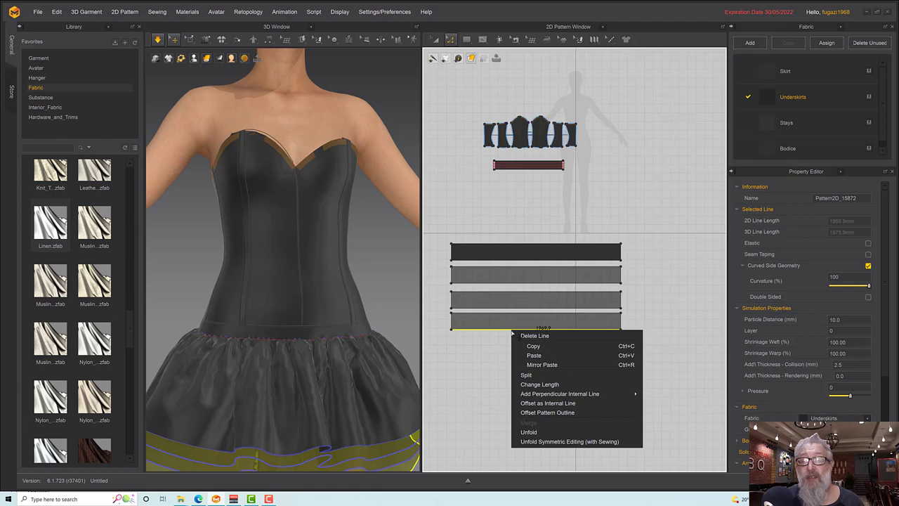
click(545, 405)
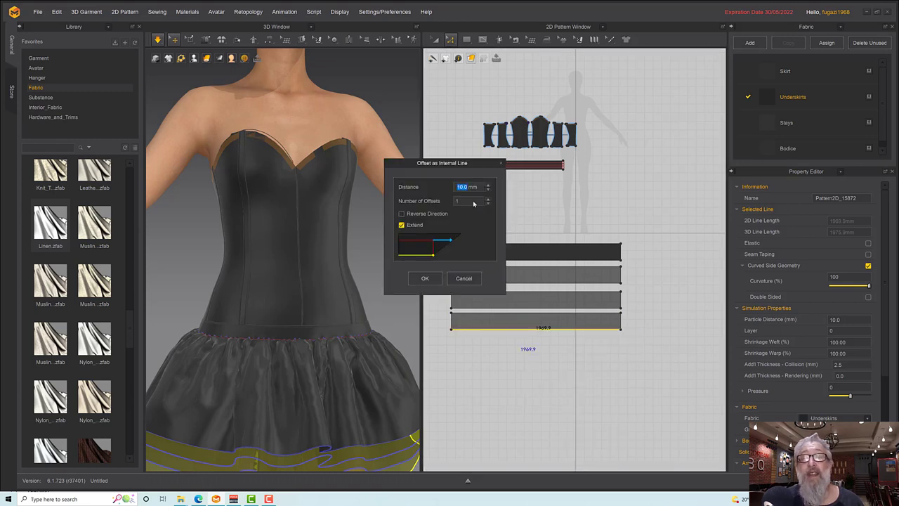
text(20)
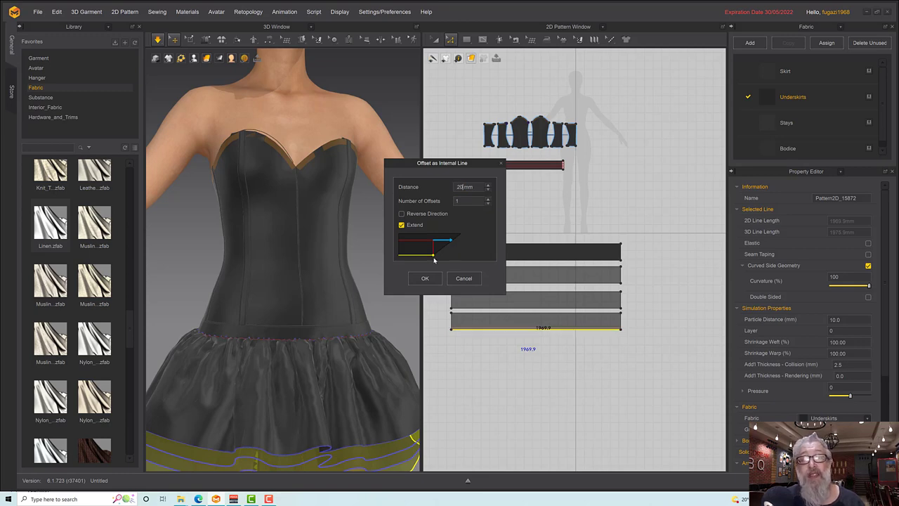
click(426, 278)
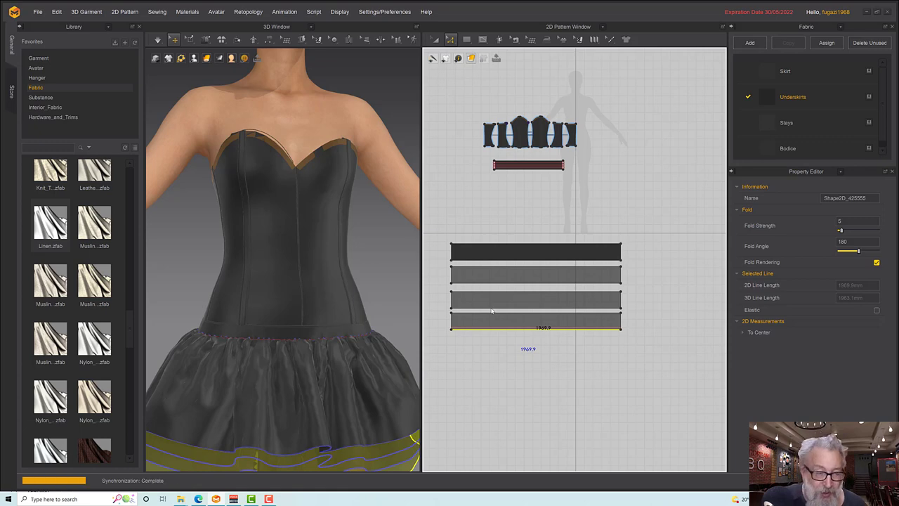
Step: Offset the bottom edges of the skirt and the other two underskirt patterns as single internal lines at 20 mm
click(493, 308)
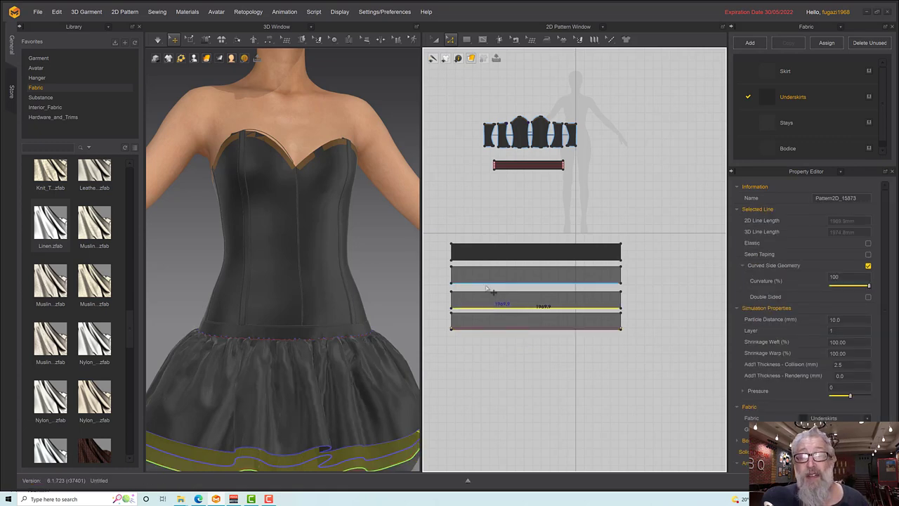
shift+click(490, 284)
shift+click(490, 262)
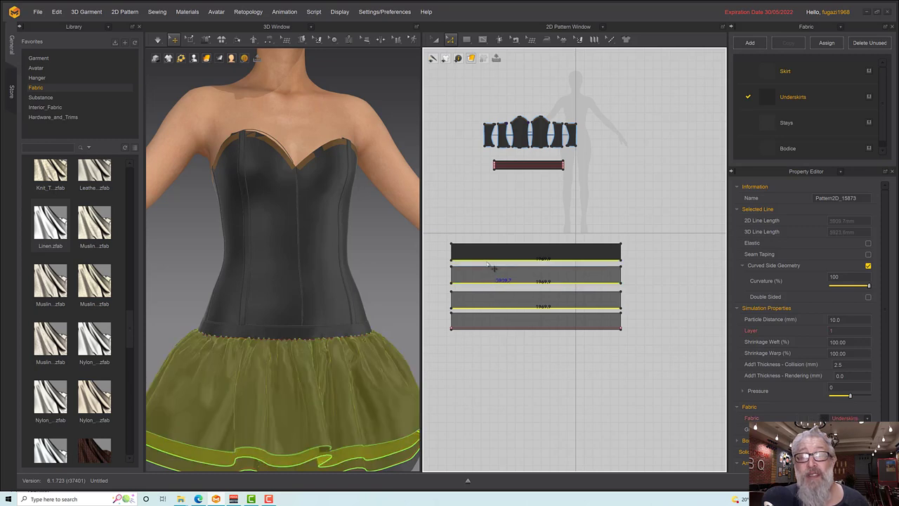
right_click(490, 263)
click(521, 315)
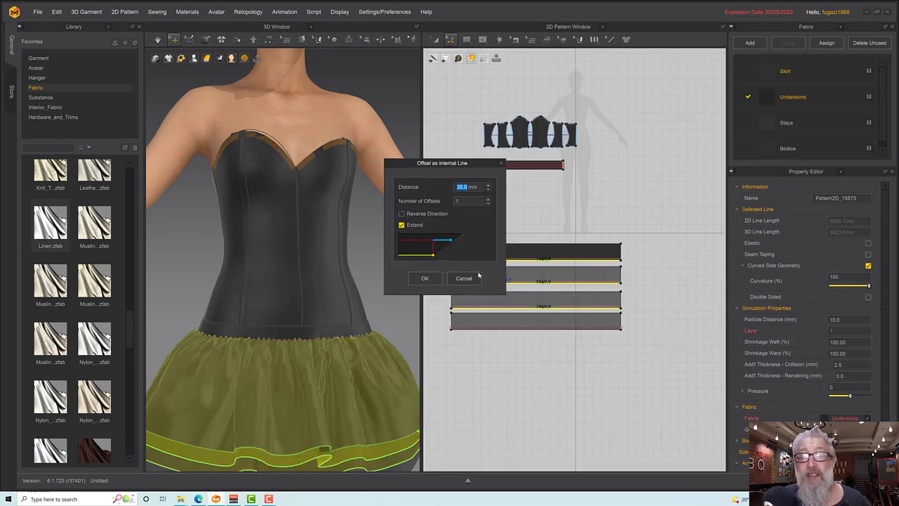
click(427, 278)
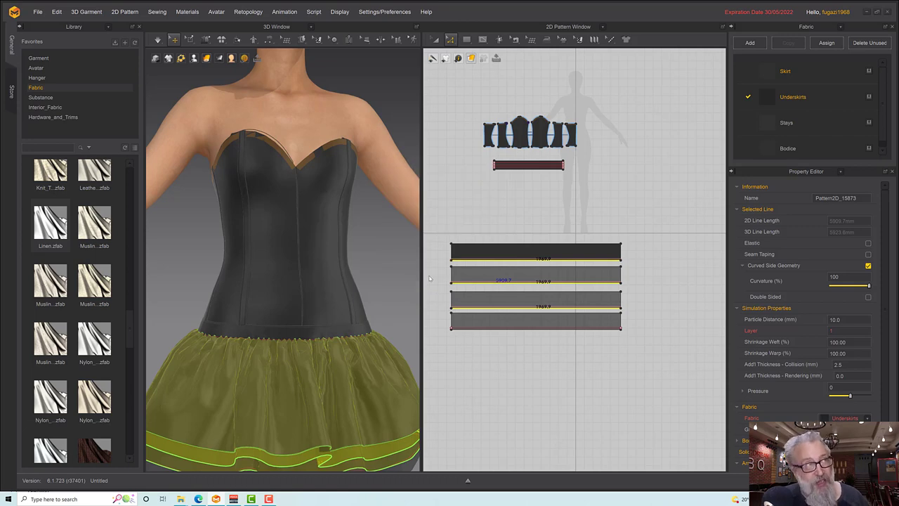
click(429, 278)
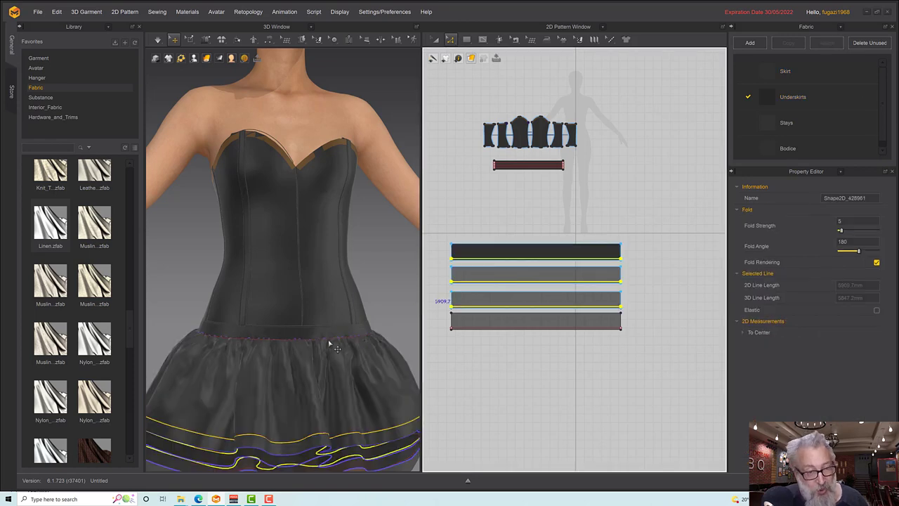
Step: Select the hem internal lines on all four skirt strips and apply Cut & Sew to them
click(483, 313)
click(476, 307)
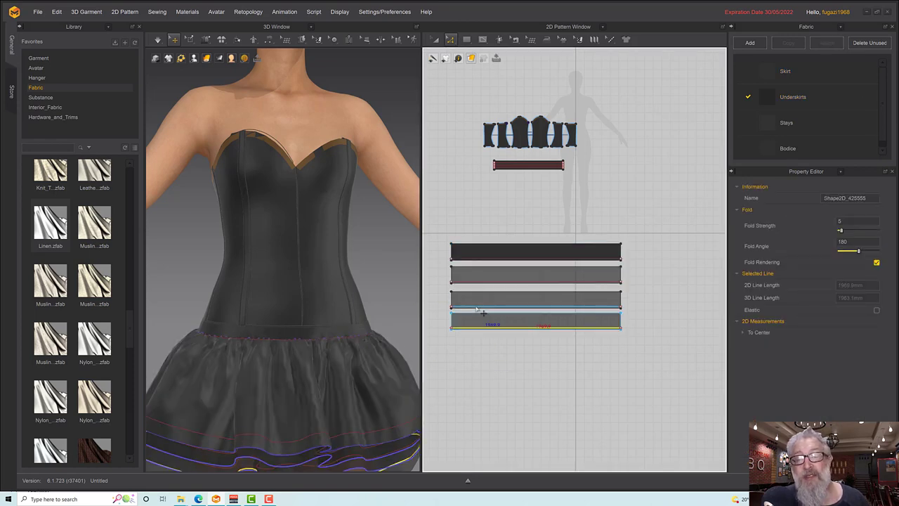
click(484, 312)
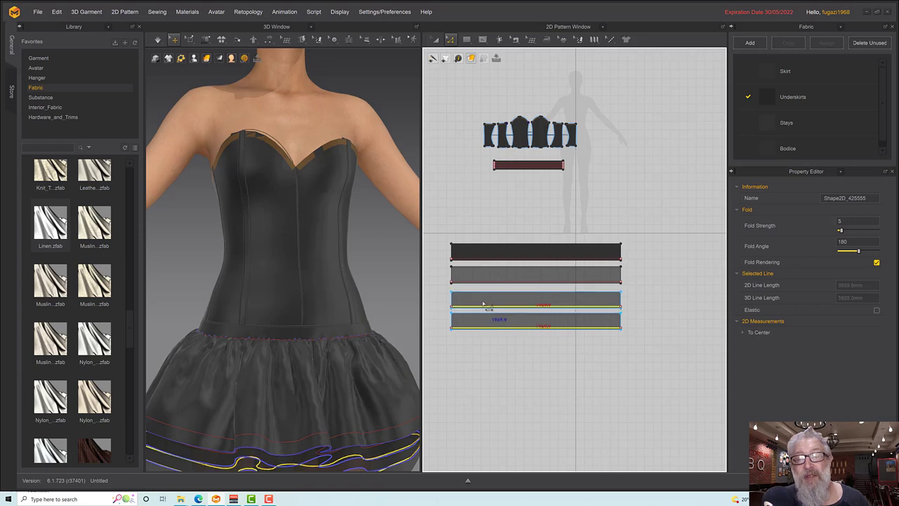
scroll(485, 312, up, 4)
click(485, 316)
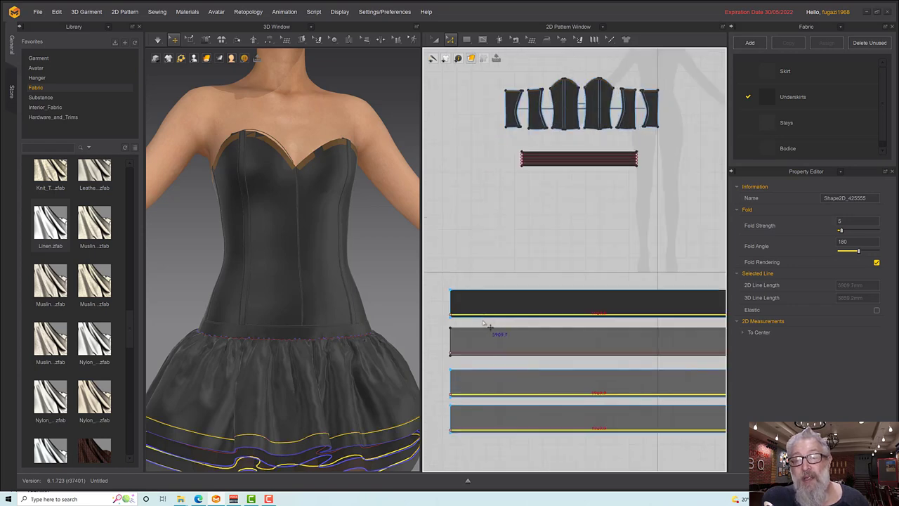
click(482, 353)
right_click(482, 353)
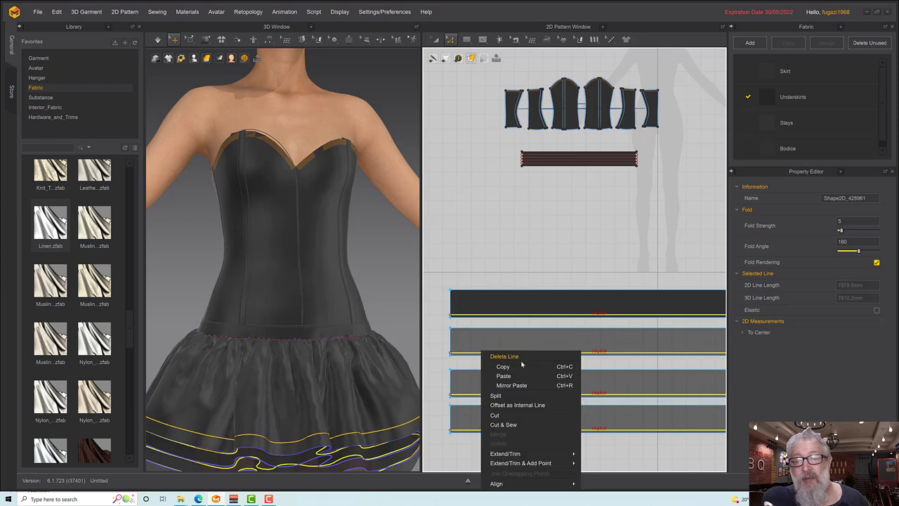
click(516, 424)
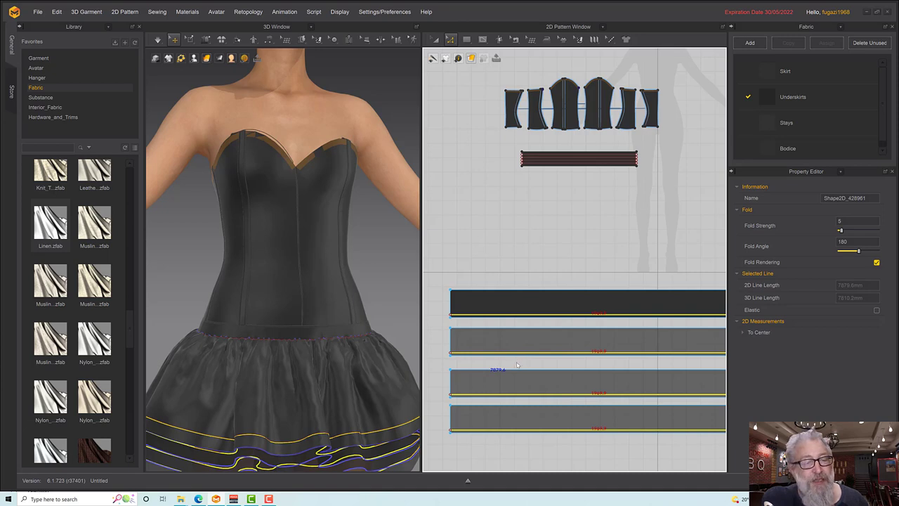
click(517, 364)
Step: Move the main skirt panel and the three underskirt panels upward to leave gaps between them and their narrow hem strips
scroll(517, 364, down, 2)
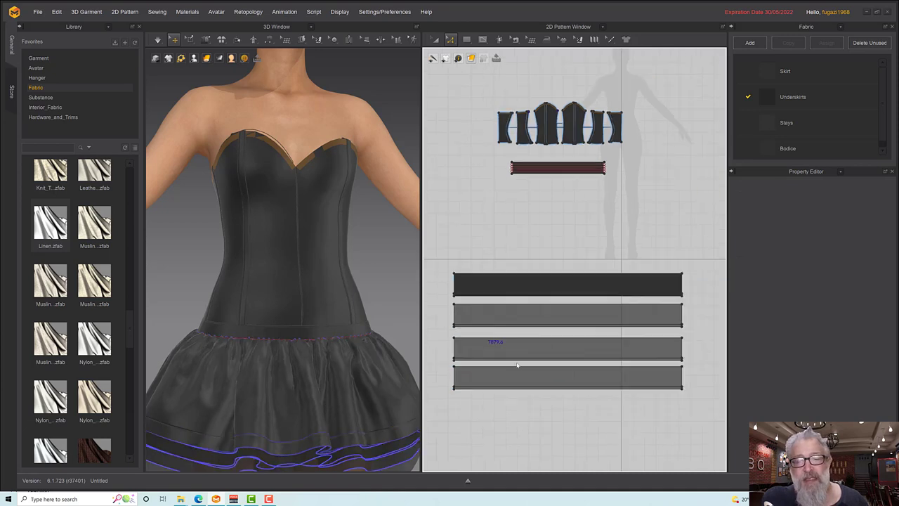
click(435, 39)
click(492, 274)
drag(492, 274, 491, 260)
click(494, 307)
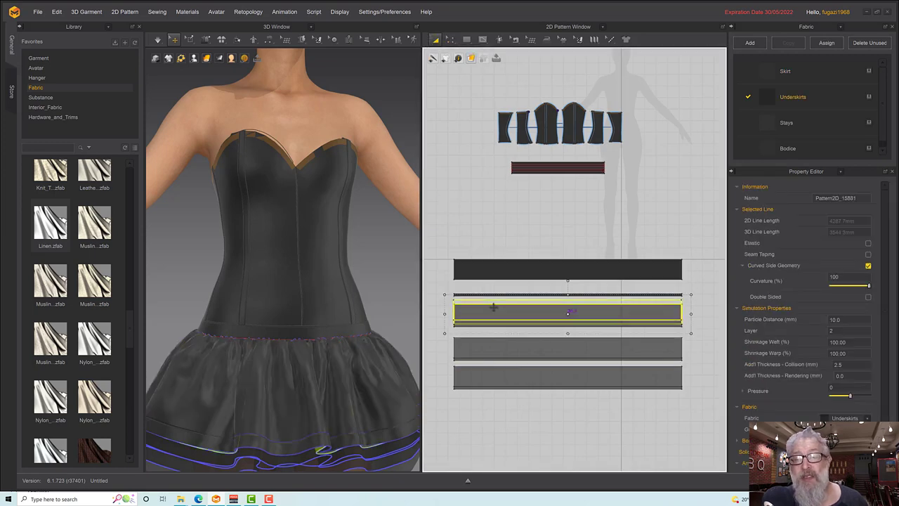
click(497, 342)
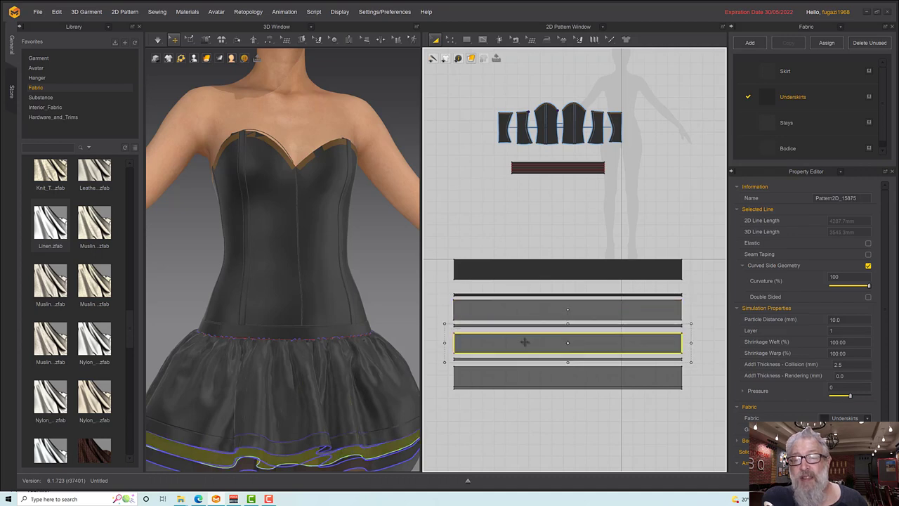
right_drag(273, 327, 295, 320)
middle_drag(297, 320, 276, 206)
click(344, 207)
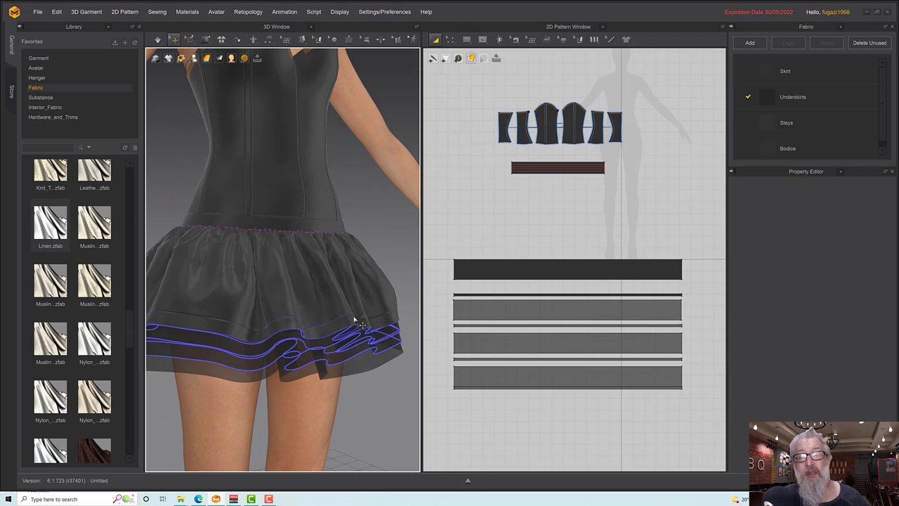
click(475, 373)
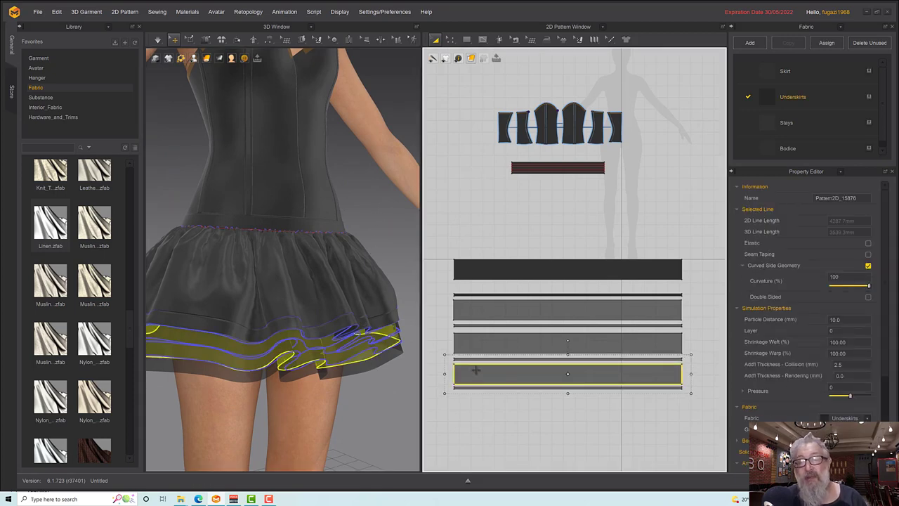
Step: Load FDgp_Addon_Mesh_09.png from D:\MY Training\youtube\puff as the Underskirts fabric's opacity map and check the mesh on the dress
click(273, 378)
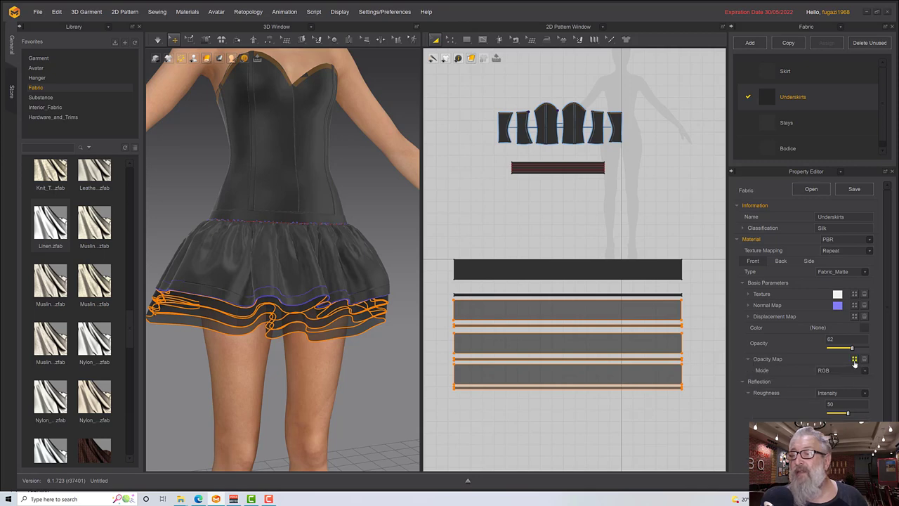
click(854, 359)
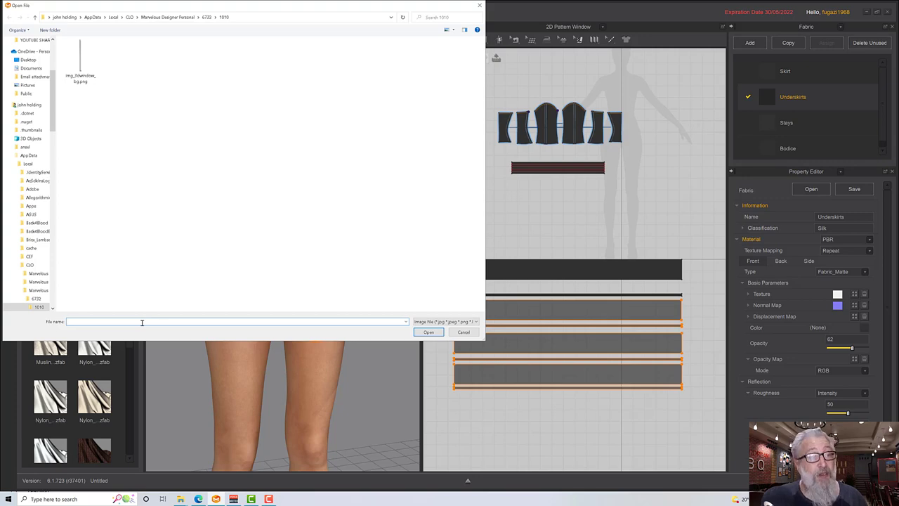
text(D:\MY Training\youtube\puff)
key(Return)
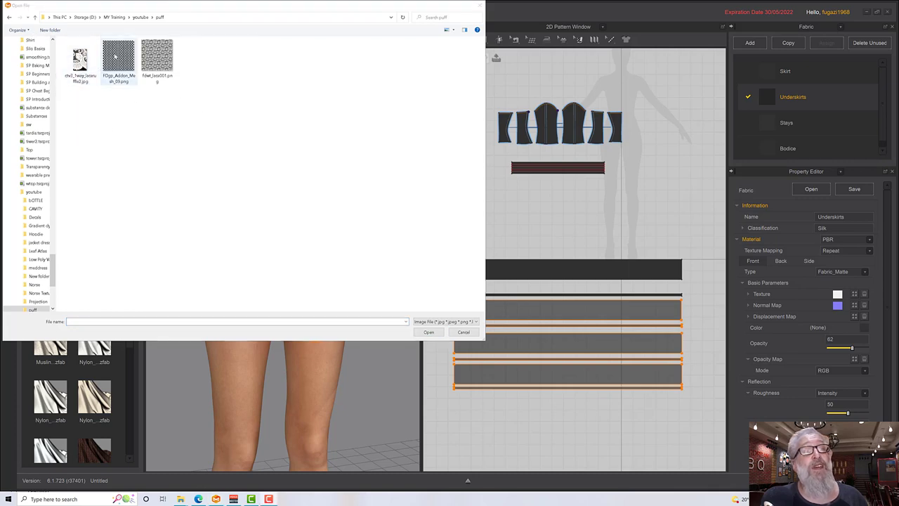
double_click(117, 58)
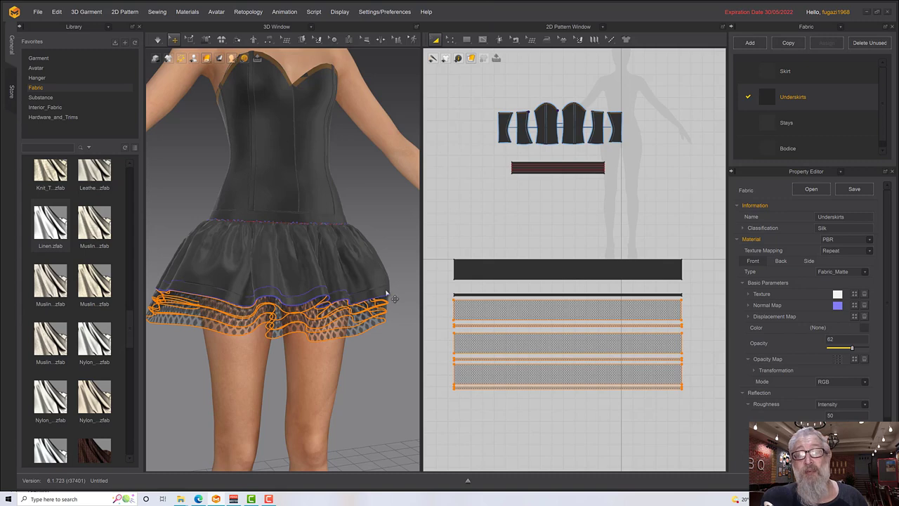
scroll(340, 316, down, 2)
scroll(340, 316, up, 5)
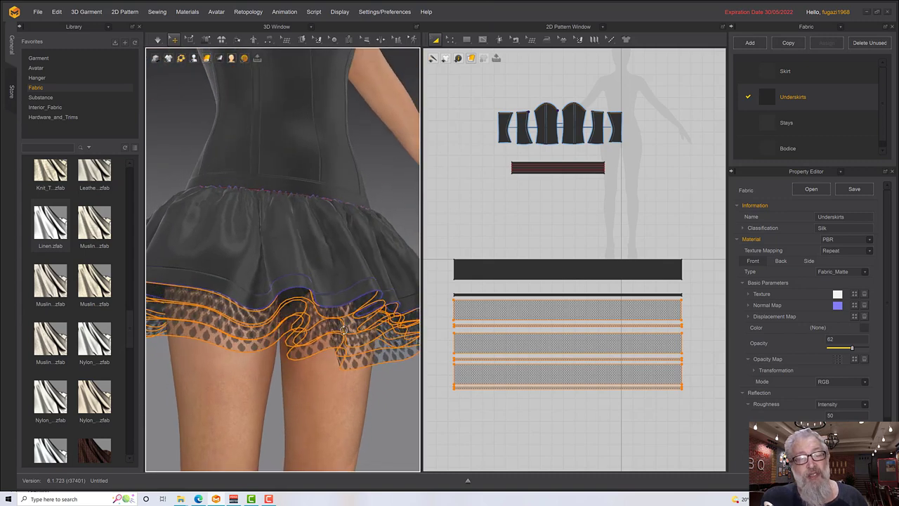
scroll(261, 346, up, 1)
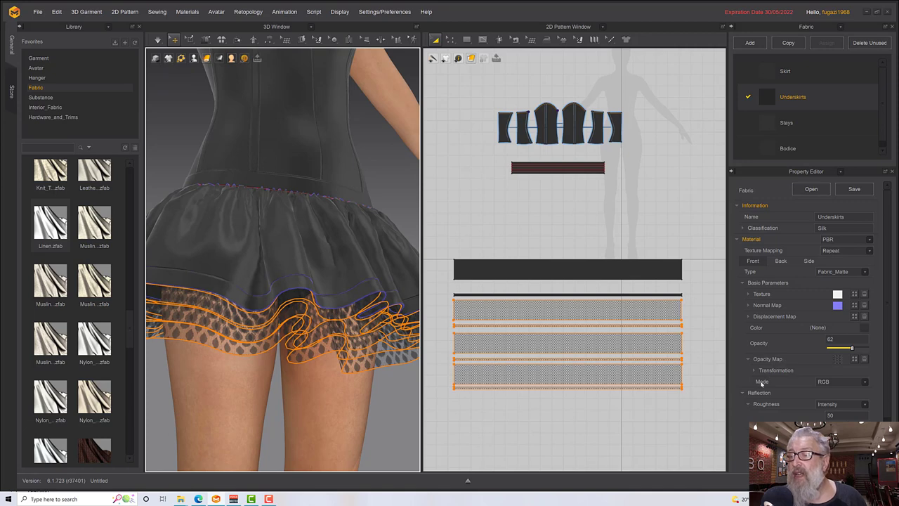
Step: Set the Underskirts fabric's opacity map mode to ALPHA and check the mesh on the skirt layers
click(754, 370)
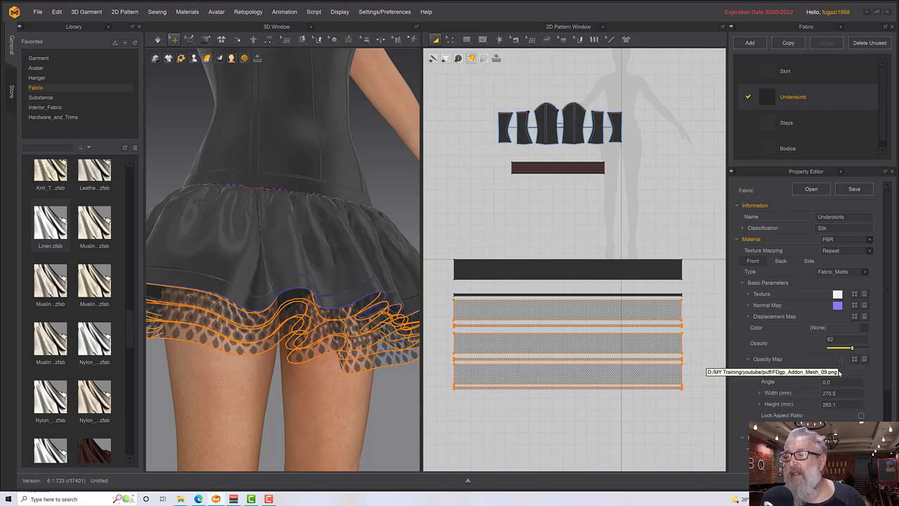
scroll(809, 384, down, 1)
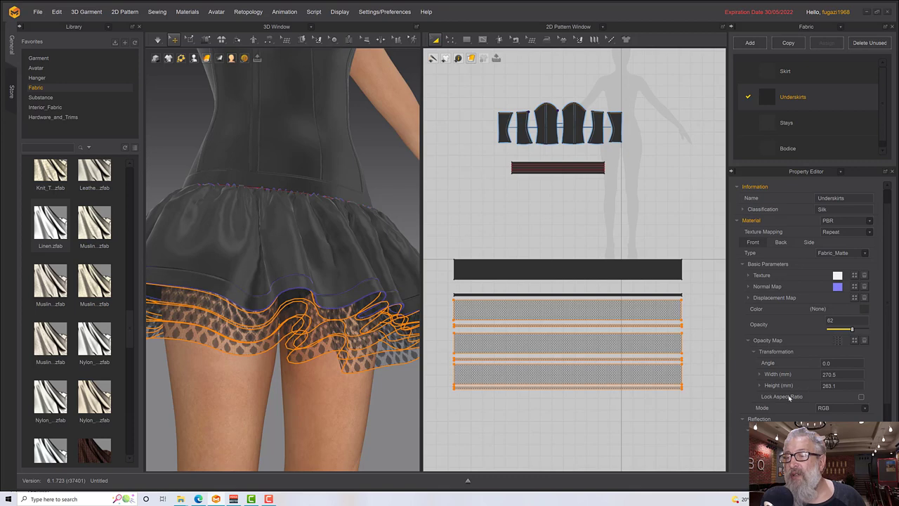
click(830, 410)
click(826, 425)
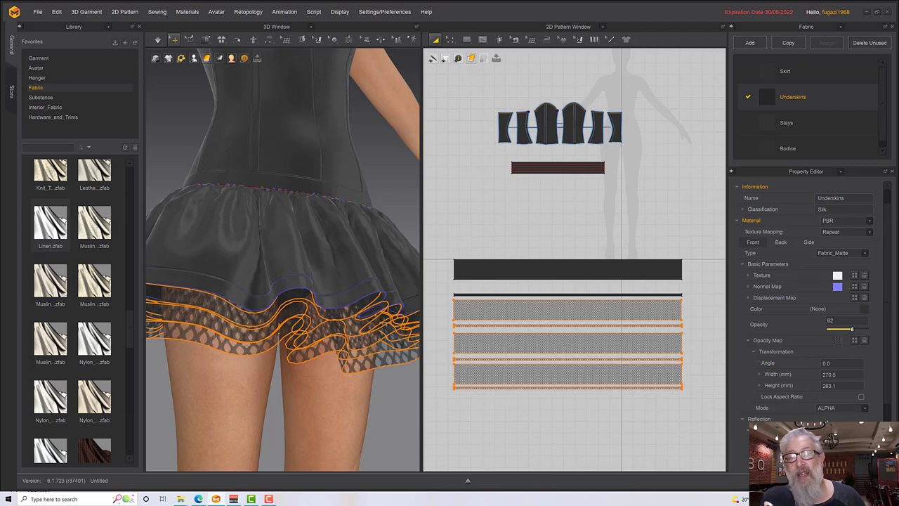
right_drag(340, 362, 335, 363)
right_drag(310, 398, 305, 397)
scroll(304, 397, up, 2)
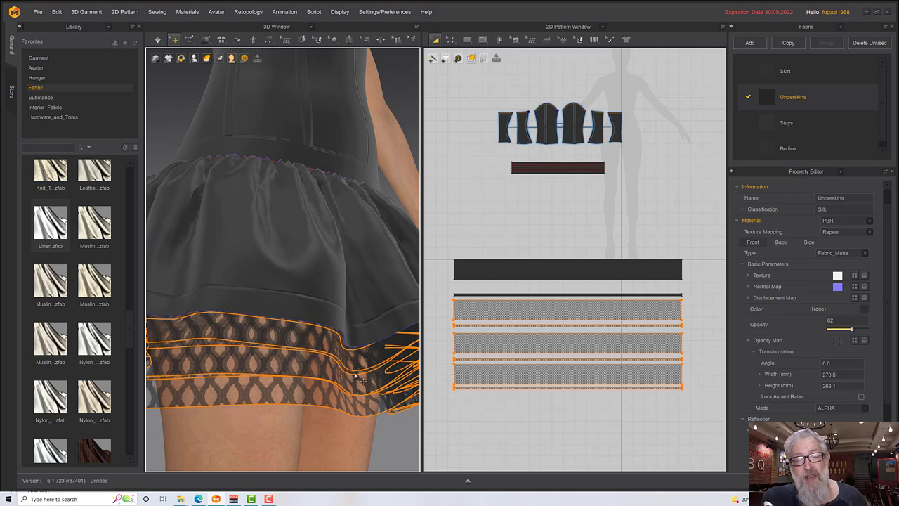
Step: Lock the aspect ratio of the Underskirts opacity map and set its width to 135 mm
click(861, 397)
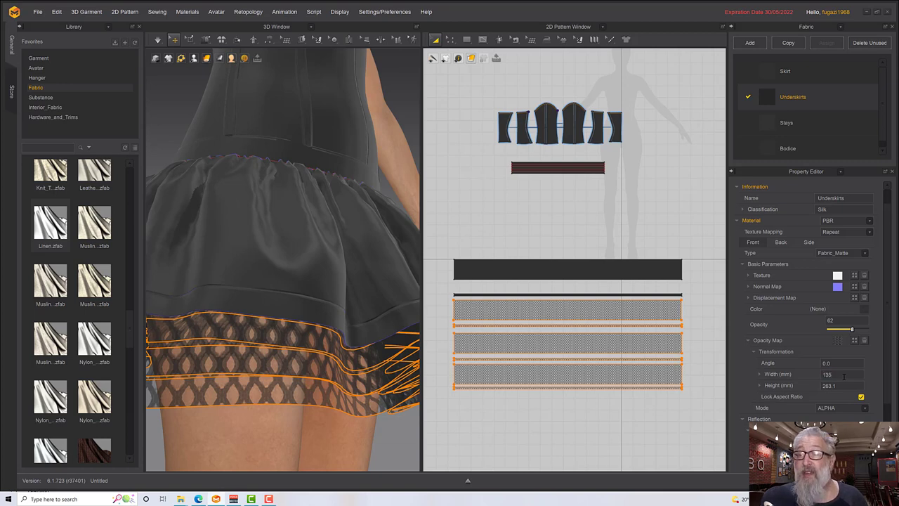
click(843, 375)
text(135)
key(Return)
mouse_move(345, 314)
right_down()
mouse_move(330, 288)
mouse_move(334, 314)
right_up()
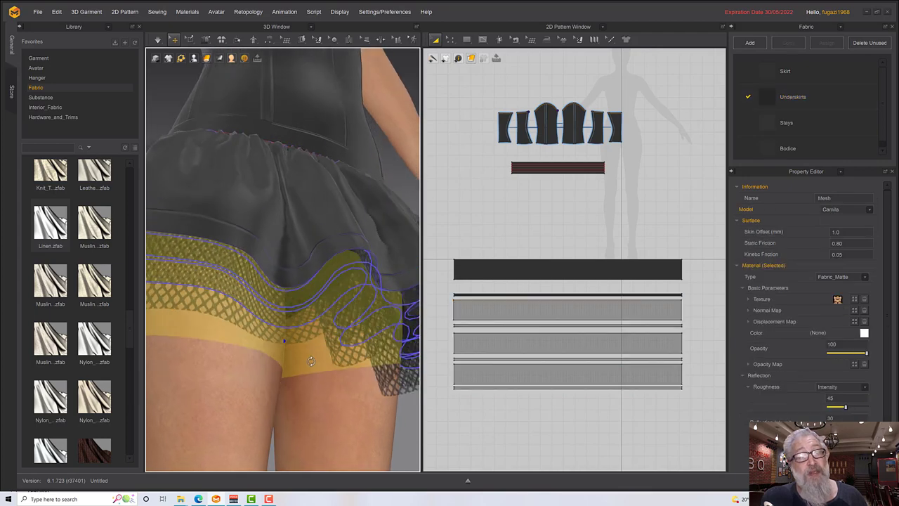
Step: Inspect the rescaled mesh on the underskirts and their hem bands from several angles
click(266, 344)
right_drag(263, 387, 348, 379)
click(301, 351)
click(349, 366)
click(264, 369)
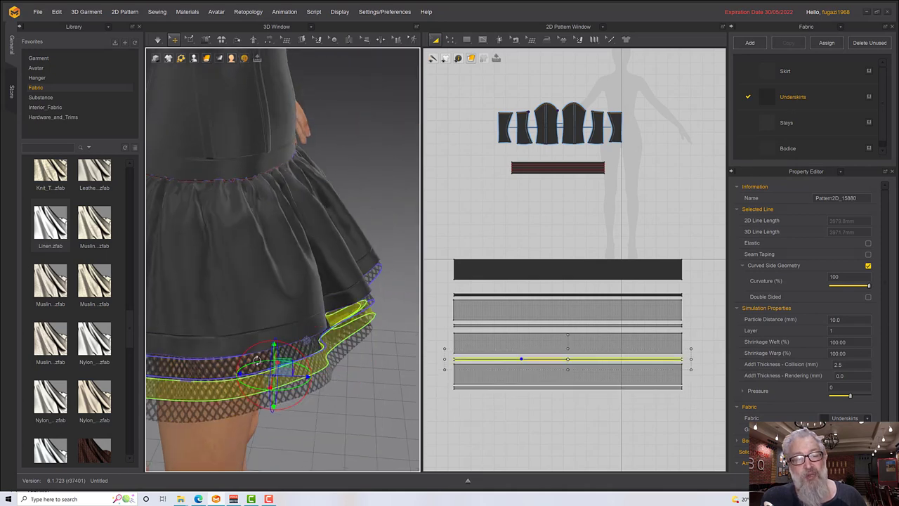
click(220, 363)
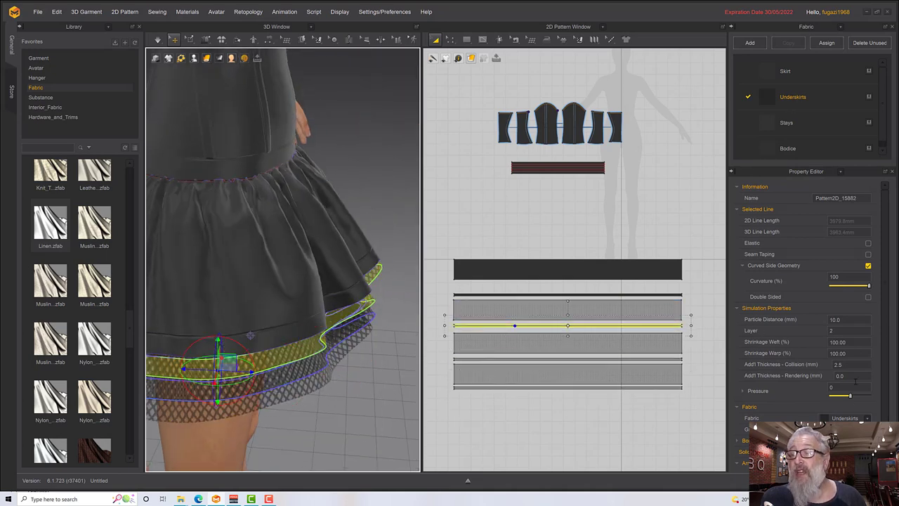
mouse_move(334, 370)
right_down()
mouse_move(362, 352)
mouse_move(304, 350)
mouse_move(363, 351)
mouse_move(356, 323)
mouse_move(328, 357)
mouse_move(337, 353)
right_up()
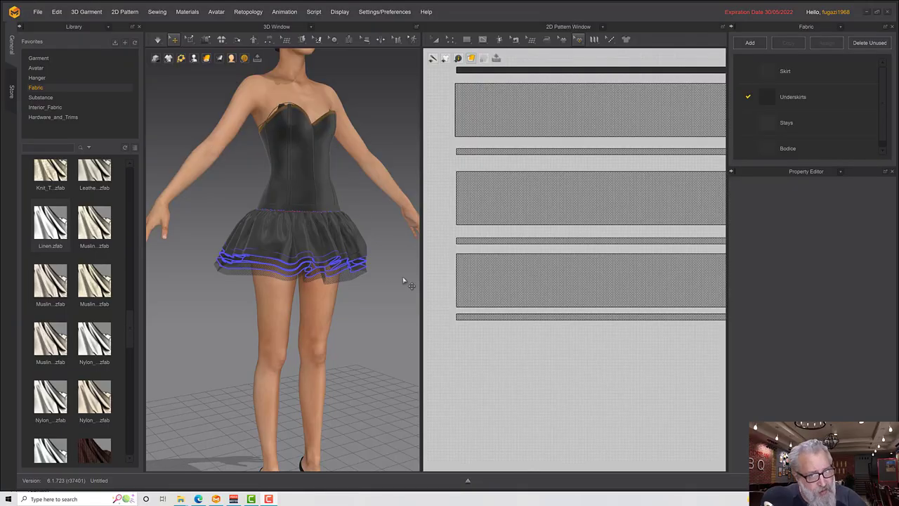
Step: Add the lace ruffle JPG from the puff folder as a 20.1 × 32.5 mm graphic on the lowest hem strip
mouse_move(496, 335)
middle_down()
mouse_move(461, 330)
mouse_move(502, 328)
middle_up()
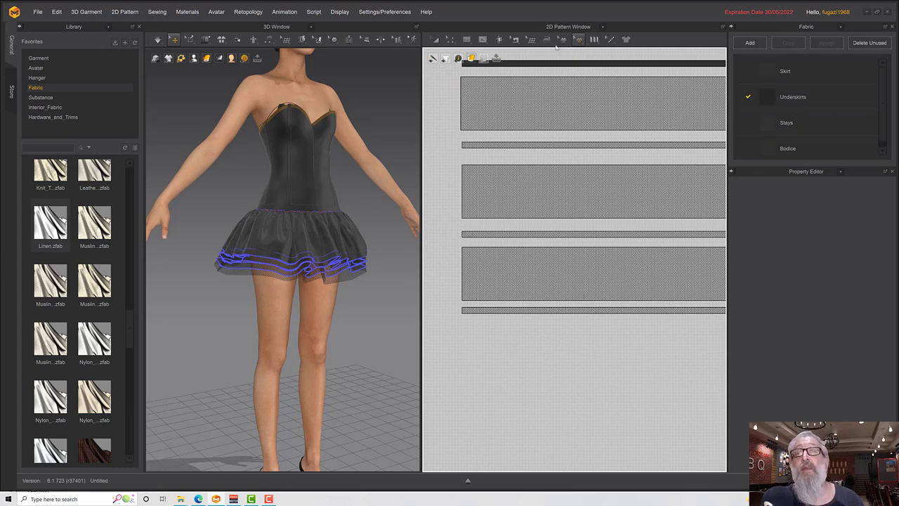
click(578, 40)
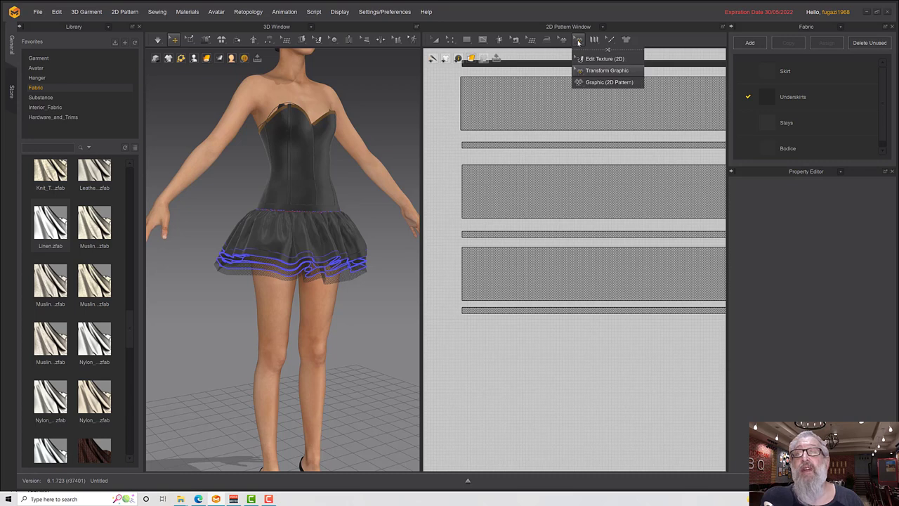
click(594, 83)
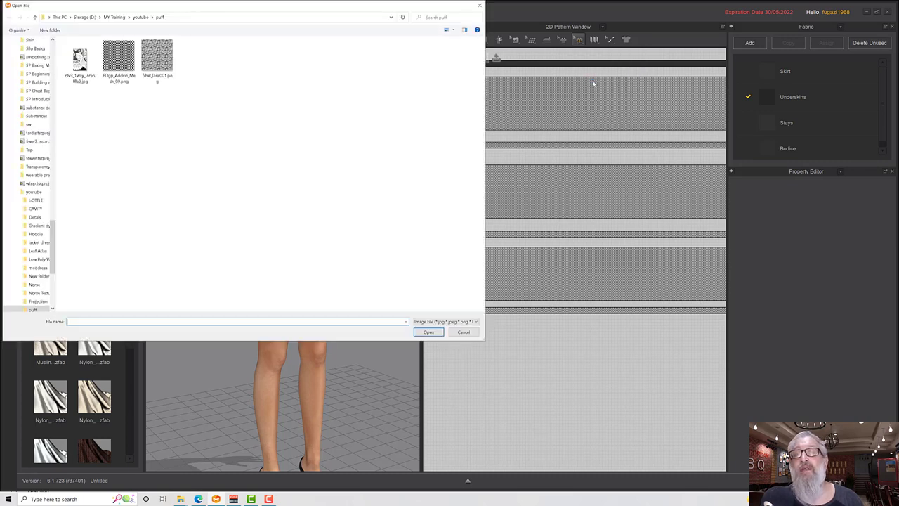
double_click(80, 60)
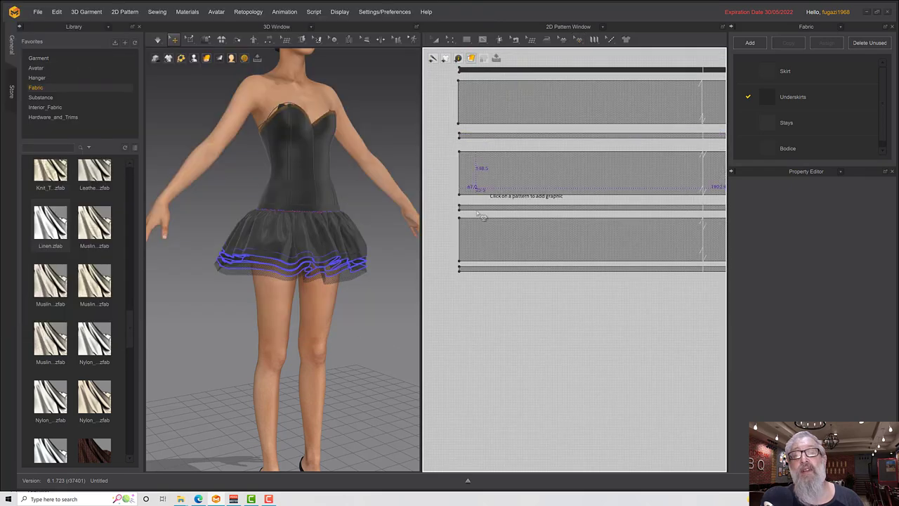
scroll(482, 315, up, 2)
middle_drag(440, 304, 430, 126)
click(486, 290)
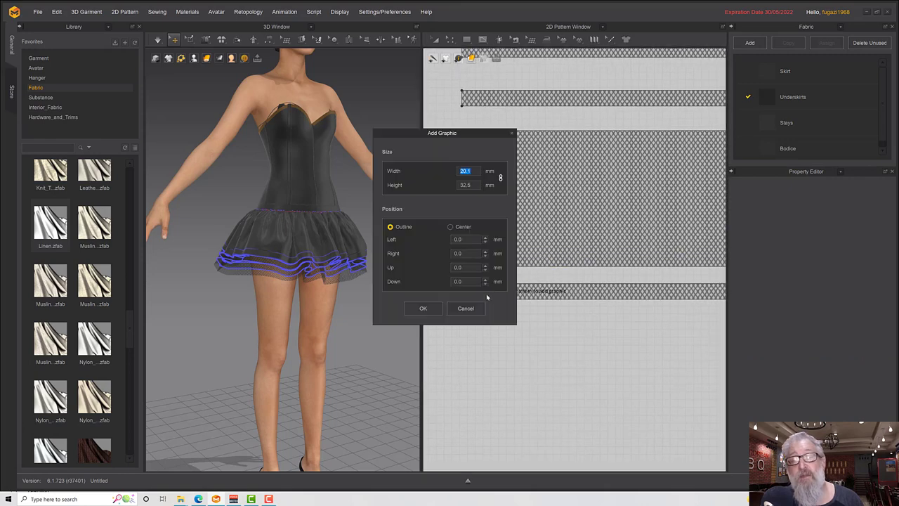
click(423, 308)
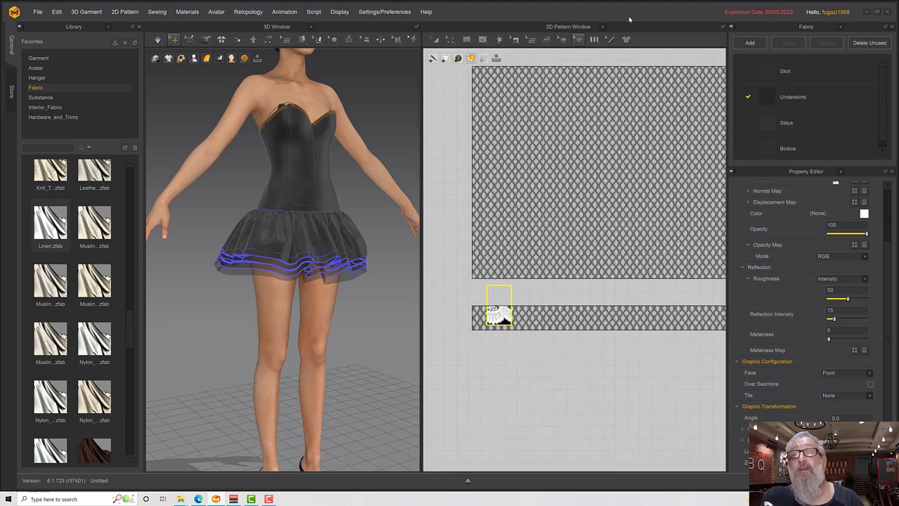
Step: Move the lace graphic to the left end of the lowest hem strip and scale it down to about the strip's height
click(578, 40)
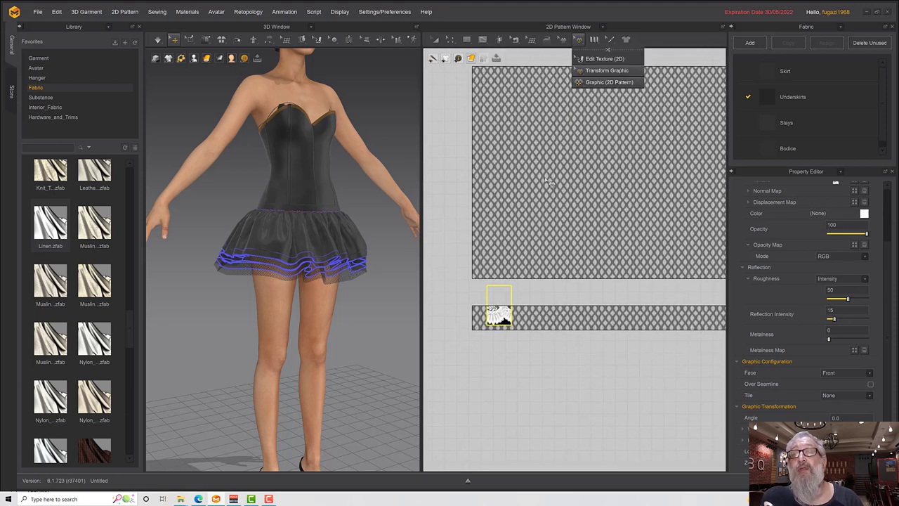
click(605, 70)
click(501, 303)
drag(501, 304, 489, 303)
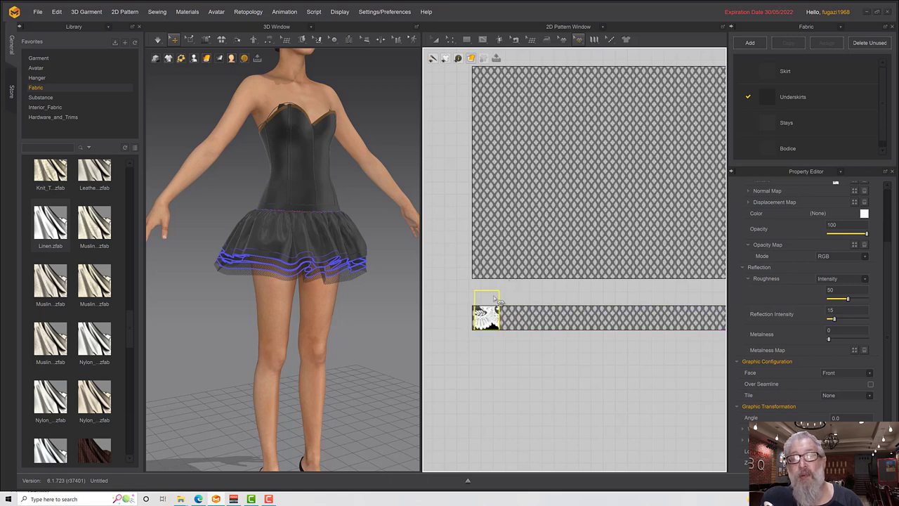
click(490, 320)
drag(507, 288, 501, 337)
scroll(498, 313, up, 2)
scroll(541, 345, down, 1)
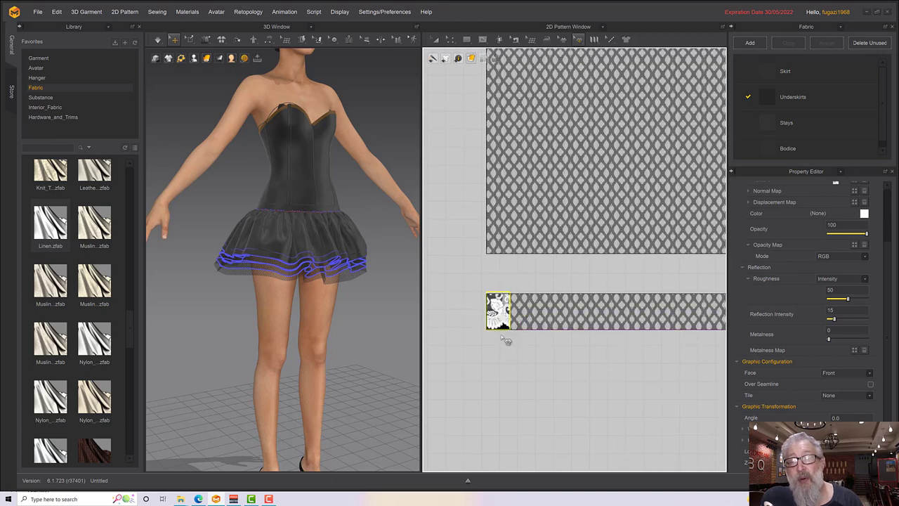
scroll(506, 343, up, 2)
scroll(527, 369, up, 2)
click(525, 363)
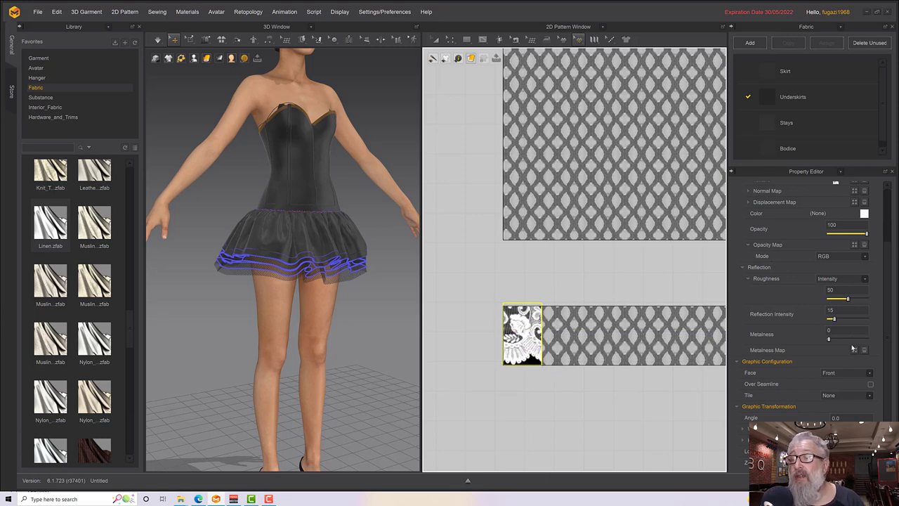
Step: Load the same lace ruffle JPG as the graphic's opacity map
scroll(782, 367, up, 2)
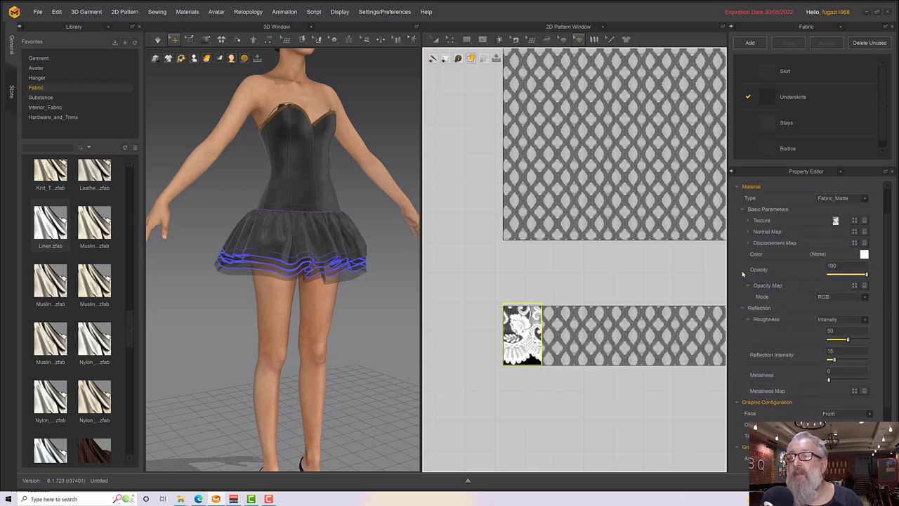
click(854, 286)
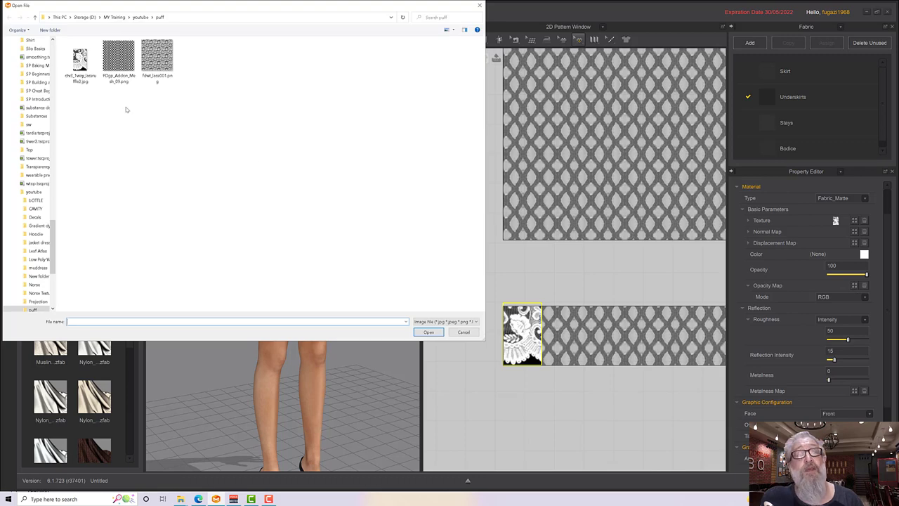
double_click(89, 65)
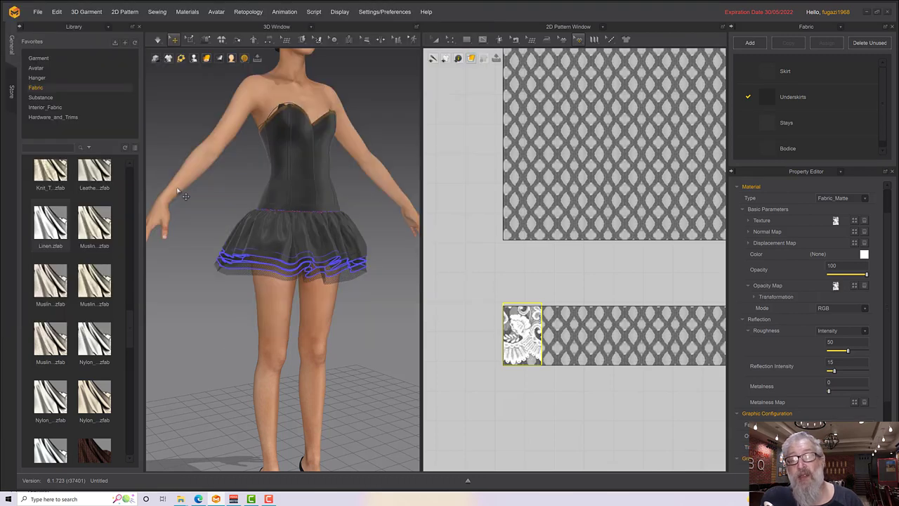
scroll(524, 367, up, 3)
scroll(524, 368, down, 4)
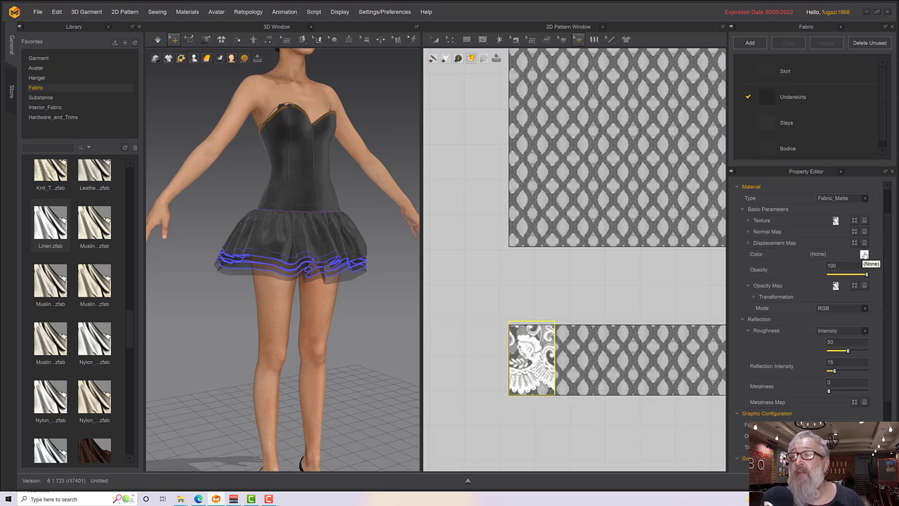
Step: Set the lace graphic's colour to dark grey #313131
click(864, 254)
click(420, 271)
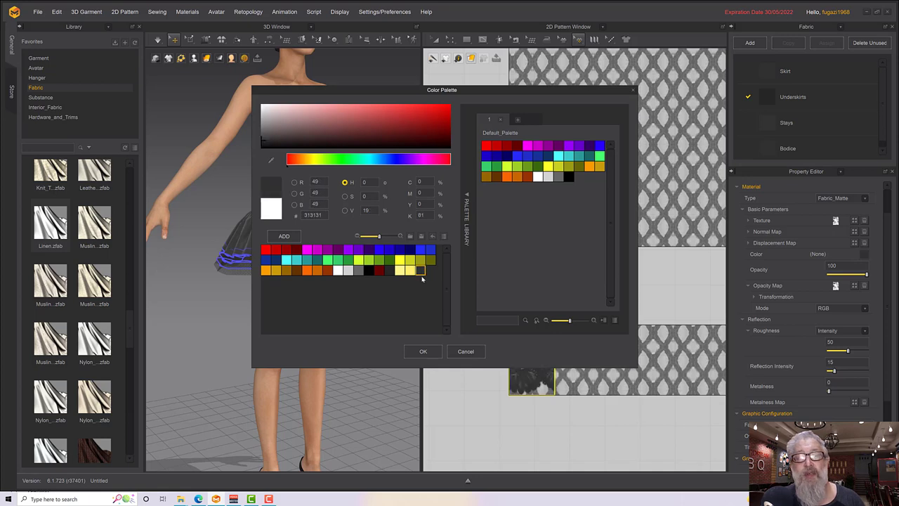
click(425, 351)
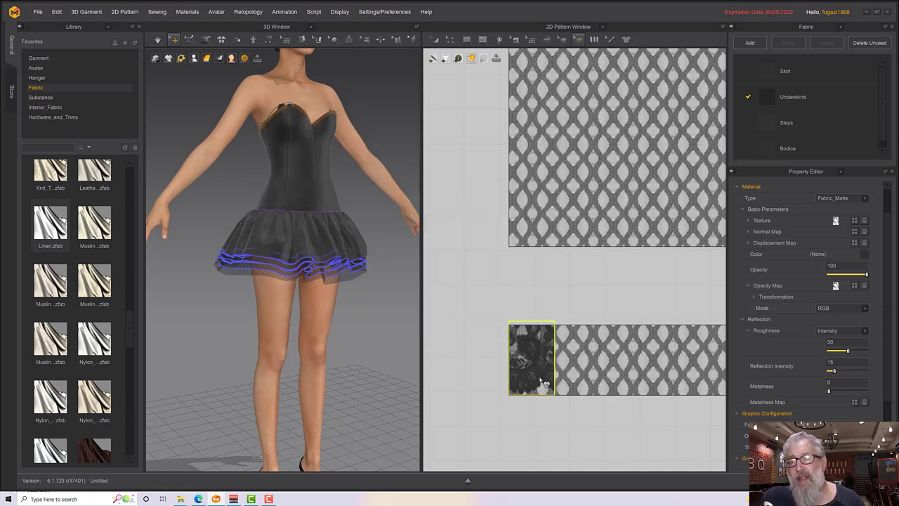
Step: Lighten the lace graphic's colour to grey #545353 and check it against the mesh
click(864, 255)
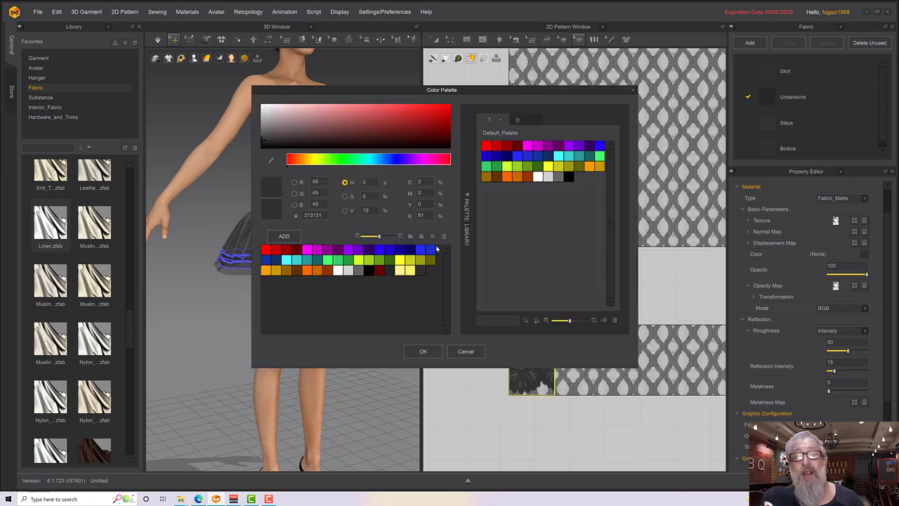
drag(264, 145, 262, 135)
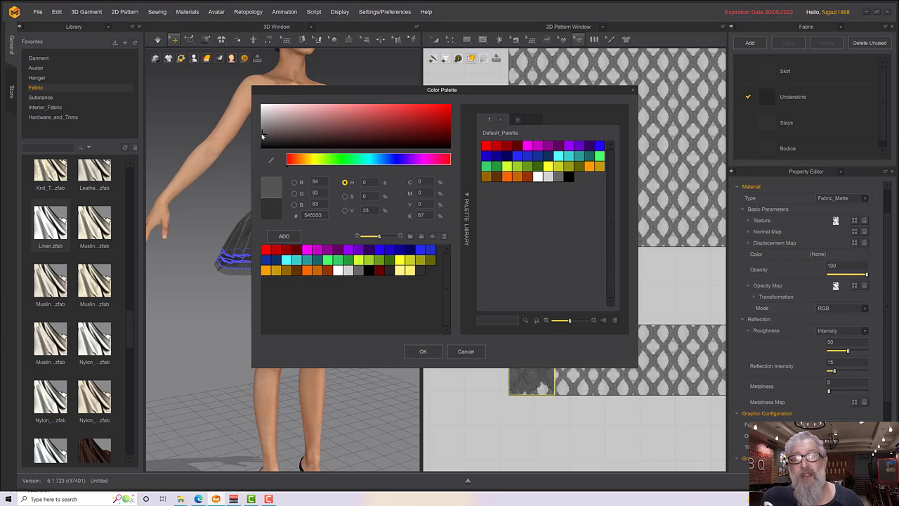
click(422, 351)
scroll(530, 399, down, 5)
middle_drag(545, 335, 503, 217)
scroll(538, 280, up, 2)
scroll(538, 279, up, 2)
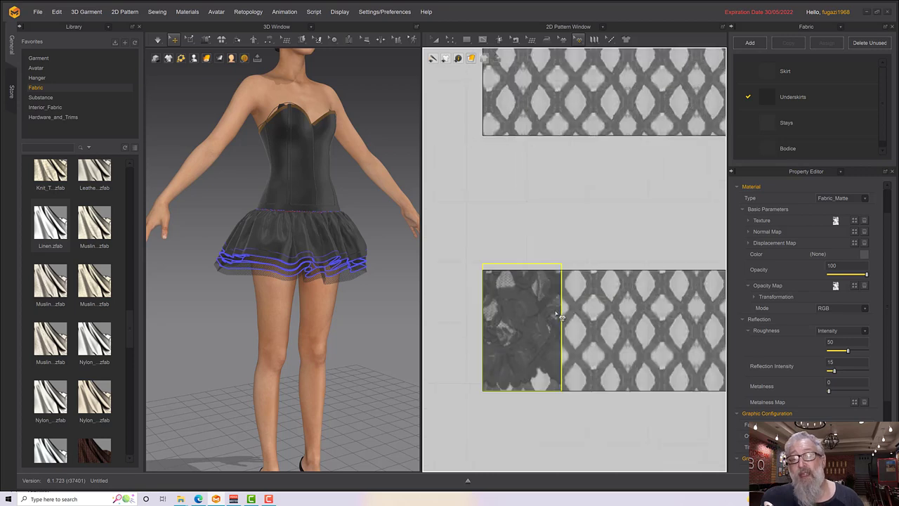
scroll(615, 351, down, 2)
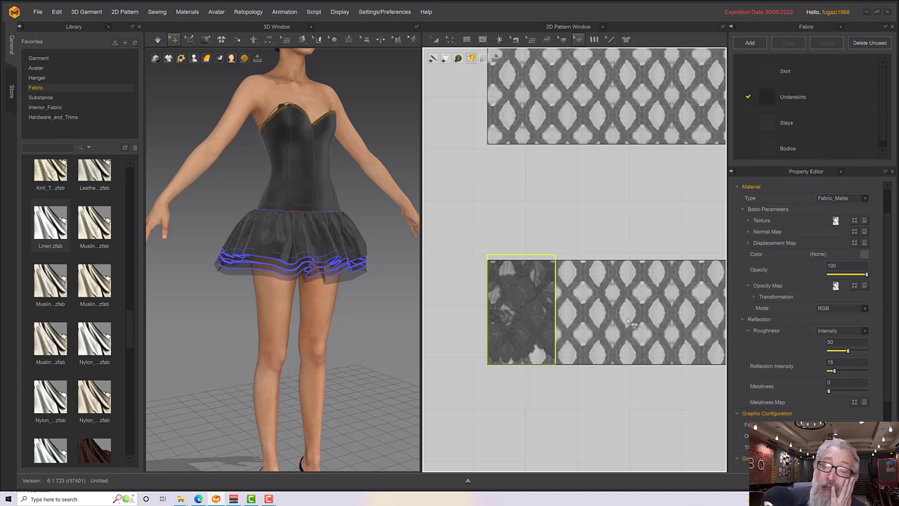
scroll(628, 323, down, 1)
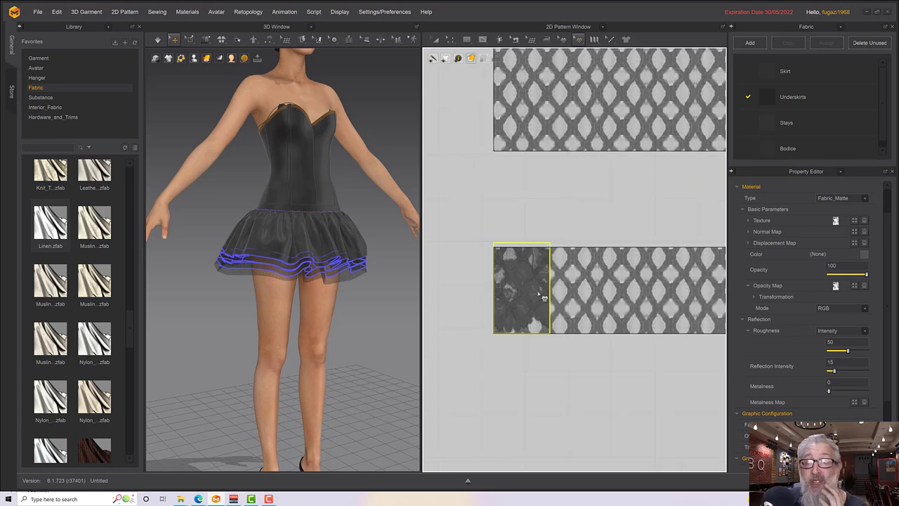
Step: Tile the lace graphic along the X-Axis of the lowest hem strip and check the repeated pattern
scroll(571, 330, up, 2)
middle_drag(618, 337, 566, 263)
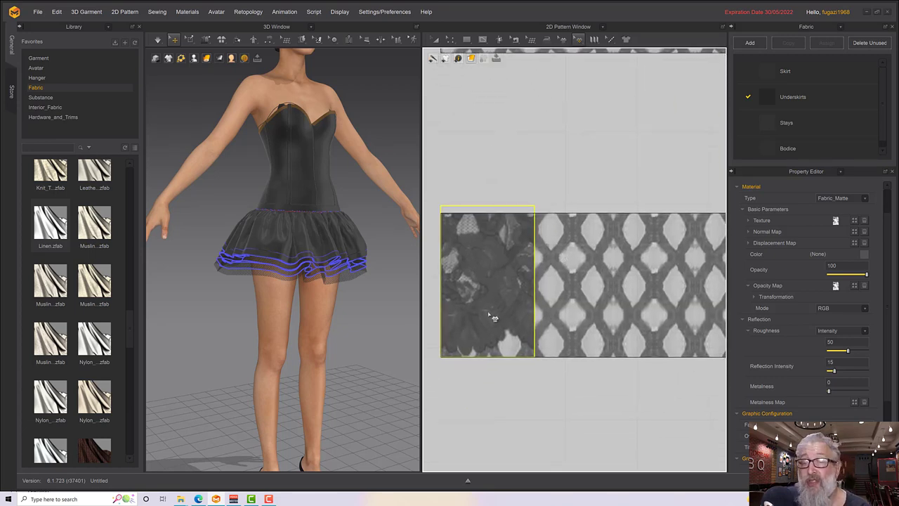
scroll(784, 360, down, 2)
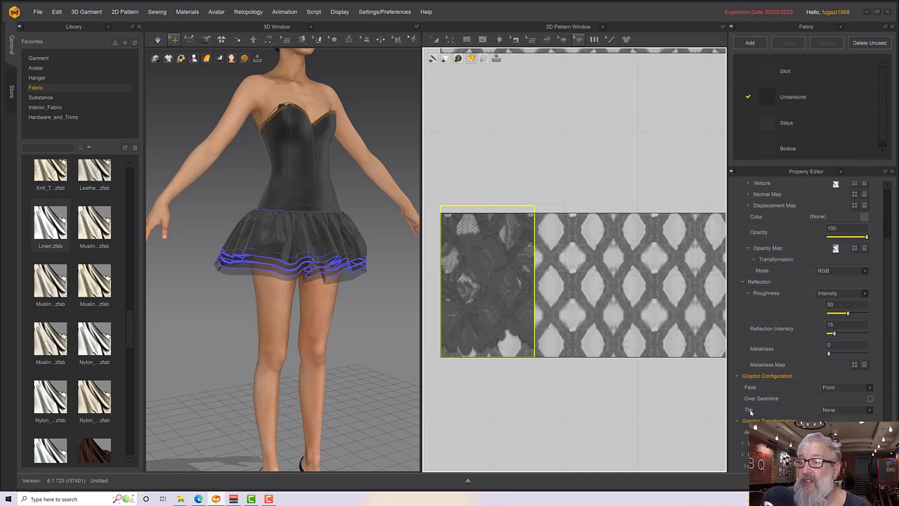
click(832, 411)
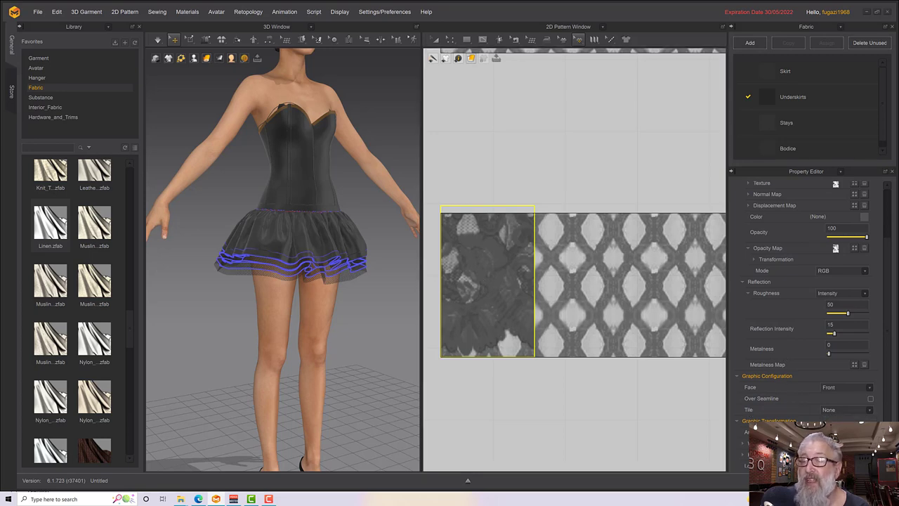
click(832, 423)
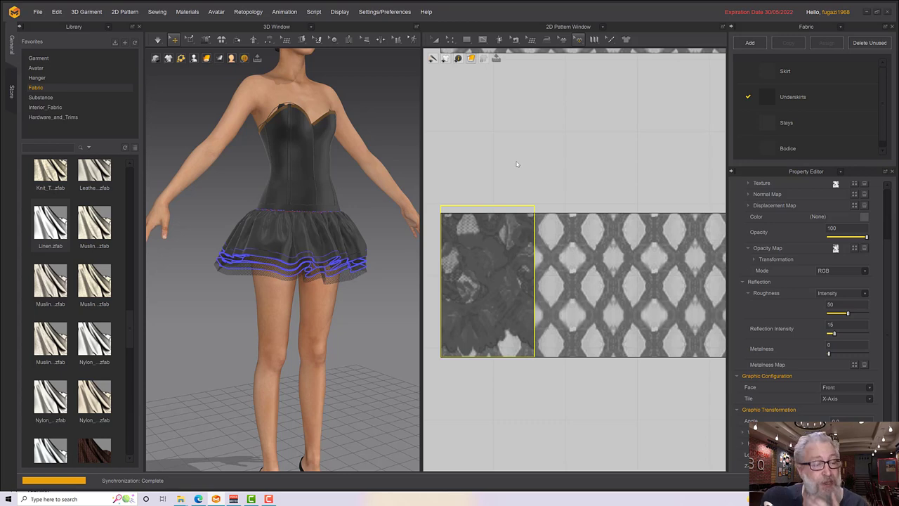
key(z)
scroll(517, 164, down, 3)
scroll(555, 229, down, 3)
scroll(552, 229, up, 4)
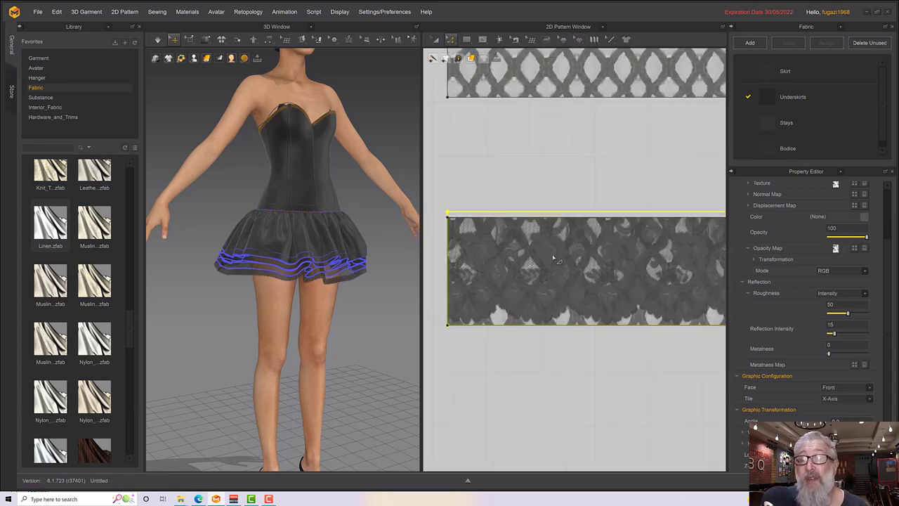
Step: Duplicate the Underskirts fabric in the fabric list
scroll(557, 275, up, 1)
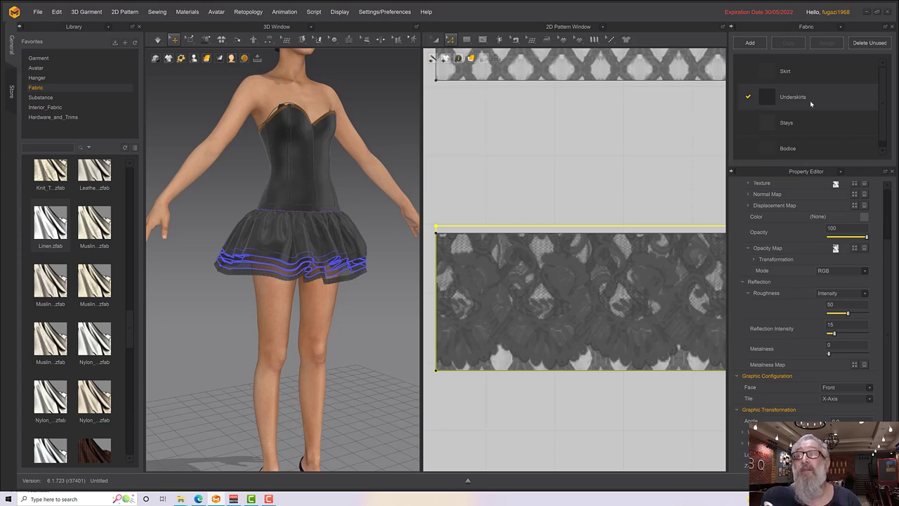
click(801, 100)
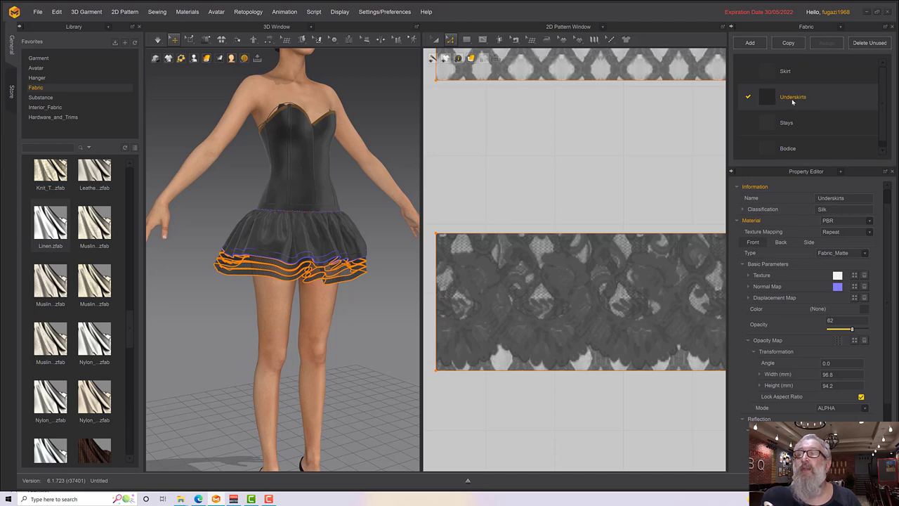
click(788, 43)
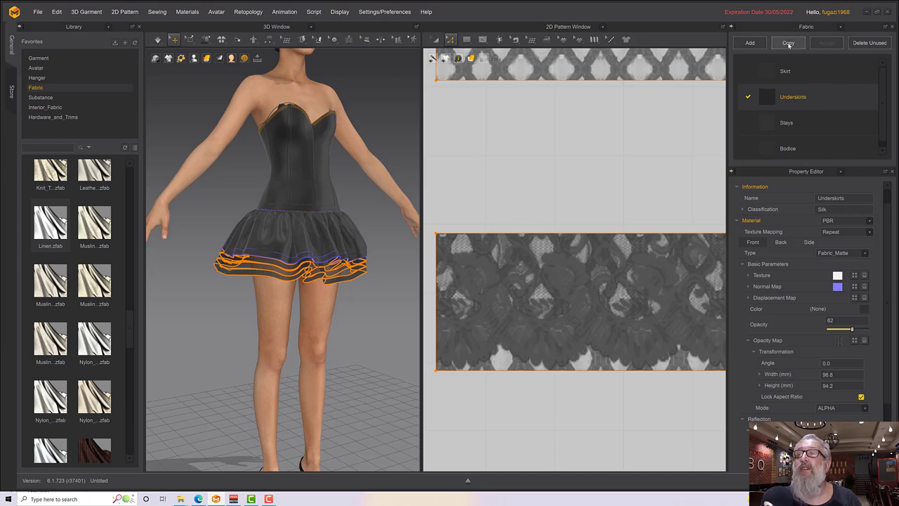
Step: Assign the Underskirts Copy 1 fabric to the three narrow hem strips of the underskirts
scroll(546, 329, down, 6)
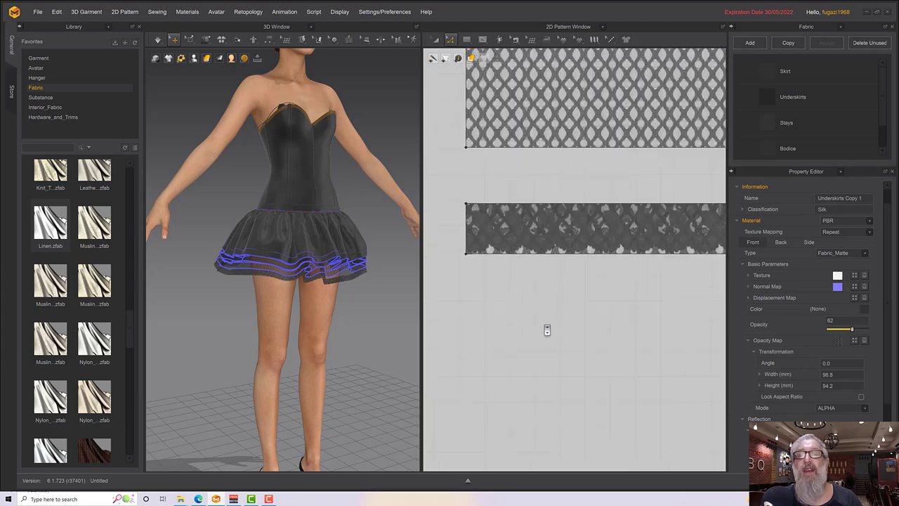
scroll(585, 421, down, 3)
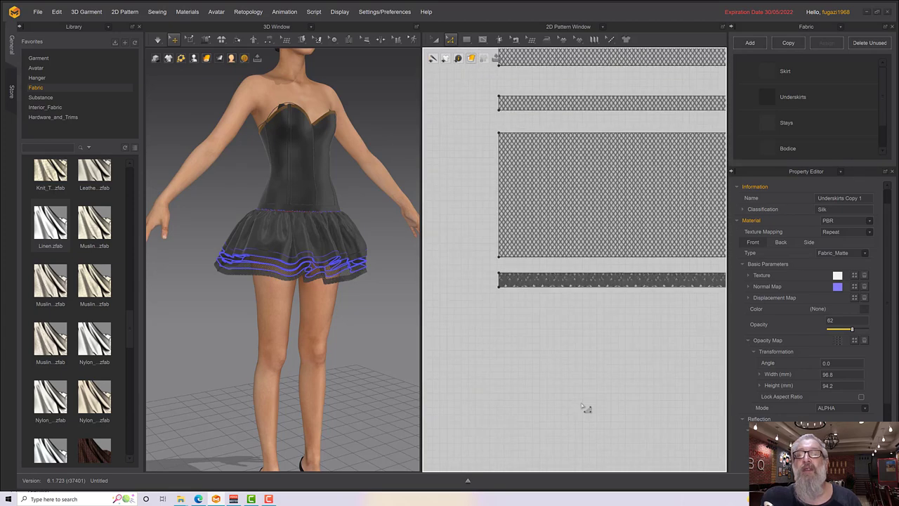
click(434, 41)
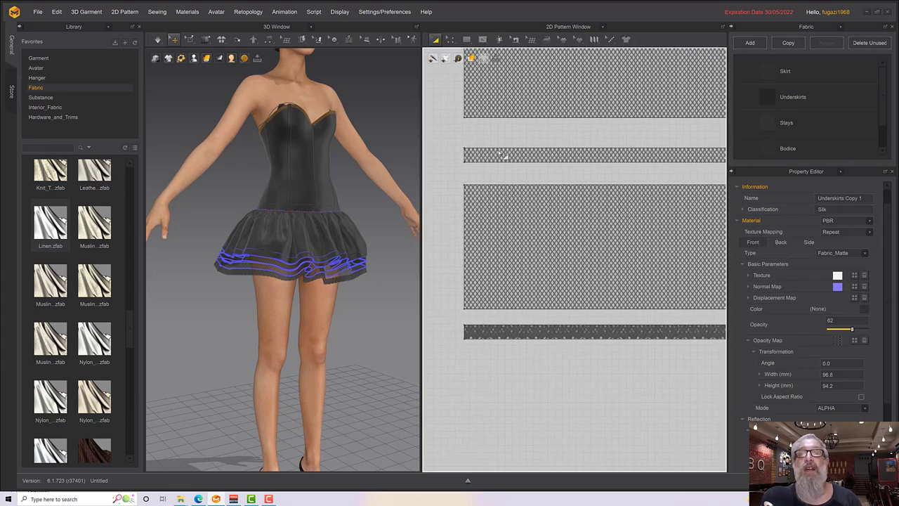
scroll(472, 110, down, 3)
middle_drag(525, 165, 530, 246)
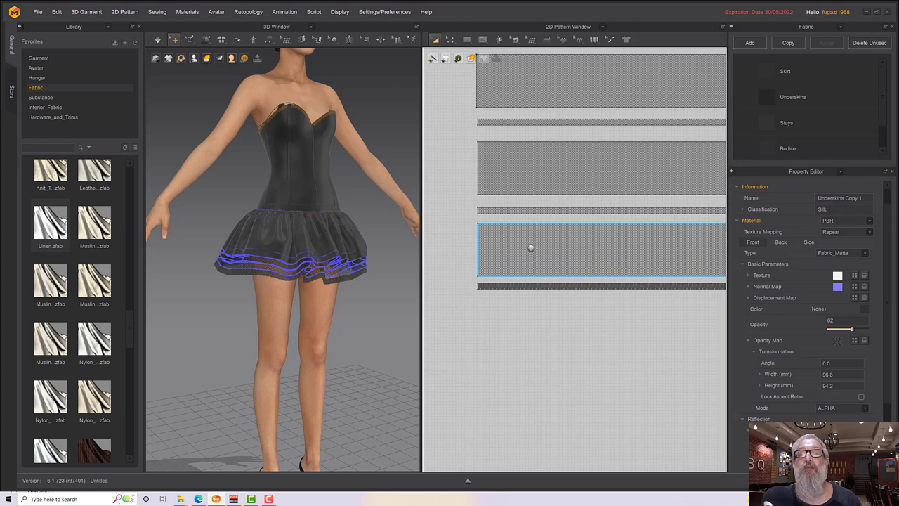
click(498, 123)
shift+click(501, 210)
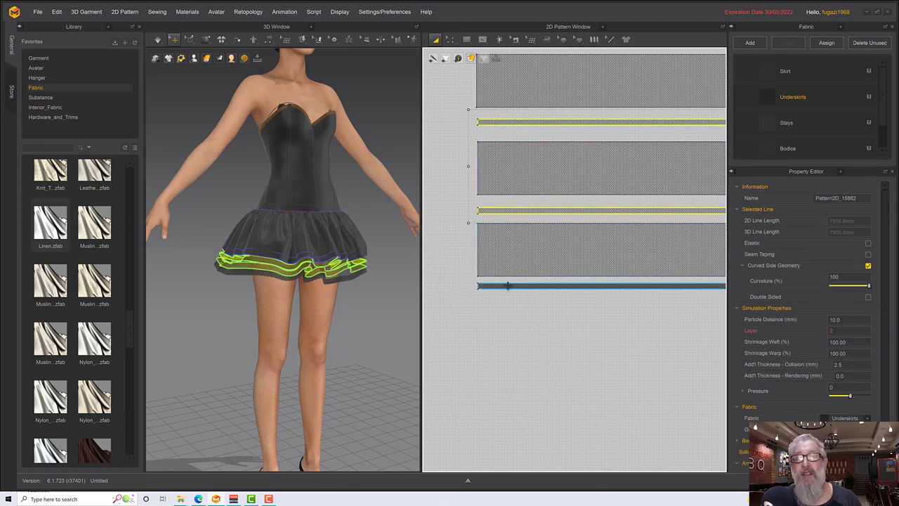
shift+click(508, 286)
right_click(871, 98)
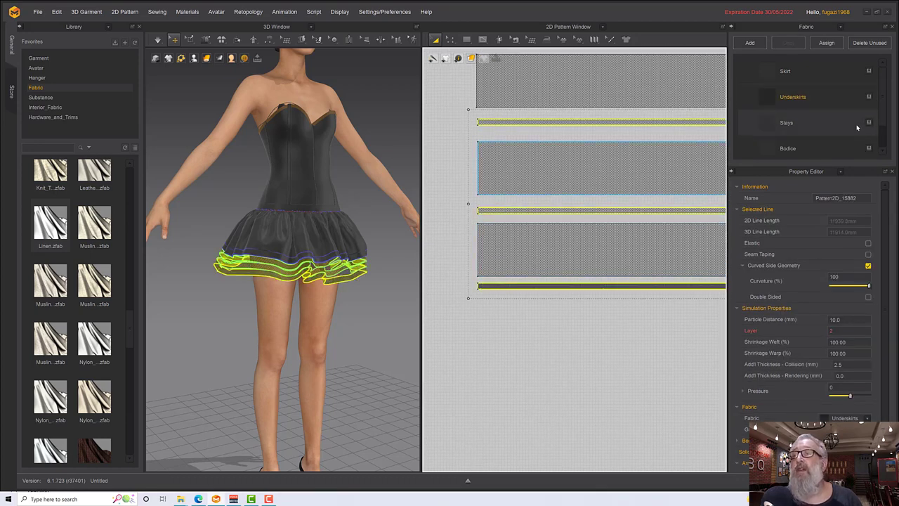
click(850, 127)
click(870, 142)
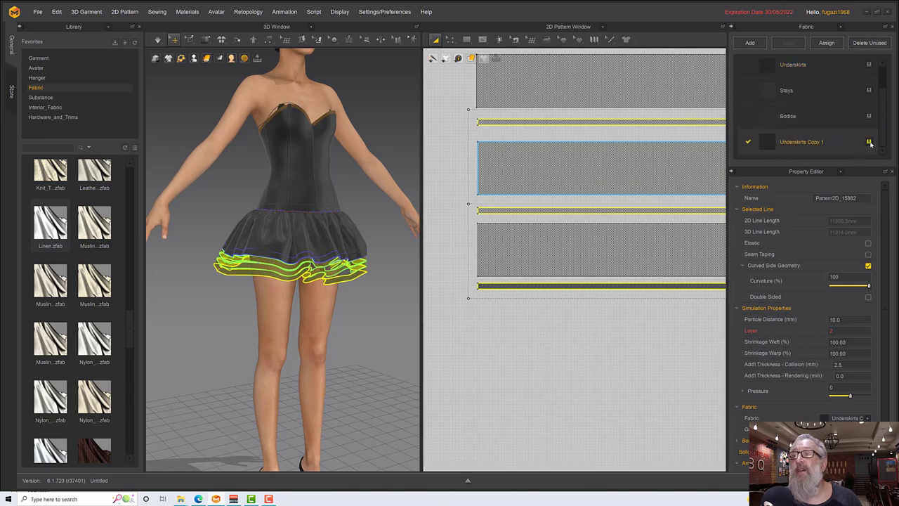
Step: Remove the opacity map from the Underskirts Copy 1 fabric
scroll(542, 217, up, 3)
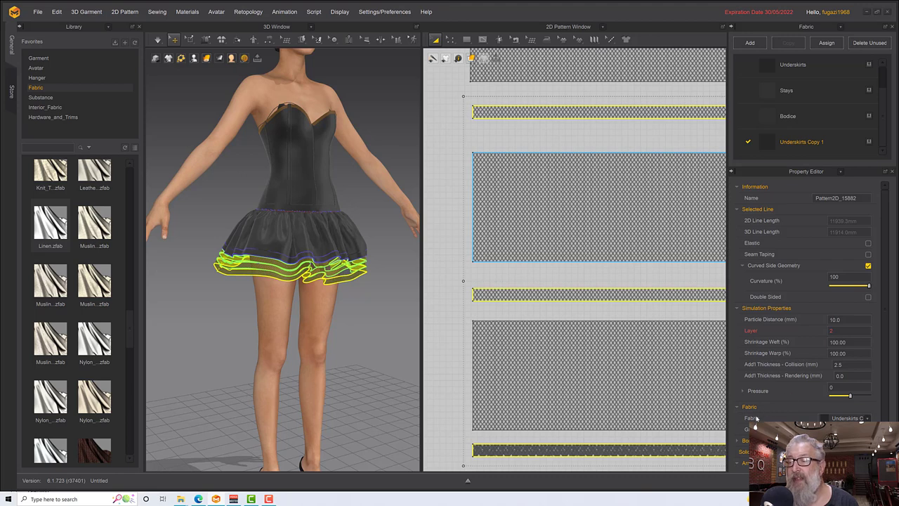
click(574, 343)
click(548, 297)
click(785, 143)
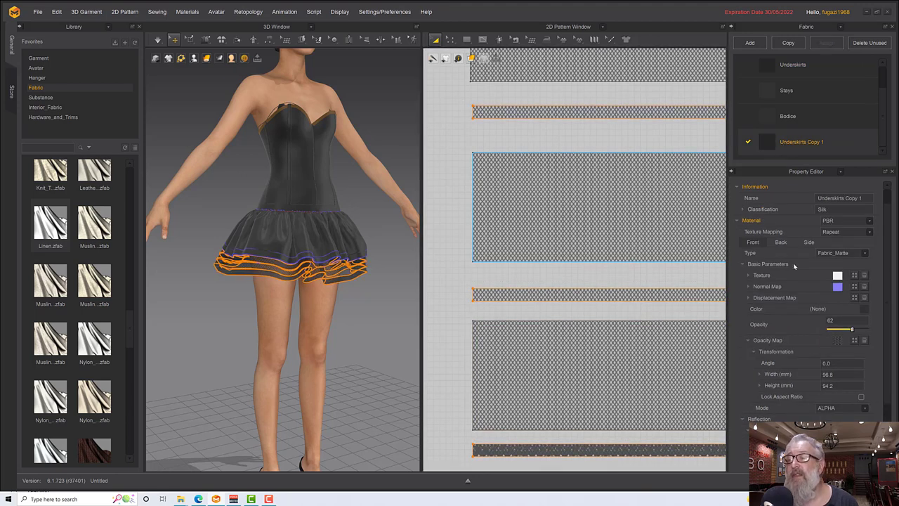
scroll(808, 338, down, 3)
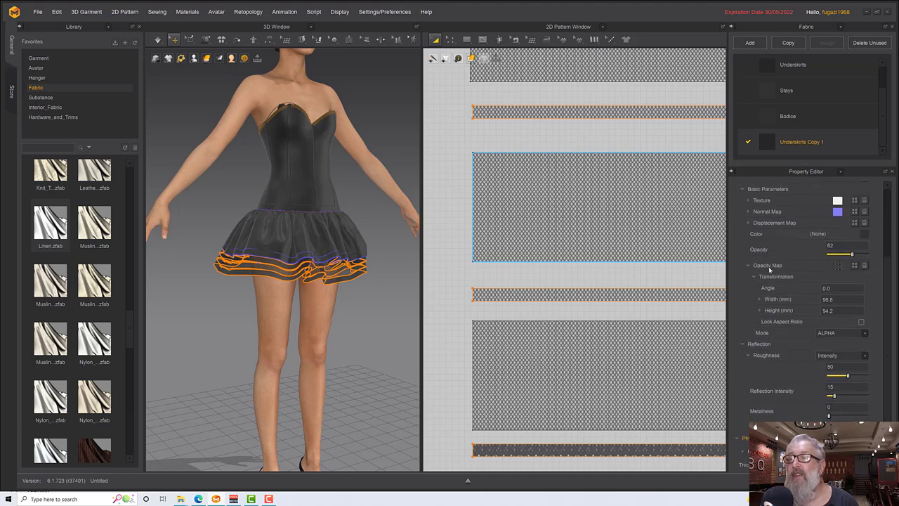
click(864, 266)
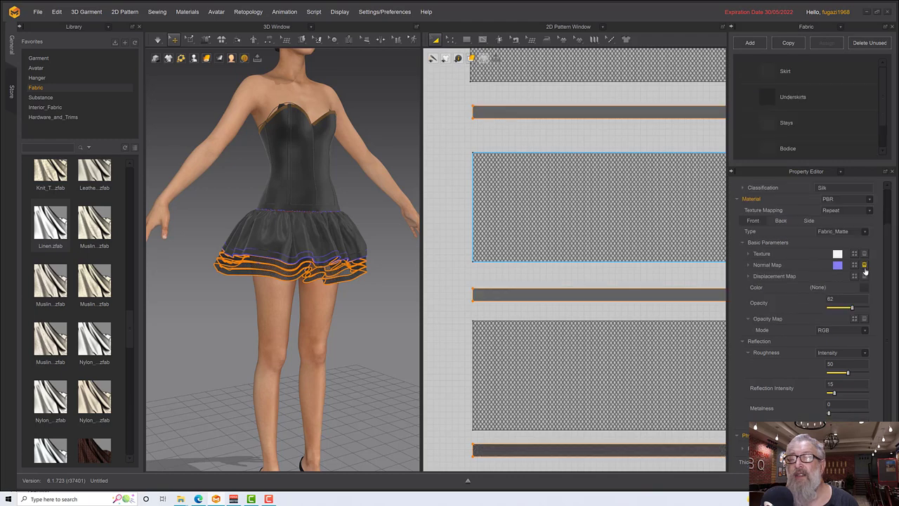
Step: Set the opacity of the Underskirts Copy 1 fabric to 0 so only the lace graphic shows on the hem strips
scroll(357, 276, up, 2)
scroll(357, 280, down, 8)
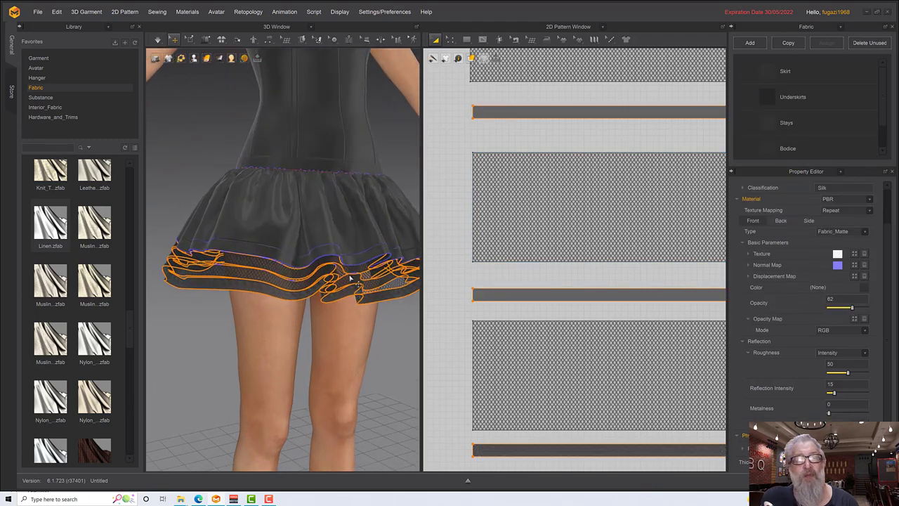
scroll(527, 325, up, 5)
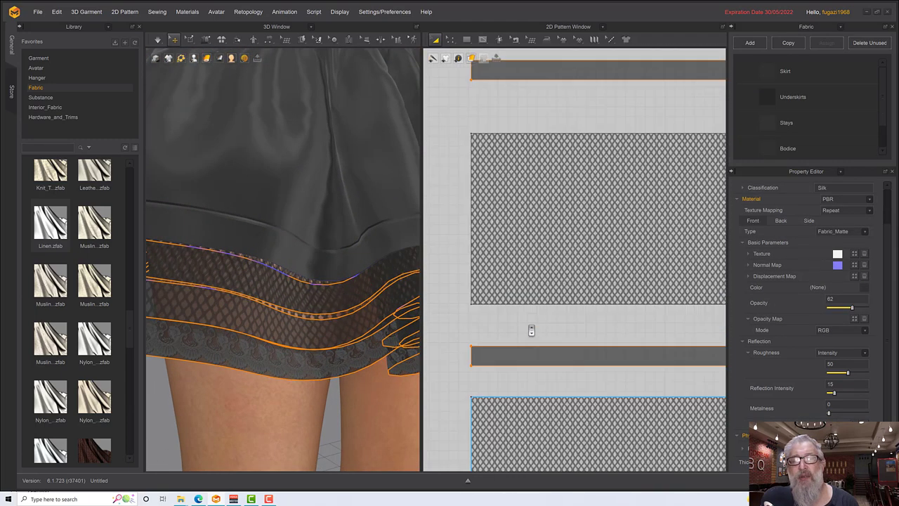
middle_drag(555, 433, 528, 4)
middle_drag(568, 379, 563, 294)
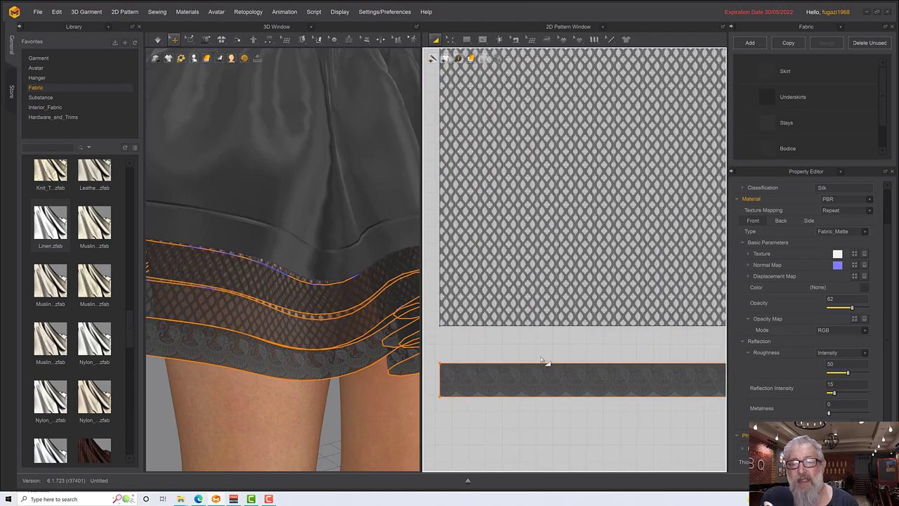
scroll(519, 383, up, 3)
middle_drag(553, 407, 570, 160)
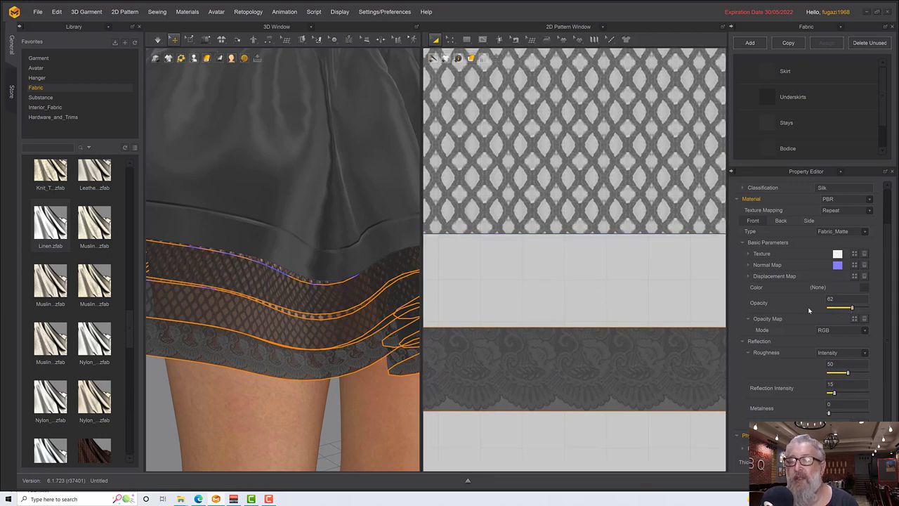
drag(850, 309, 845, 310)
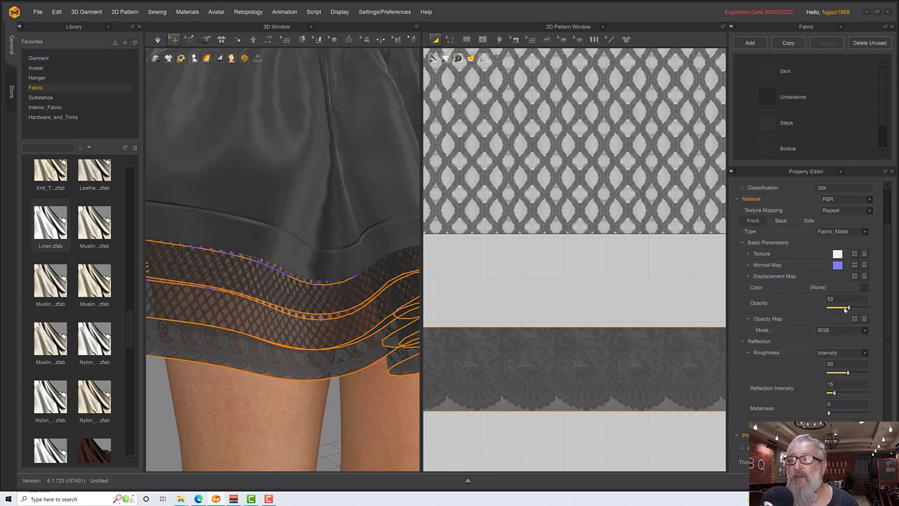
drag(847, 309, 820, 311)
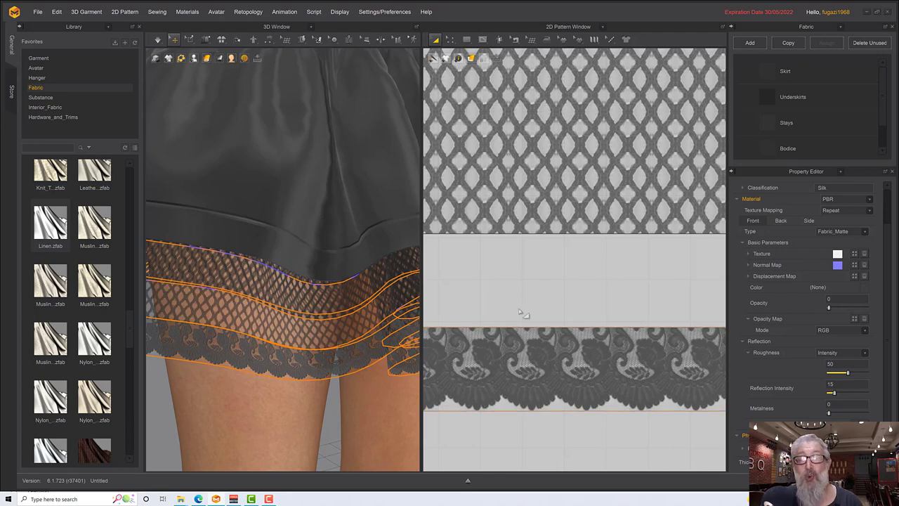
Step: Copy the tiled lace graphic from the lowest hem strip and paste it onto the middle hem strip with Transform Graphic
scroll(567, 319, down, 4)
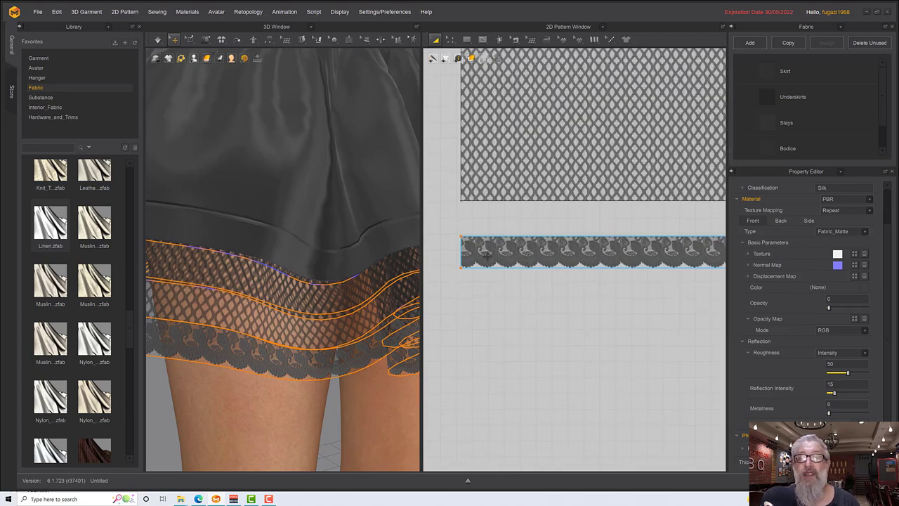
scroll(526, 281, down, 5)
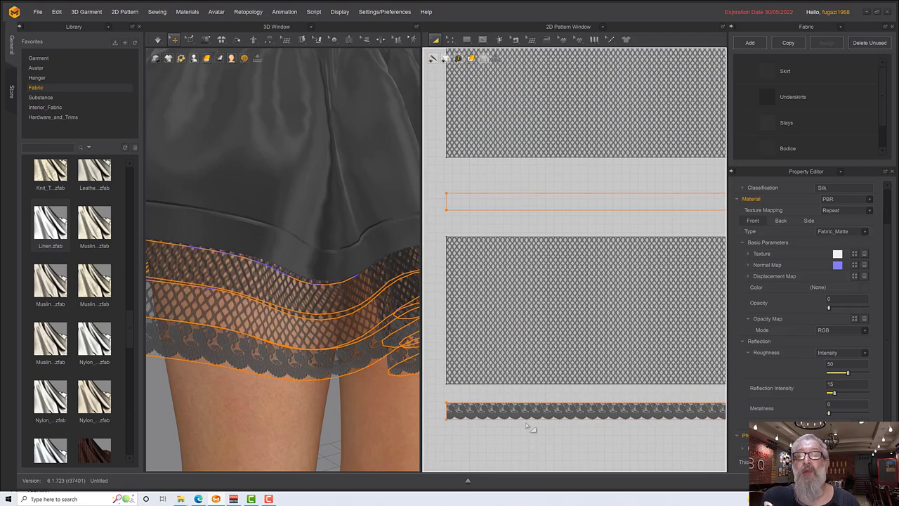
right_click(446, 51)
key(Escape)
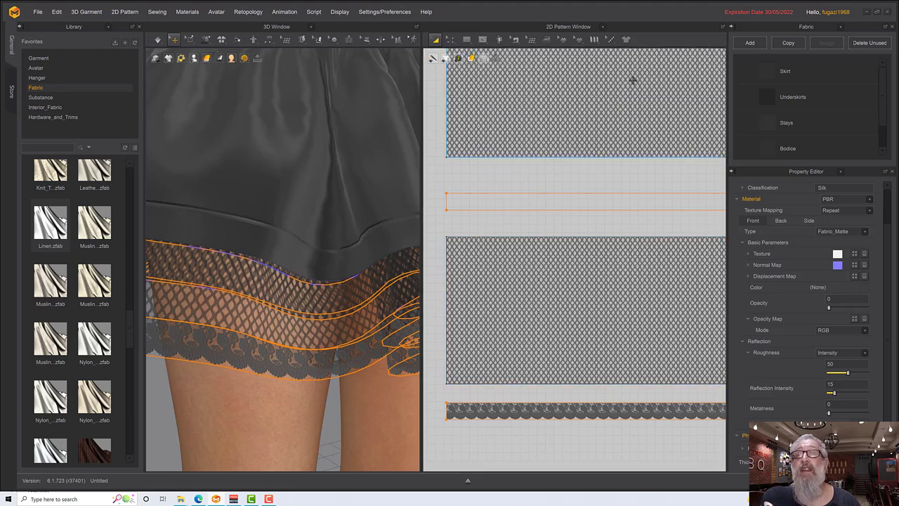
click(578, 39)
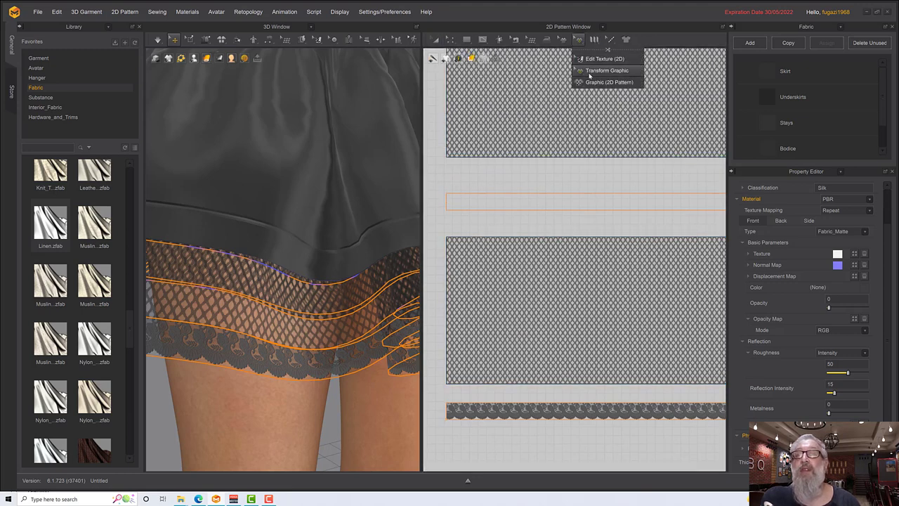
click(598, 70)
click(527, 416)
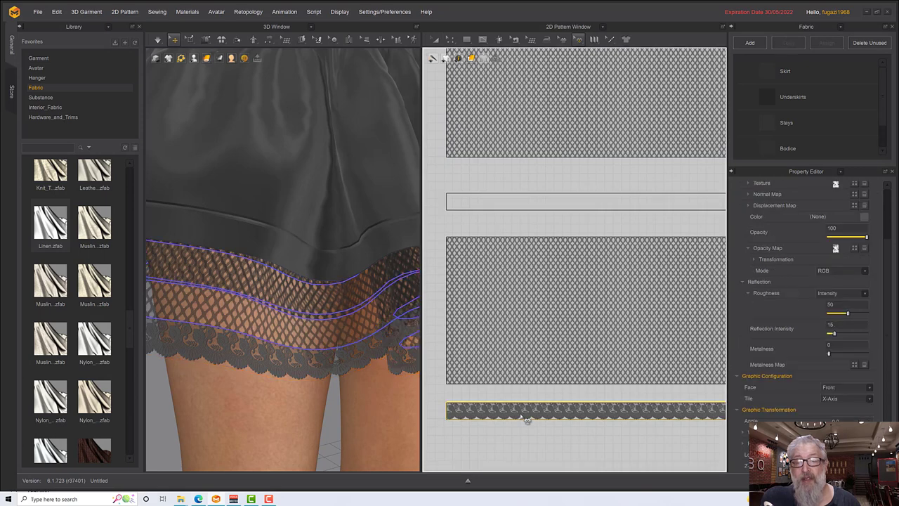
drag(527, 419, 455, 204)
scroll(457, 206, up, 5)
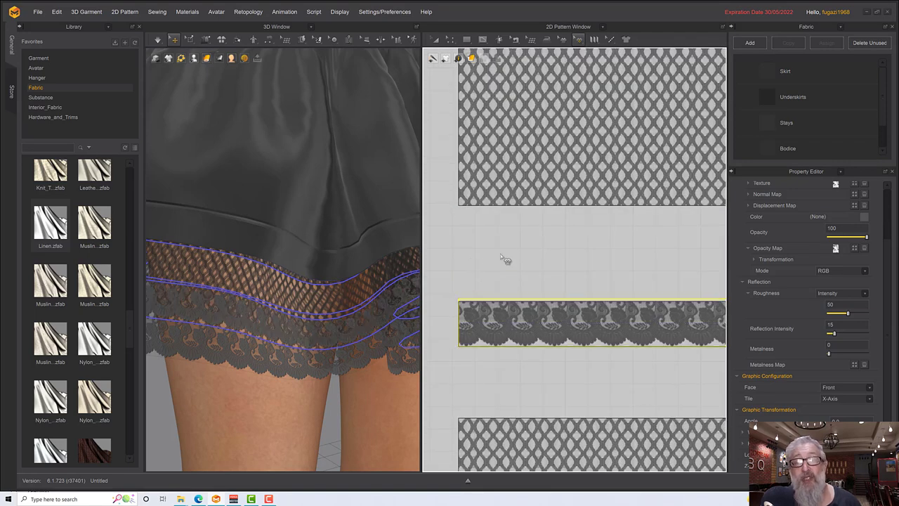
Step: Paste another copy of the tiled lace graphic onto the uppermost hem strip
scroll(502, 261, down, 3)
middle_drag(510, 218, 518, 497)
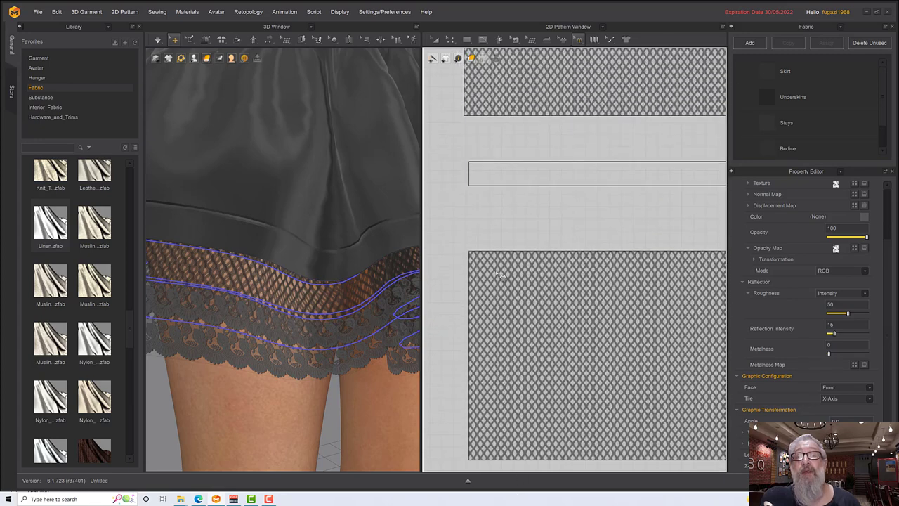
key(g)
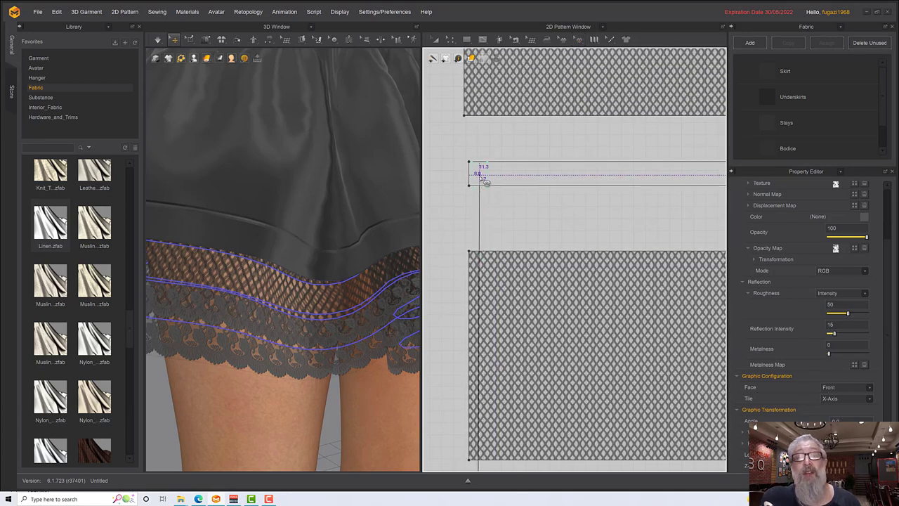
click(475, 172)
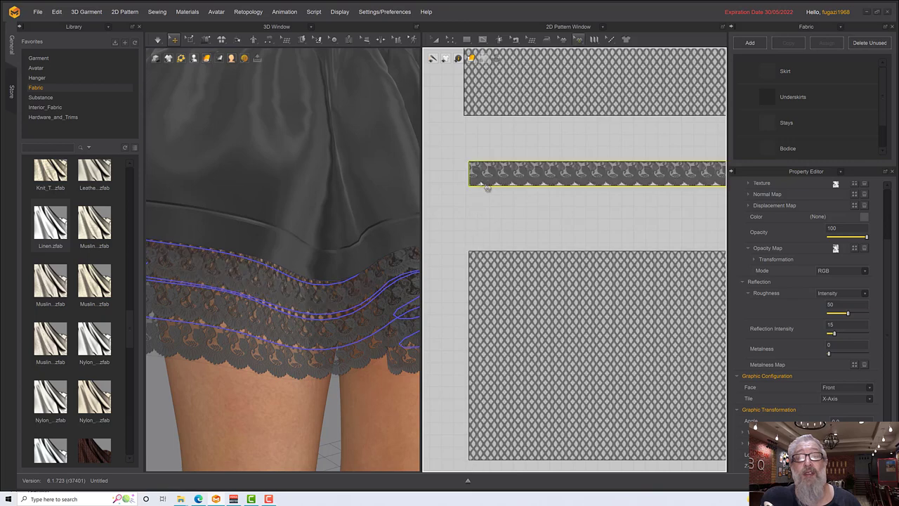
Step: Examine the lace alignment on the uppermost hem strip and the lace-trimmed underskirts on the avatar from several angles
scroll(495, 215, up, 6)
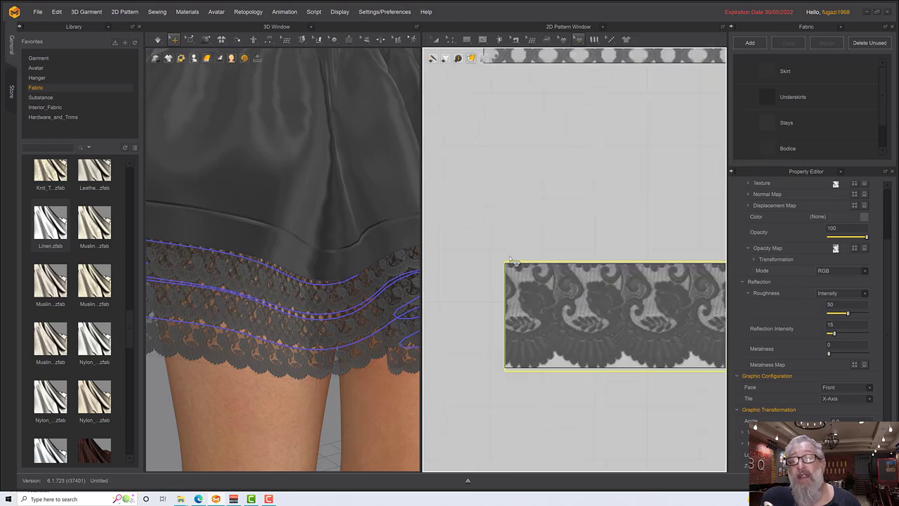
scroll(512, 259, down, 4)
scroll(513, 257, up, 8)
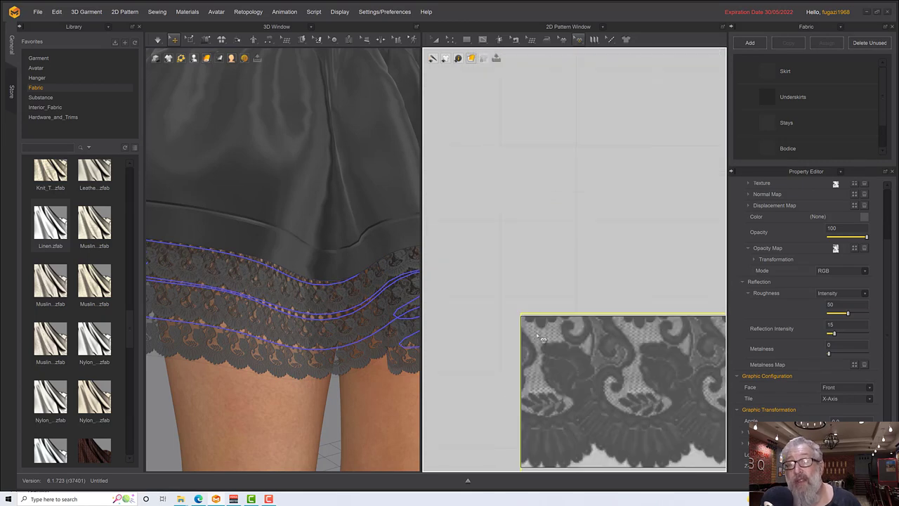
scroll(535, 334, down, 2)
scroll(319, 372, down, 8)
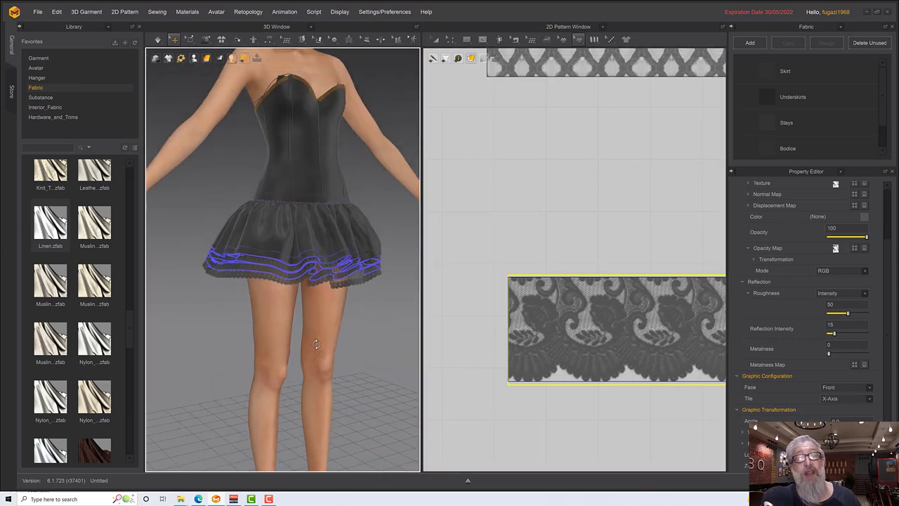
click(338, 325)
right_drag(345, 314, 384, 320)
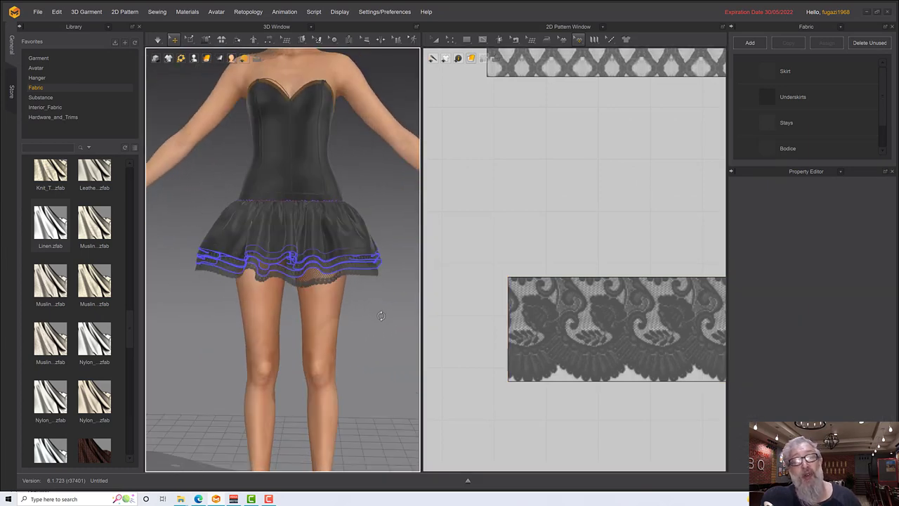
right_drag(325, 327, 338, 330)
scroll(337, 329, down, 3)
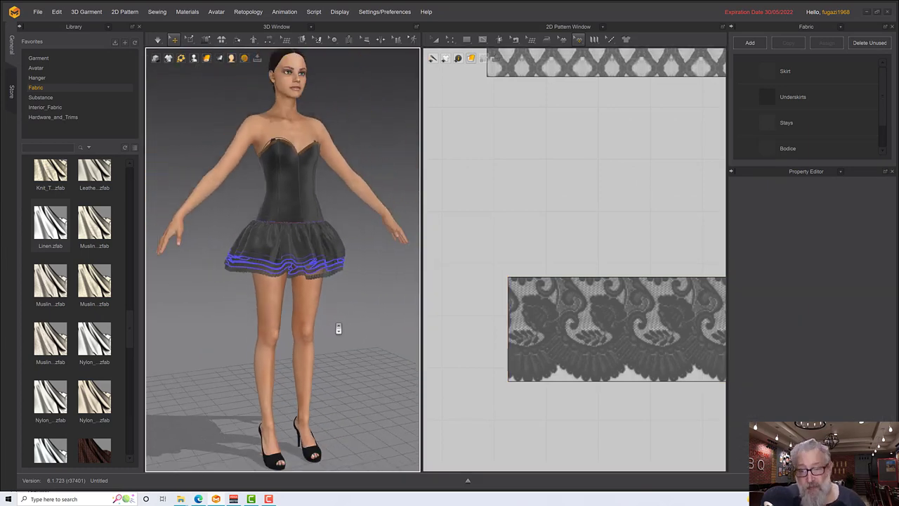
scroll(338, 331, up, 6)
scroll(337, 332, up, 2)
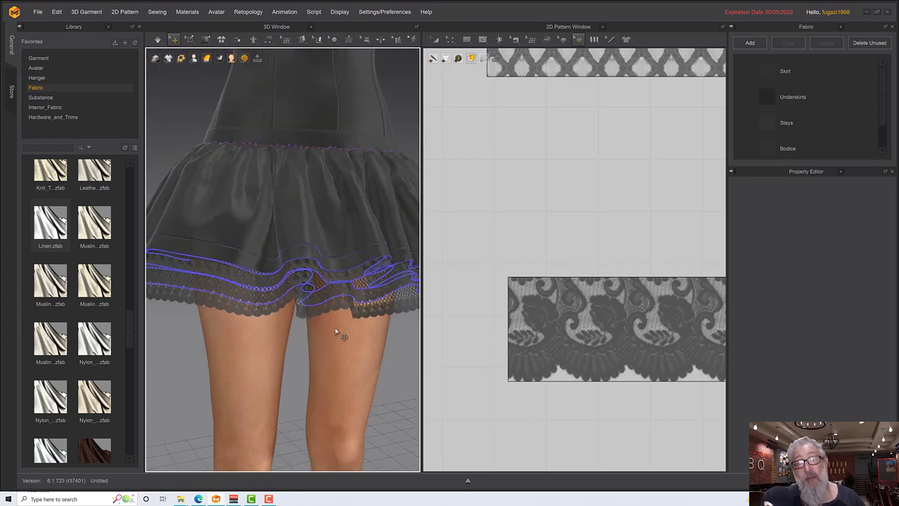
Step: Examine the lace-trimmed hem strips and the whole dress on the avatar from the front, back and side
click(295, 309)
scroll(501, 347, down, 3)
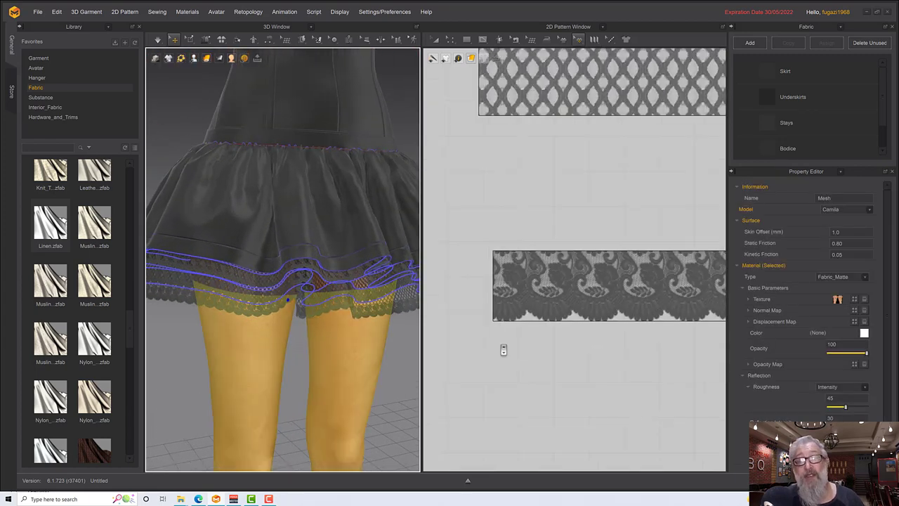
click(526, 278)
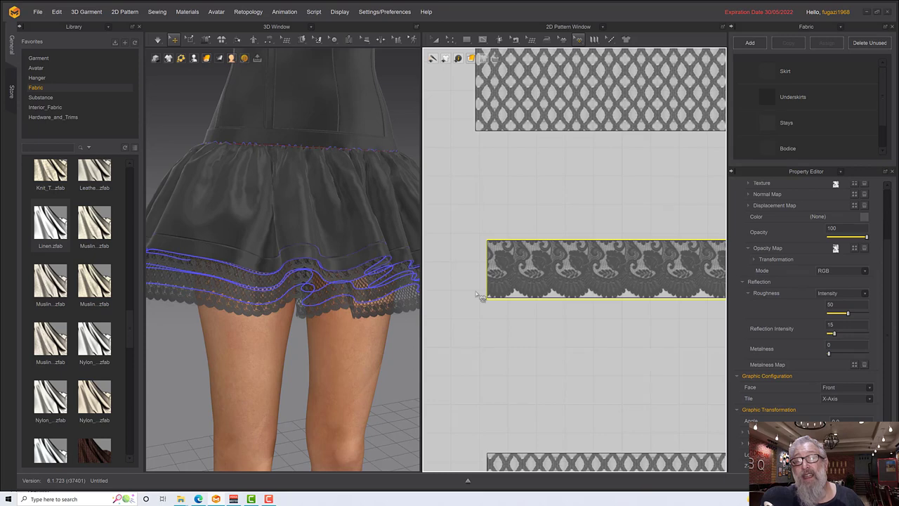
scroll(197, 320, down, 2)
scroll(196, 321, up, 3)
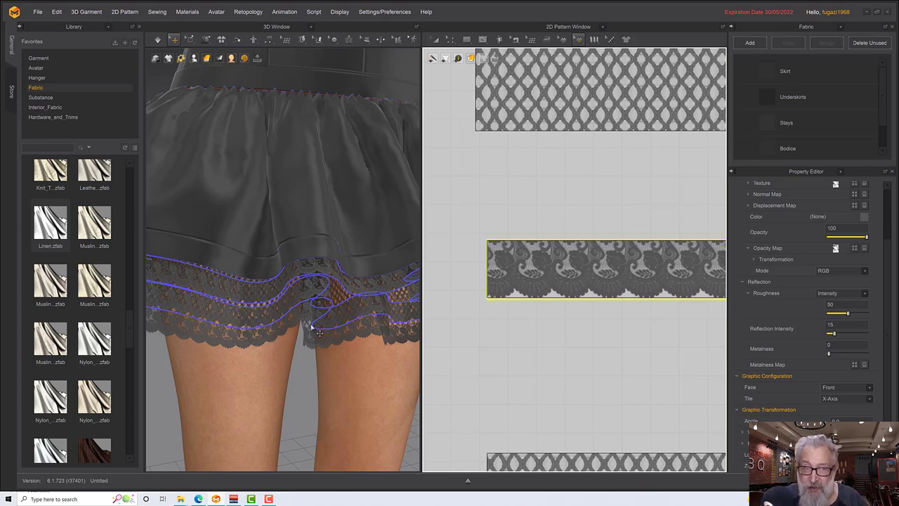
scroll(287, 211, down, 10)
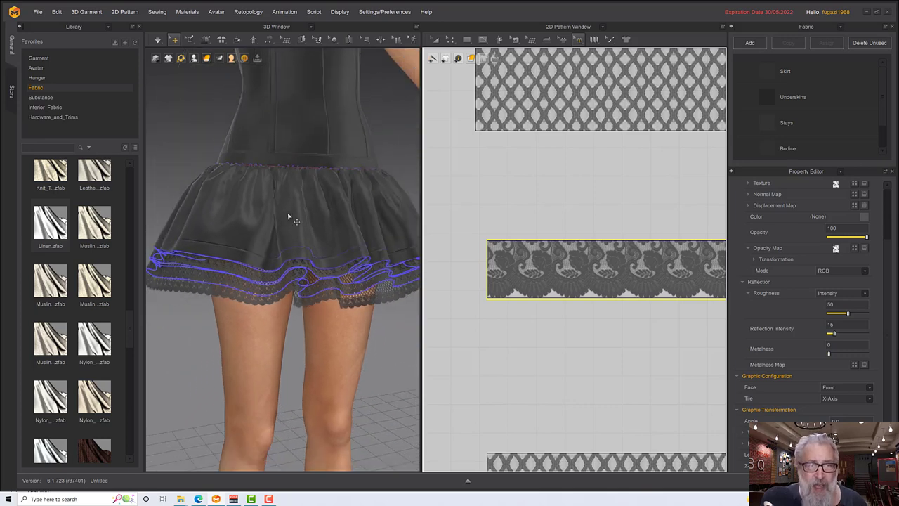
right_drag(298, 265, 358, 268)
click(358, 263)
click(301, 231)
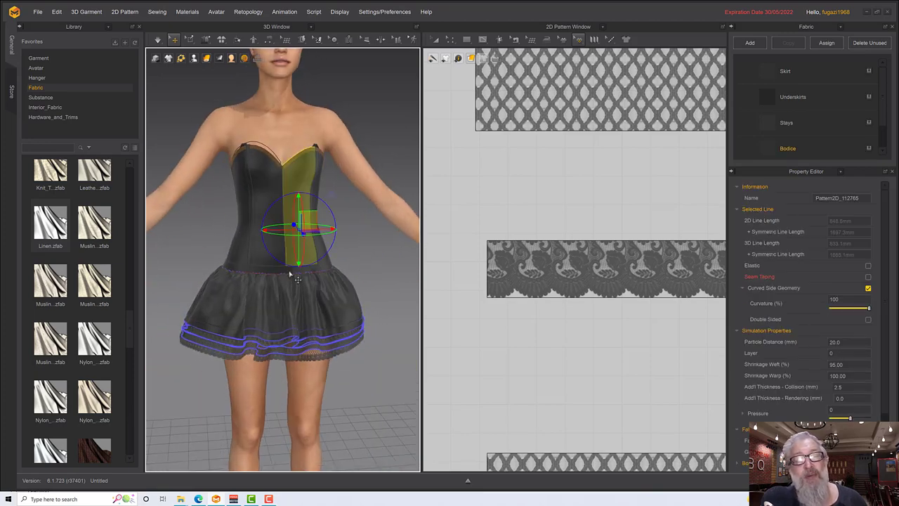
right_drag(302, 233, 326, 270)
right_drag(270, 250, 321, 287)
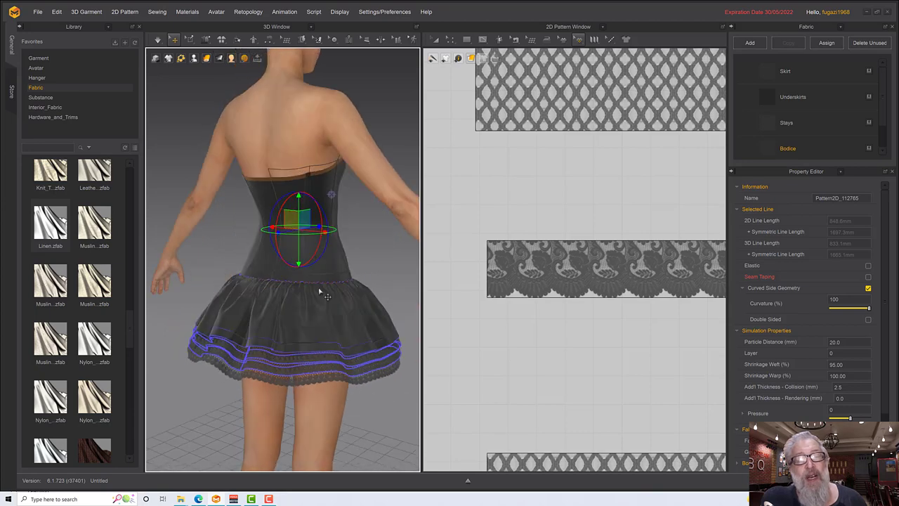
click(323, 295)
right_drag(314, 272, 350, 242)
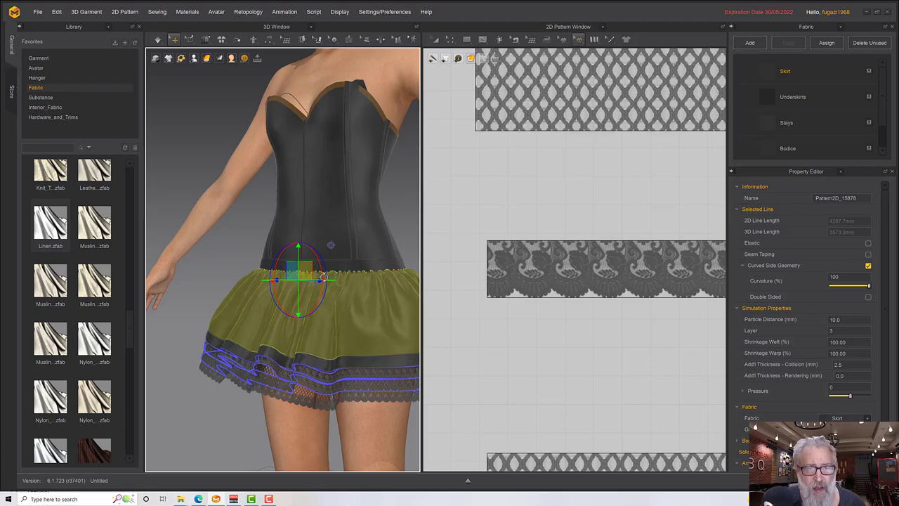
scroll(324, 272, up, 3)
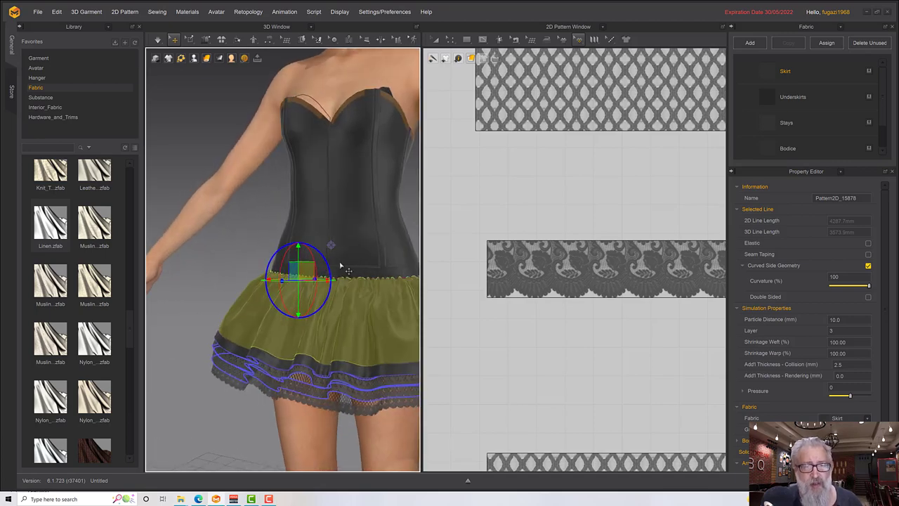
middle_drag(330, 266, 305, 305)
Step: Switch the Bodice fabric's roughness from Intensity to Map and load fdwt_lace001.png as the roughness map
click(304, 258)
mouse_move(335, 255)
right_down()
mouse_move(390, 254)
mouse_move(338, 256)
right_up()
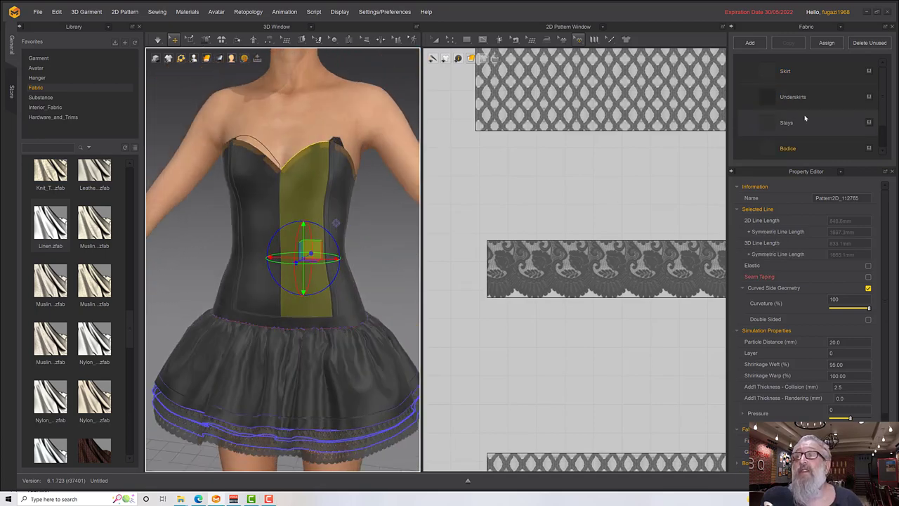
click(800, 147)
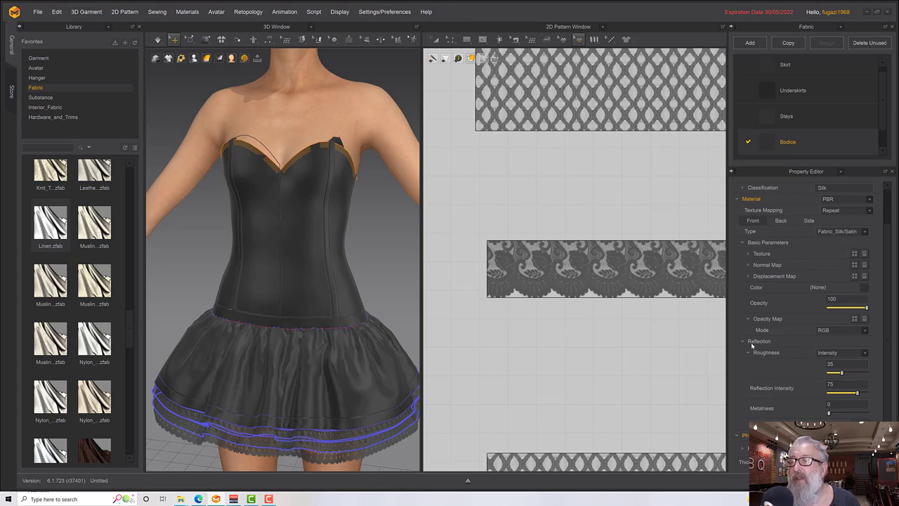
click(841, 351)
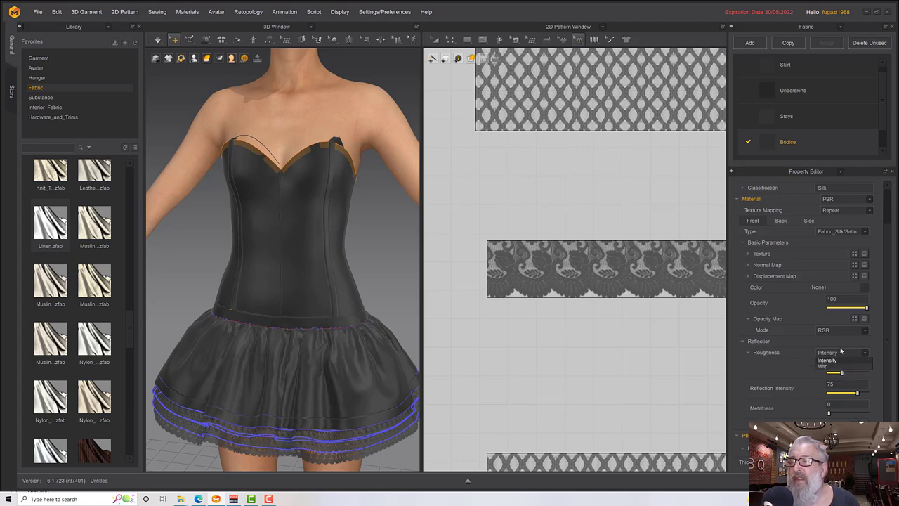
click(825, 365)
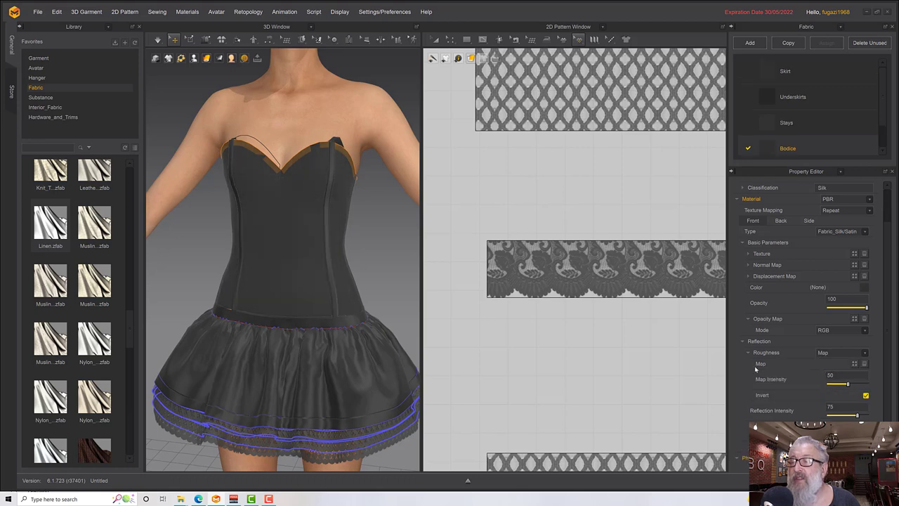
click(854, 364)
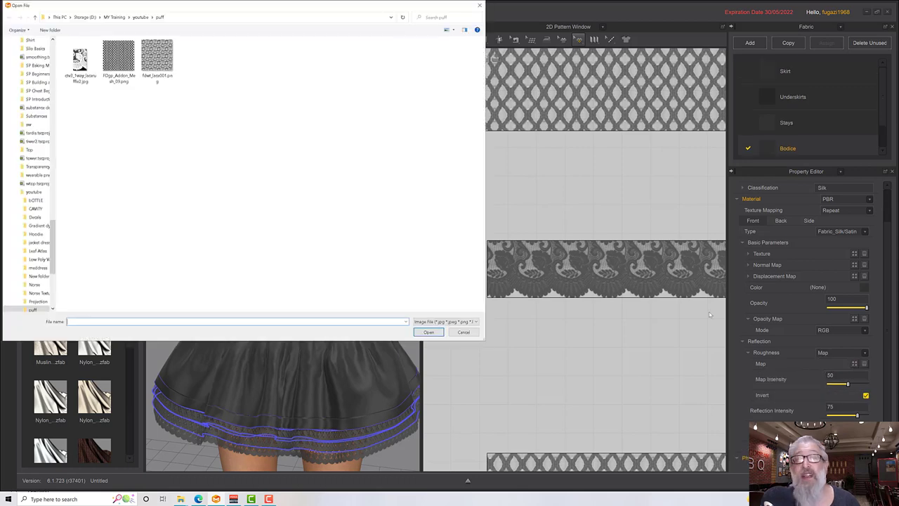
click(118, 57)
double_click(157, 56)
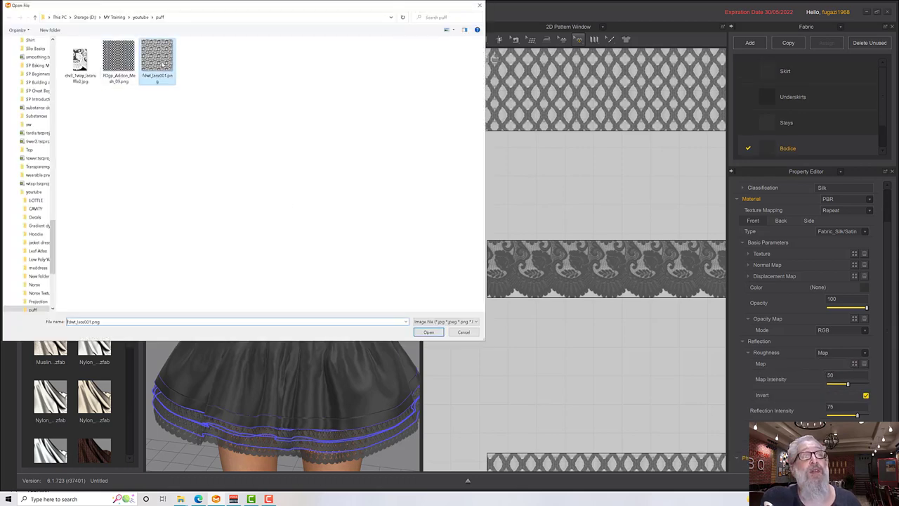
Step: Examine the lace sheen pattern on the bodice up close and from several angles
scroll(288, 220, down, 3)
scroll(288, 224, up, 8)
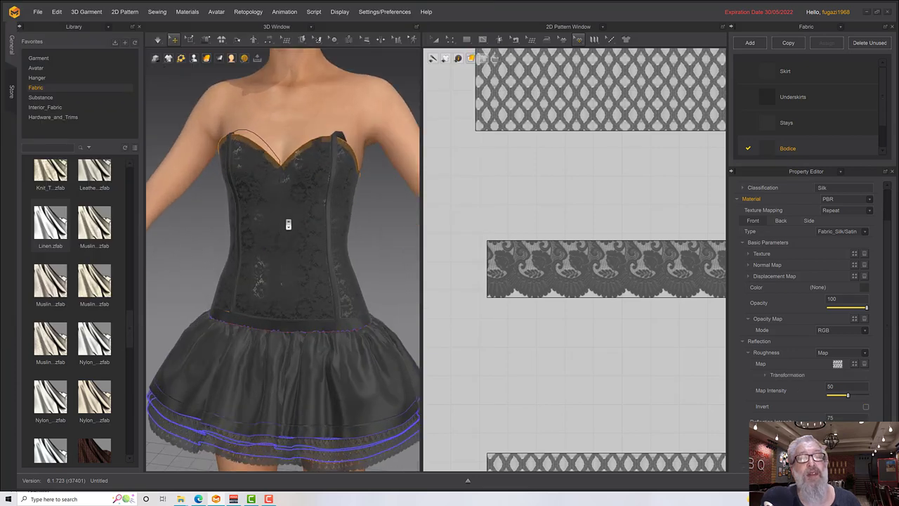
right_drag(288, 224, 311, 235)
scroll(291, 246, down, 1)
scroll(290, 246, up, 5)
scroll(315, 241, down, 5)
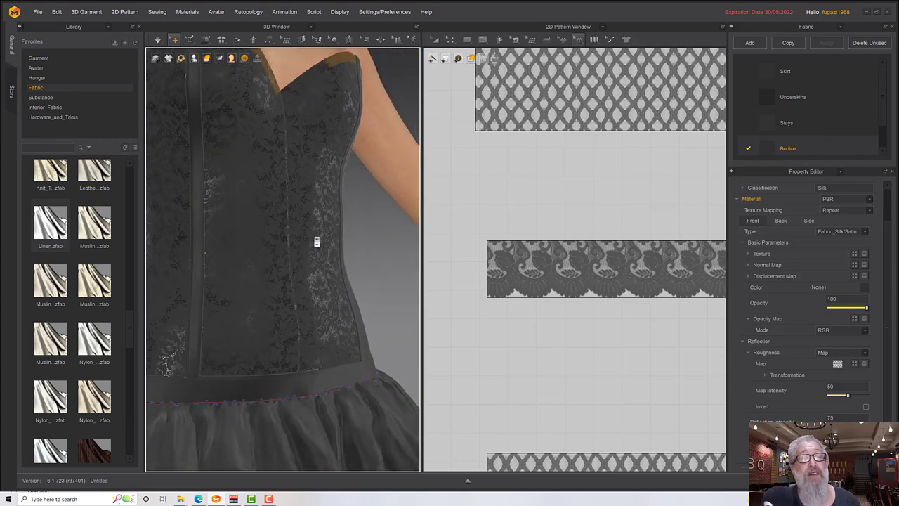
scroll(316, 242, down, 4)
right_drag(316, 241, 270, 234)
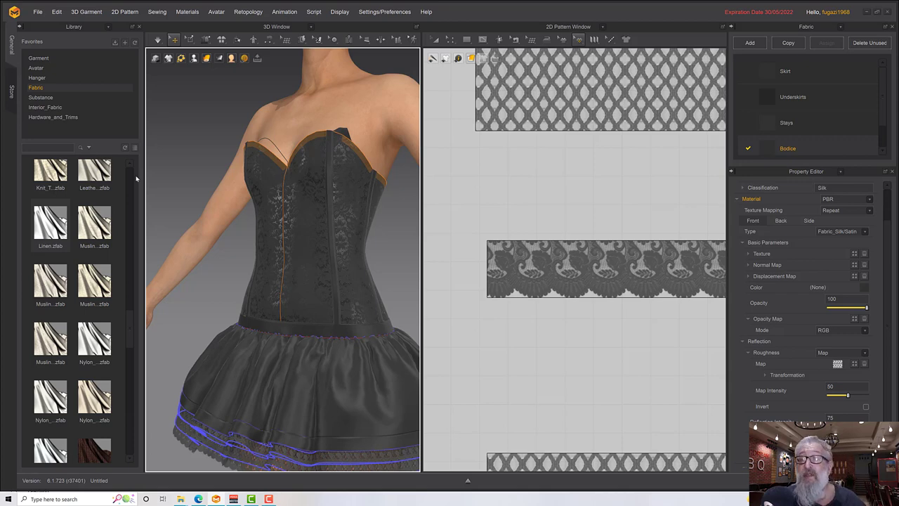
right_drag(272, 351, 278, 319)
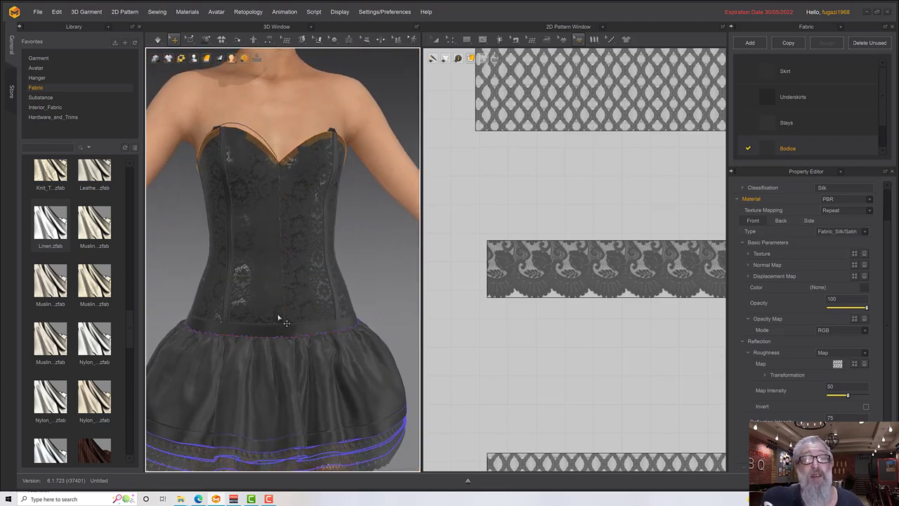
Step: Switch the Skirt fabric's roughness to Map and load fdwt_lace001.png as its roughness map
click(267, 386)
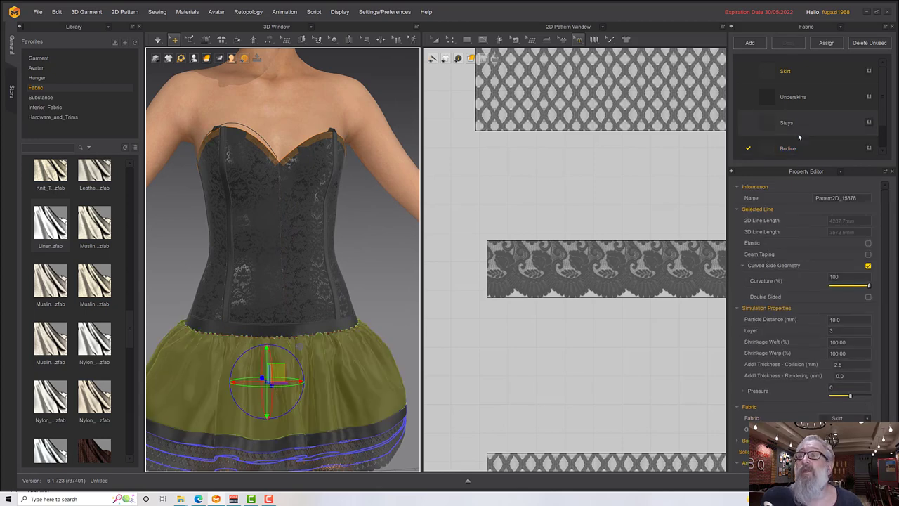
click(800, 78)
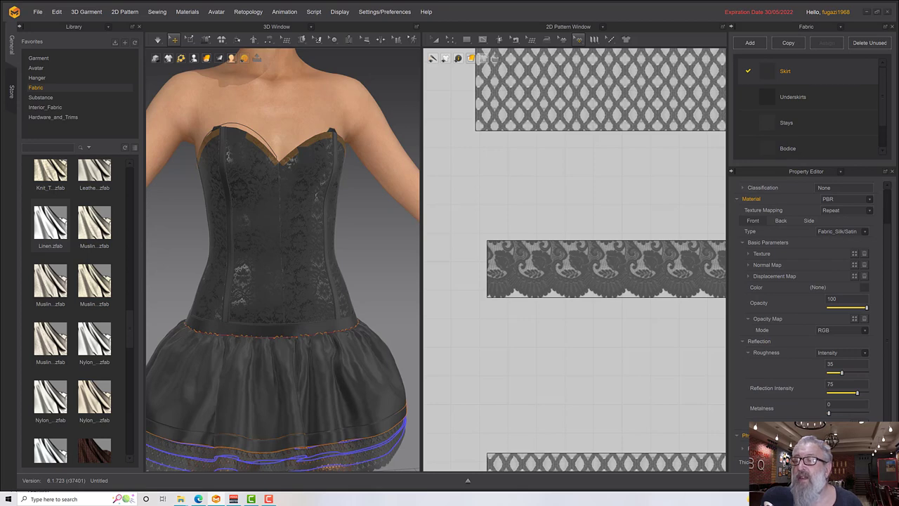
click(843, 352)
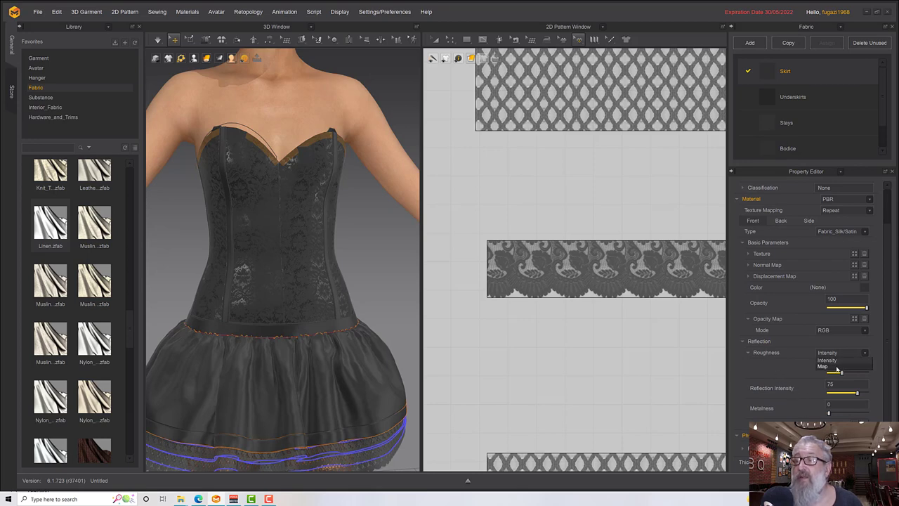
click(828, 366)
click(854, 363)
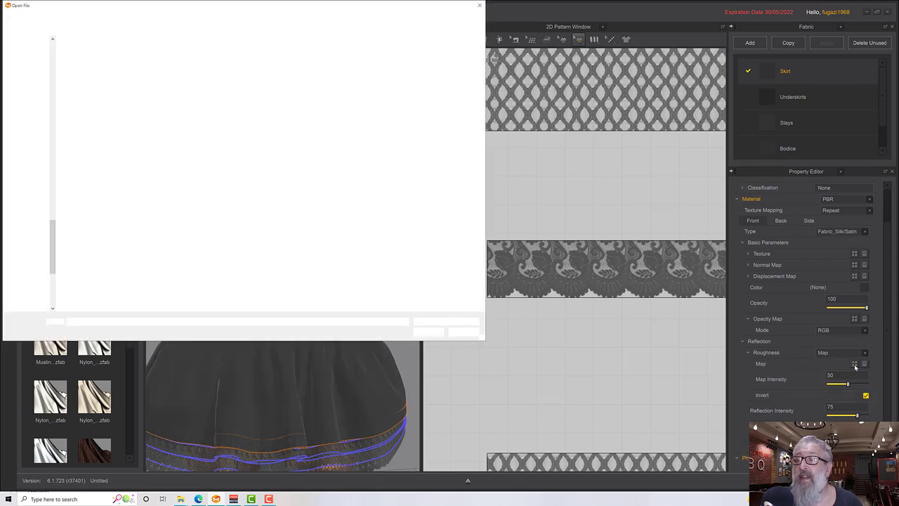
double_click(172, 79)
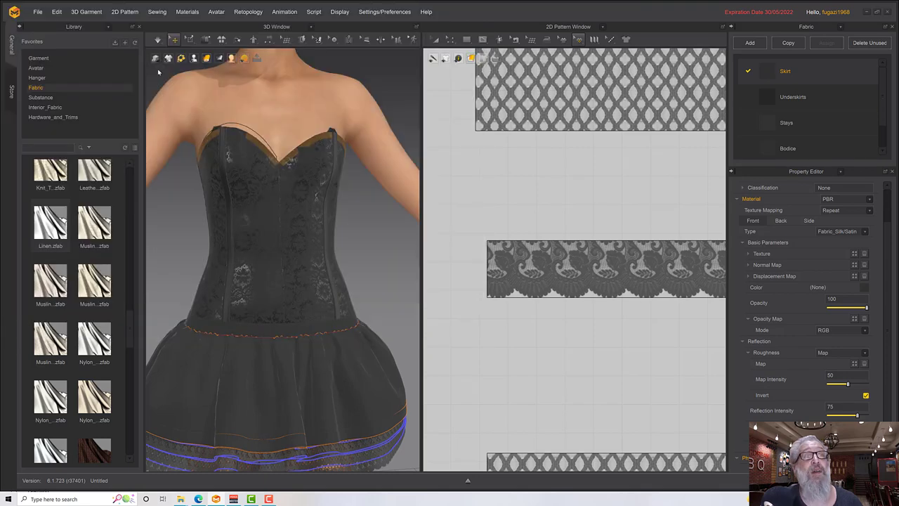
Step: Examine the lace sheen on the skirt and its hem band from several angles and distances
right_drag(331, 272, 301, 270)
scroll(330, 276, down, 5)
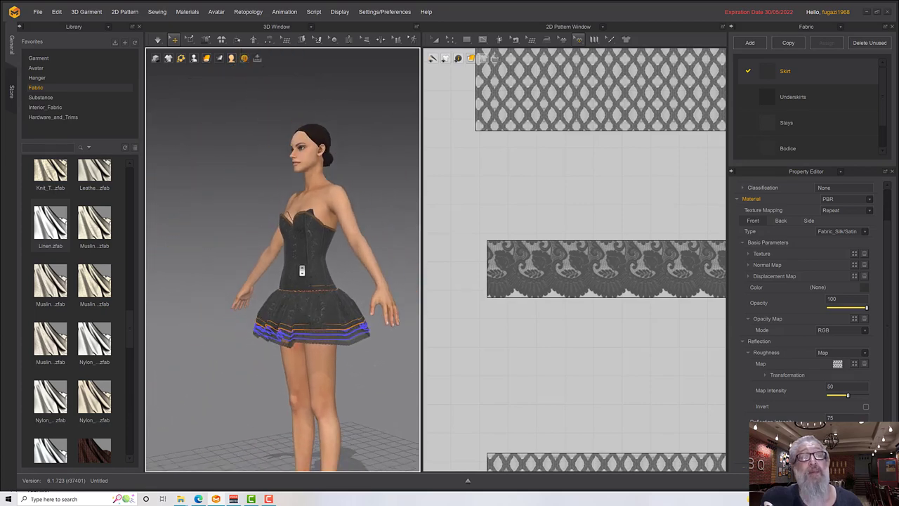
scroll(302, 270, up, 6)
scroll(273, 247, up, 3)
right_drag(271, 246, 322, 188)
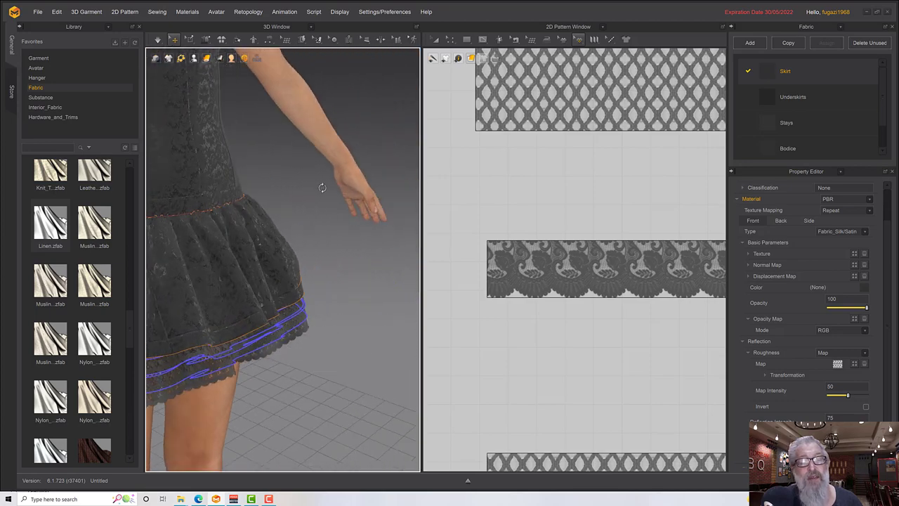
scroll(261, 330, up, 2)
click(250, 330)
right_drag(250, 330, 411, 263)
scroll(282, 329, up, 5)
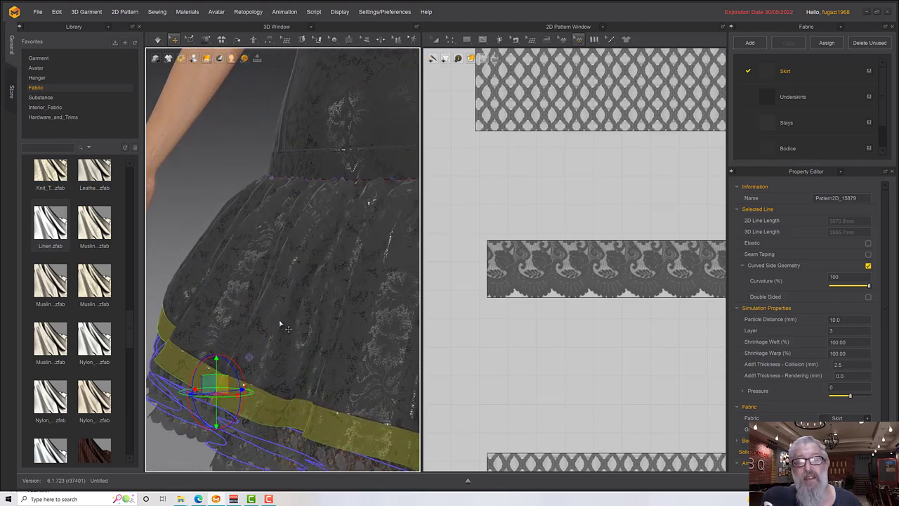
Step: Make a copy of the Skirt fabric
click(802, 73)
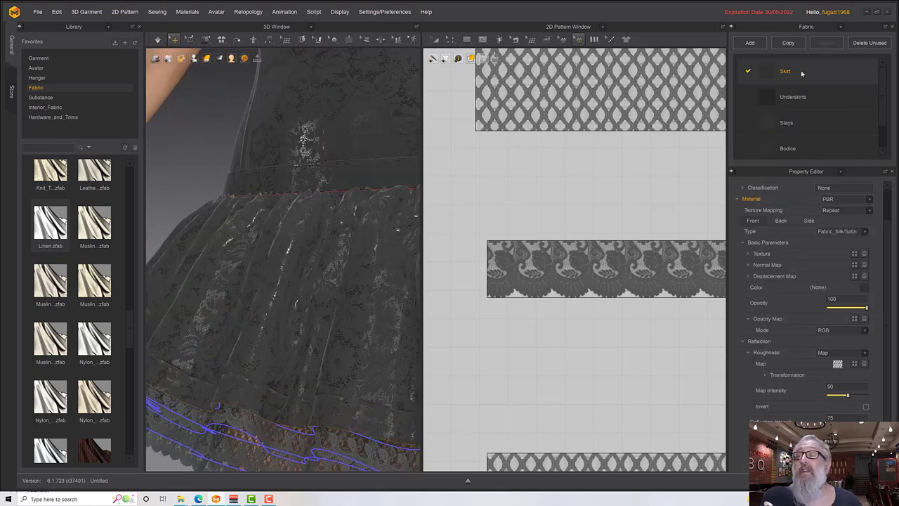
right_click(804, 73)
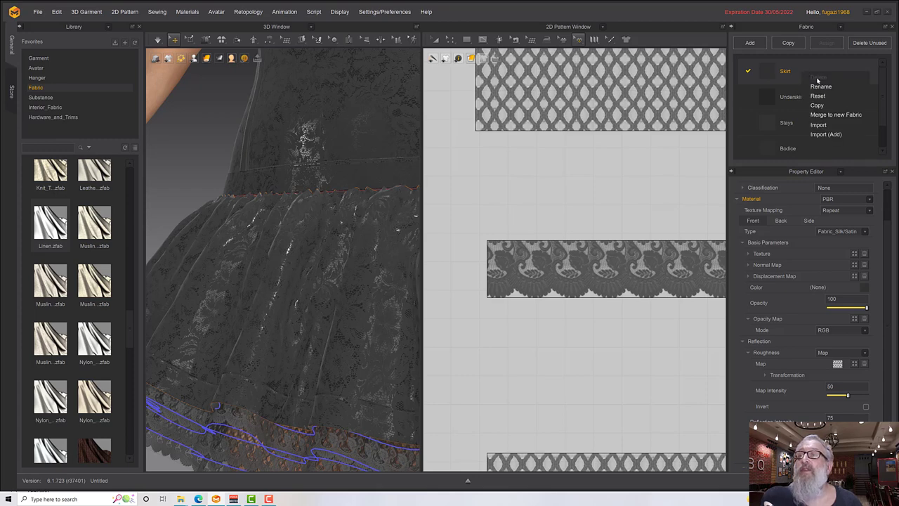
click(787, 43)
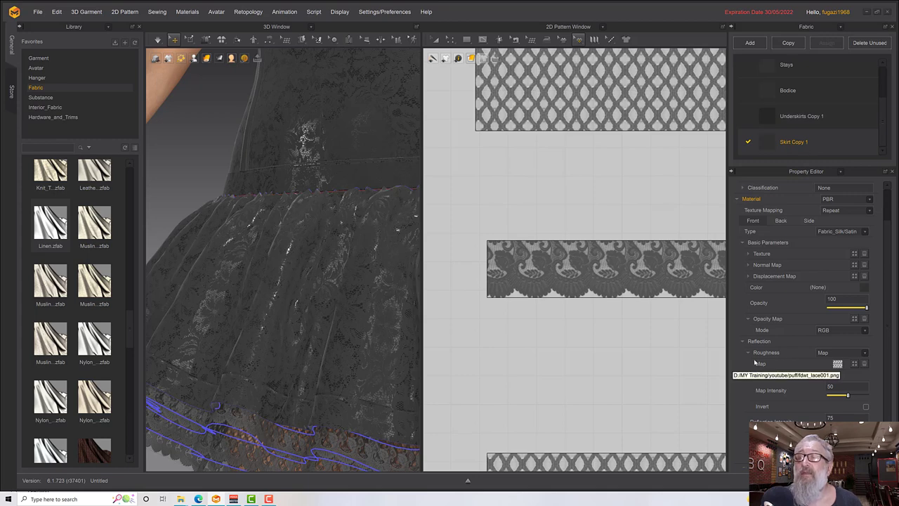
Step: Remove the lace roughness map from the Skirt Copy 1 fabric and set its opacity to 0
click(864, 363)
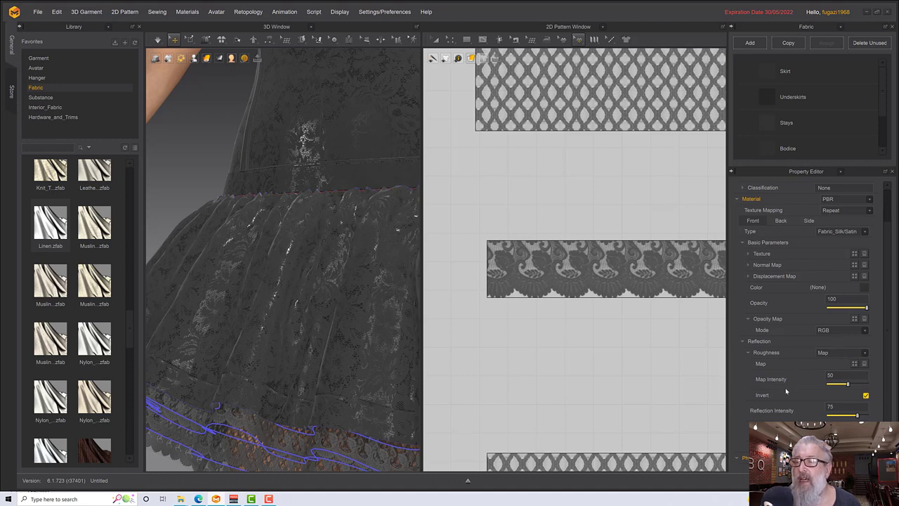
click(742, 341)
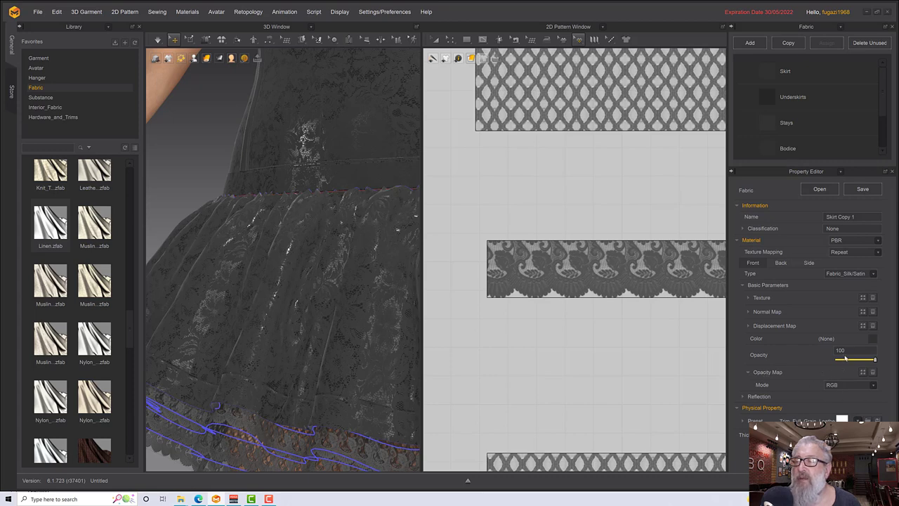
drag(873, 359, 834, 361)
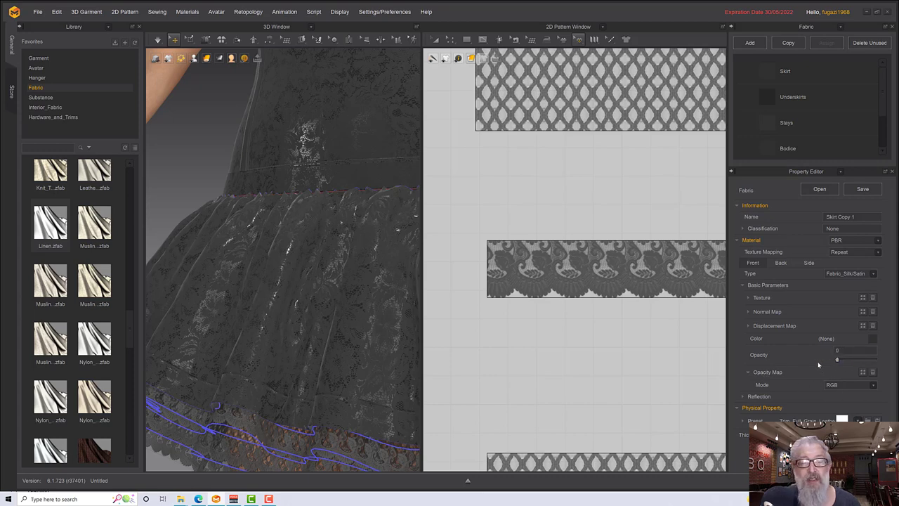
Step: Apply the transparent Skirt Copy 1 fabric to the narrow hem band pattern just below the main skirt piece
scroll(806, 149, down, 3)
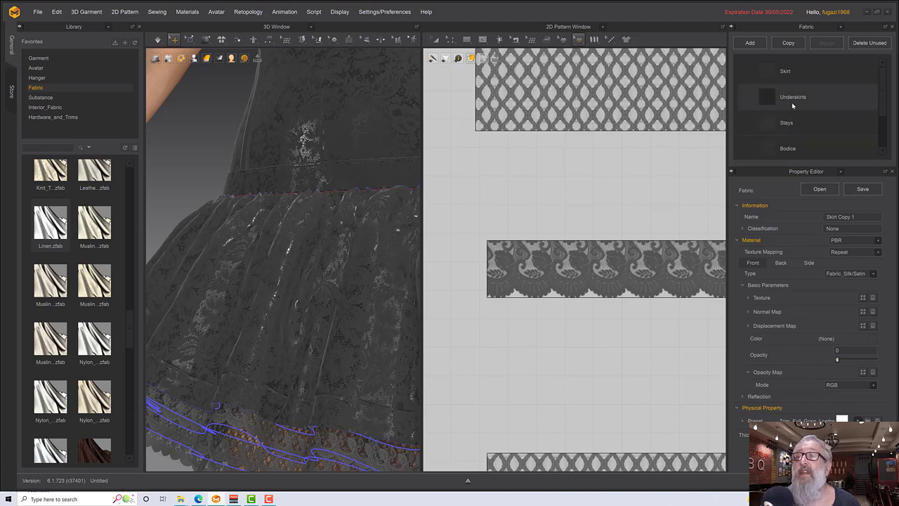
drag(799, 145, 689, 198)
click(445, 263)
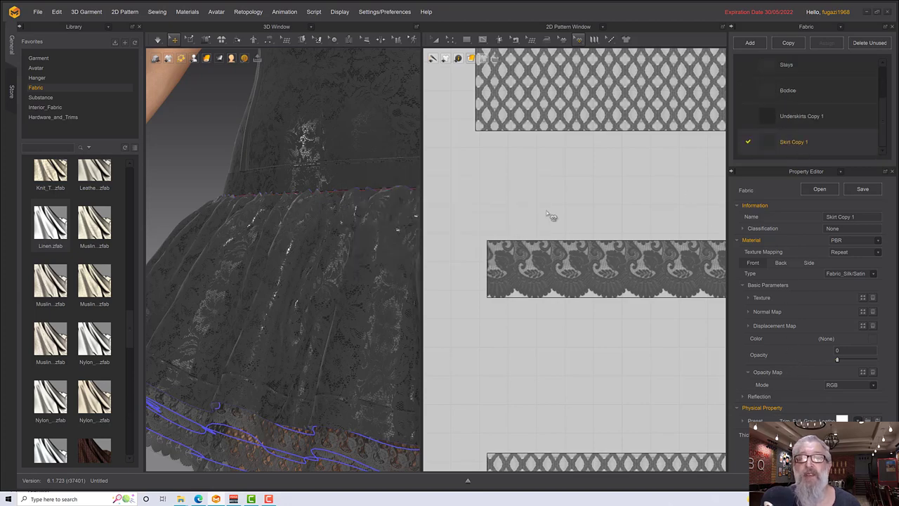
scroll(562, 211, down, 4)
right_drag(587, 205, 517, 410)
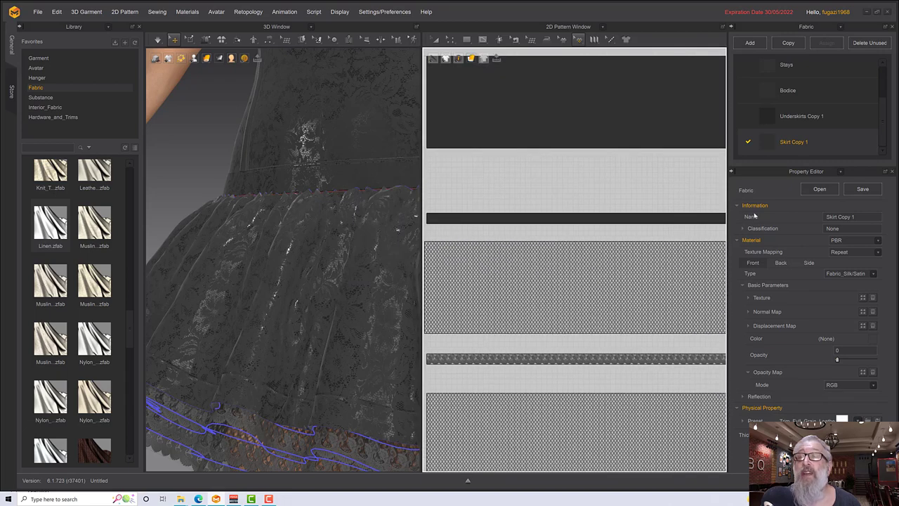
click(640, 219)
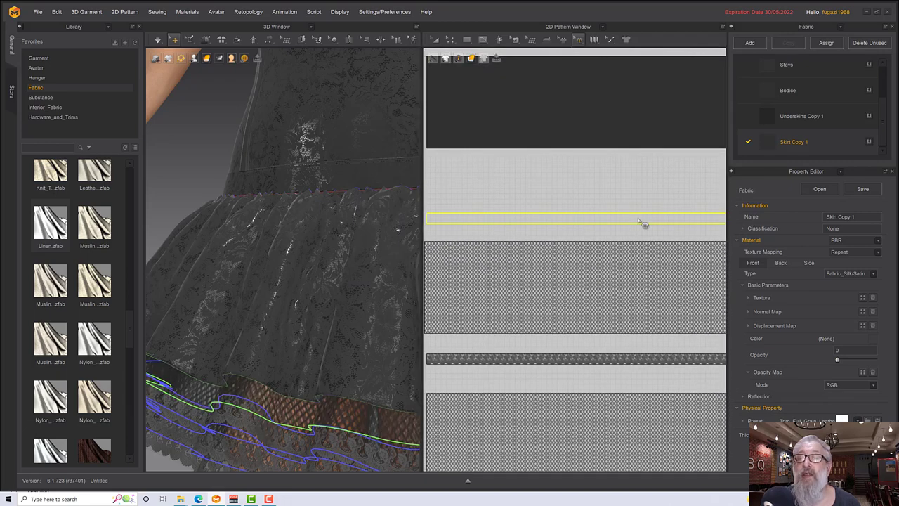
Step: Copy the lace trim graphic from the first underskirt's hem band and paste it onto the skirt's transparent hem band
click(527, 359)
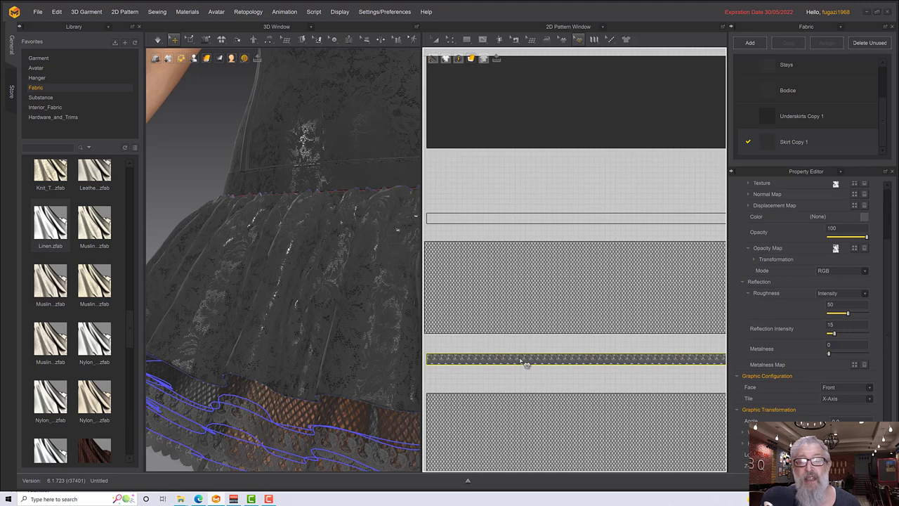
key(ctrl+c)
key(ctrl+v)
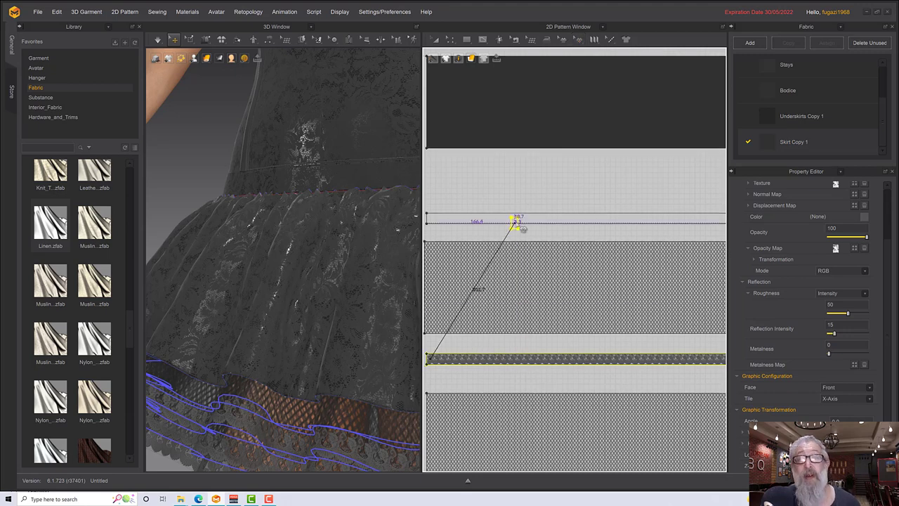
drag(510, 220, 511, 221)
Step: Examine how the lace trim on the skirt's hem band overlaps the underskirt layers beneath it
right_drag(414, 304, 371, 337)
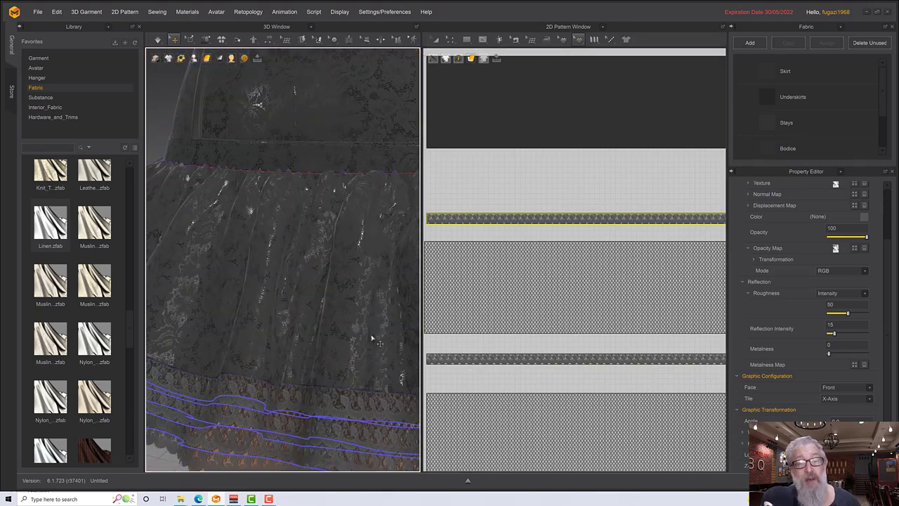
click(355, 412)
scroll(355, 404, down, 4)
scroll(364, 405, up, 3)
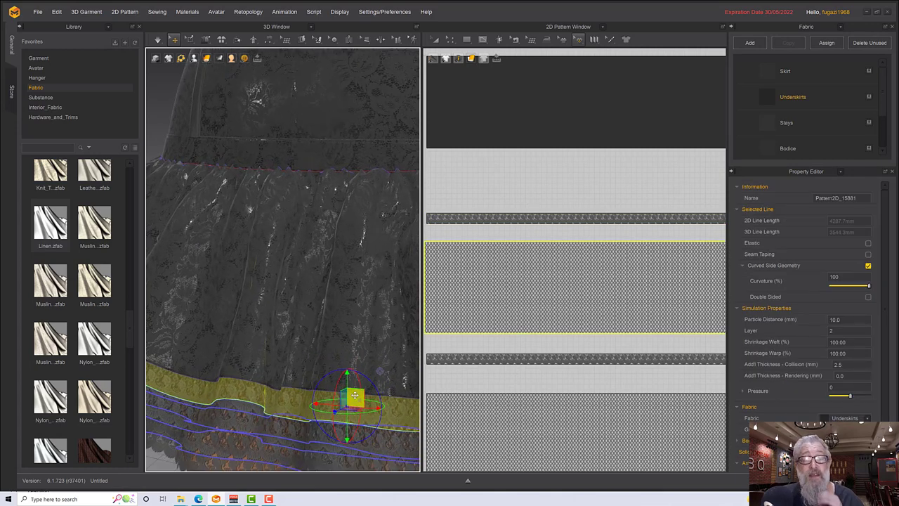
scroll(385, 317, up, 2)
middle_drag(367, 319, 362, 232)
right_drag(332, 287, 305, 270)
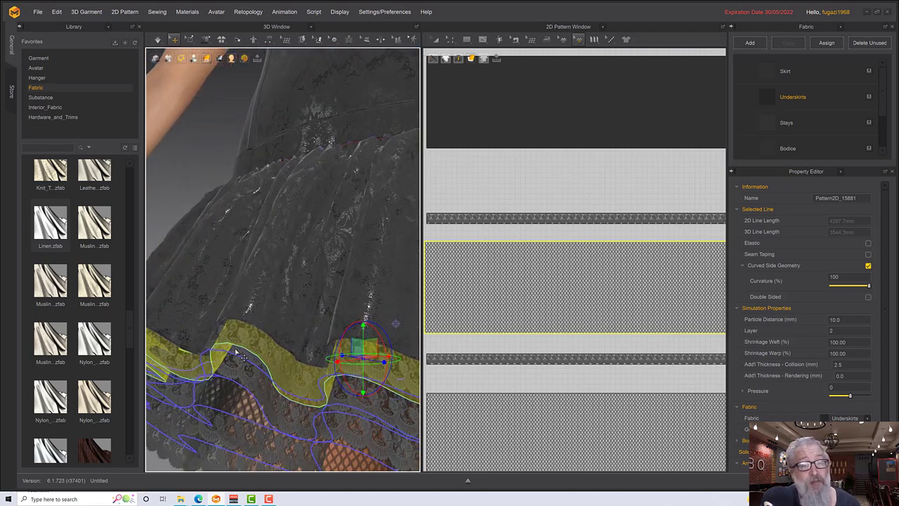
click(235, 351)
mouse_move(291, 324)
right_down()
mouse_move(363, 326)
mouse_move(360, 318)
mouse_move(305, 327)
mouse_move(299, 311)
right_up()
click(311, 333)
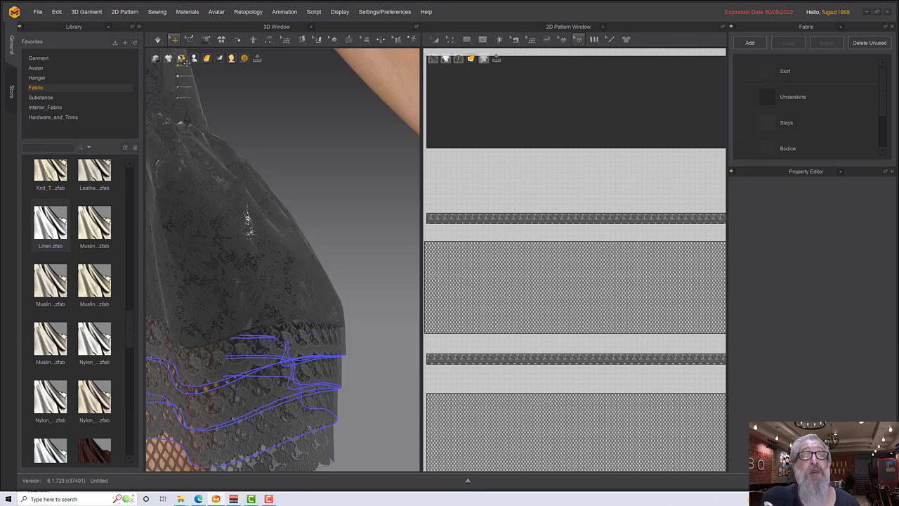
Step: Select the skirt's hem band with Transform Pattern, inspect its lace up close, and open its Skirt Copy 1 fabric for editing
click(450, 40)
click(477, 70)
click(467, 215)
right_drag(351, 318, 331, 302)
mouse_move(300, 269)
right_down()
mouse_move(291, 264)
mouse_move(298, 275)
right_up()
right_drag(250, 300, 314, 288)
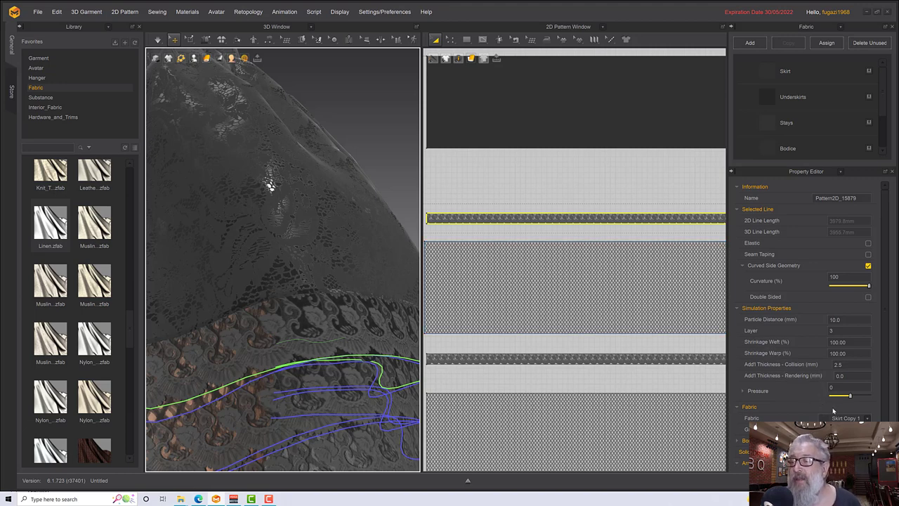
scroll(786, 133, down, 2)
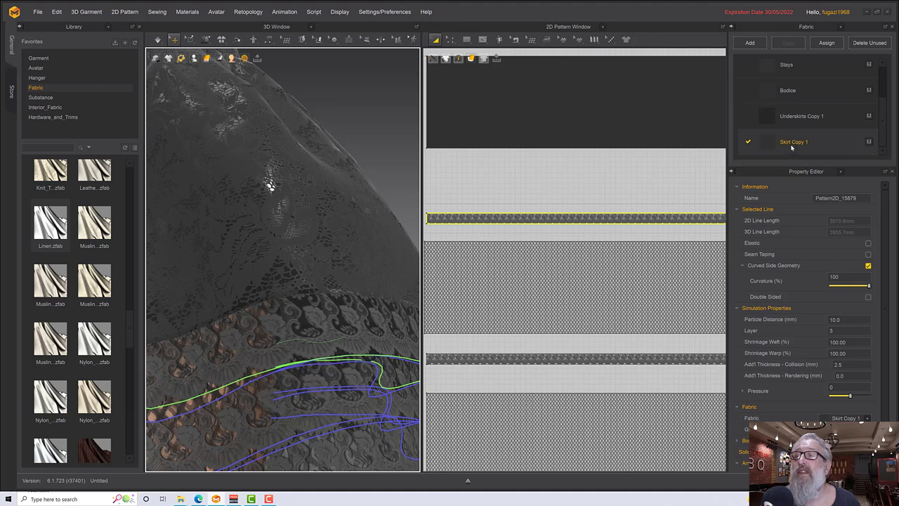
click(791, 143)
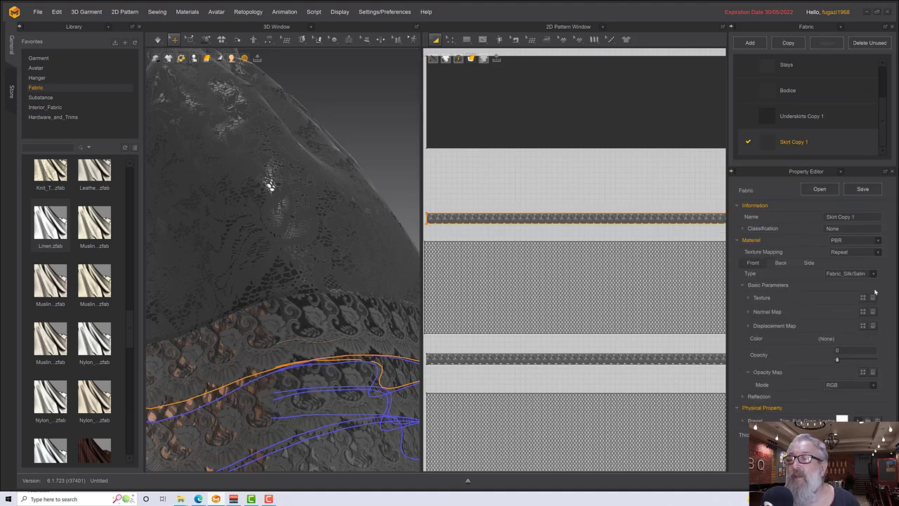
Step: Reapply the saved dark grey 313131 swatch as the Skirt Copy 1 fabric's colour
click(873, 339)
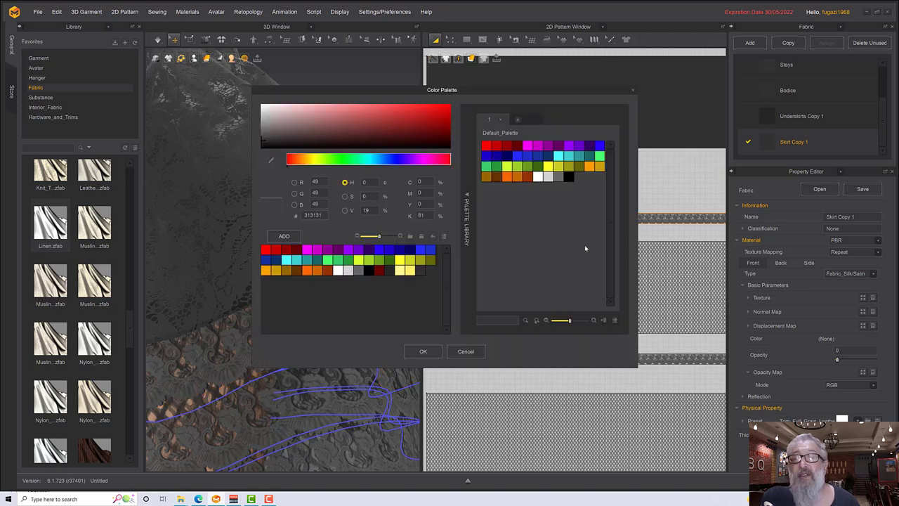
click(264, 144)
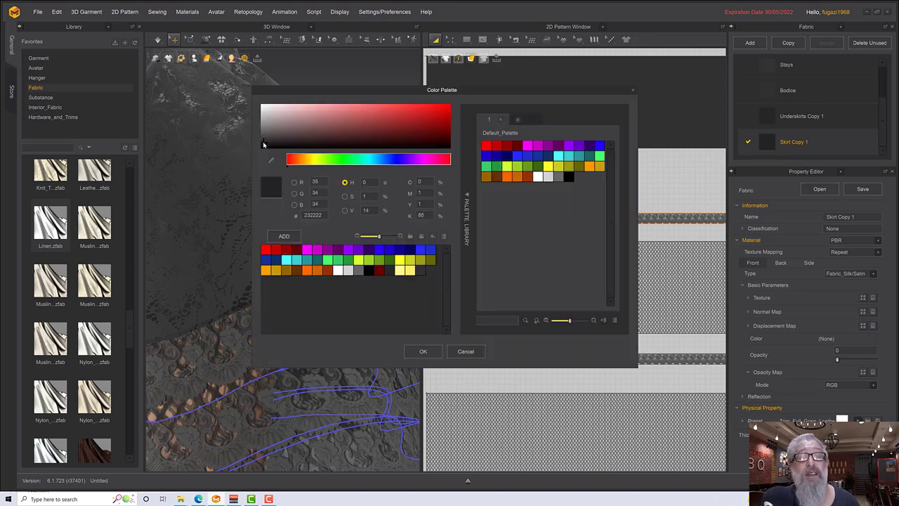
click(421, 270)
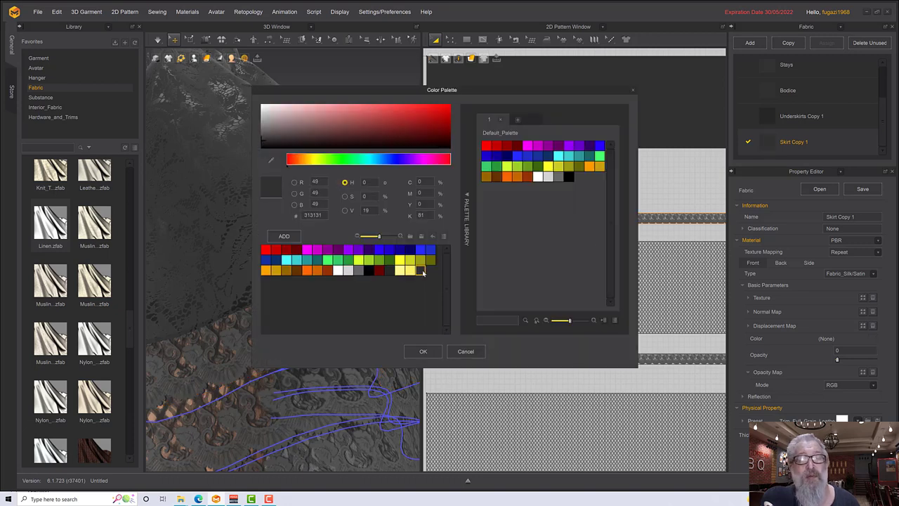
click(423, 351)
right_drag(344, 329, 357, 327)
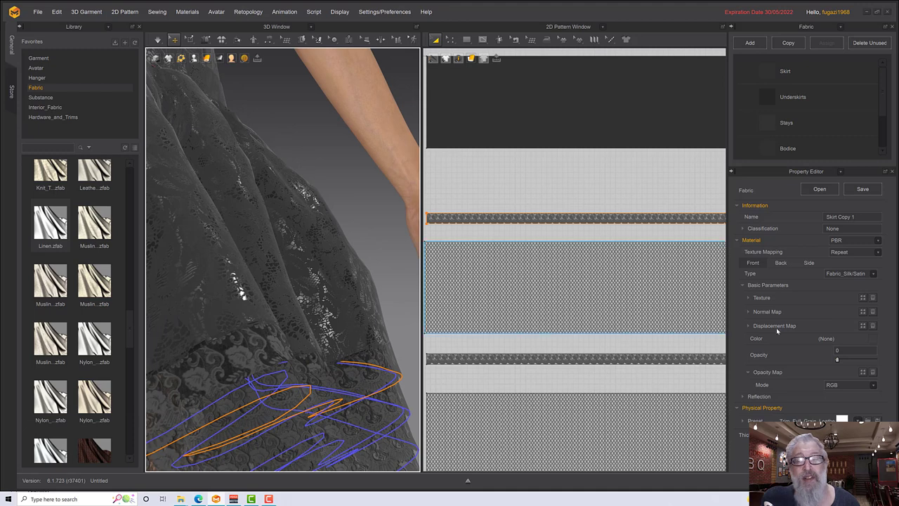
Step: Set the Skirt Copy 1 fabric's colour to near-black 161616
click(872, 339)
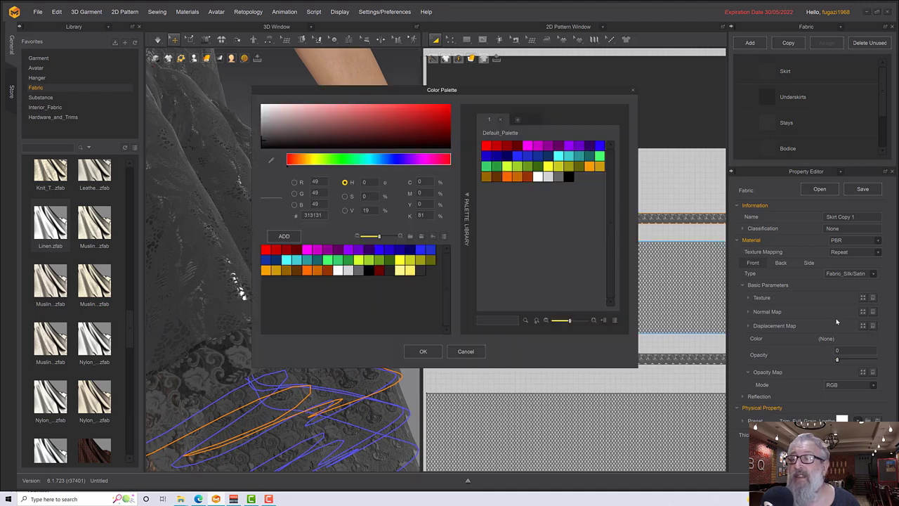
click(262, 145)
drag(262, 154, 267, 145)
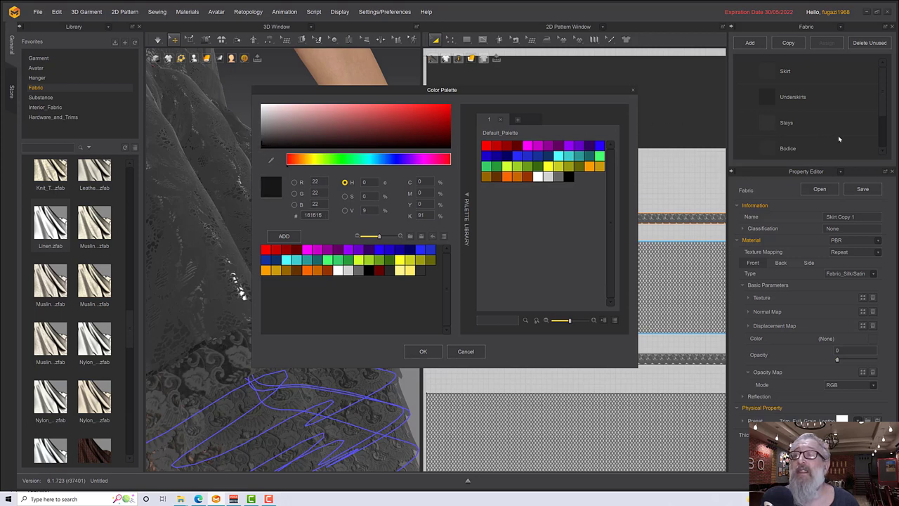
click(425, 352)
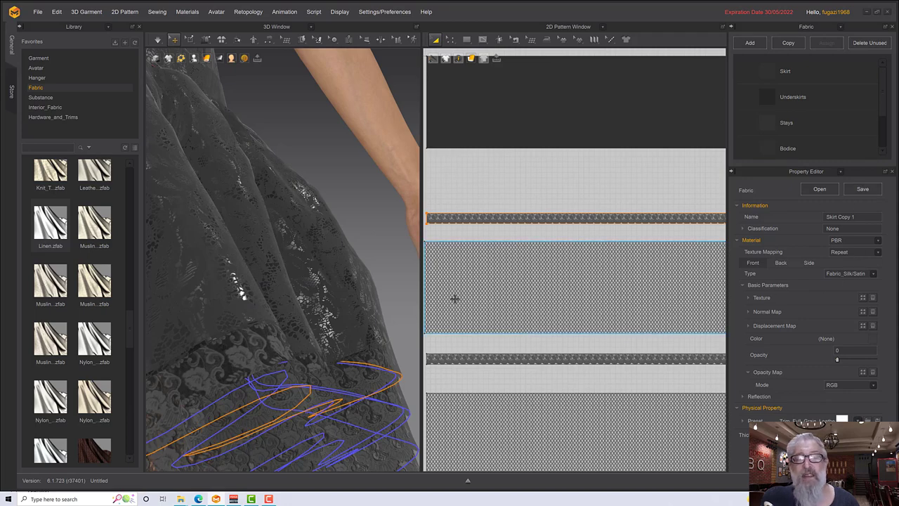
Step: Examine the layered lace hems, skirt and corset from the side and front
scroll(411, 311, down, 2)
right_drag(411, 311, 325, 304)
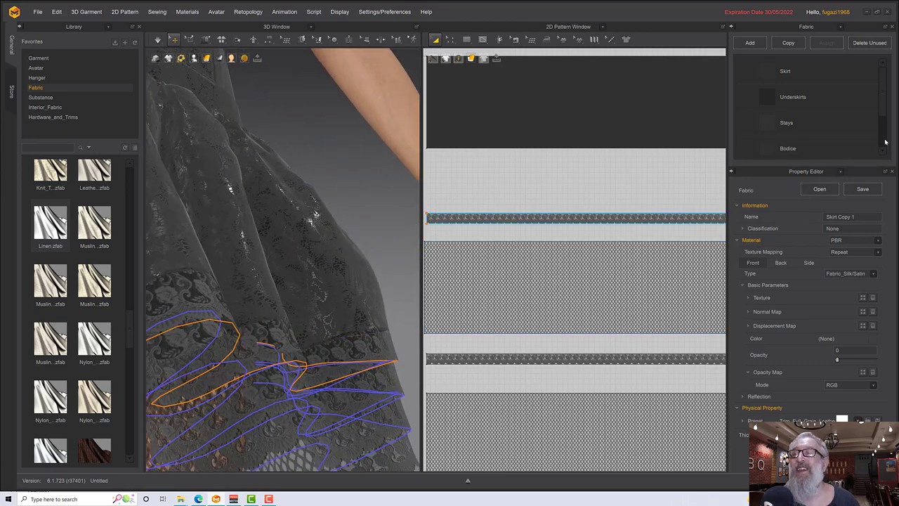
scroll(884, 141, down, 2)
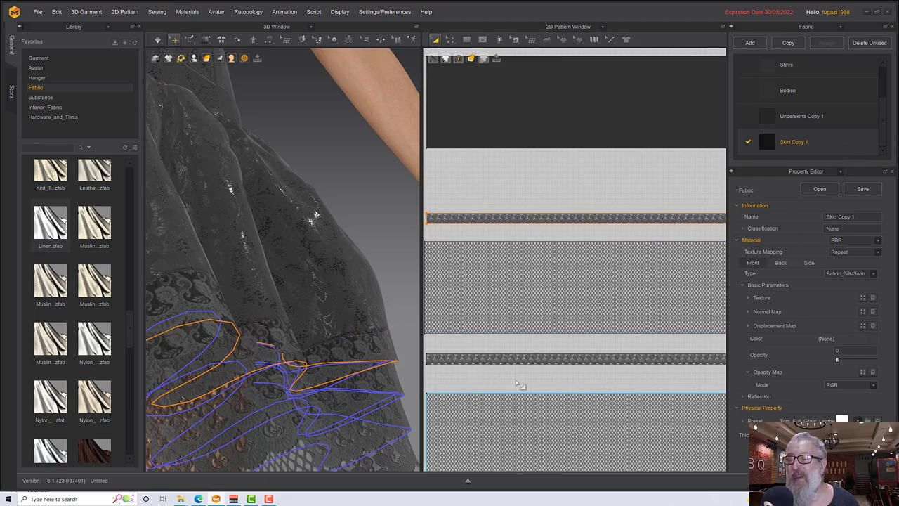
scroll(353, 361, down, 6)
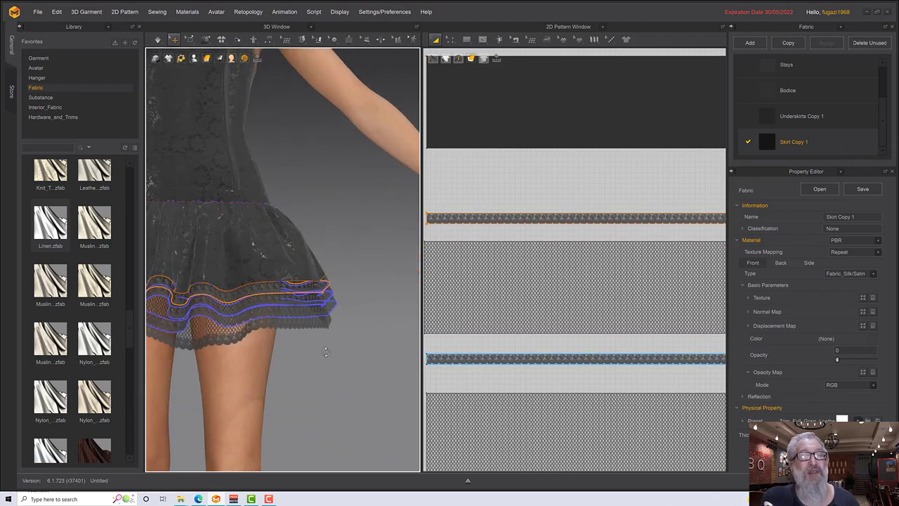
right_drag(326, 351, 359, 349)
middle_drag(359, 349, 384, 389)
right_drag(384, 389, 355, 372)
middle_drag(356, 373, 416, 455)
right_drag(316, 295, 357, 347)
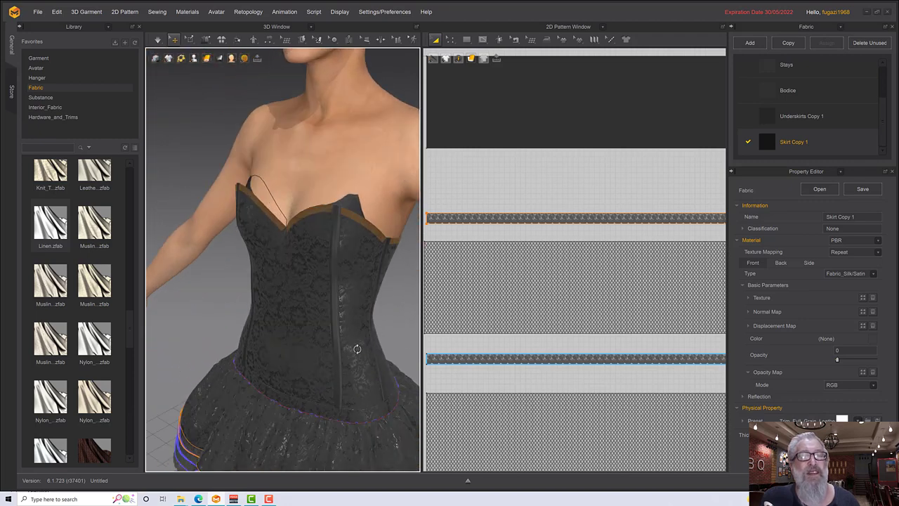
Step: Inspect a corset stay and the waistband by selecting each piece, then clear the selection and review the whole dress
click(340, 275)
right_drag(339, 275, 373, 243)
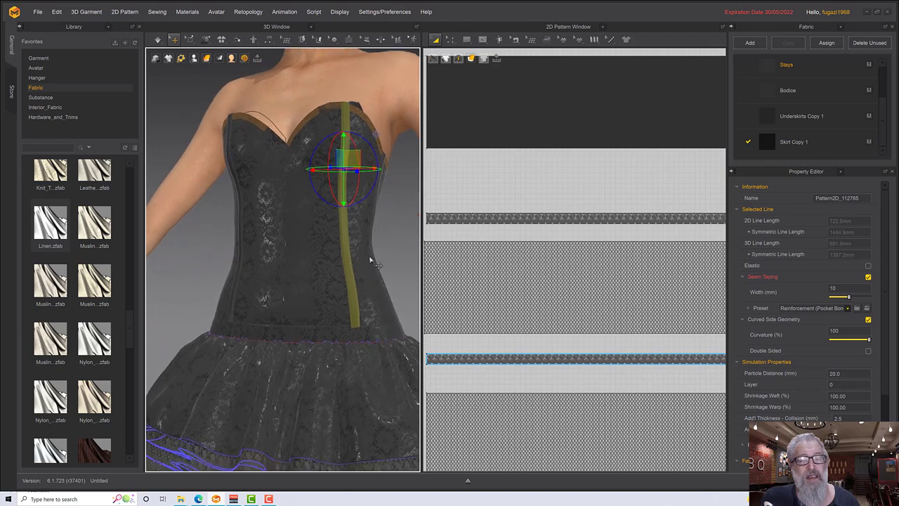
click(339, 330)
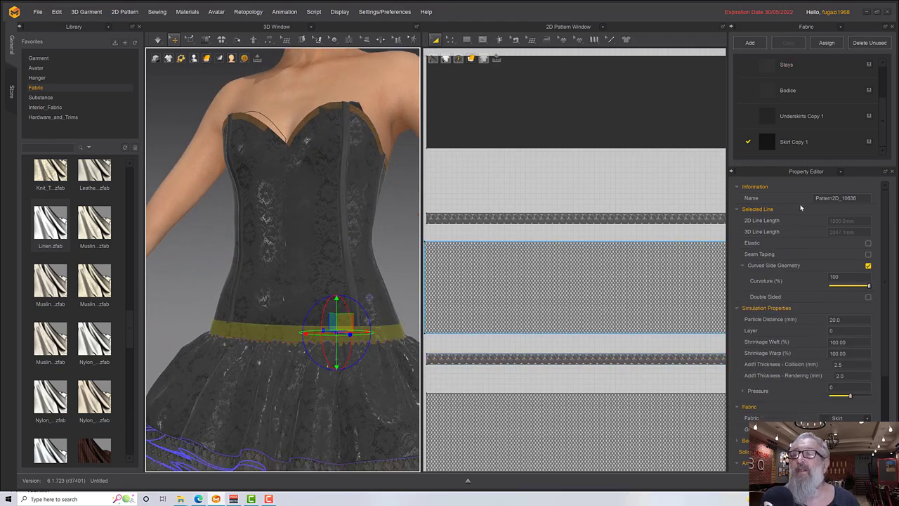
scroll(619, 265, down, 8)
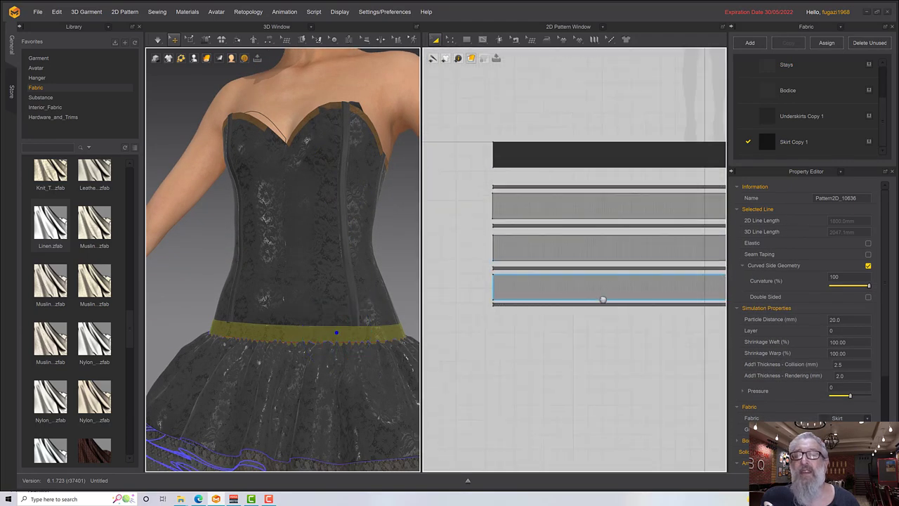
middle_drag(573, 428, 569, 450)
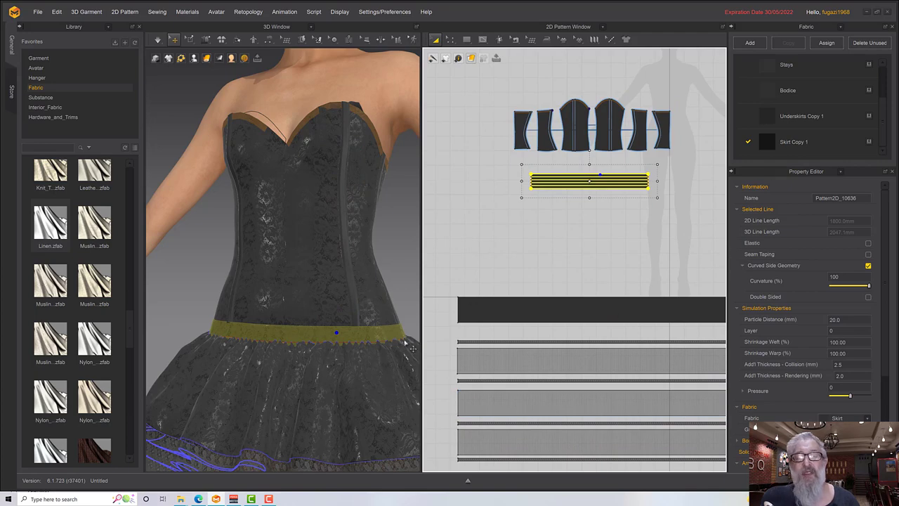
scroll(308, 378, down, 3)
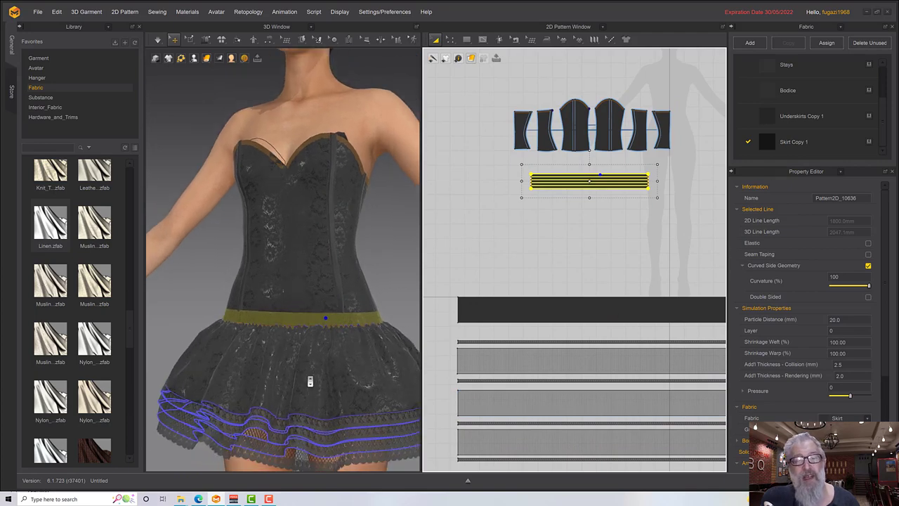
scroll(309, 378, up, 4)
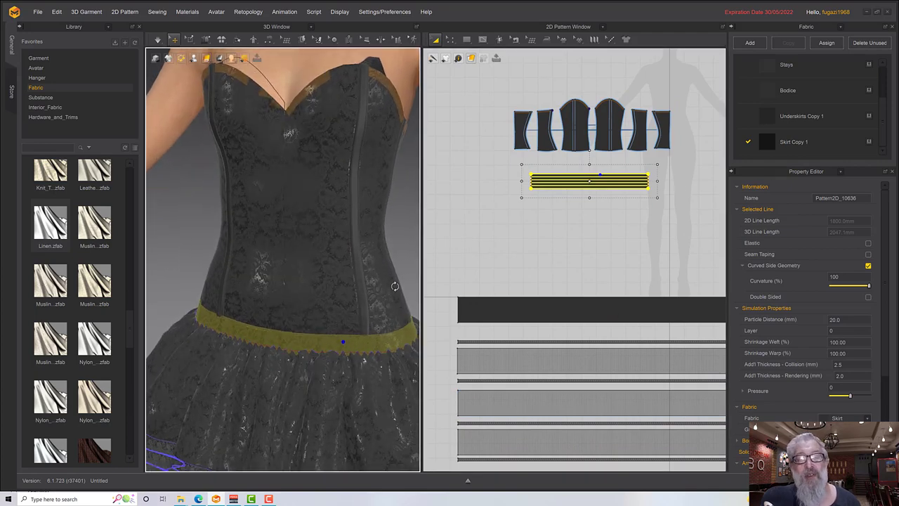
scroll(397, 285, down, 4)
click(372, 248)
mouse_move(373, 247)
right_down()
mouse_move(320, 243)
mouse_move(367, 250)
mouse_move(365, 265)
mouse_move(364, 244)
right_up()
scroll(367, 250, down, 2)
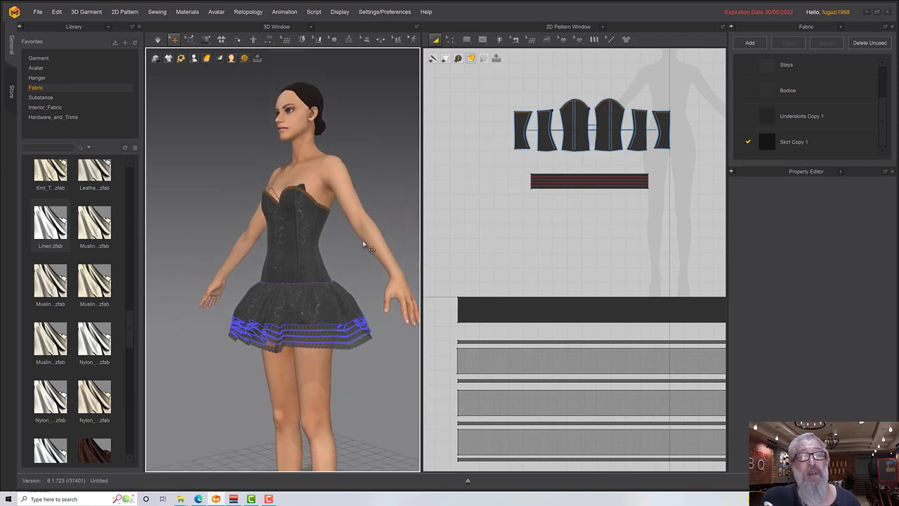
Step: Turn on high-quality rendering in the 3D view and inspect the lace sheen on the corset and skirt
click(156, 58)
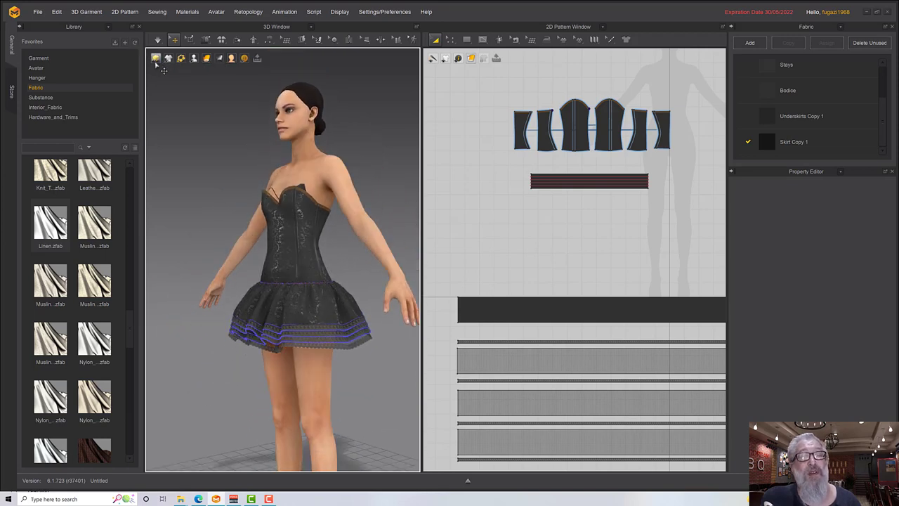
mouse_move(343, 218)
right_down()
mouse_move(344, 235)
mouse_move(259, 225)
mouse_move(341, 232)
right_up()
scroll(344, 234, down, 2)
scroll(283, 238, up, 5)
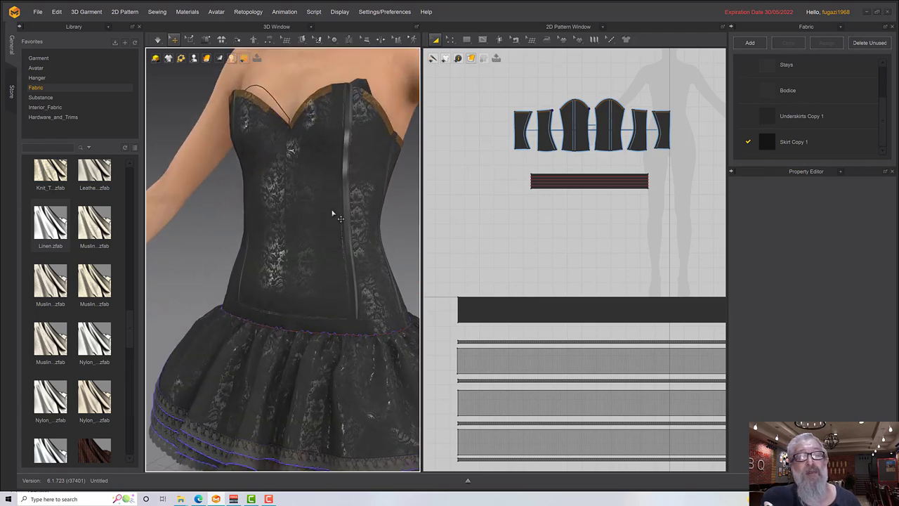
scroll(853, 129, up, 2)
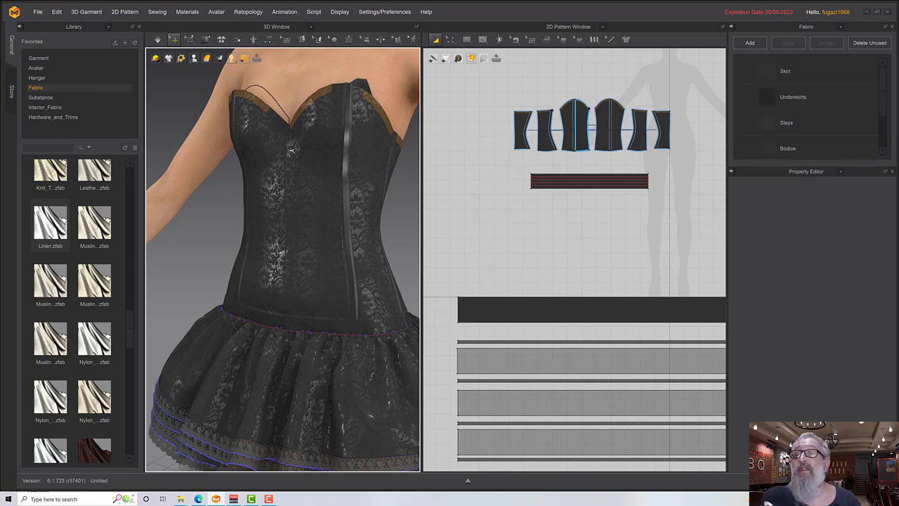
Step: Activate Edit Texture (2D) and check the grain-line handles on a bodice side panel and the waistband
click(579, 40)
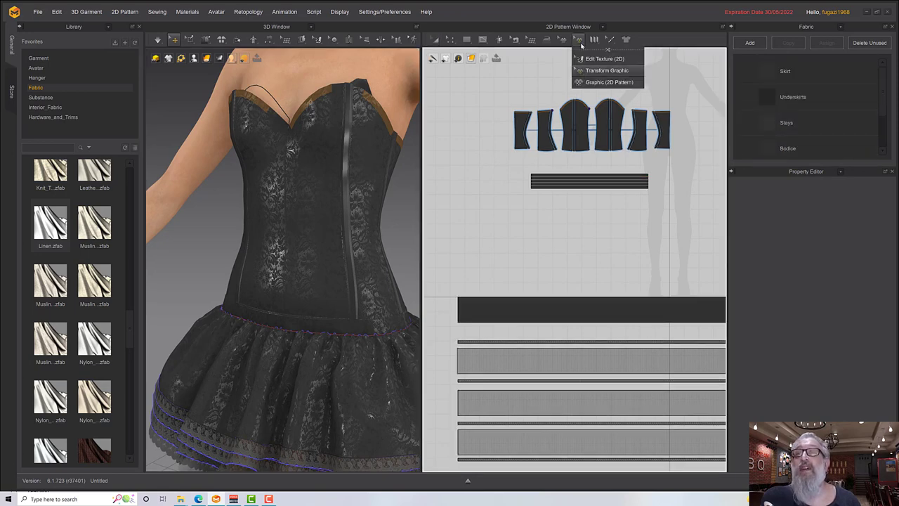
click(595, 59)
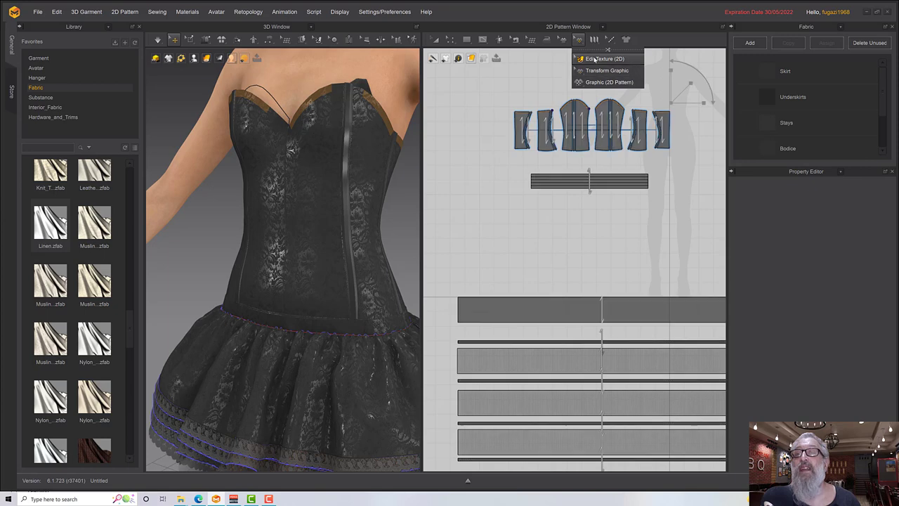
scroll(583, 146, up, 3)
click(549, 151)
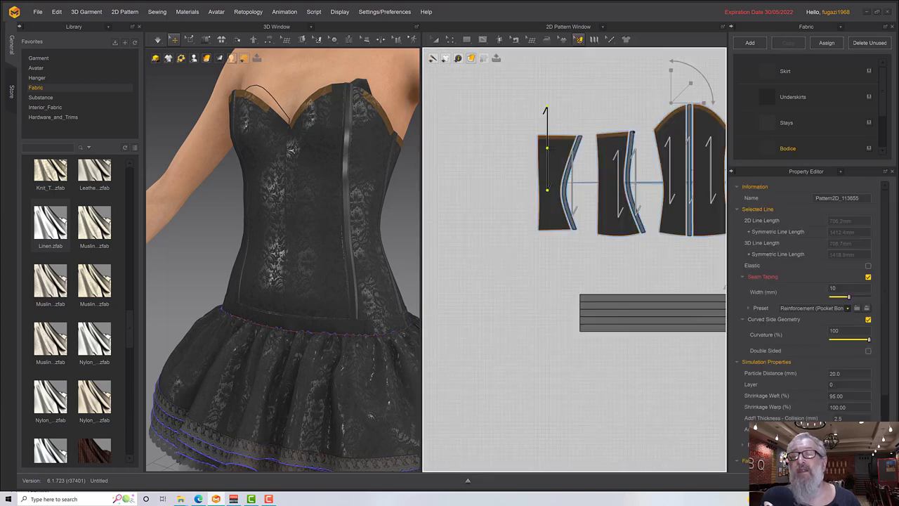
middle_drag(681, 154, 537, 175)
scroll(560, 217, down, 2)
click(523, 262)
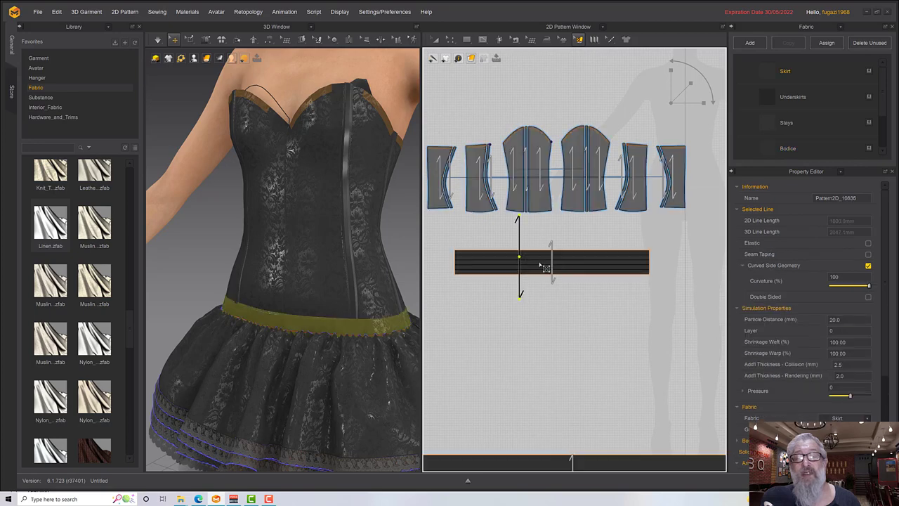
scroll(542, 267, up, 3)
middle_drag(553, 295, 522, 207)
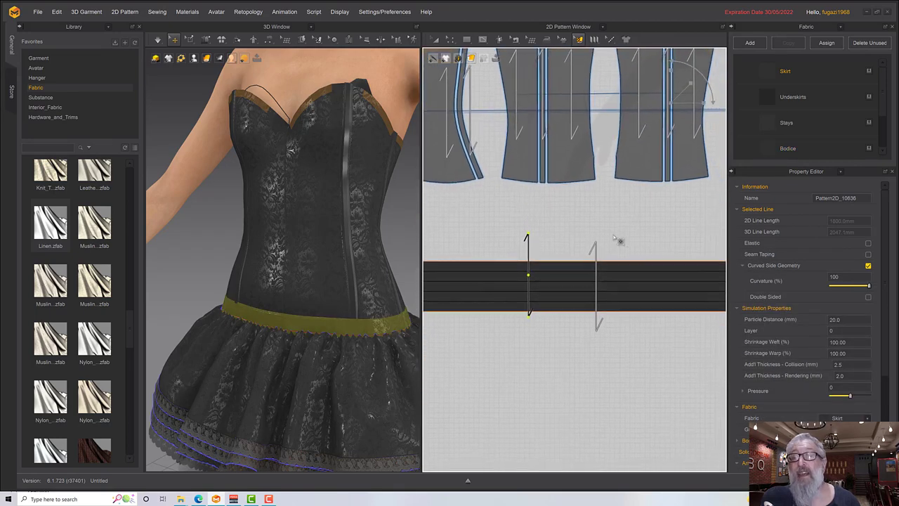
scroll(587, 235, down, 4)
Step: Select the bodice panels together and try to scale their lace texture as one group
click(635, 156)
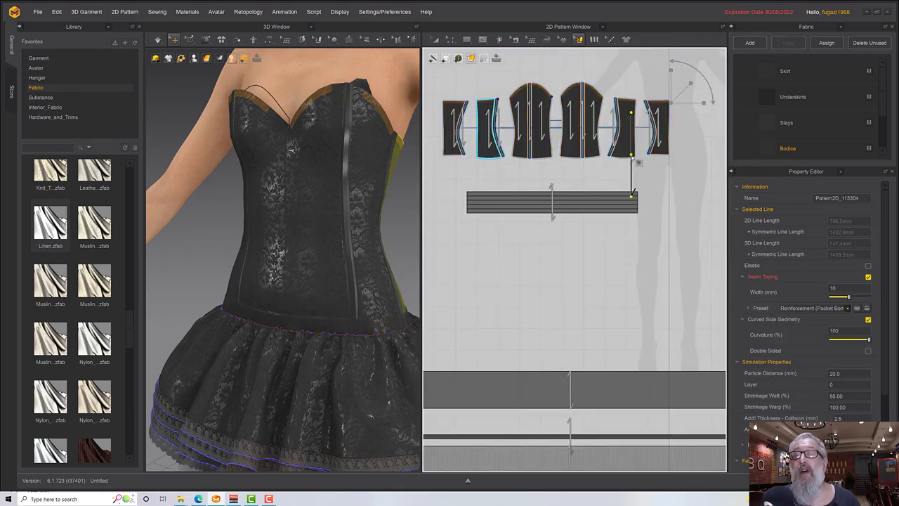
click(596, 100)
click(574, 104)
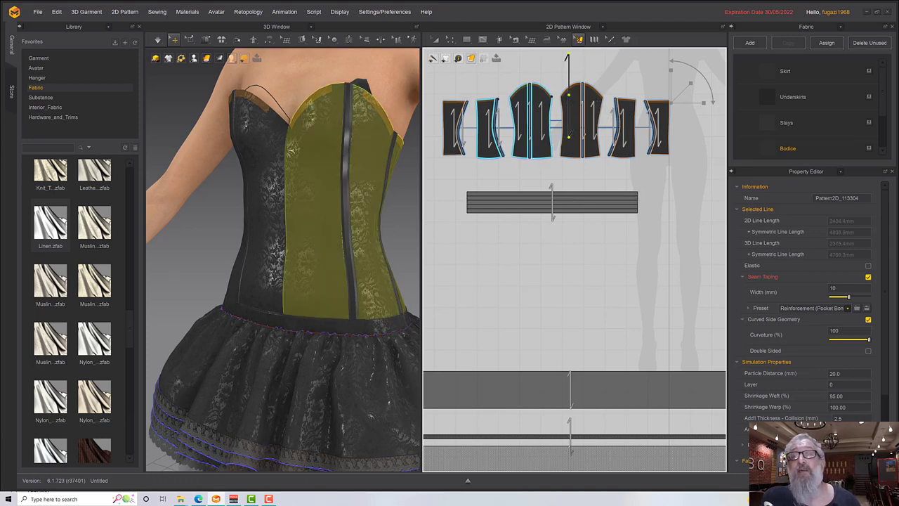
click(550, 102)
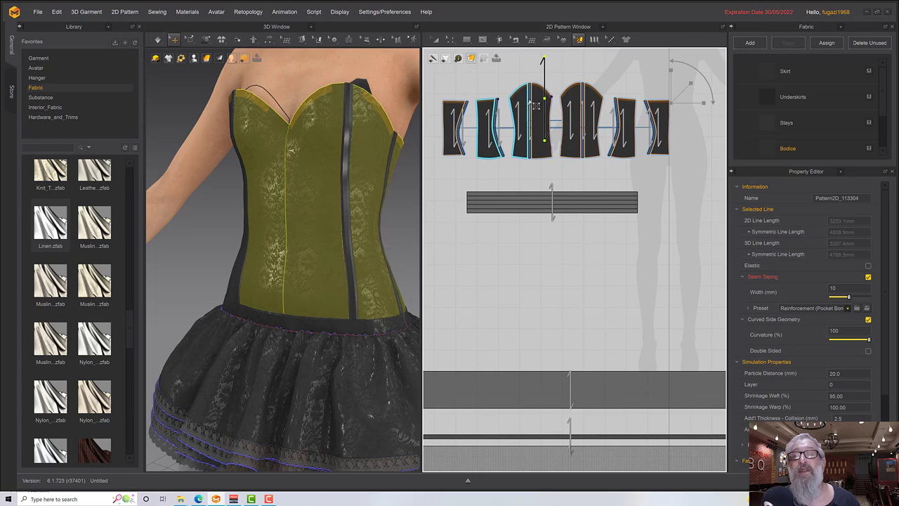
click(521, 104)
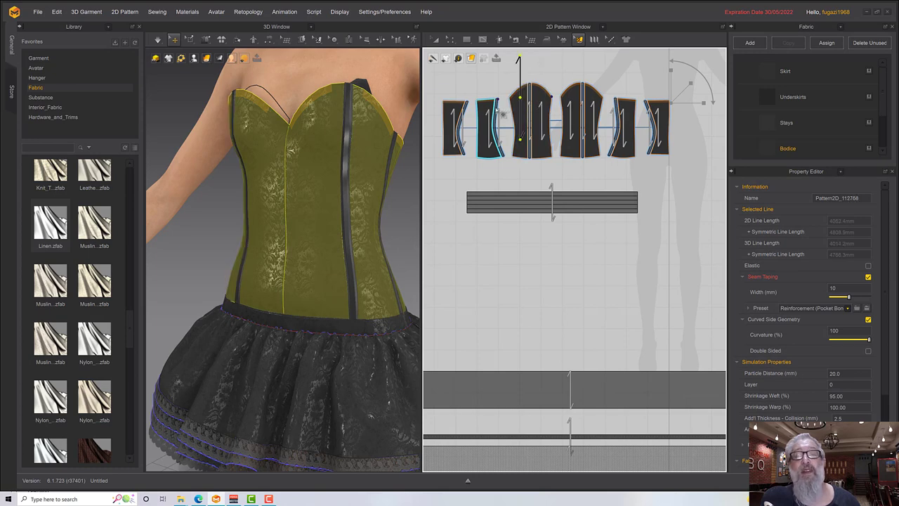
click(462, 109)
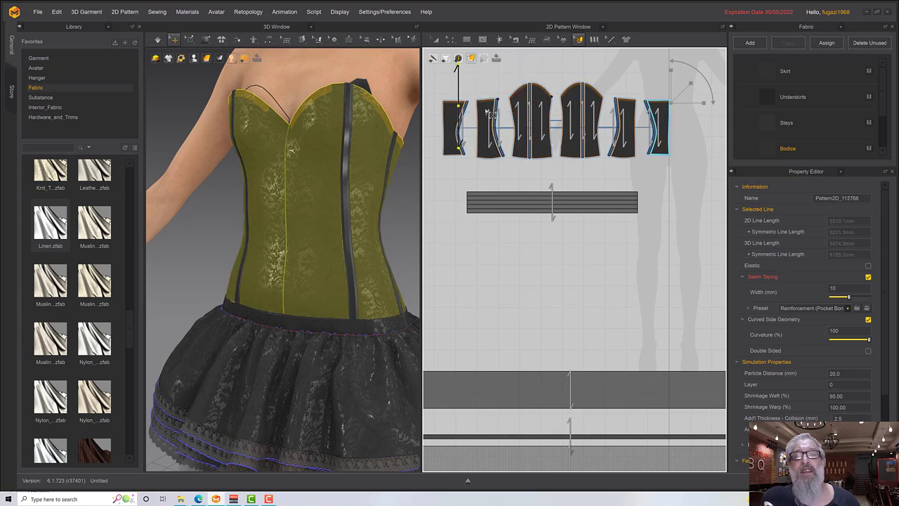
click(659, 110)
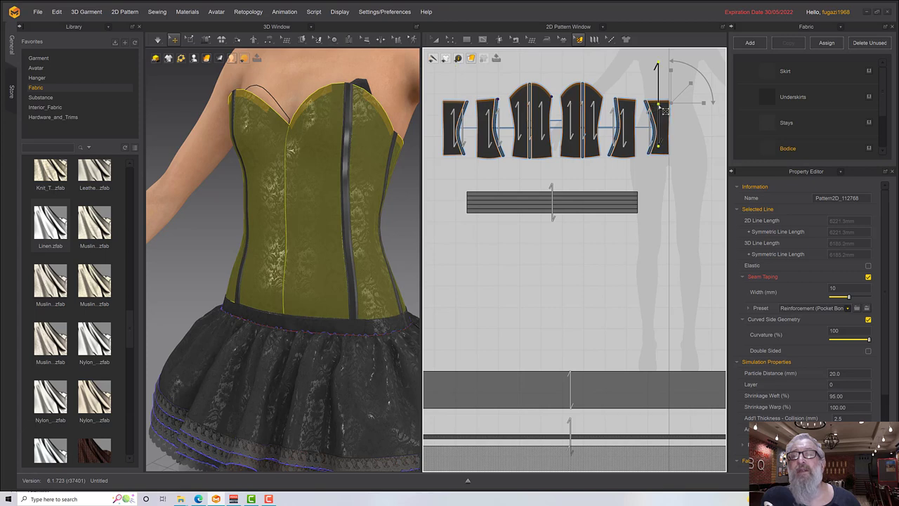
click(692, 84)
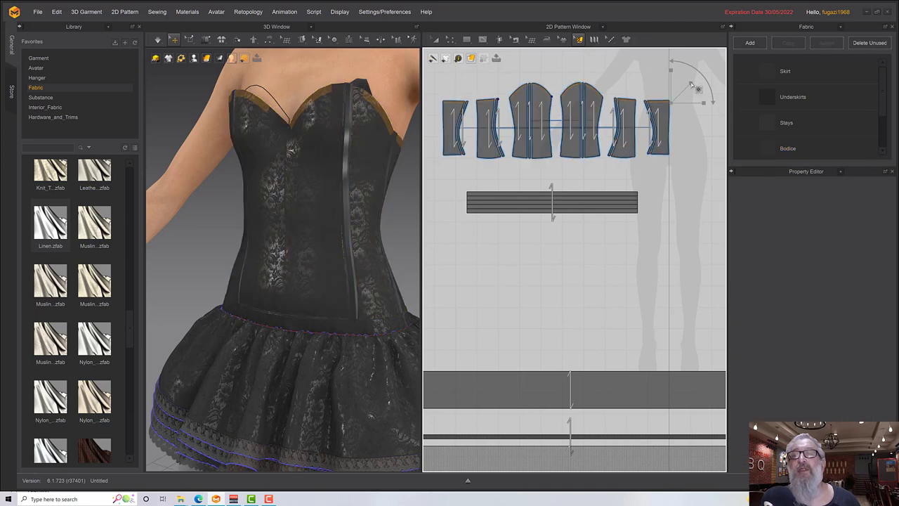
Step: Examine the lace pattern on the two centre-front bodice panels up close, selecting each one in turn
click(326, 196)
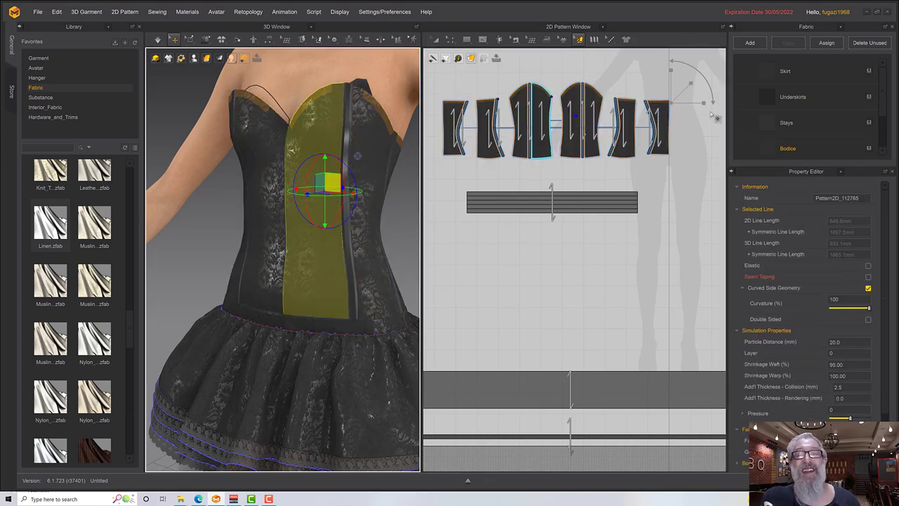
scroll(348, 235, up, 3)
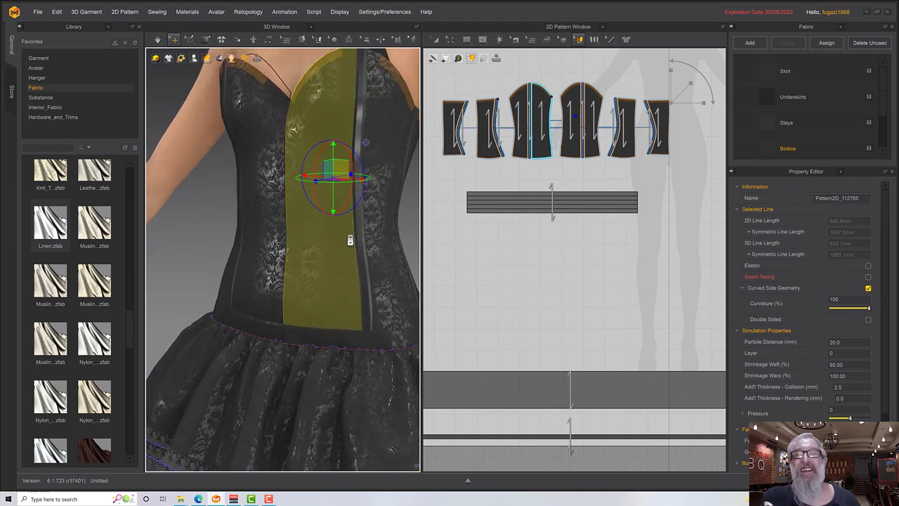
right_drag(345, 234, 363, 237)
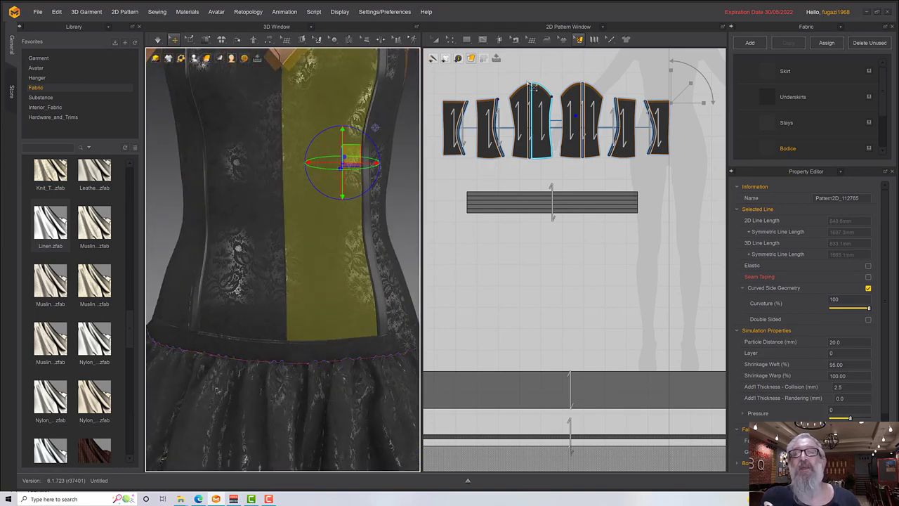
click(545, 111)
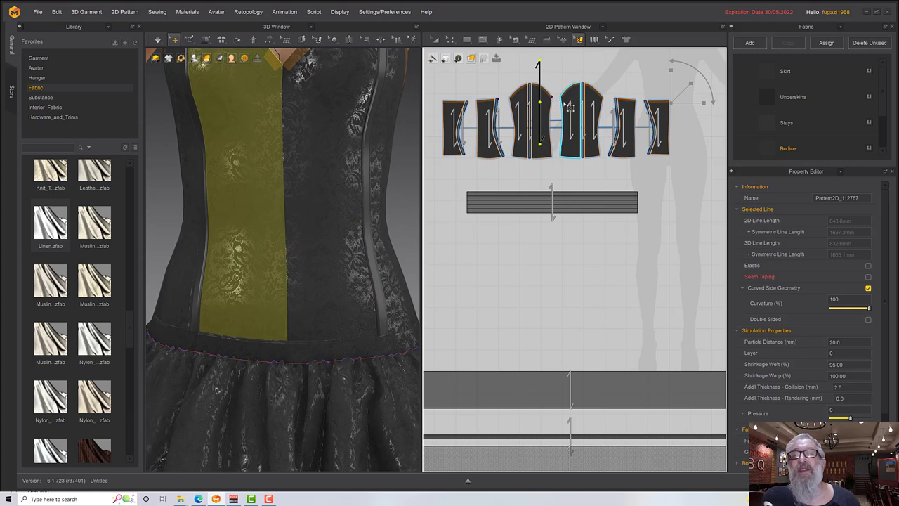
click(555, 105)
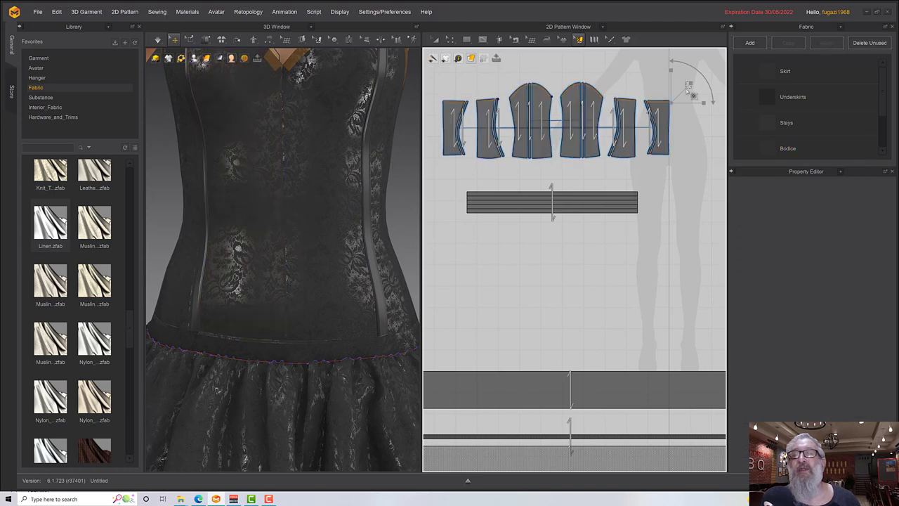
Step: Tilt the texture grain line of one centre-front bodice panel diagonally and review the lace direction on the whole dress
click(547, 104)
scroll(555, 109, up, 5)
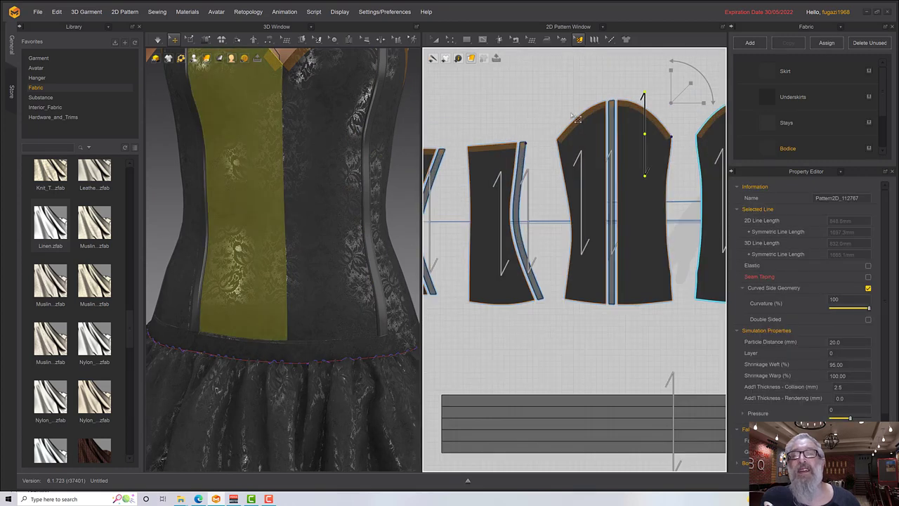
drag(643, 95, 624, 92)
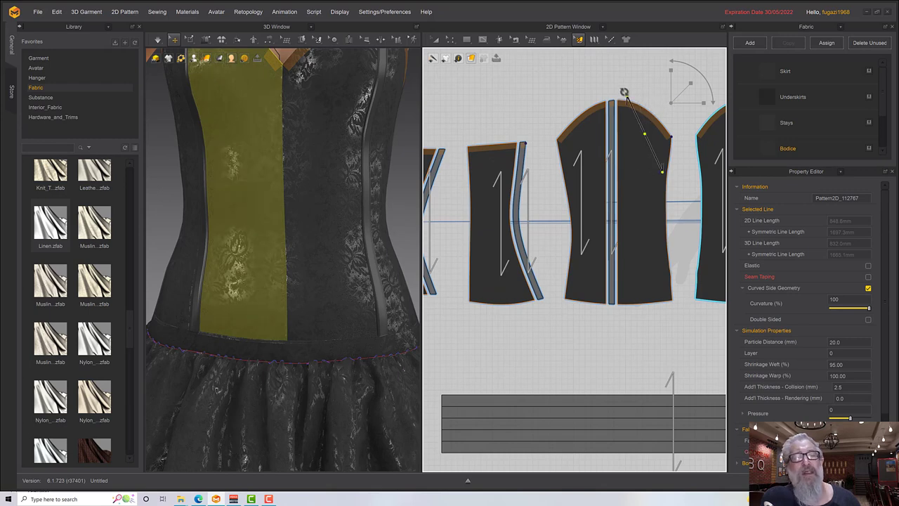
click(691, 87)
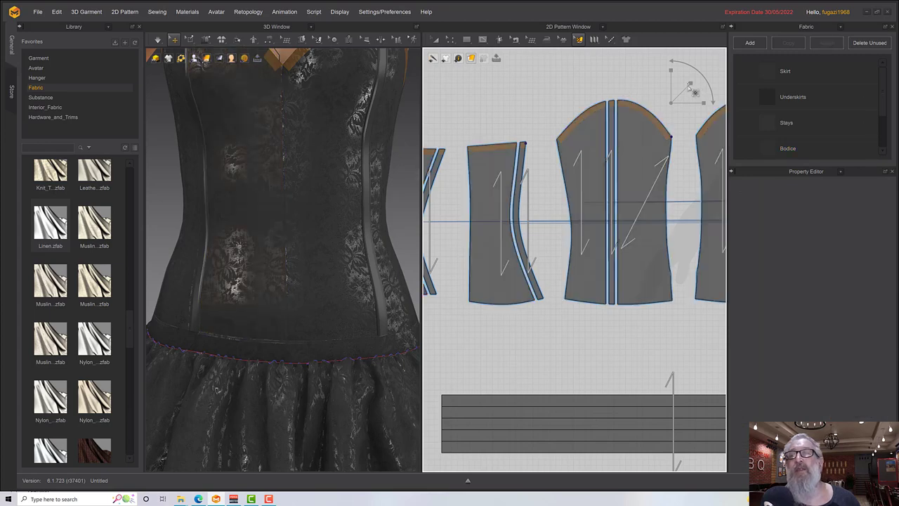
click(643, 149)
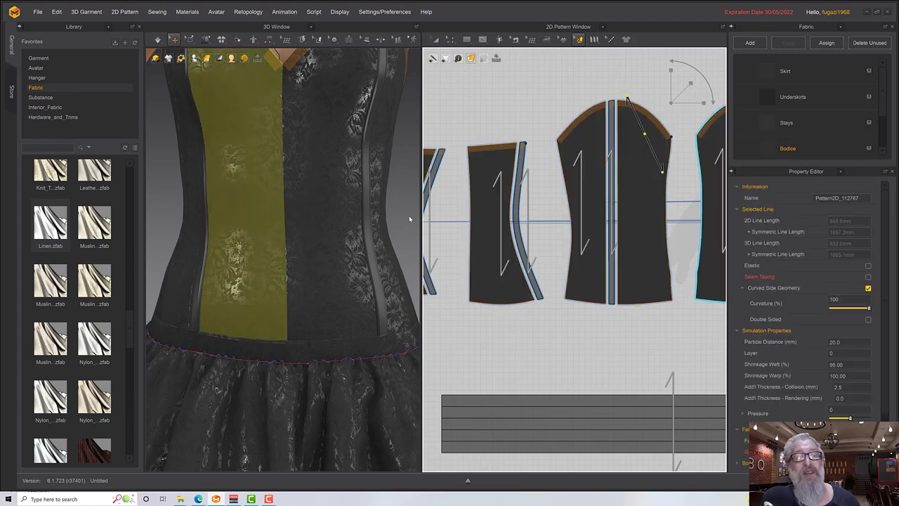
scroll(275, 266, down, 5)
scroll(275, 266, down, 4)
right_drag(285, 257, 310, 250)
middle_drag(310, 250, 333, 193)
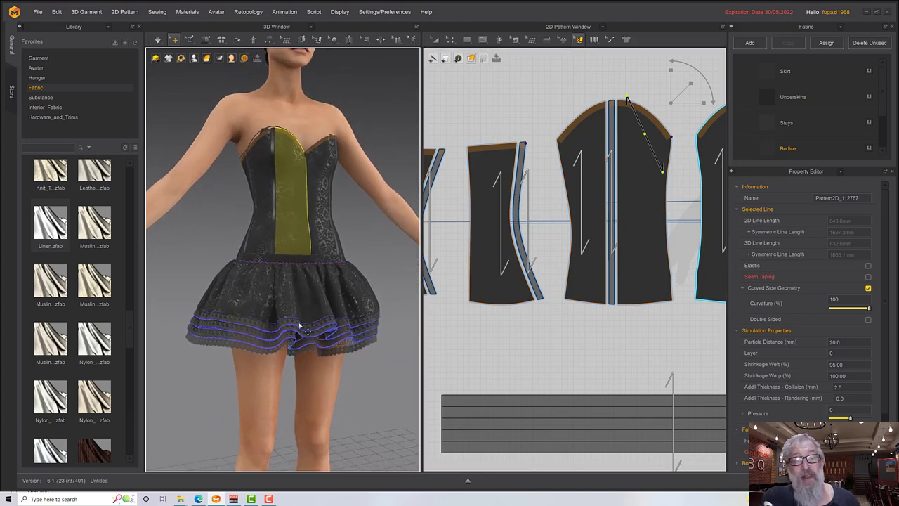
Step: Switch to the Transform Graphic tool, check the underskirt and skirt by selecting each piece, and clear the selection
click(301, 325)
click(579, 39)
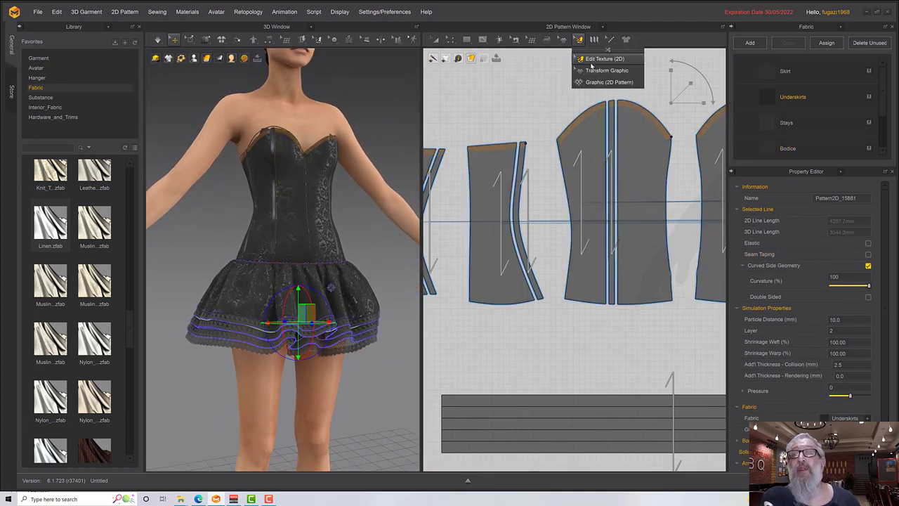
click(594, 69)
scroll(309, 336, up, 2)
scroll(333, 295, up, 2)
click(249, 316)
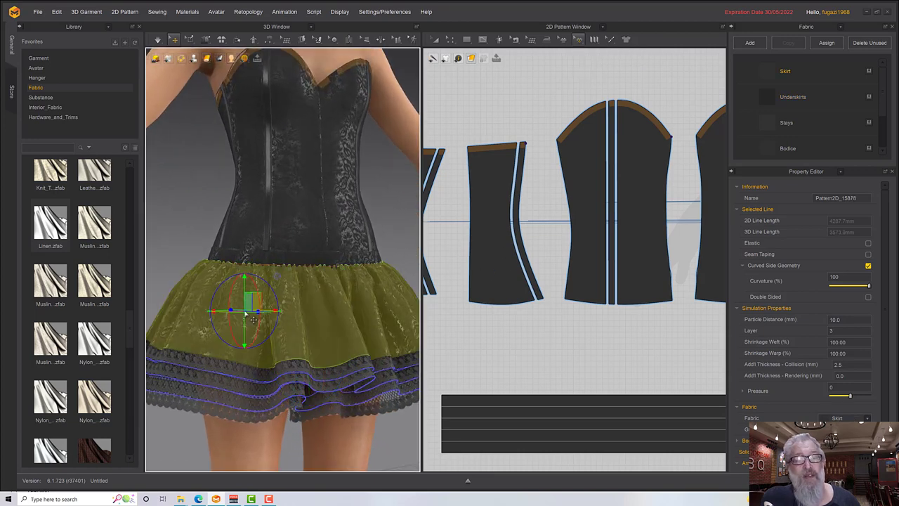
click(582, 170)
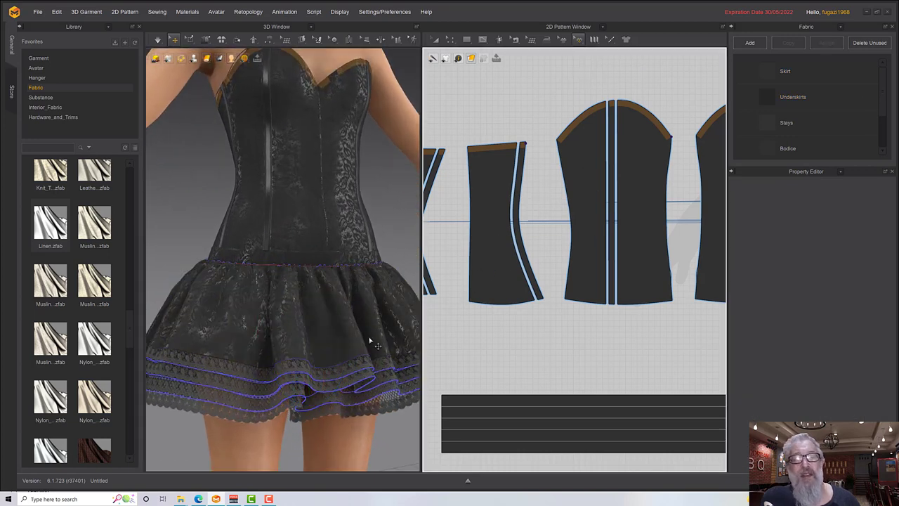
Step: Inspect an underskirt layer on the dress, then clear the selection and review the skirt strips and hem bands in the pattern layout
click(294, 382)
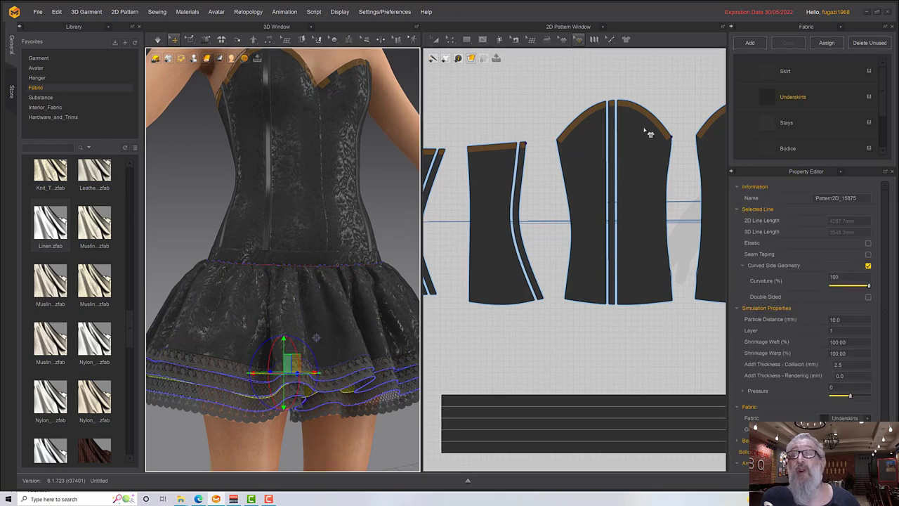
scroll(642, 197, down, 10)
scroll(605, 256, up, 3)
middle_drag(596, 256, 618, 170)
click(550, 297)
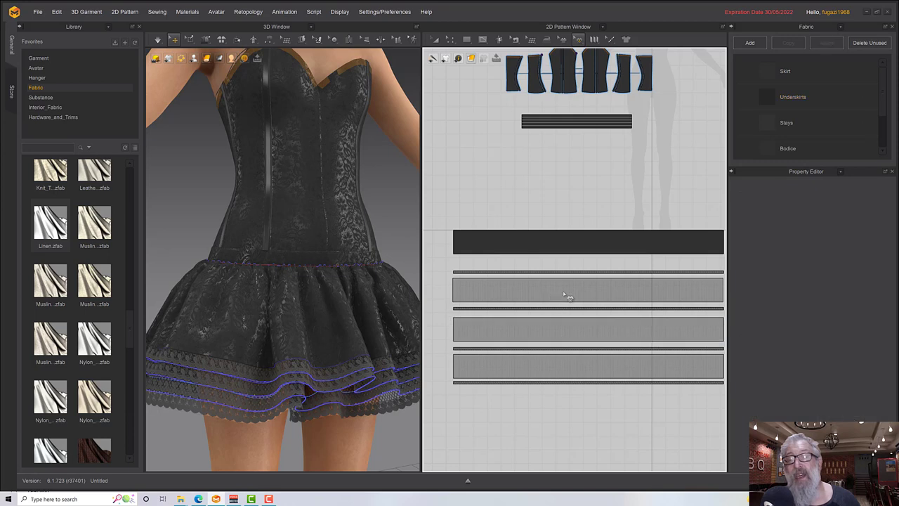
scroll(792, 111, down, 2)
scroll(792, 109, up, 2)
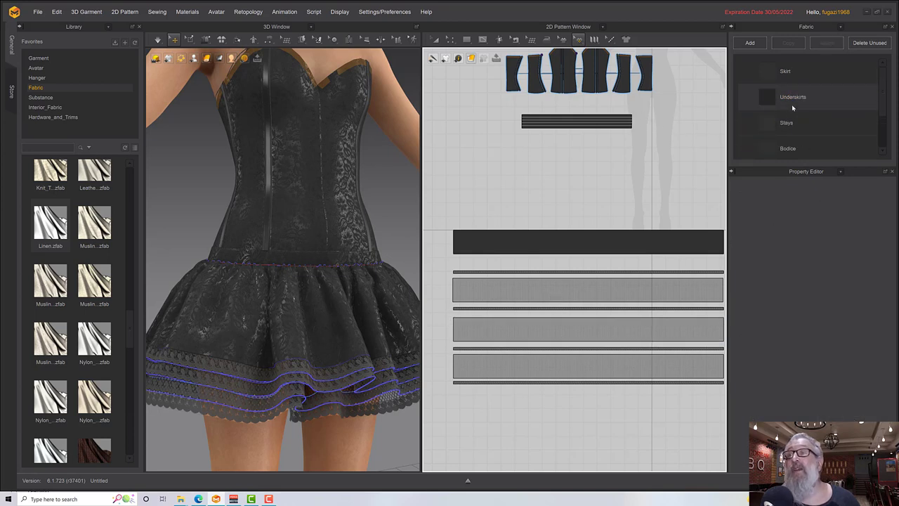
Step: Open the Bodice fabric's properties, expand its Texture settings, and turn off high-quality rendering in the 3D view
click(788, 149)
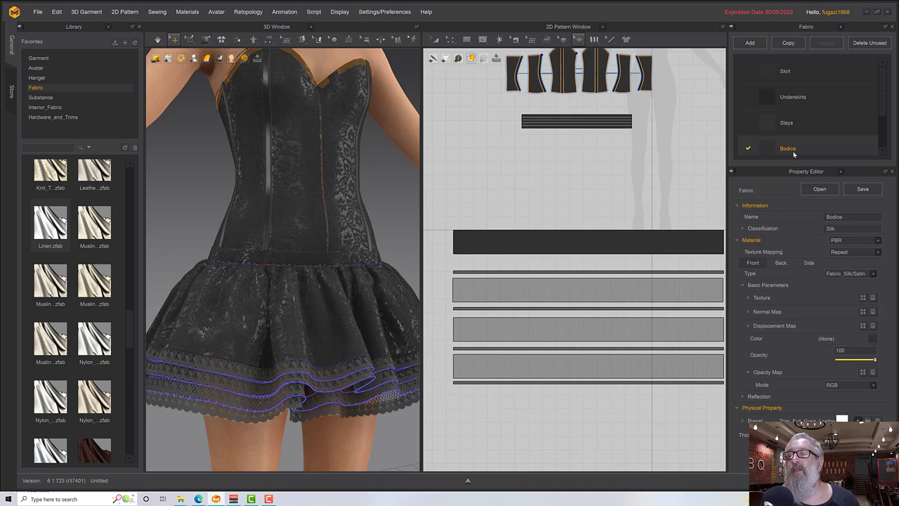
click(748, 299)
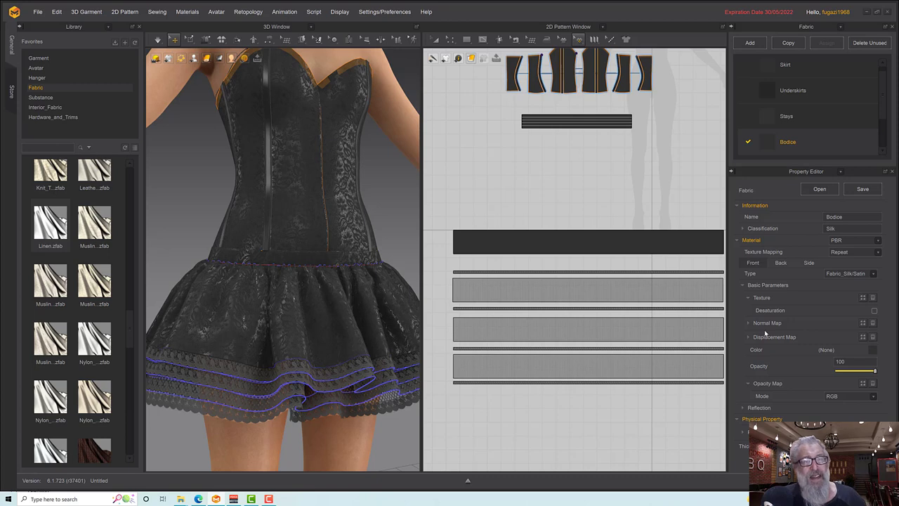
click(155, 57)
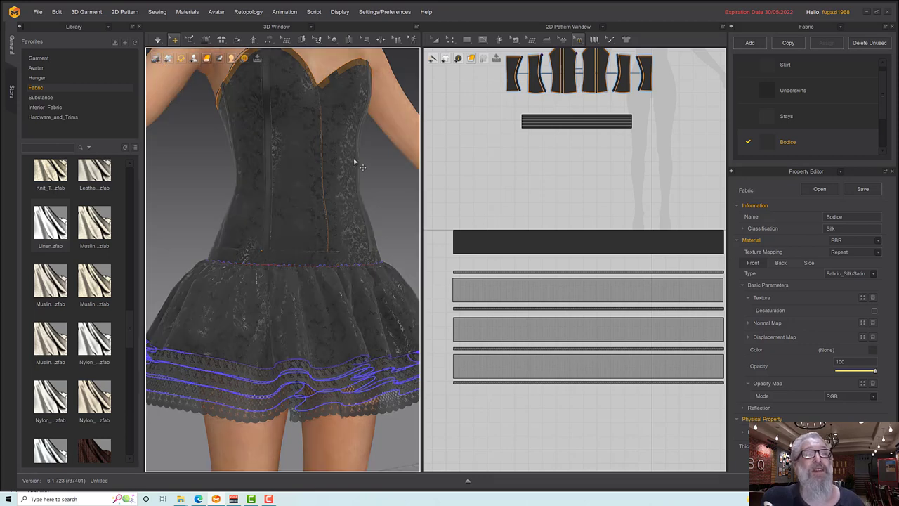
Step: Check the properties of a centre-front bodice panel, then compare the Bodice fabric's back and front material settings
click(295, 176)
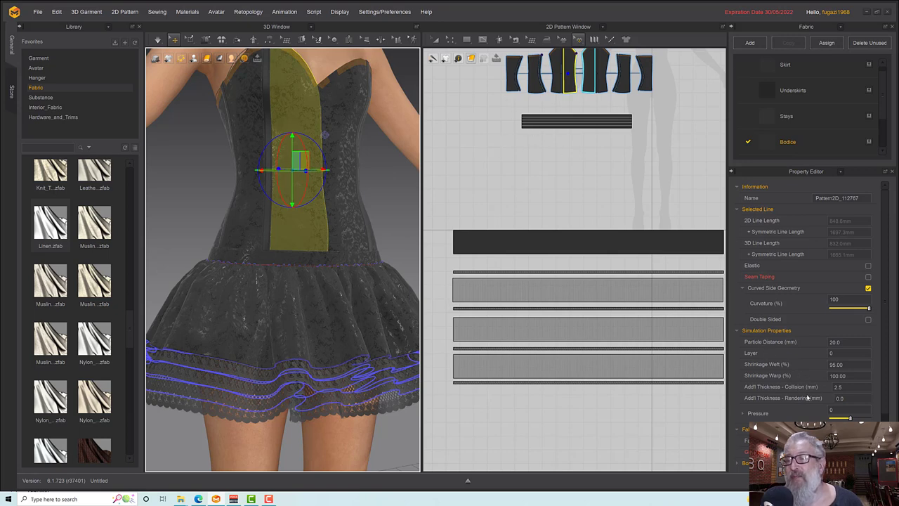
click(799, 143)
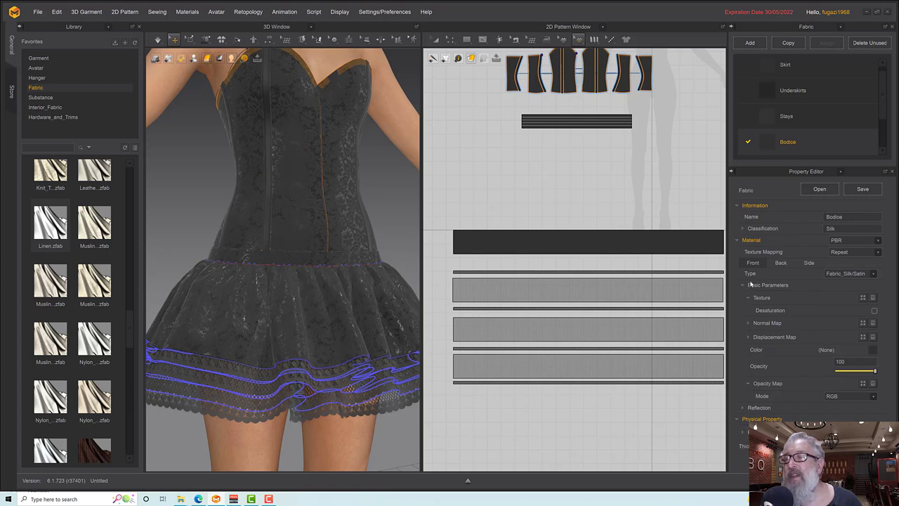
click(780, 261)
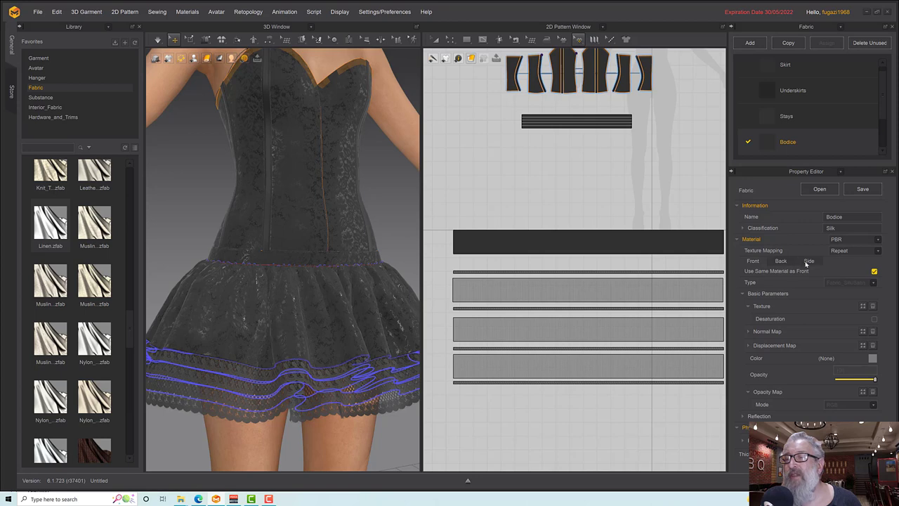
click(754, 262)
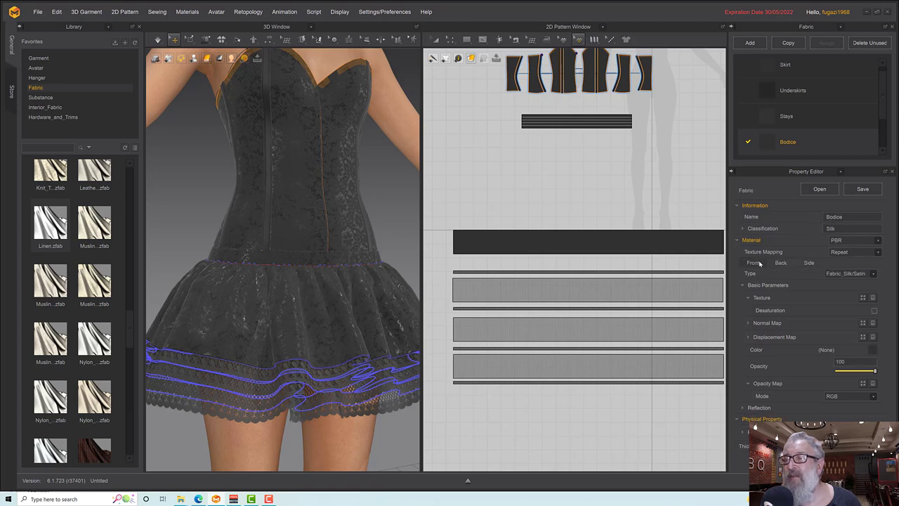
Step: Review the Bodice fabric's back material settings against its front settings, and return to the front settings
click(780, 262)
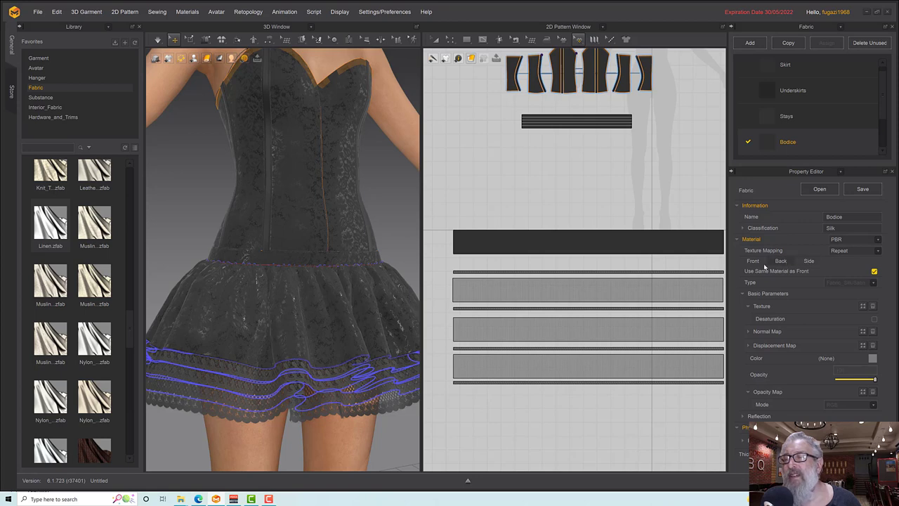
click(758, 264)
click(778, 262)
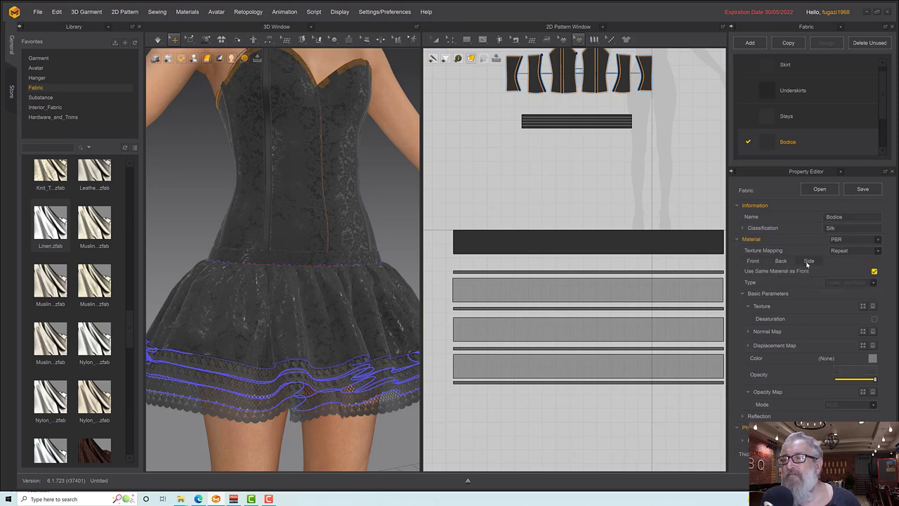
click(753, 264)
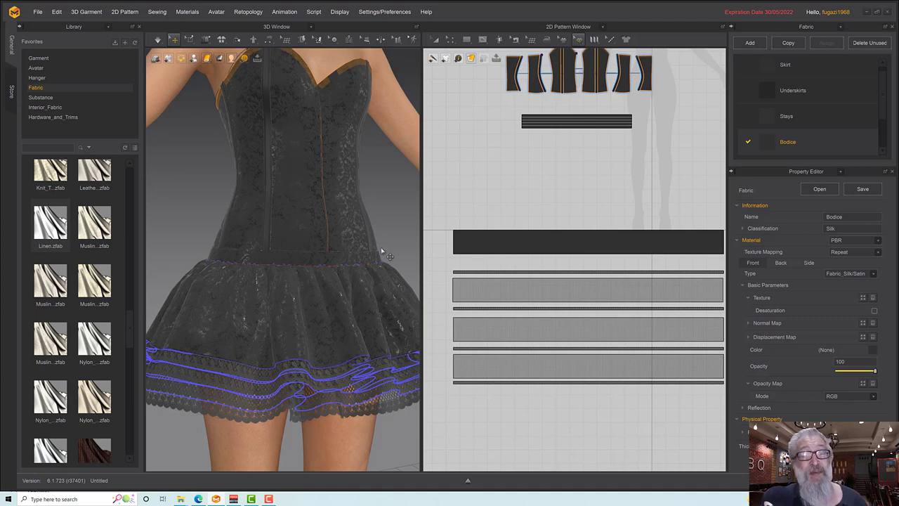
Step: Hide the avatar and select a centre bodice panel to expose the inside of the corset
right_drag(295, 232, 340, 229)
middle_drag(339, 229, 328, 264)
mouse_move(328, 264)
right_down()
mouse_move(327, 250)
mouse_move(309, 247)
mouse_move(327, 250)
mouse_move(314, 261)
right_up()
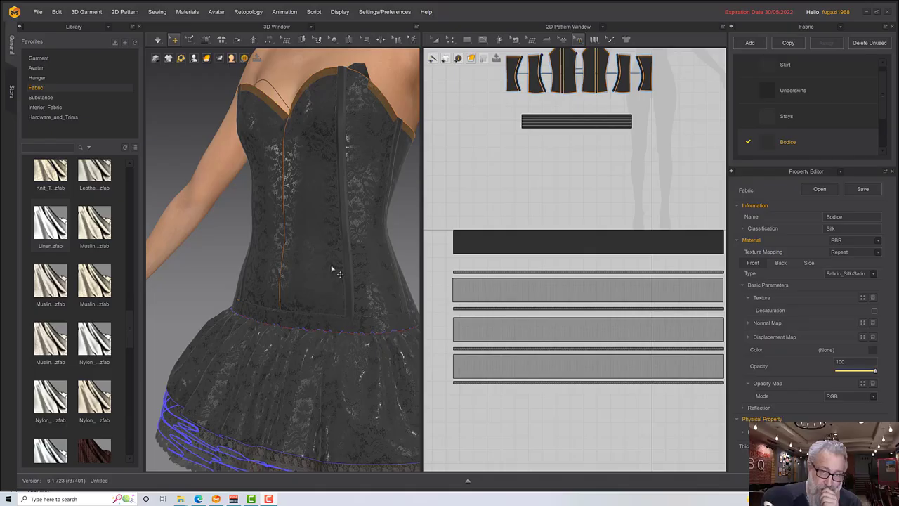
right_drag(331, 267, 375, 177)
click(360, 136)
key(ctrl+a)
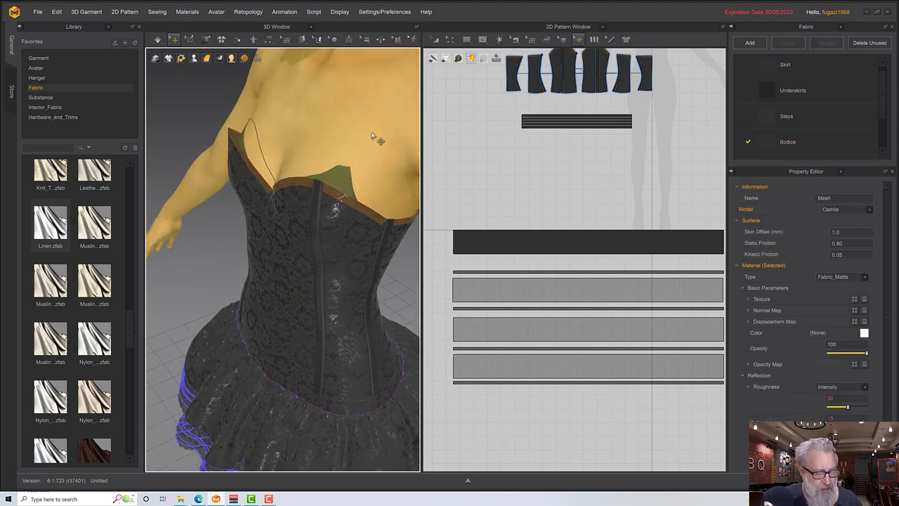
key(shift+a)
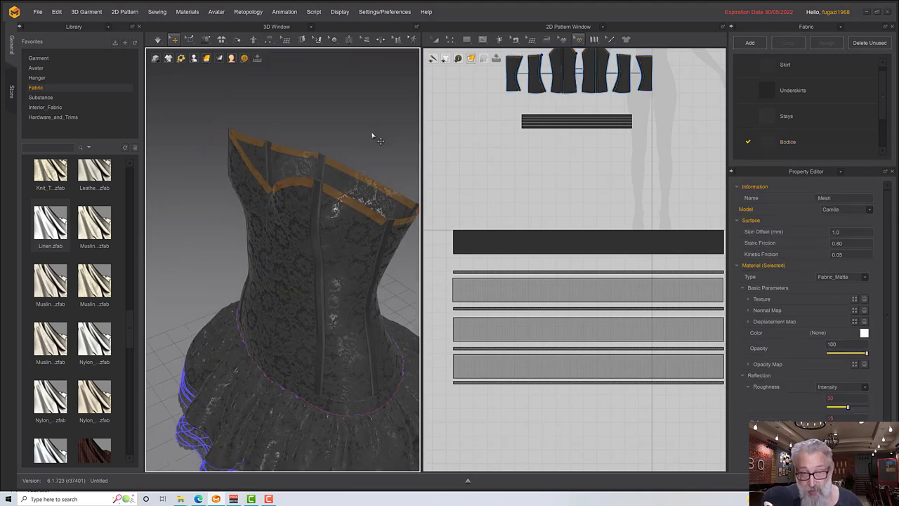
right_drag(372, 136, 361, 224)
click(359, 226)
scroll(817, 123, up, 1)
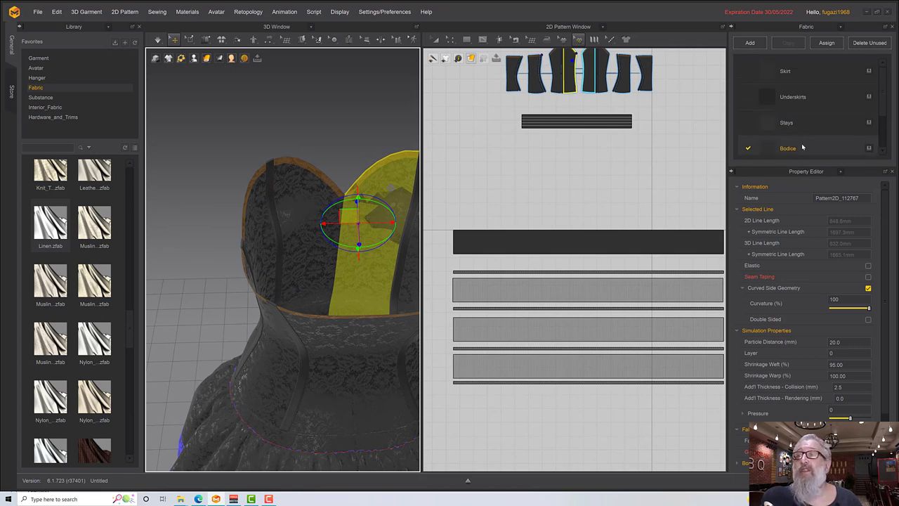
Step: Give the back of the Bodice fabric its own material instead of the front's, with type Fabric_Velvet
click(803, 147)
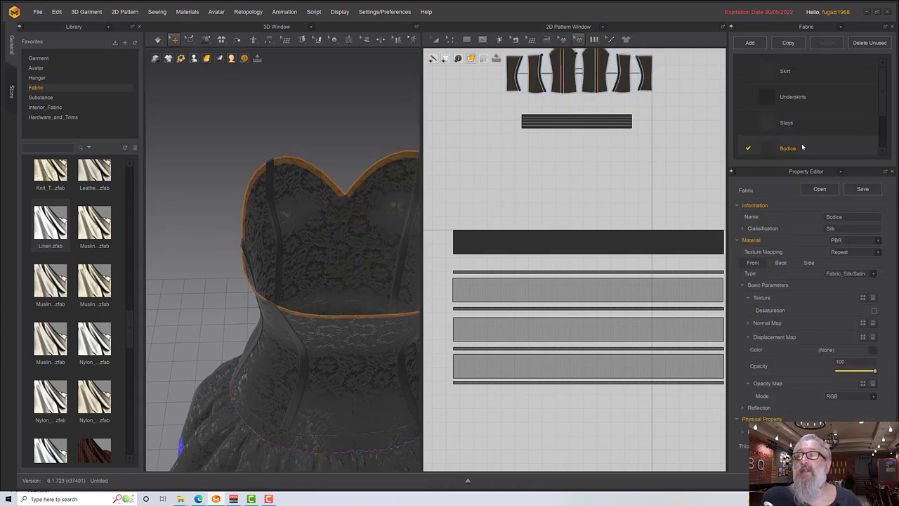
click(778, 263)
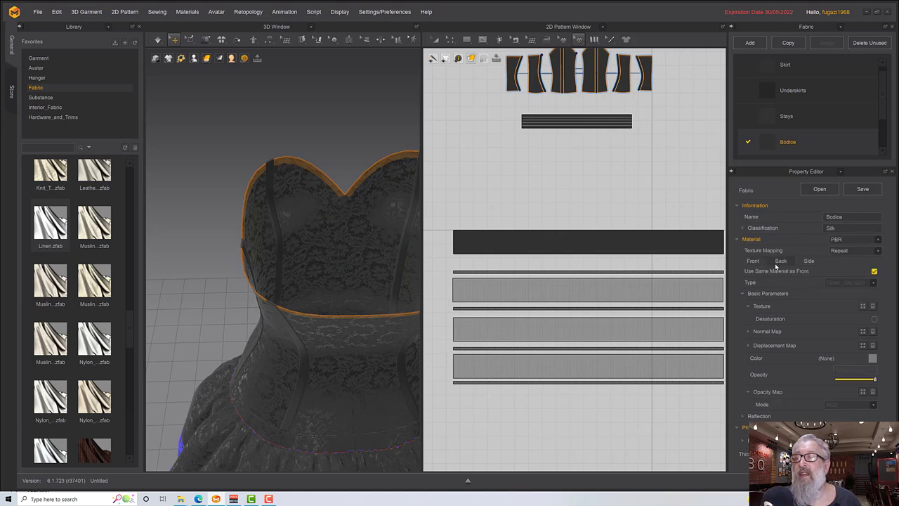
click(874, 272)
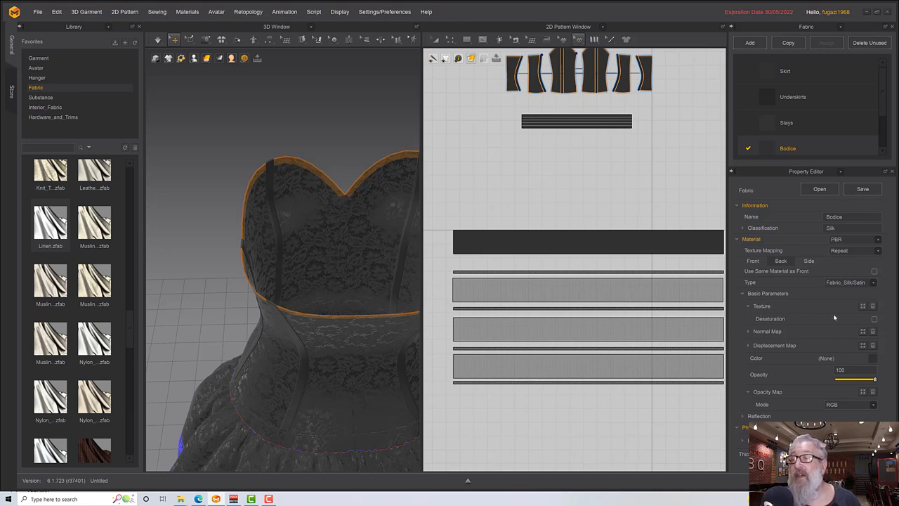
click(748, 307)
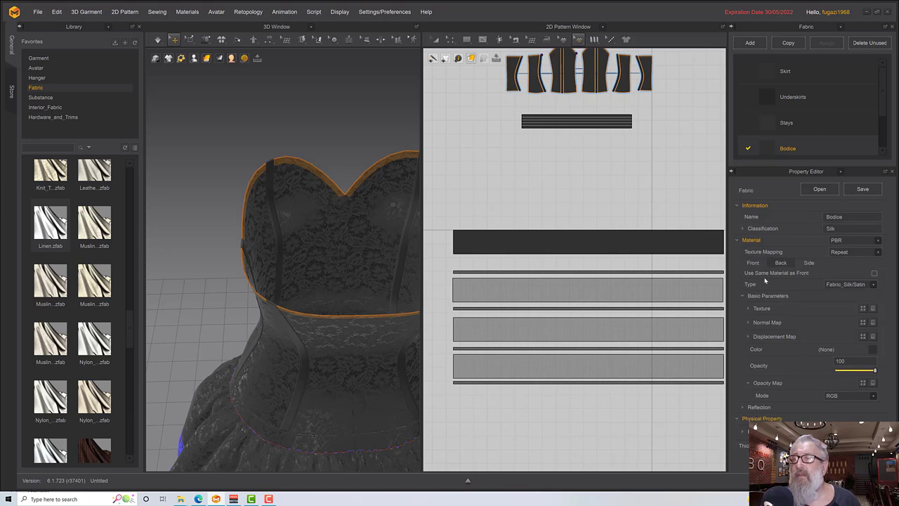
click(827, 285)
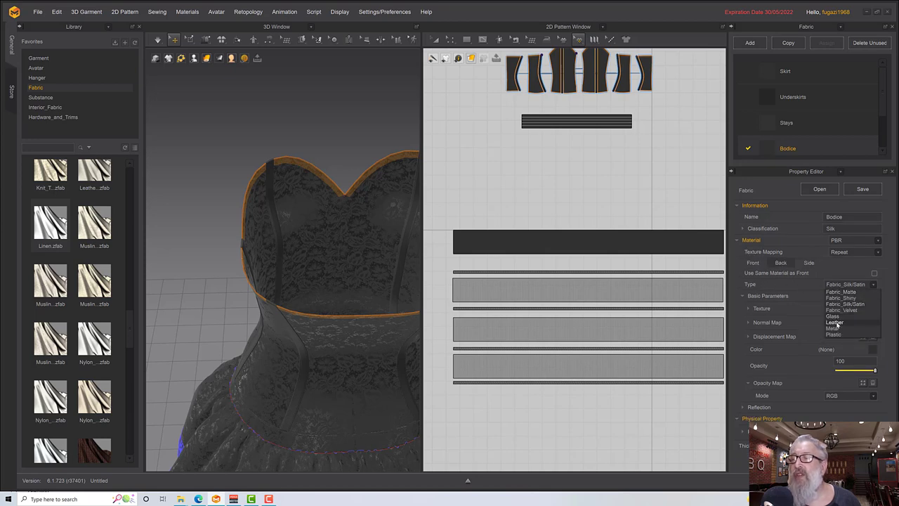
click(840, 310)
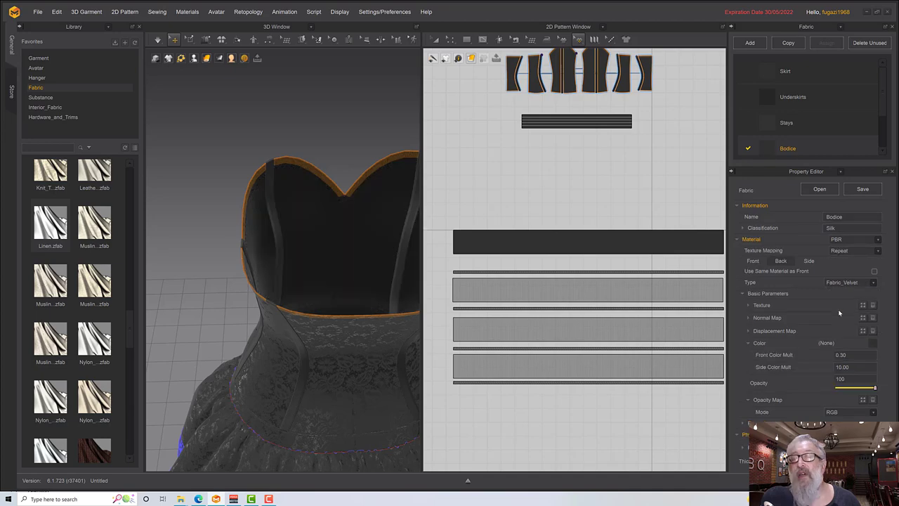
right_drag(358, 250, 269, 253)
Step: Give the side of the Bodice fabric its own Fabric_Velvet material in the colour Red 4, and clear the selection
click(813, 262)
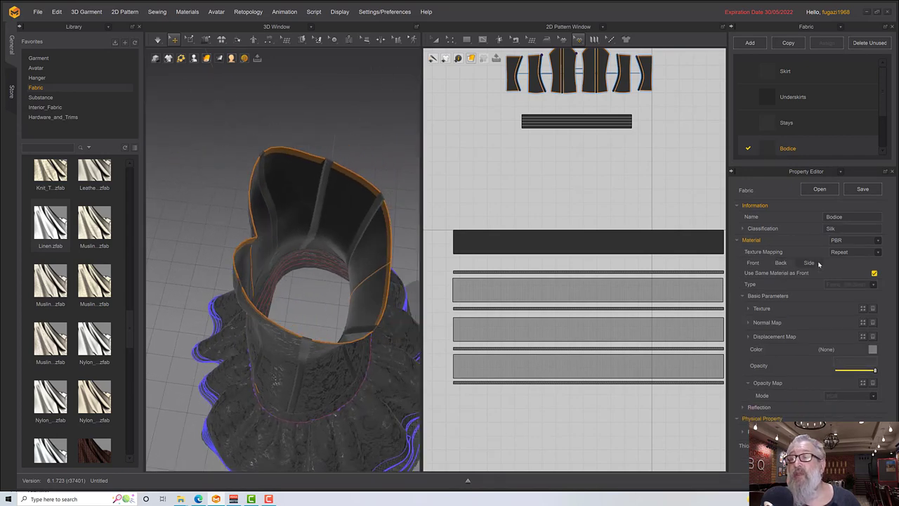
click(874, 273)
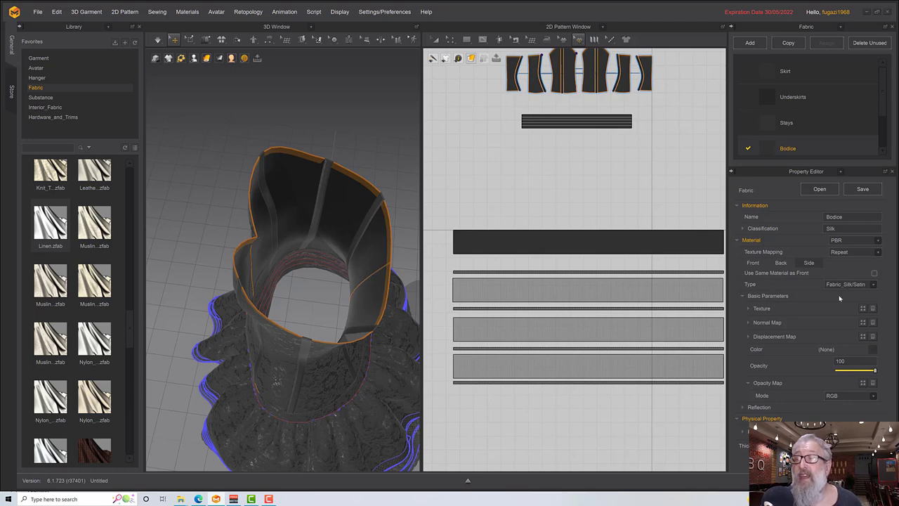
click(848, 286)
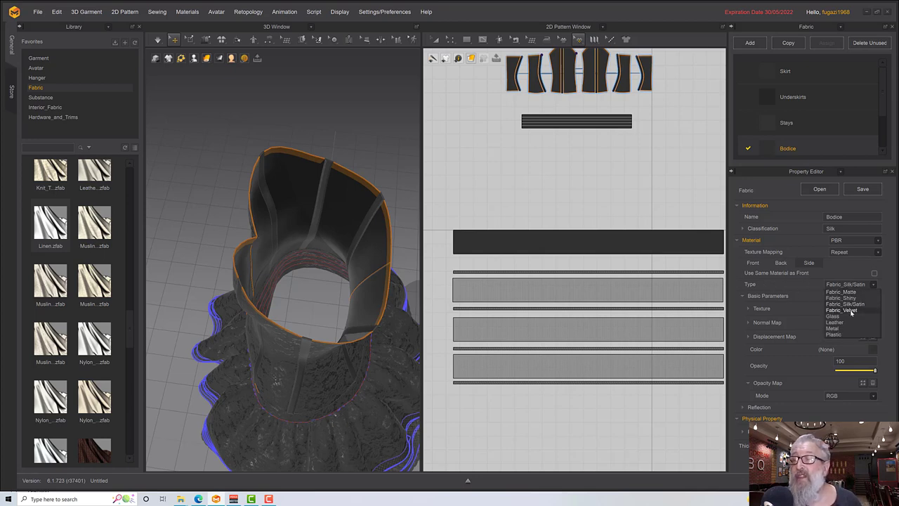
click(843, 310)
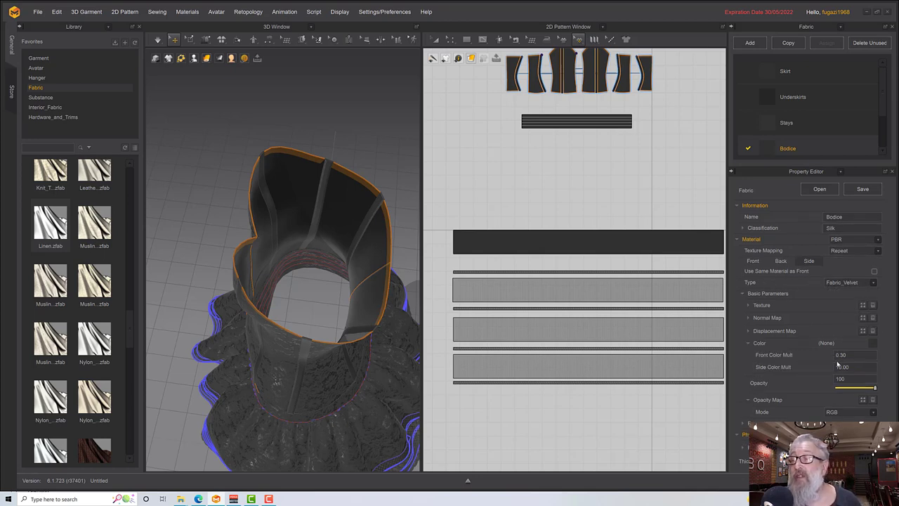
click(872, 343)
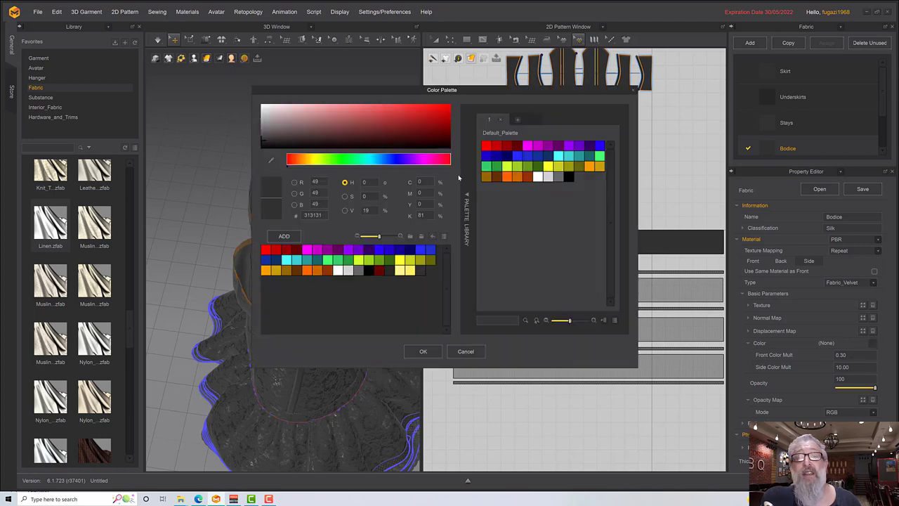
click(517, 146)
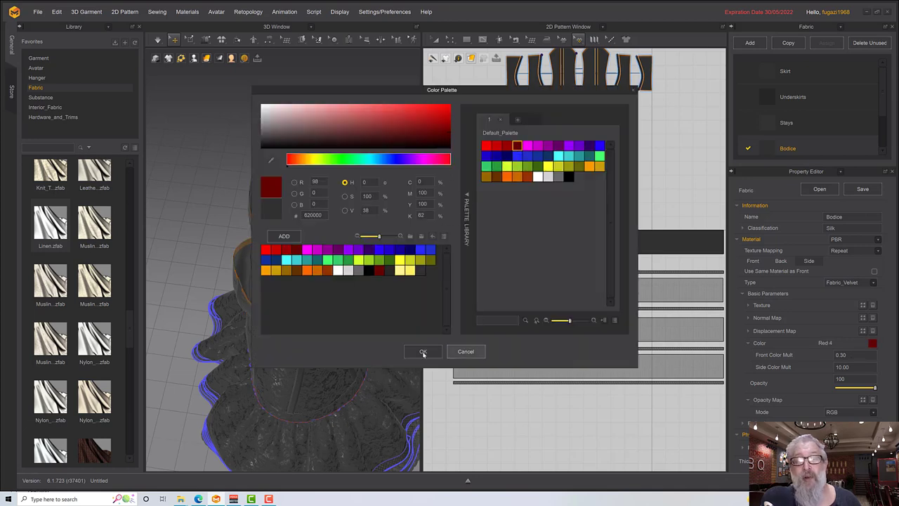
click(423, 352)
click(379, 158)
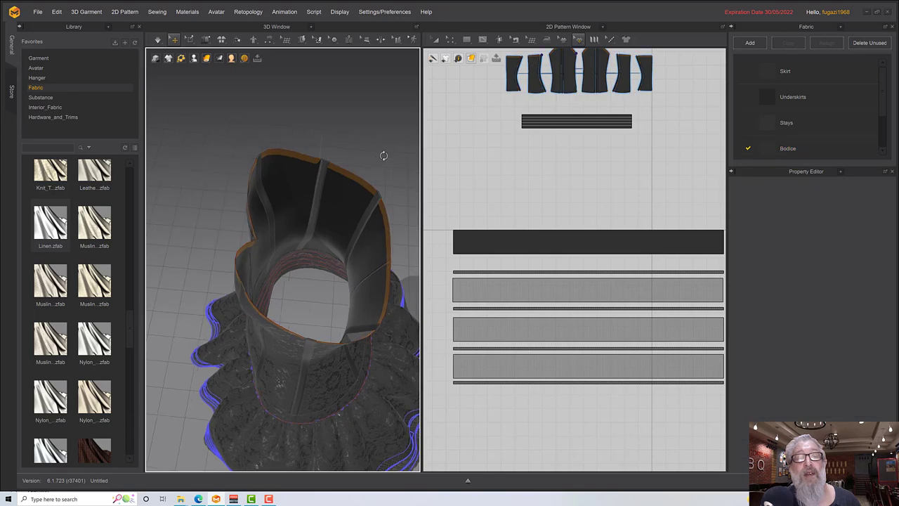
Step: Examine the corset inside and out, then select the inner waistband to check which fabric it uses
right_drag(379, 158, 401, 130)
scroll(378, 146, up, 5)
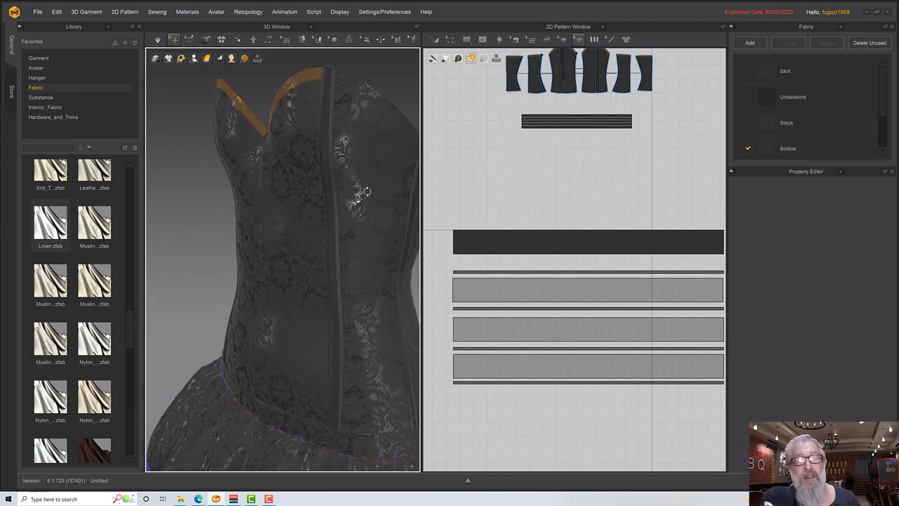
right_drag(369, 196, 353, 222)
scroll(233, 260, down, 2)
scroll(233, 260, up, 6)
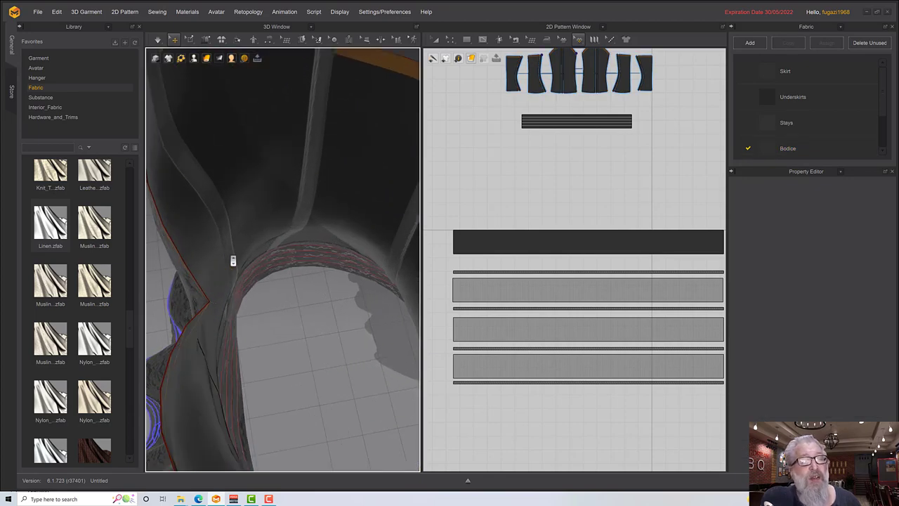
scroll(340, 292, down, 5)
right_drag(340, 292, 370, 321)
click(346, 316)
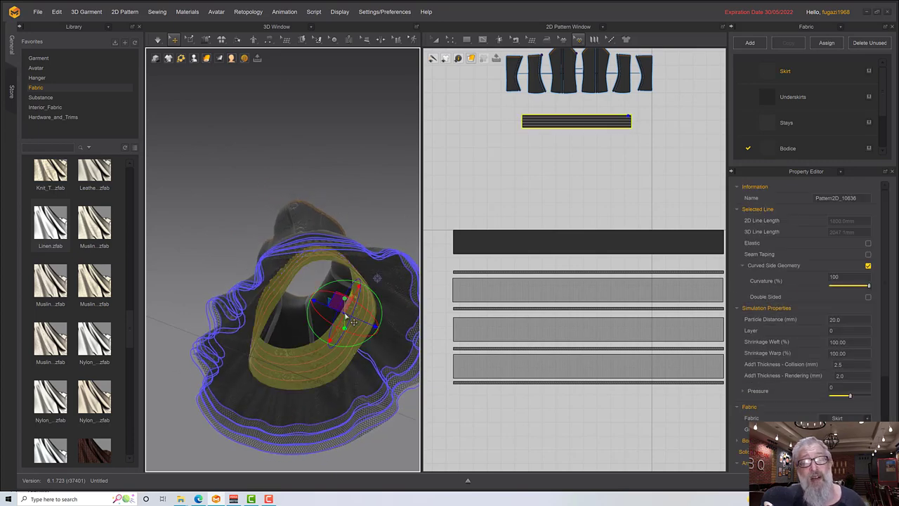
mouse_move(371, 195)
right_down()
mouse_move(365, 228)
mouse_move(396, 214)
mouse_move(387, 189)
right_up()
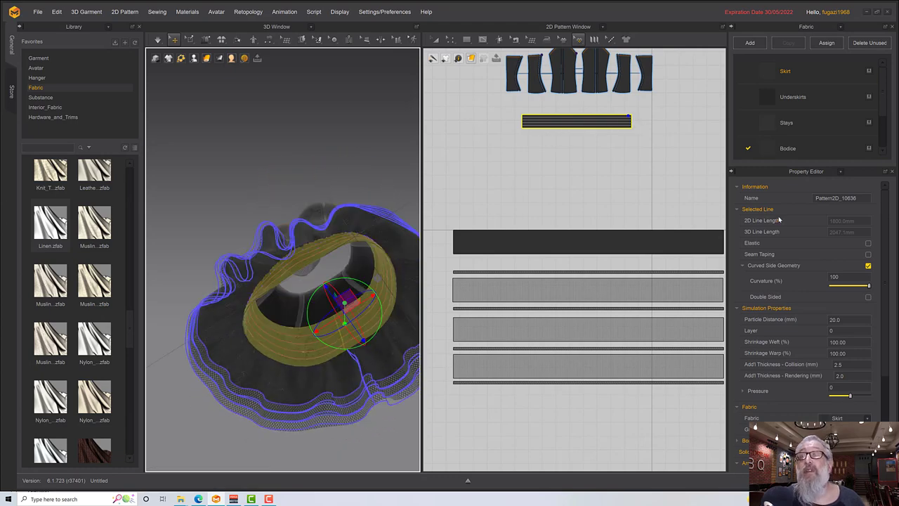
Step: Give the back of the Skirt fabric its own material instead of the front's, with type Fabric_Velvet
click(785, 71)
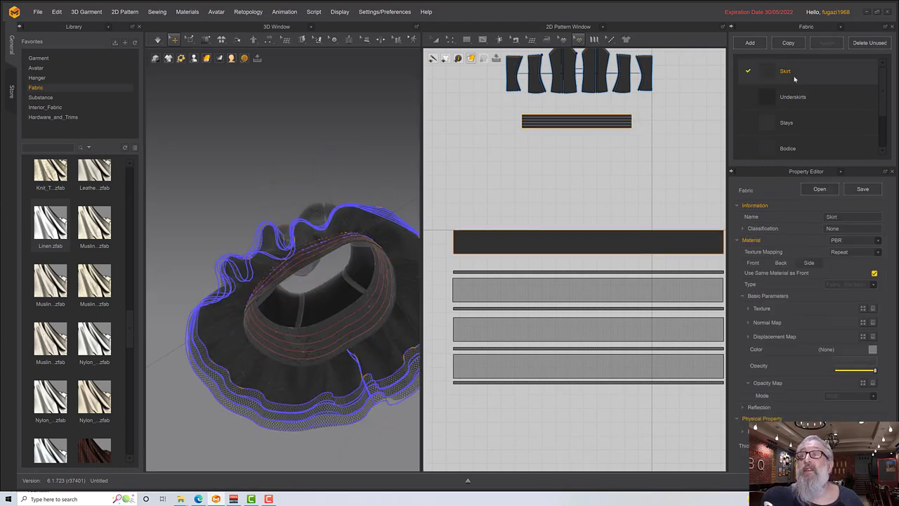
click(874, 274)
click(856, 285)
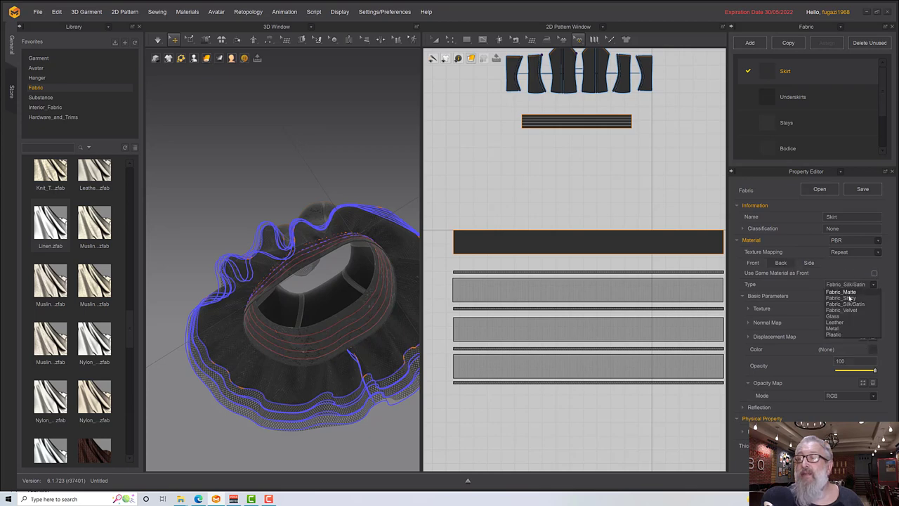
click(842, 310)
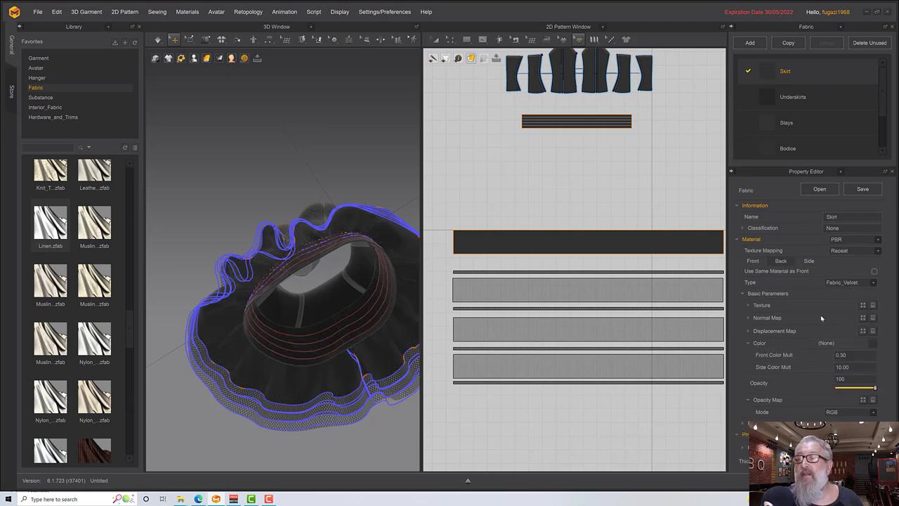
Step: Give the side of the Skirt fabric its own Fabric_Velvet material in the colour Red 4, and clear the selection to check the dress
click(809, 263)
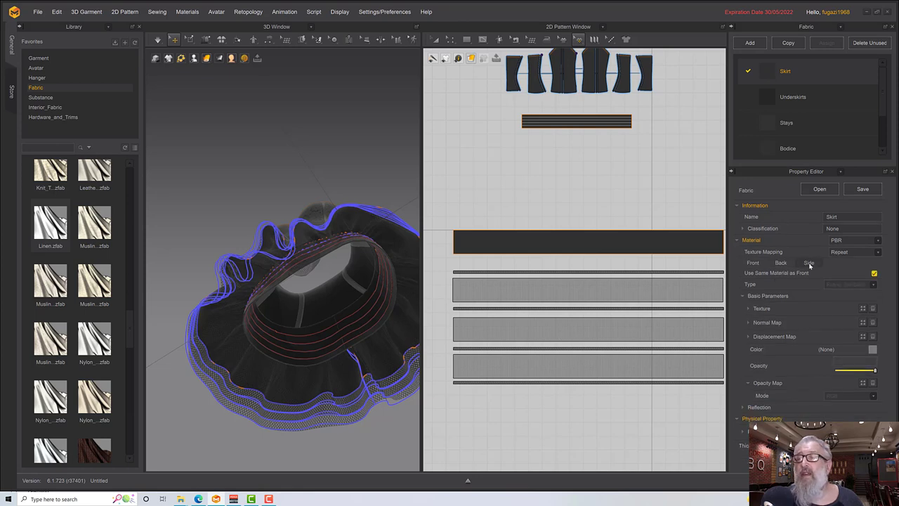
click(874, 274)
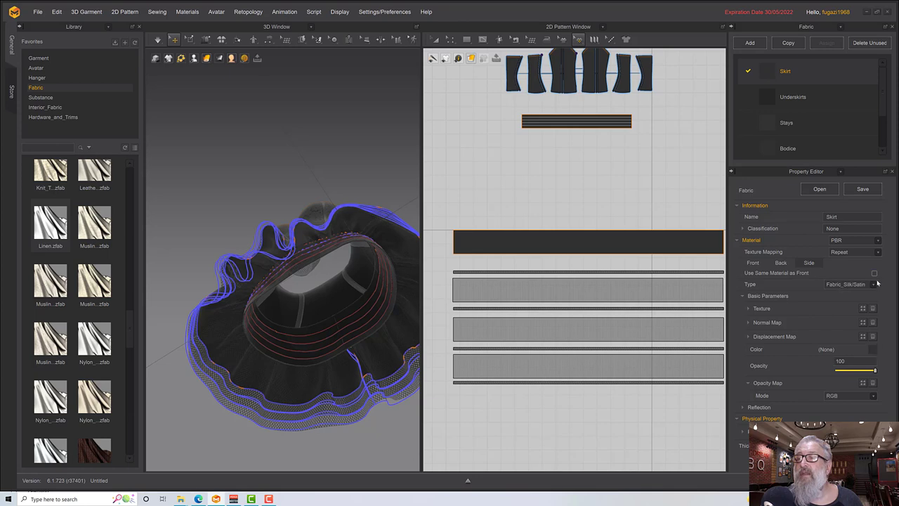
click(874, 283)
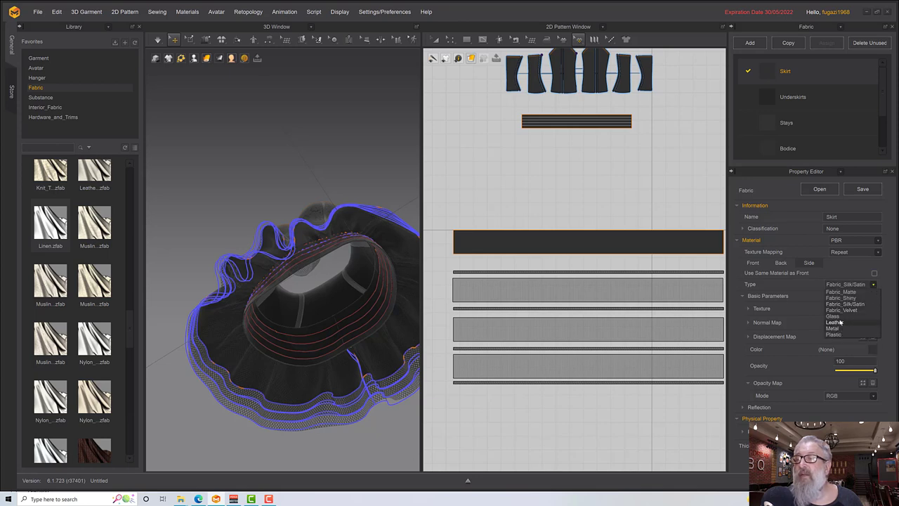
click(842, 309)
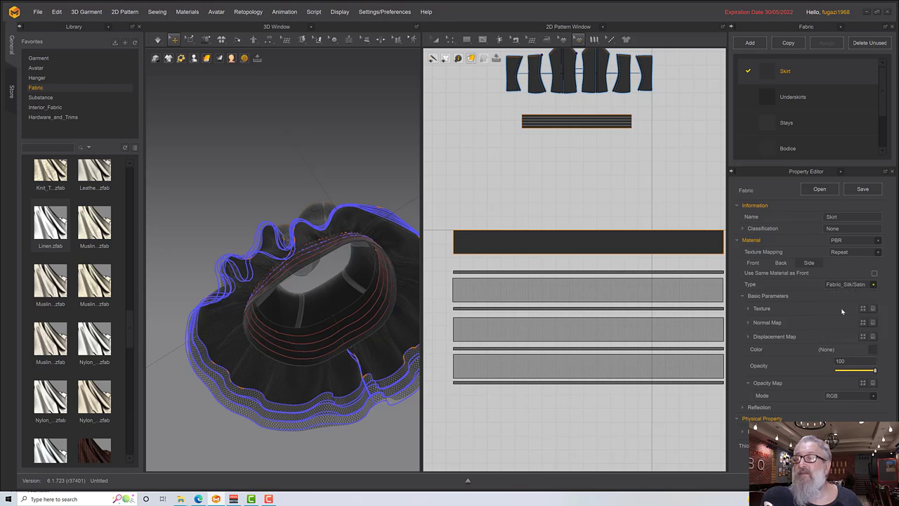
click(870, 344)
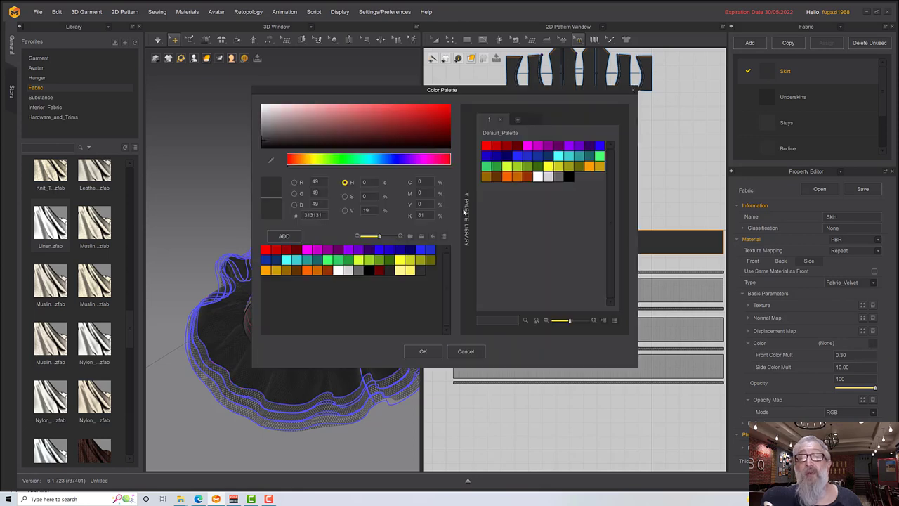
click(516, 146)
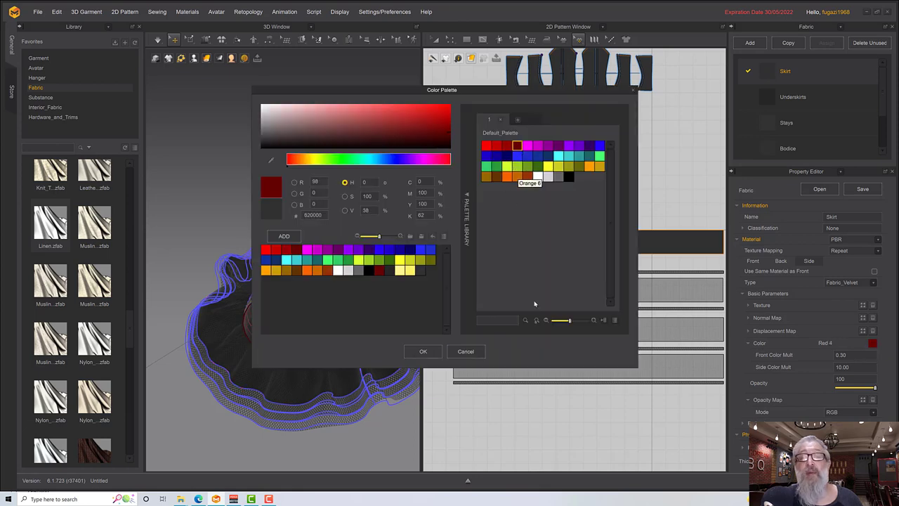
click(423, 351)
right_drag(337, 311, 299, 337)
click(357, 299)
mouse_move(371, 280)
right_down()
mouse_move(330, 321)
mouse_move(347, 340)
mouse_move(383, 292)
mouse_move(360, 290)
right_up()
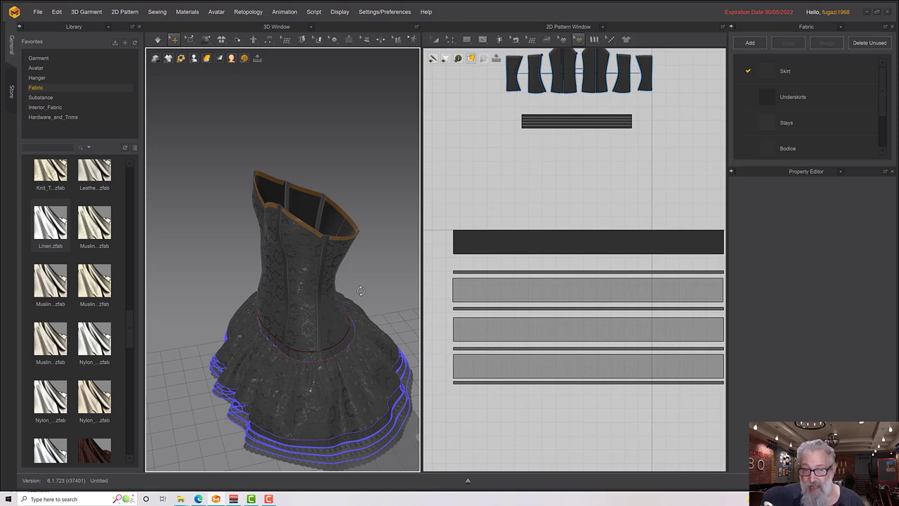
right_drag(360, 290, 376, 249)
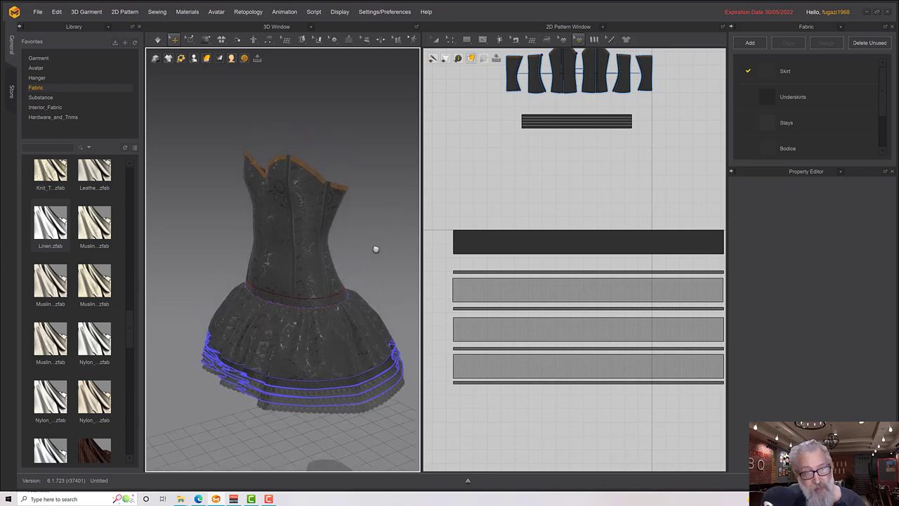